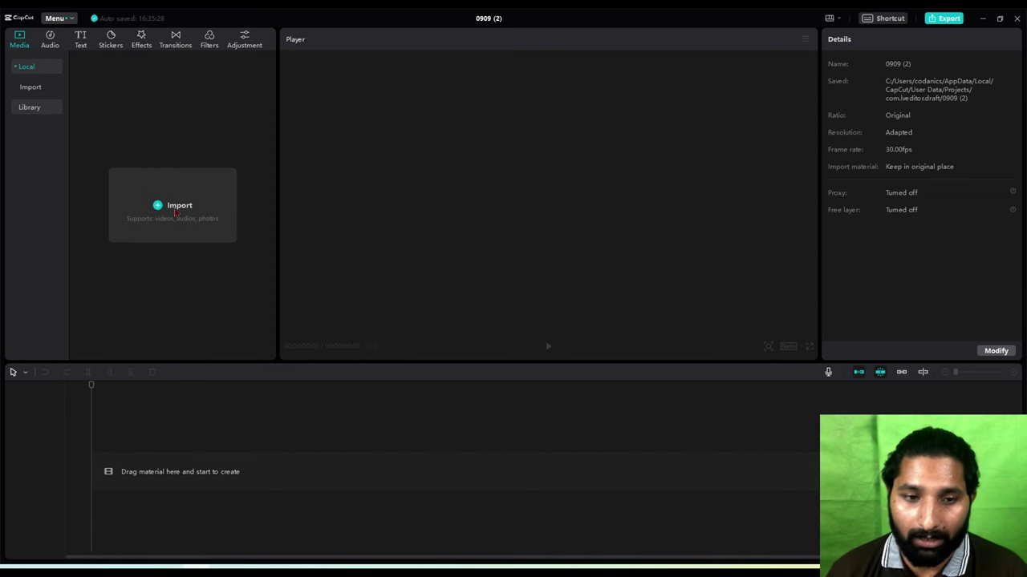
- Start a media import and open the capcut tutorial data folder on the Desktop
left_click(175, 212)
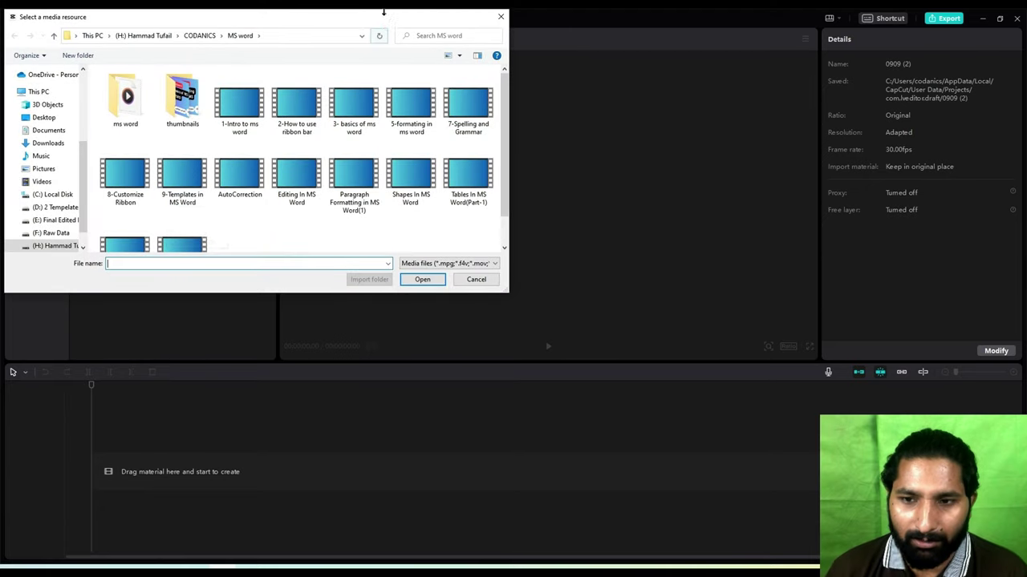
left_click(176, 125)
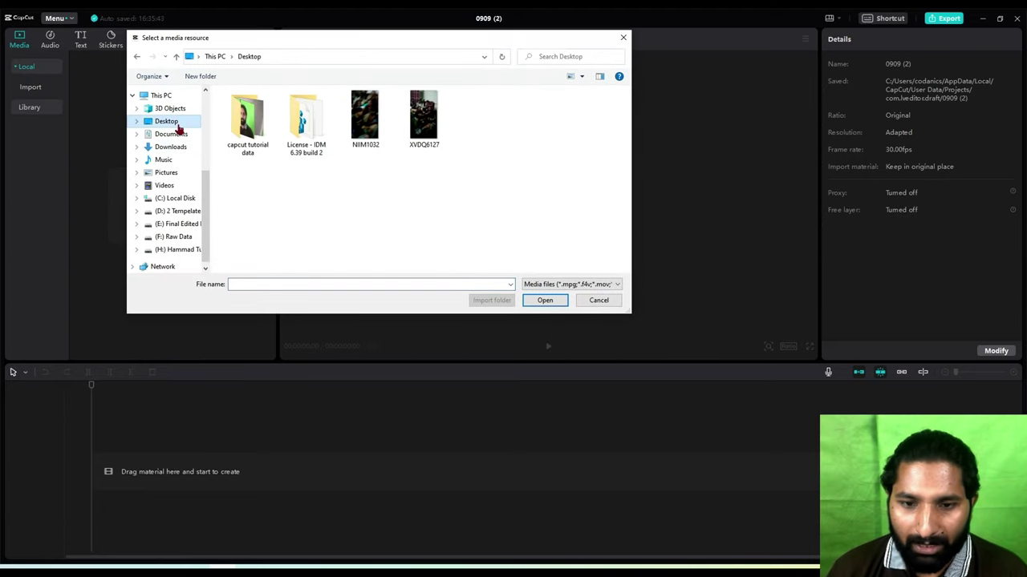
double_click(248, 128)
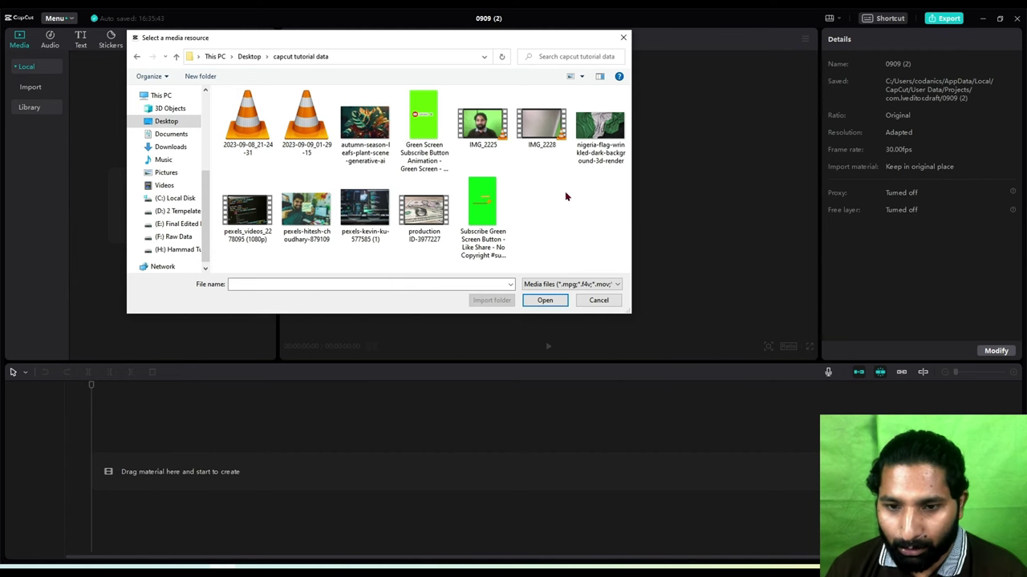
left_click(370, 112)
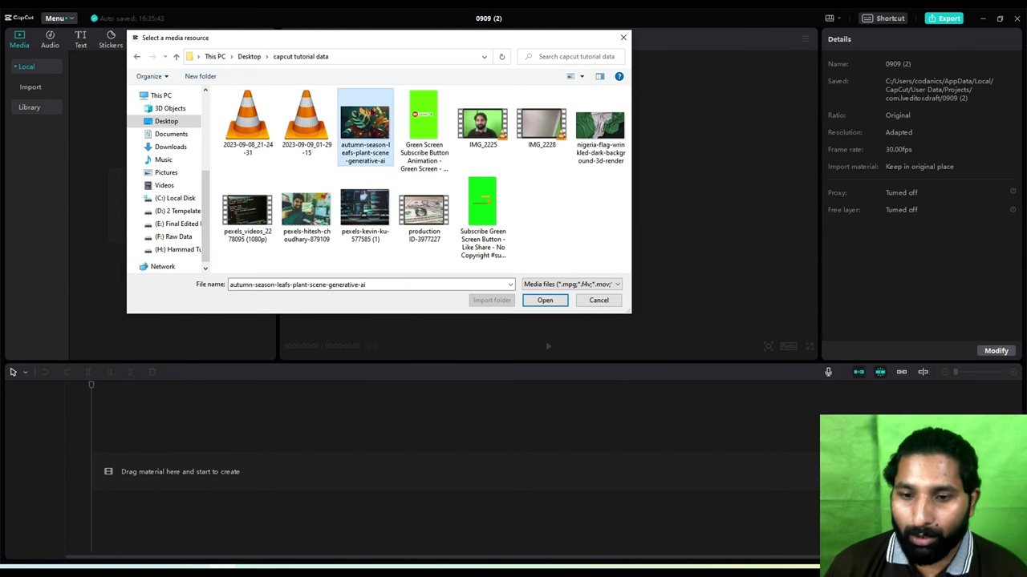
left_click(482, 124, "ctrl")
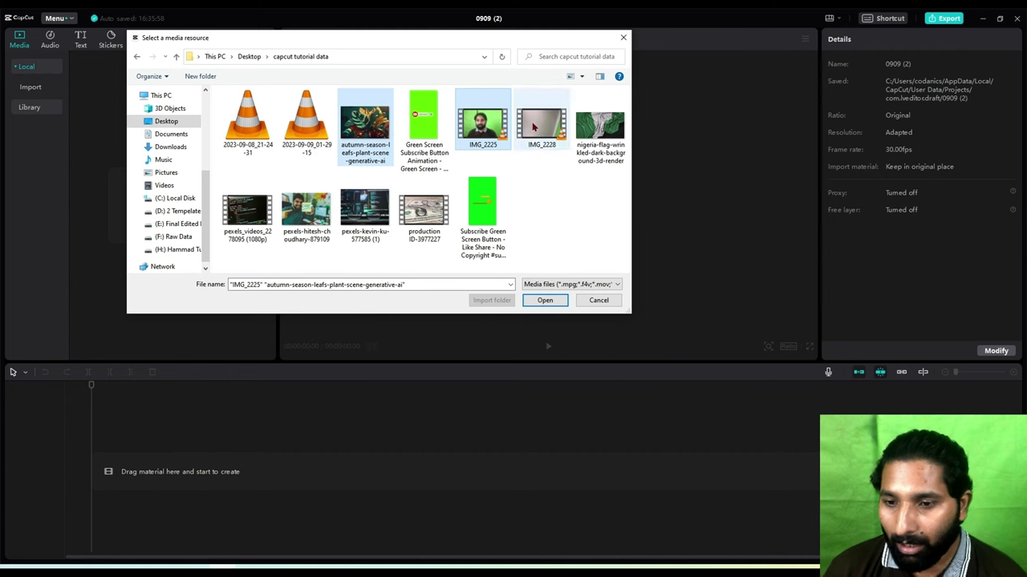
left_click(590, 129, "ctrl")
left_click(323, 215, "ctrl")
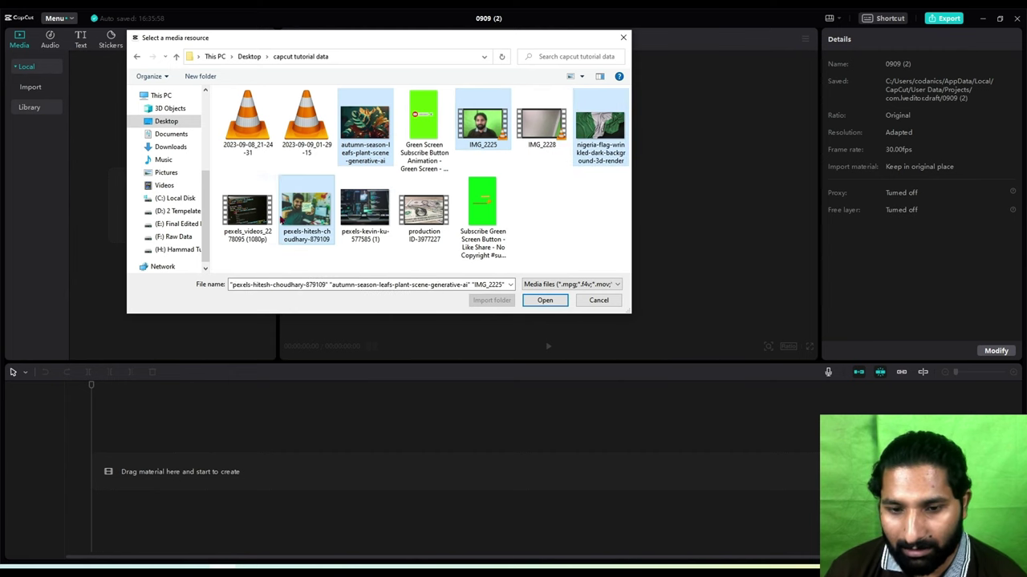
left_click(247, 210, "ctrl")
left_click(365, 210, "ctrl")
left_click(424, 210, "ctrl")
left_click(424, 120, "ctrl")
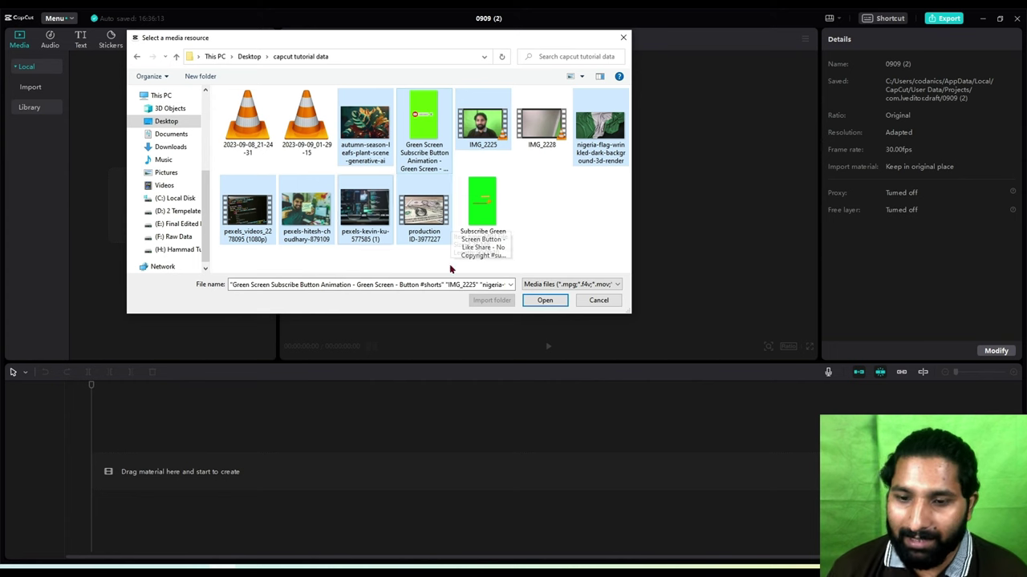
left_click(547, 298)
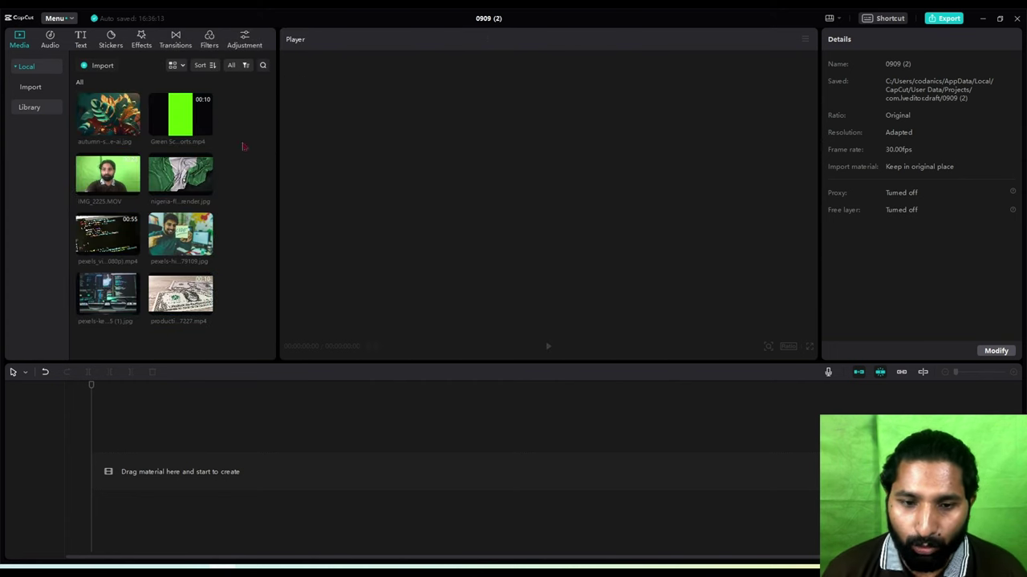
- Look over the source files of the capcut tutorial data folder in File Explorer and return to CapCut
mouse_move(195, 112)
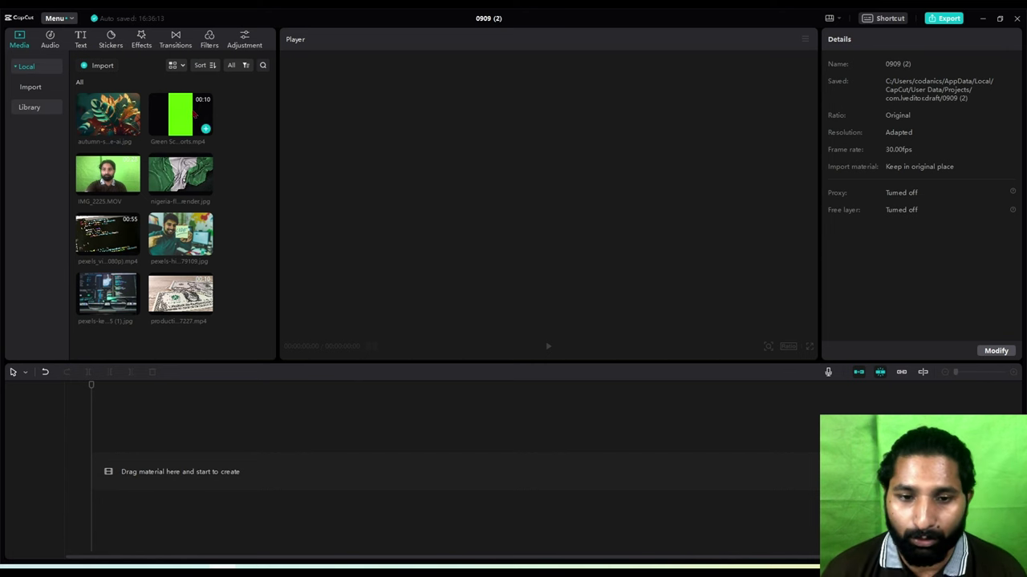
mouse_move(207, 247)
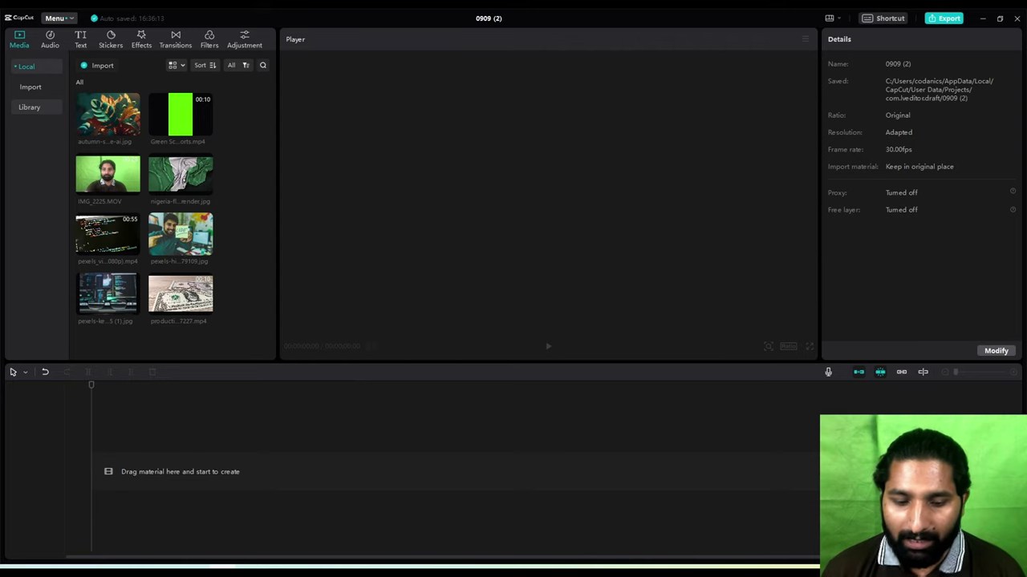
left_click(222, 571)
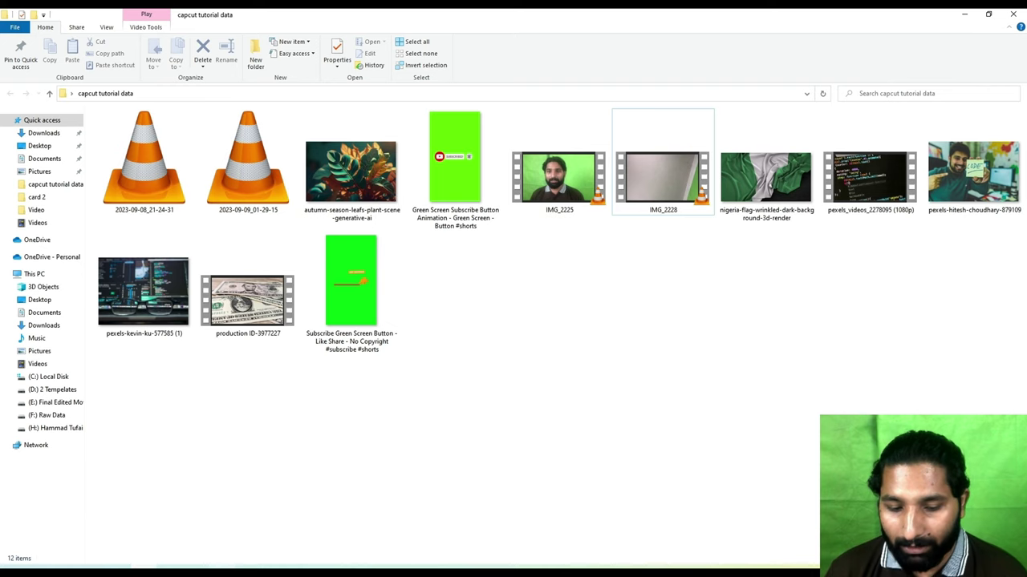
left_click(218, 571)
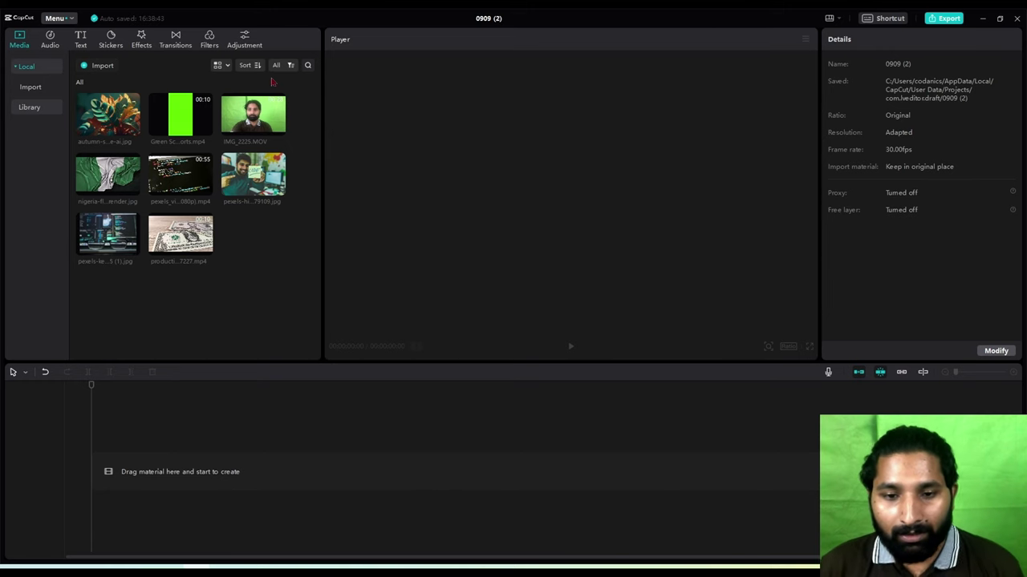
- Add the IMG_2225.MOV clip to the empty timeline and undo the addition
mouse_move(278, 130)
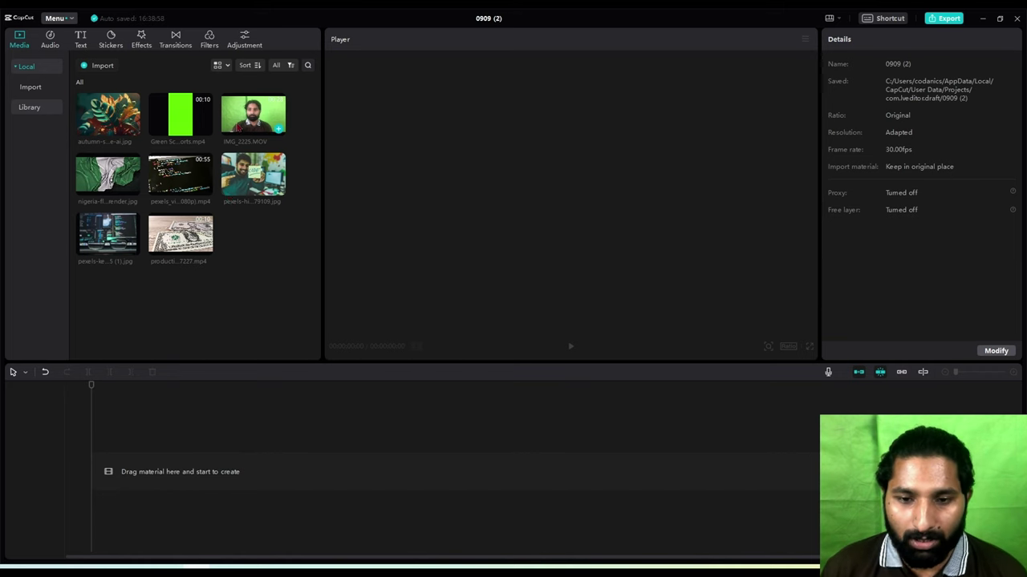
left_click(278, 130)
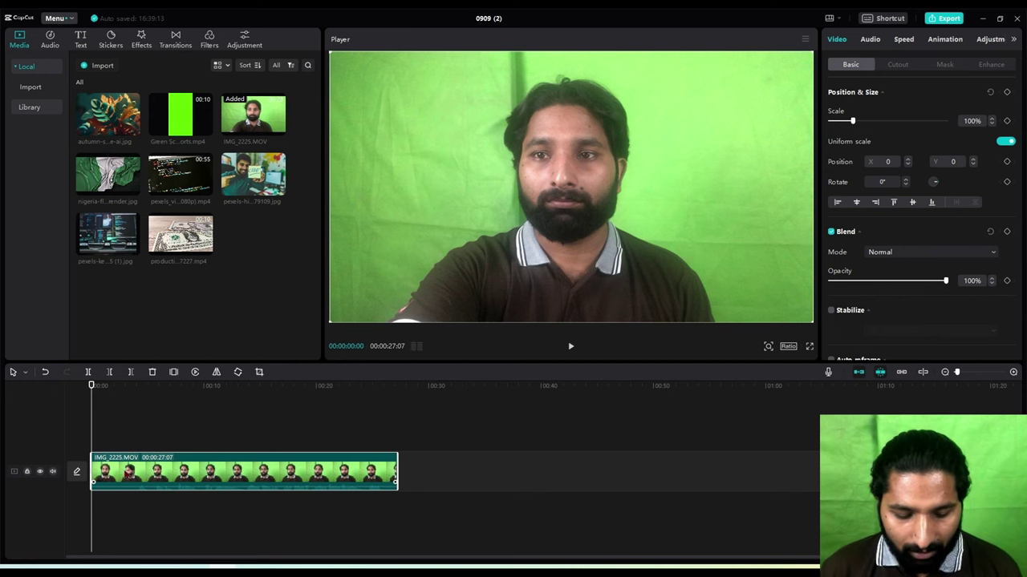
key("ctrl+z")
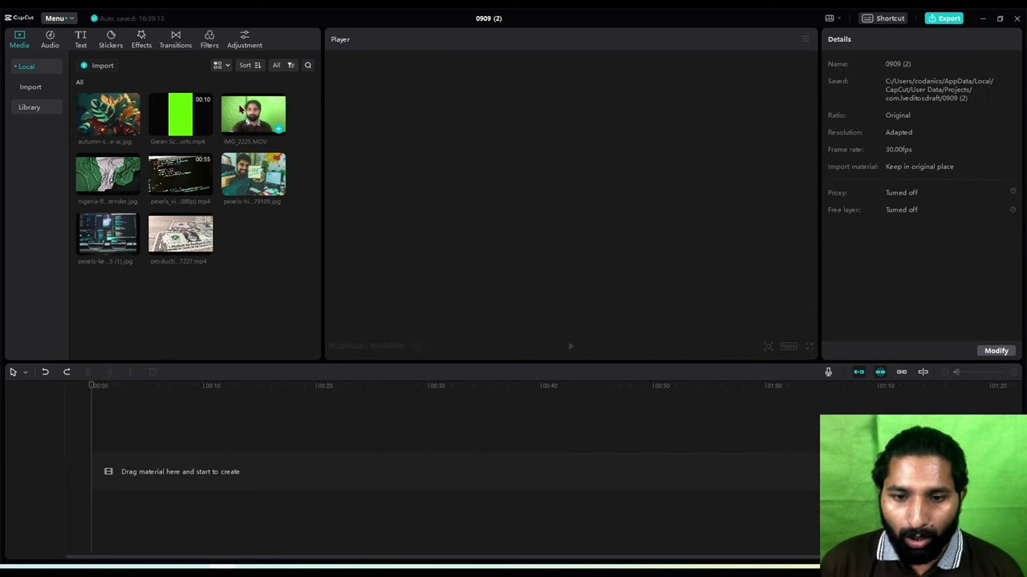
- Place the IMG_2225.MOV clip at the start of the timeline and keep the cursor in Select mode
left_click_drag(240, 115, 111, 483)
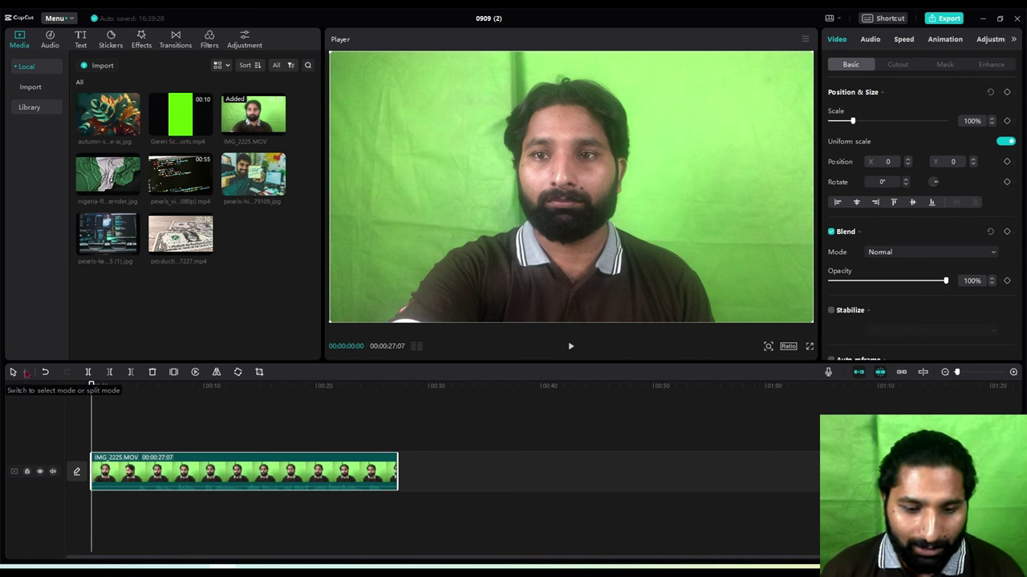
left_click(26, 374)
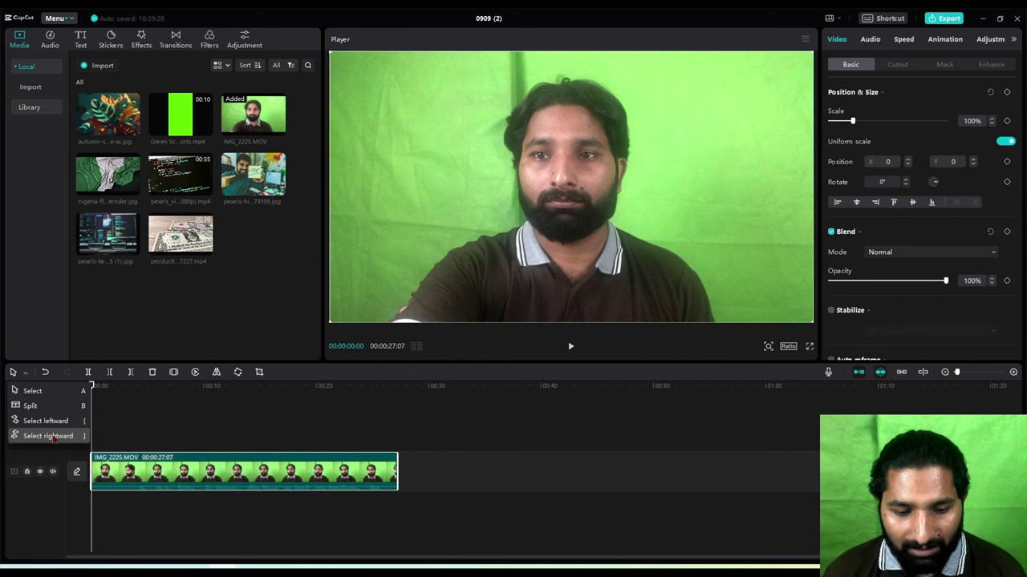
left_click(46, 396)
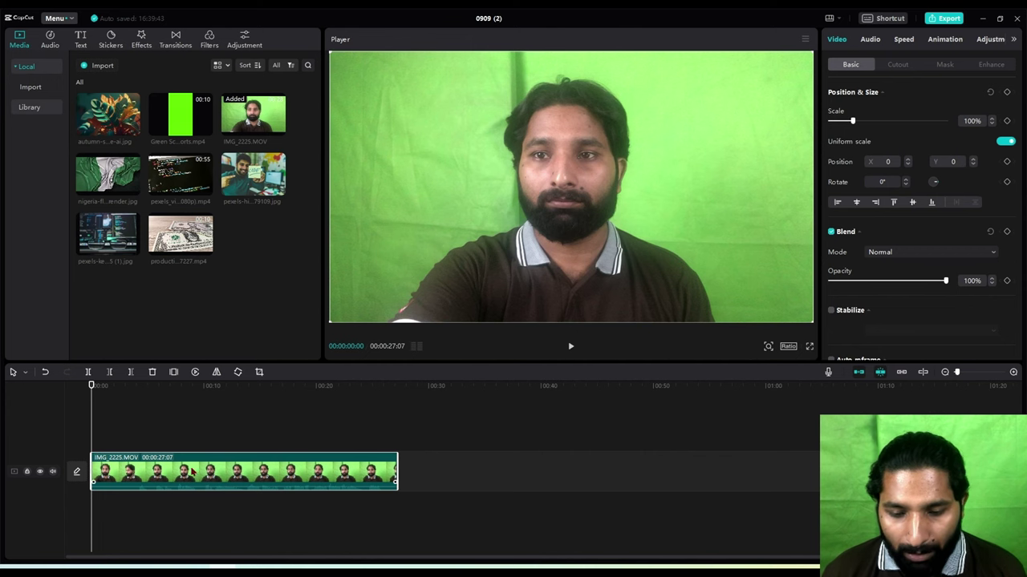
- Deselect the clip and move the playhead to various points along IMG_2225.MOV to preview its frames
left_click(165, 399)
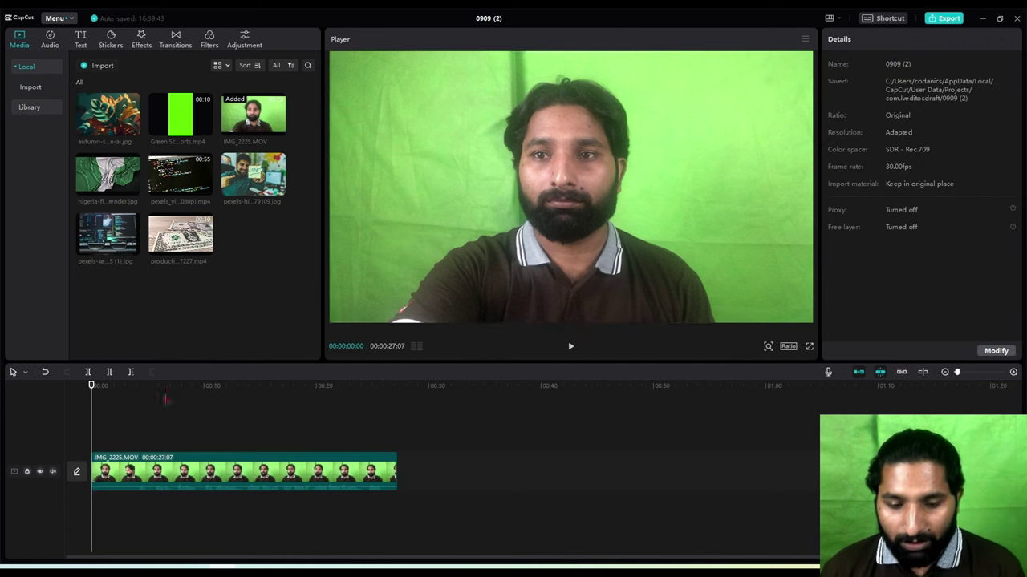
left_click(206, 399)
left_click(275, 401)
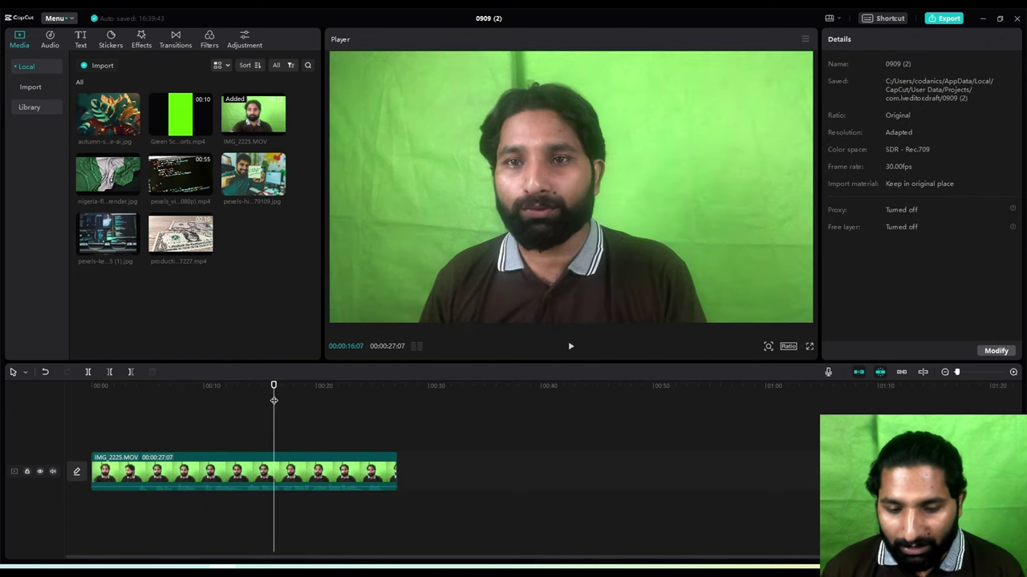
left_click(319, 398)
left_click(380, 399)
left_click(223, 401)
left_click(167, 397)
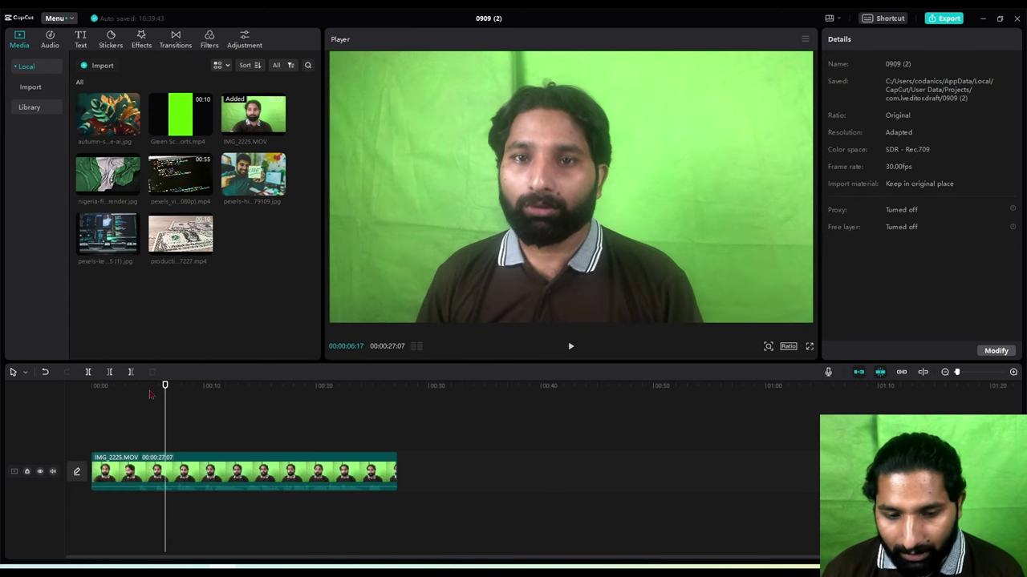
left_click(127, 396)
left_click(145, 397)
left_click(191, 397)
left_click(232, 397)
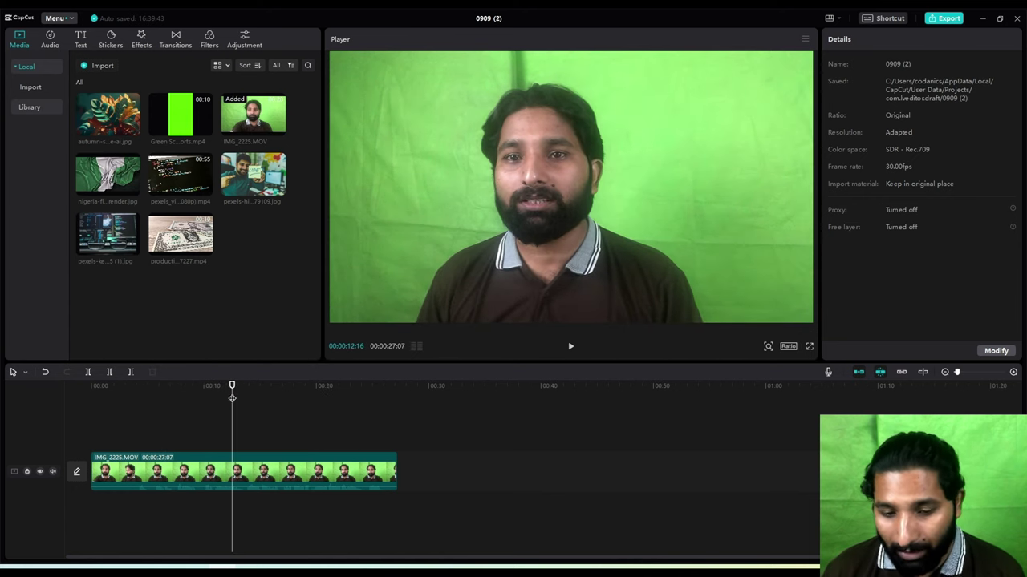
left_click(261, 397)
left_click(282, 397)
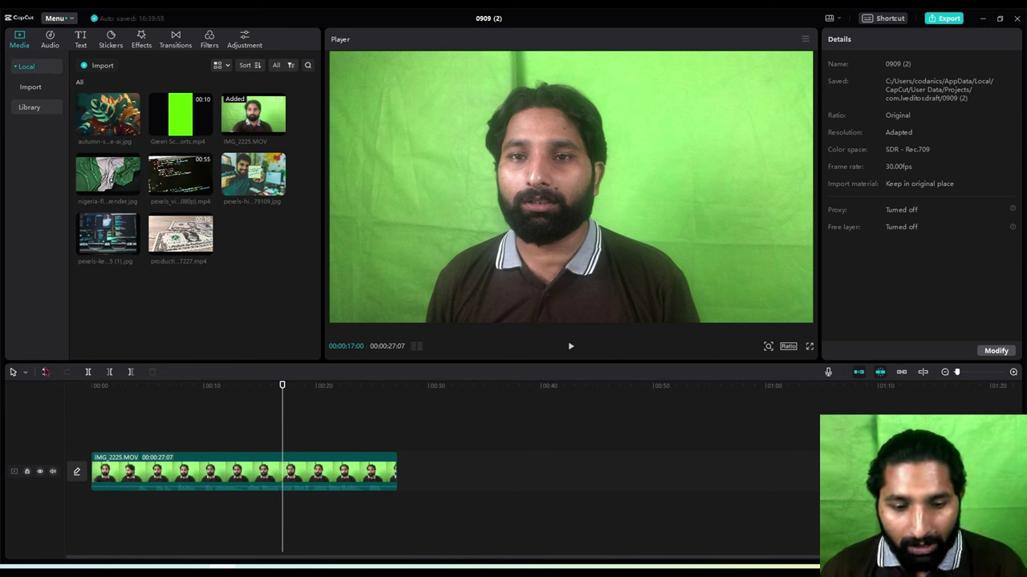
- Split the IMG_2225.MOV clip at five points along its length in Split mode, making the first cut at 00:00:04:07
left_click(26, 373)
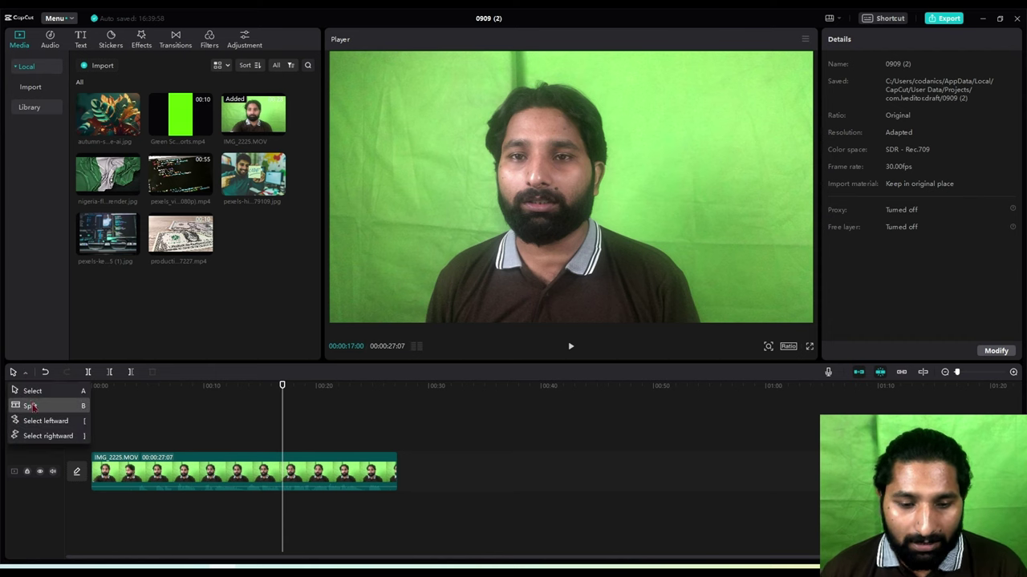
left_click(24, 404)
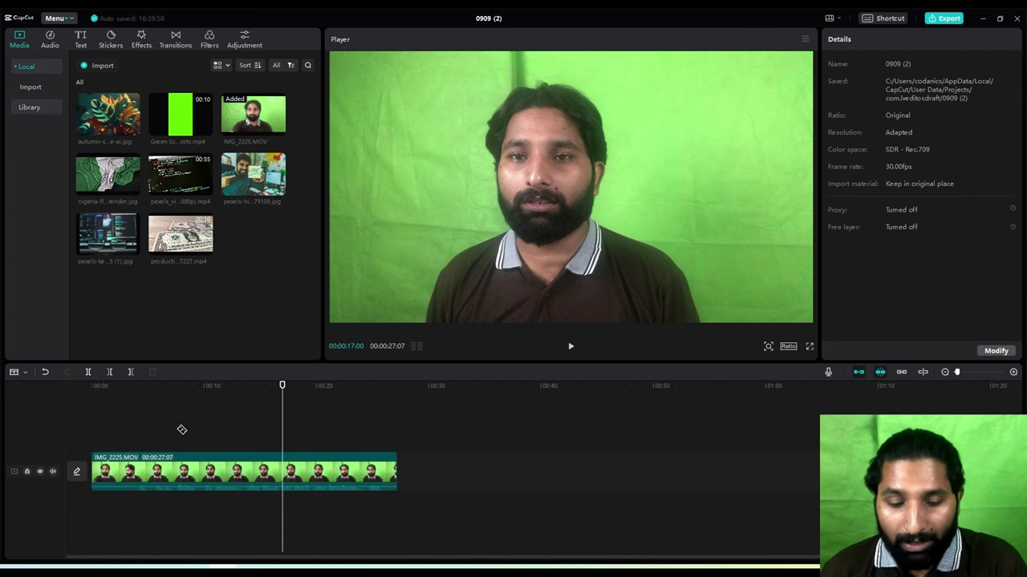
left_click(138, 393)
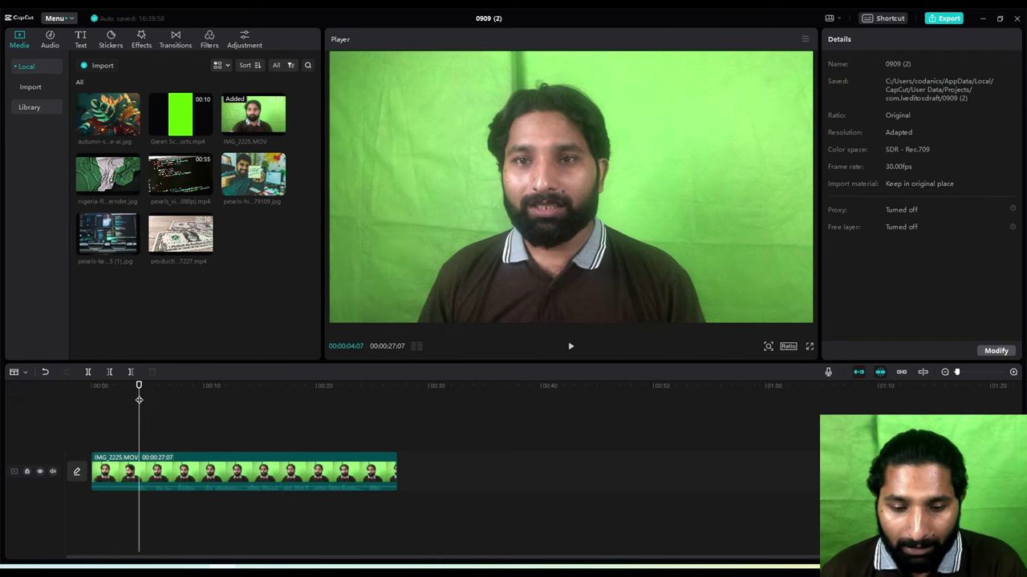
left_click(138, 466)
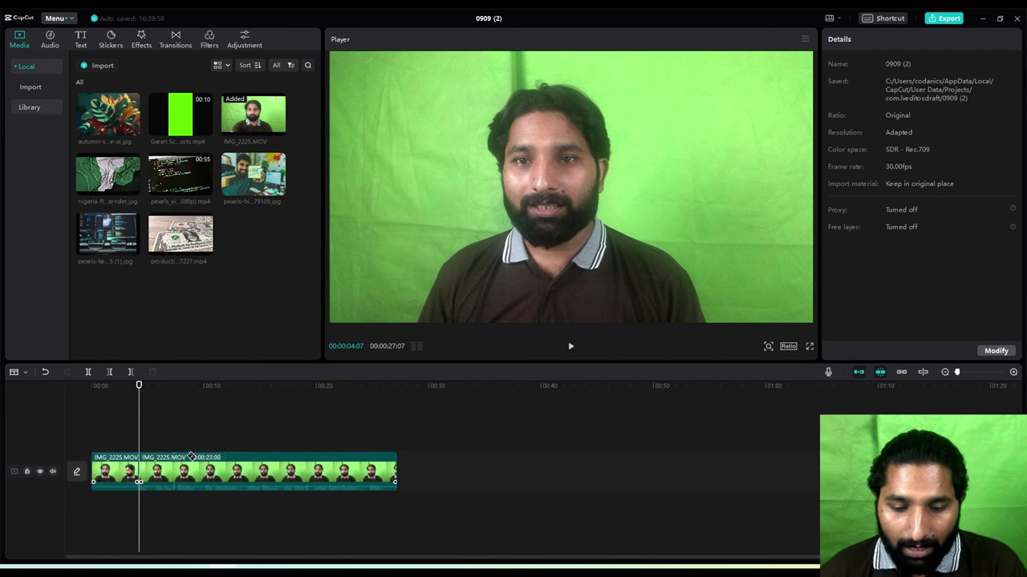
left_click(198, 460)
left_click(248, 465)
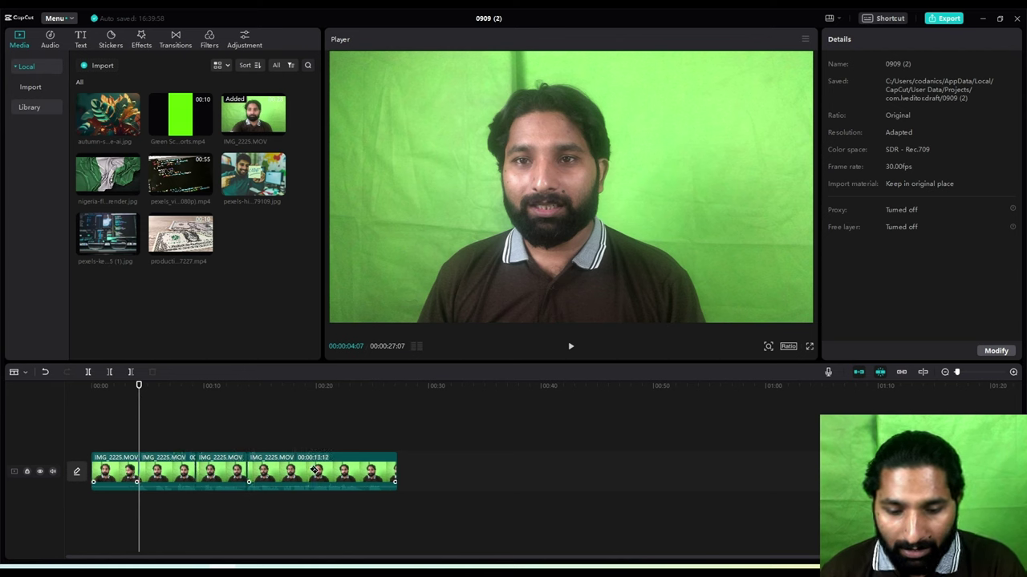
left_click(309, 470)
left_click(352, 473)
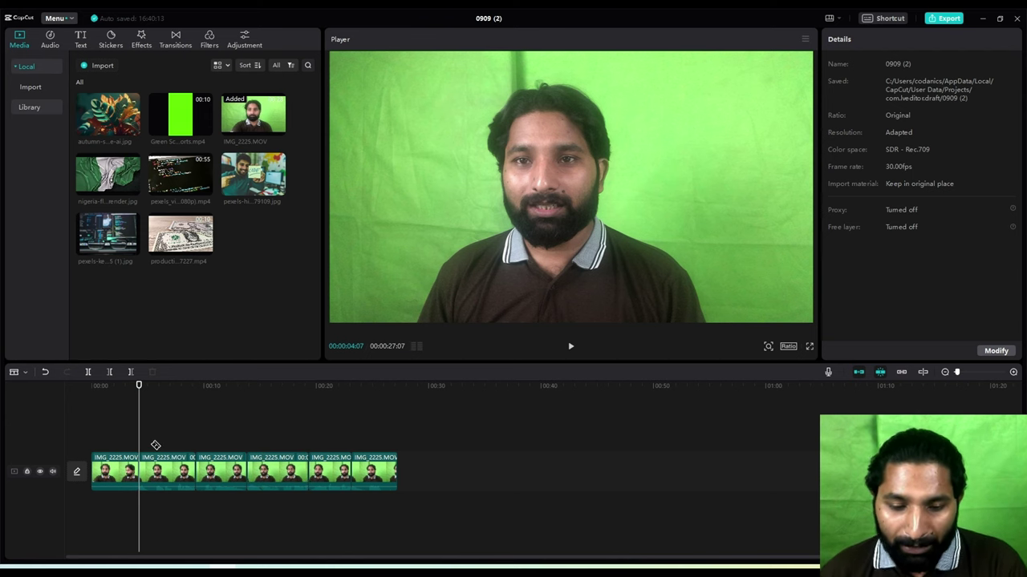
- Undo all five splits of the IMG_2225.MOV clip
key("ctrl+z")
key("ctrl+z")
key("ctrl+z")
key("ctrl+z")
key("ctrl+z")
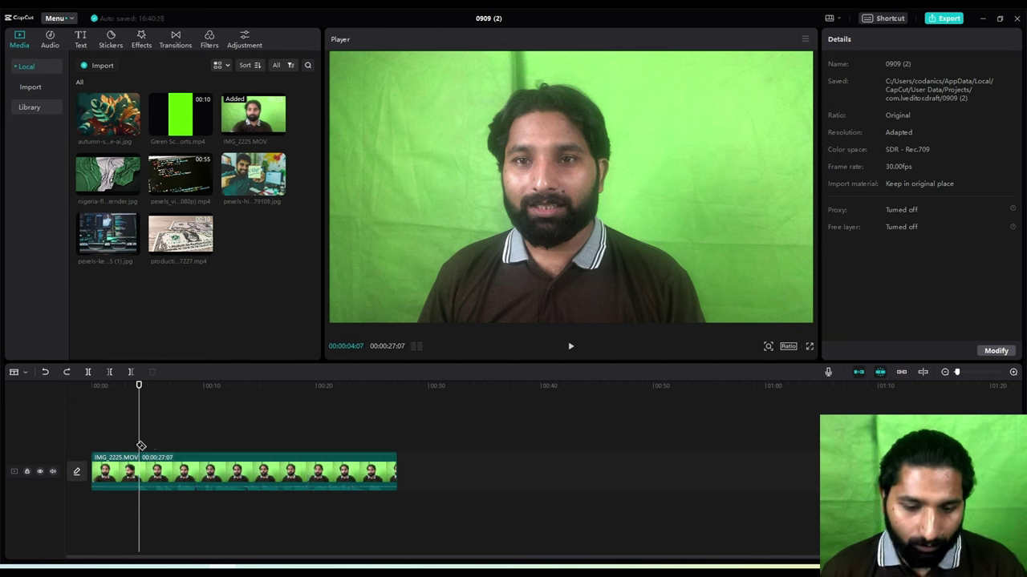
- Switch to Select leftward mode, select the IMG_2225.MOV clip and try to extend its end
left_click(24, 373)
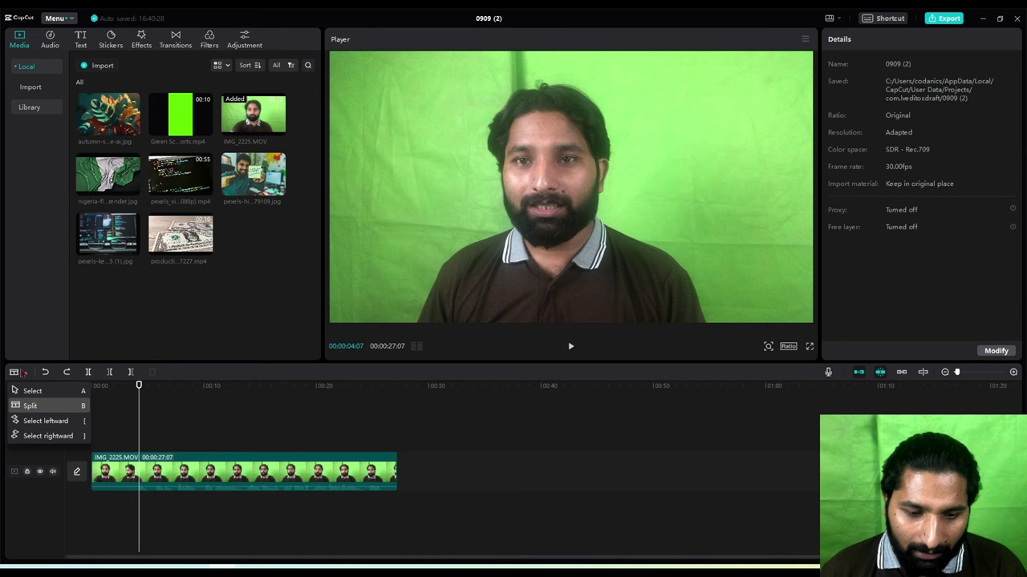
left_click(62, 424)
left_click(393, 476)
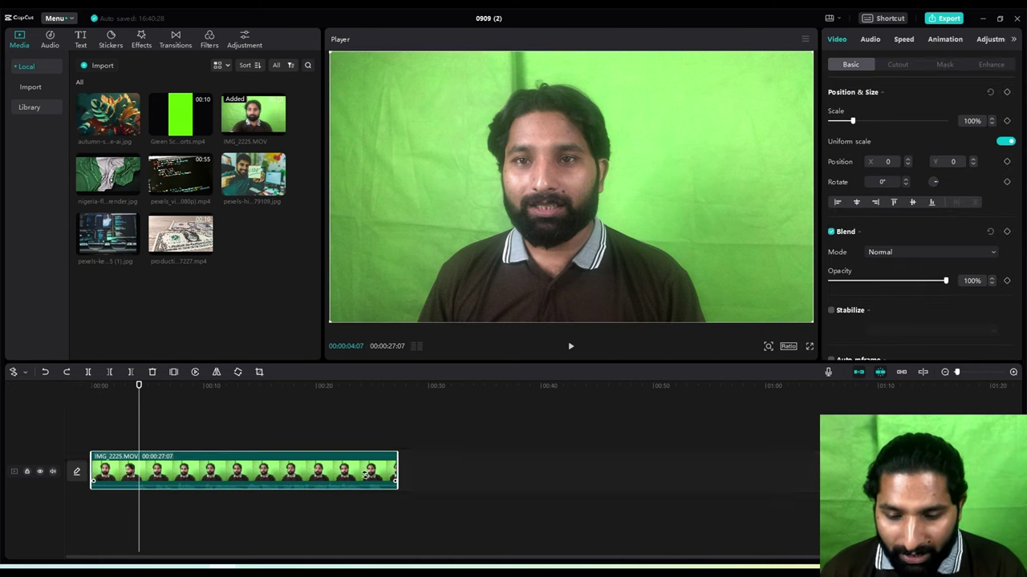
left_click_drag(396, 477, 422, 490)
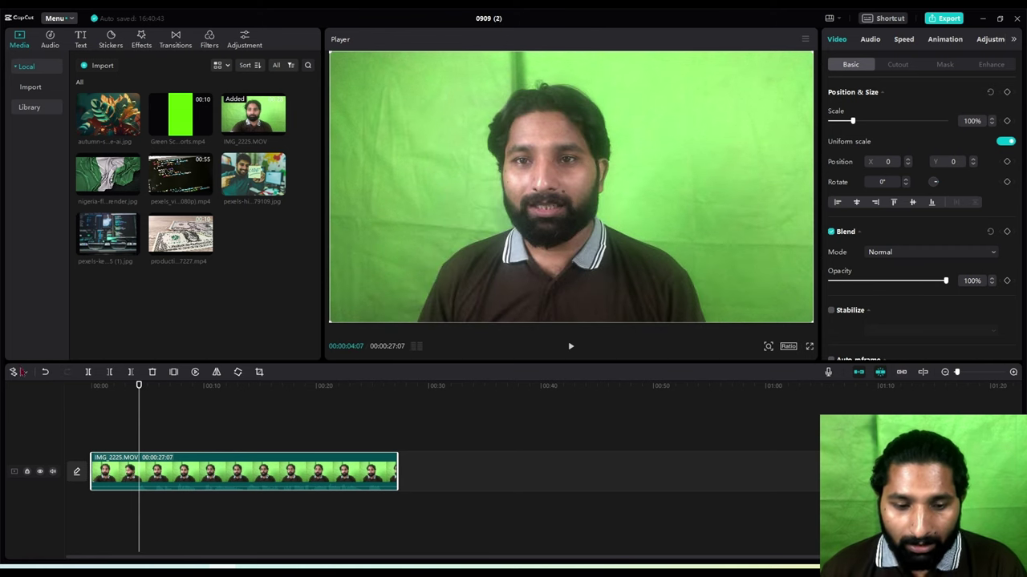
- Switch to Select rightward mode, try trimming the start of the IMG_2225.MOV clip and undo the trim
left_click(24, 373)
left_click(40, 437)
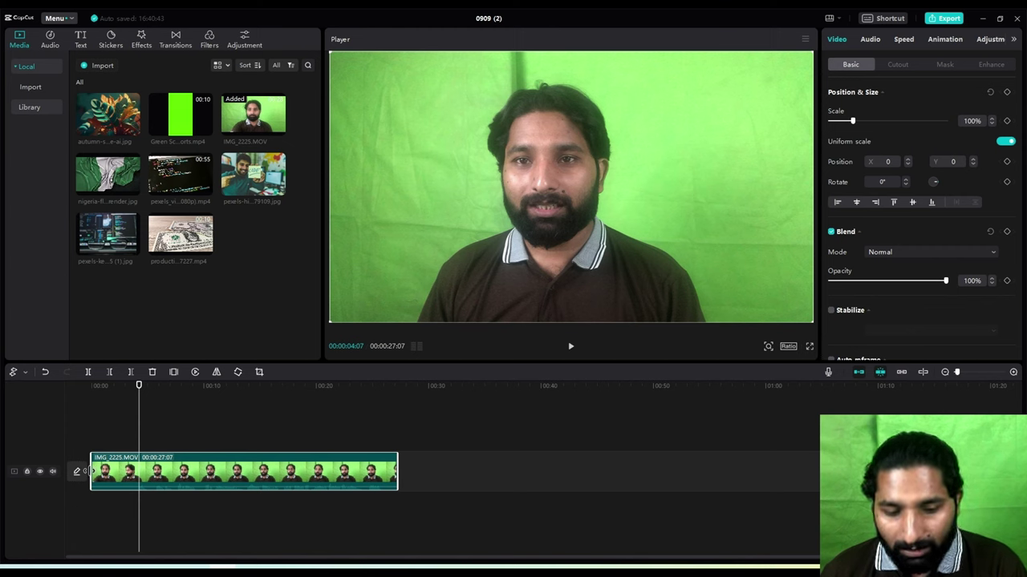
left_click_drag(90, 482, 215, 493)
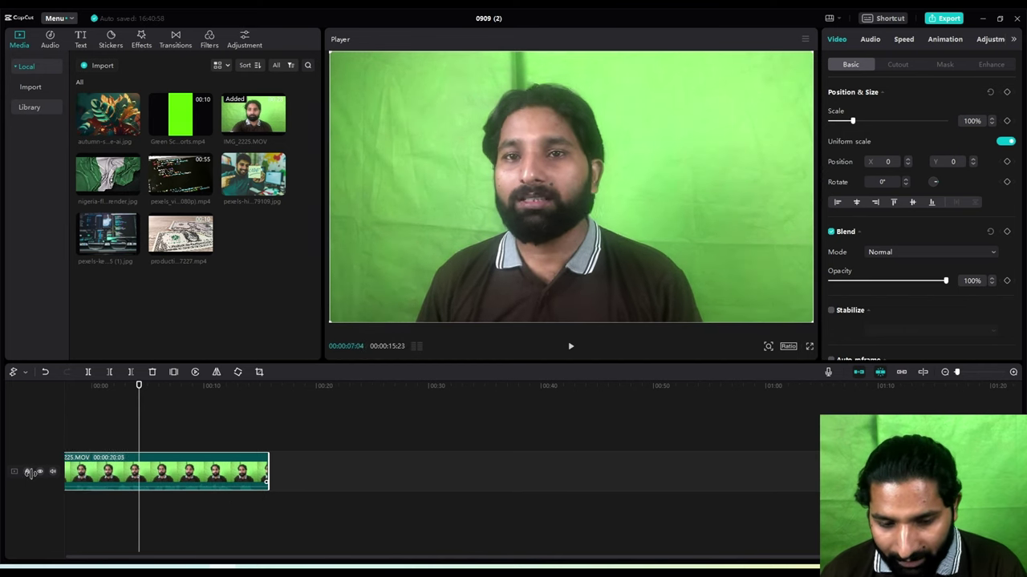
key("ctrl+z")
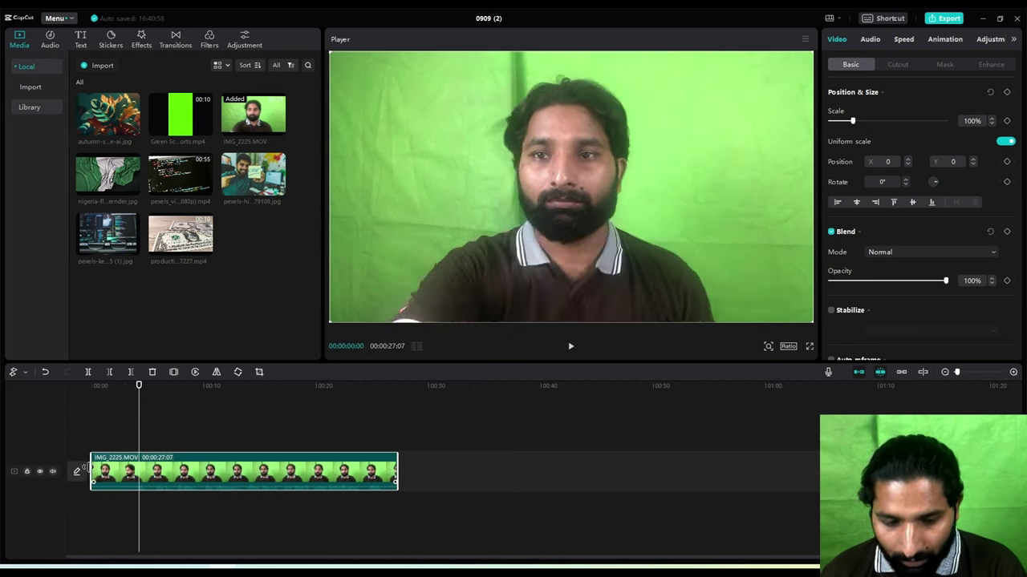
- Return to Select mode and try undoing and redoing the recent edits of the IMG_2225.MOV clip several times
left_click(25, 372)
left_click(32, 392)
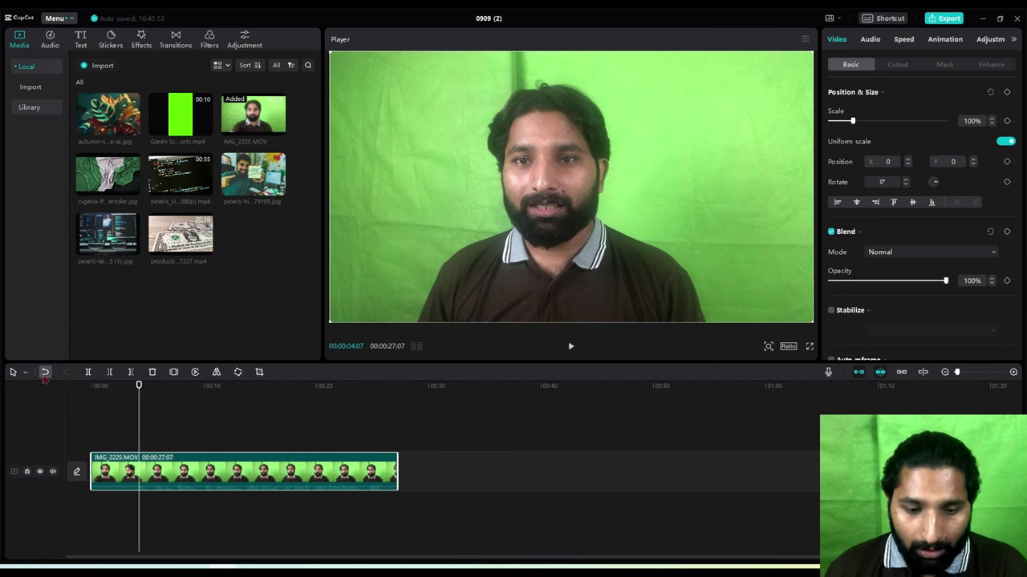
left_click(45, 372)
left_click(45, 372)
left_click(66, 372)
left_click(66, 372)
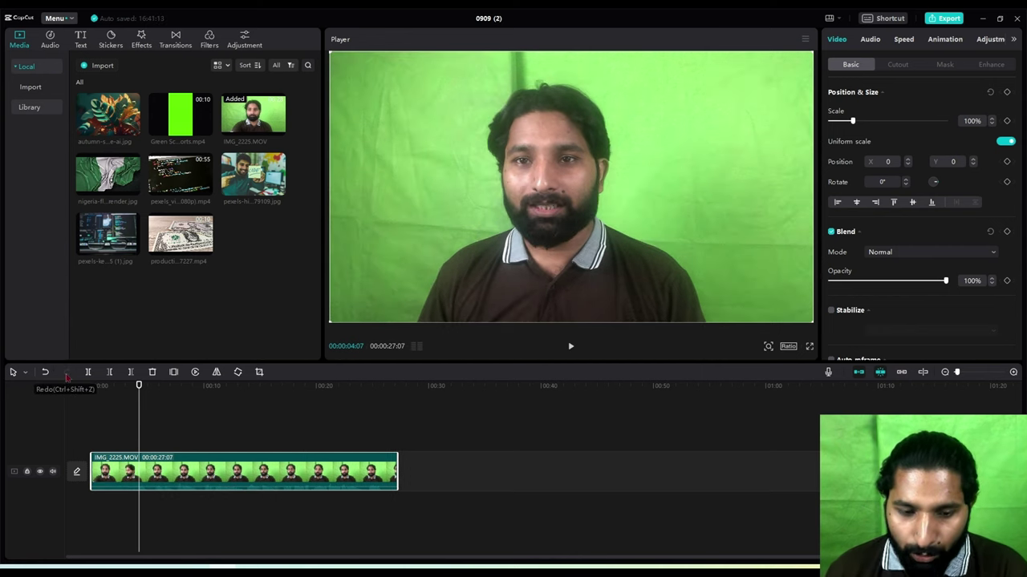
left_click(45, 372)
left_click(66, 372)
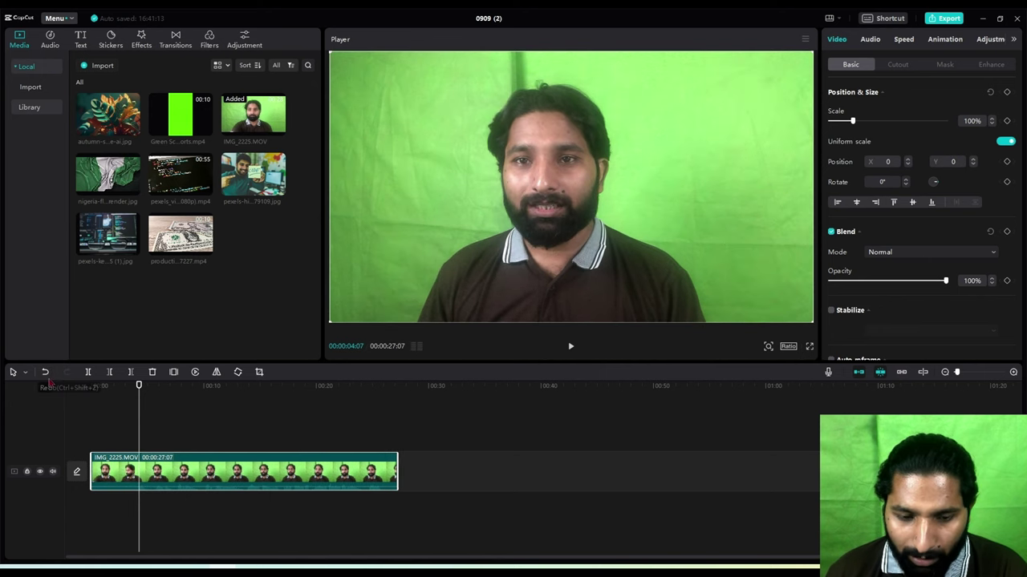
left_click(45, 373)
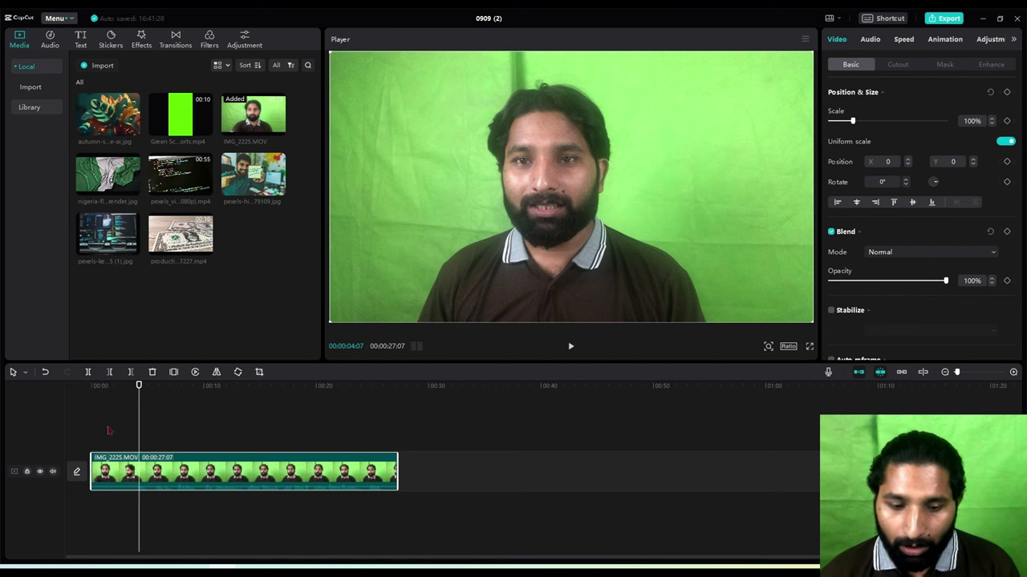
- In Split mode, cut the IMG_2225.MOV clip at about 4 and 10 seconds, and undo both cuts
left_click(25, 374)
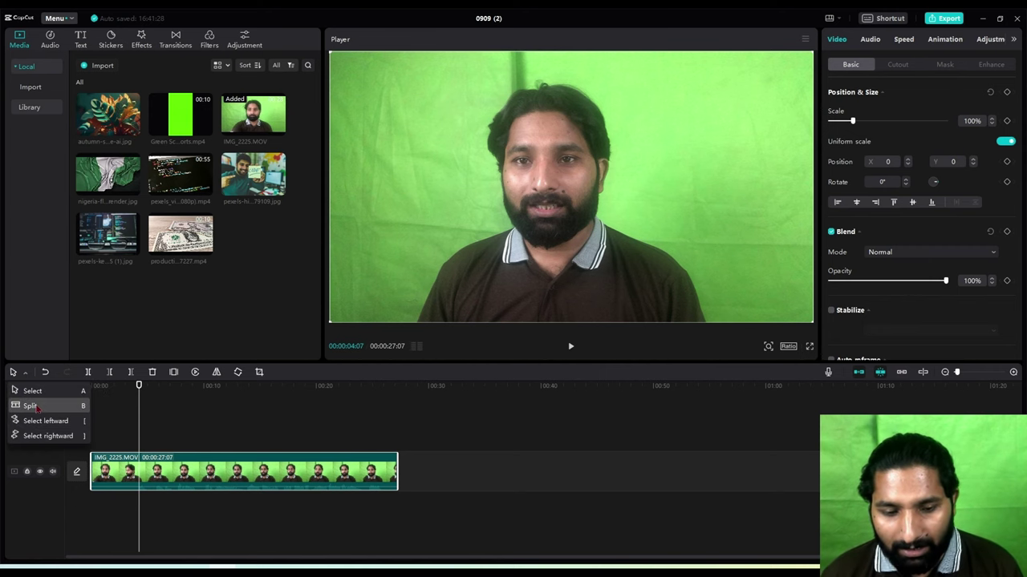
left_click(36, 407)
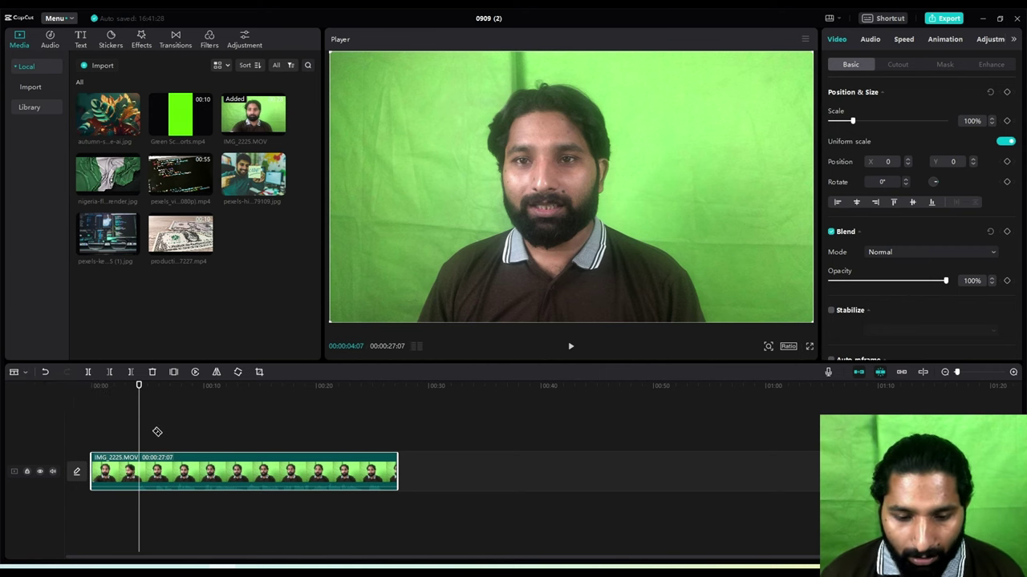
left_click(152, 459)
left_click(138, 480)
left_click(210, 477)
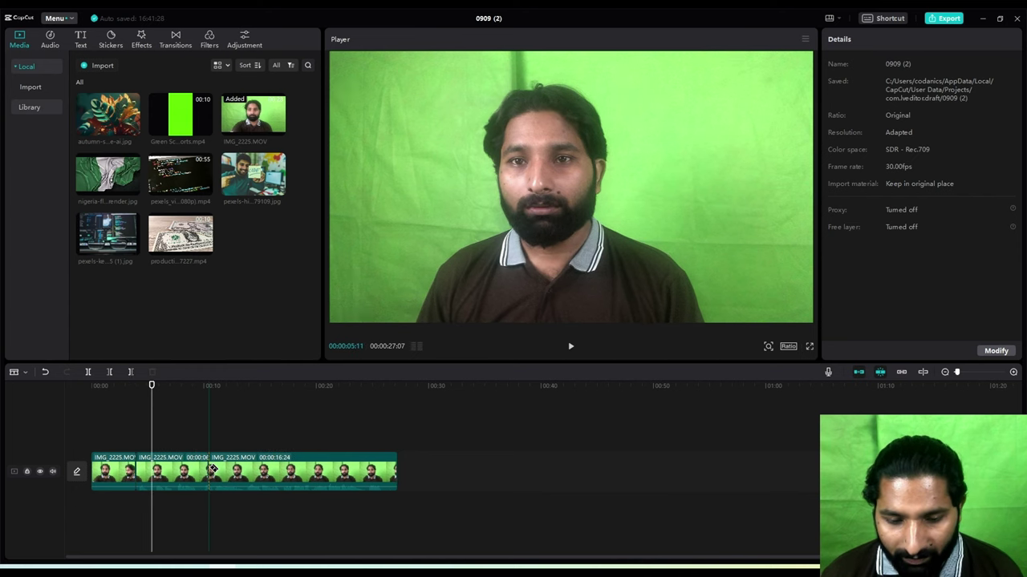
left_click(46, 372)
left_click(46, 372)
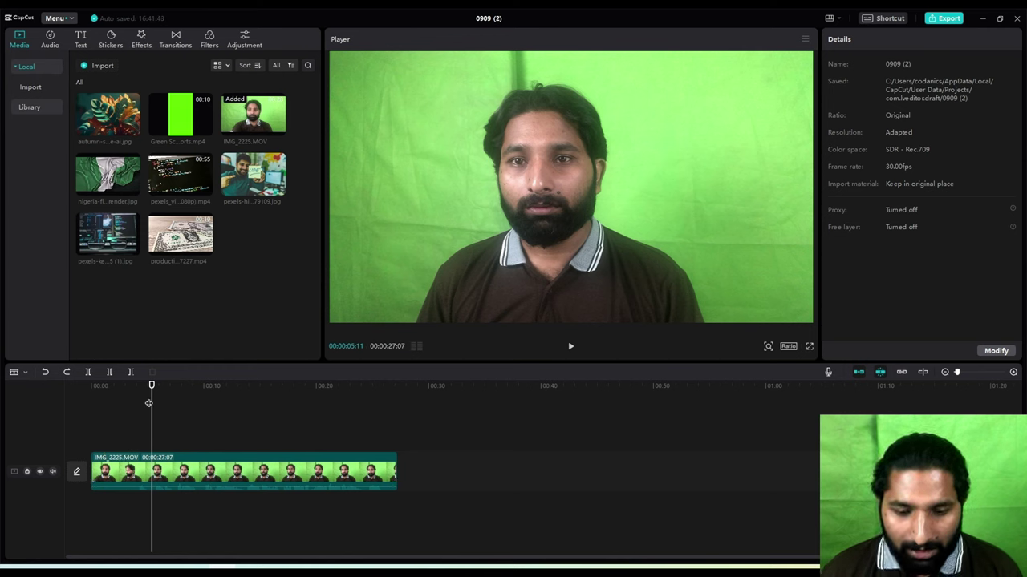
- Split the IMG_2225.MOV clip at the playhead at 00:00:05:11 and 00:00:11:06, and undo both splits
left_click(89, 371)
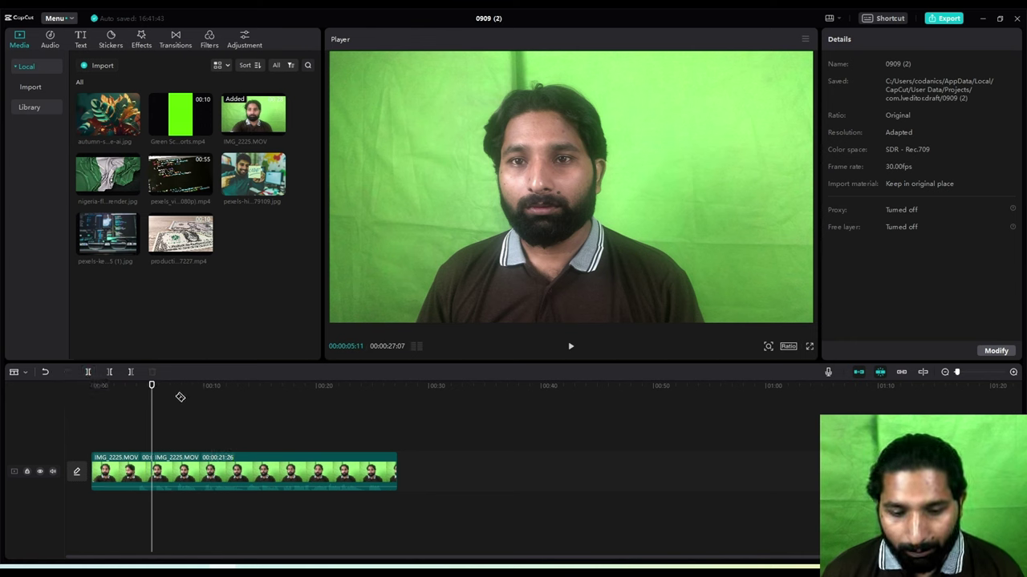
left_click(216, 388)
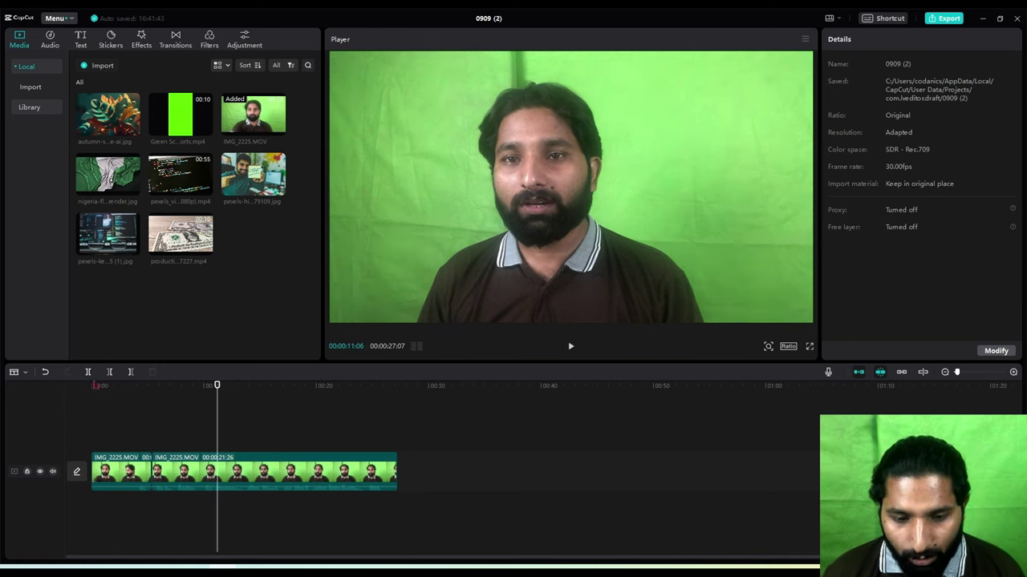
left_click(89, 371)
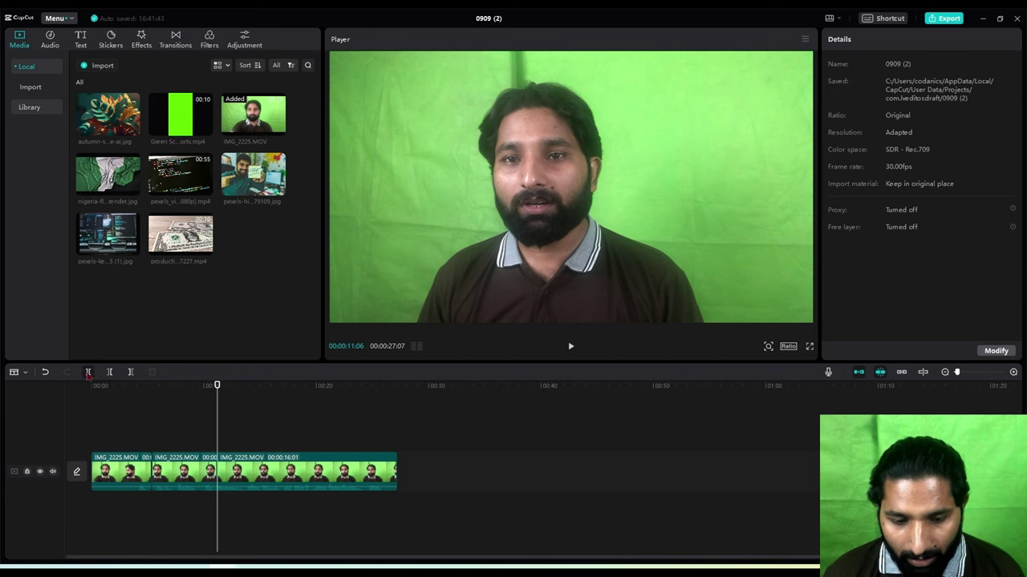
left_click(286, 390)
key("ctrl+z")
key("ctrl+z")
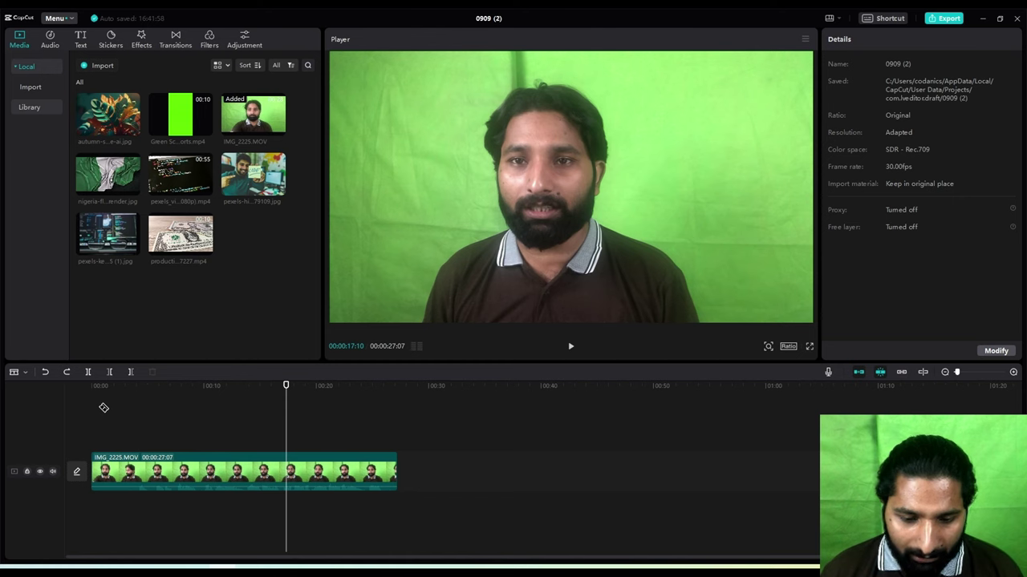
- Return to Select mode, select the IMG_2225.MOV clip and preview it from the start to 00:00:04:01
left_click(100, 428)
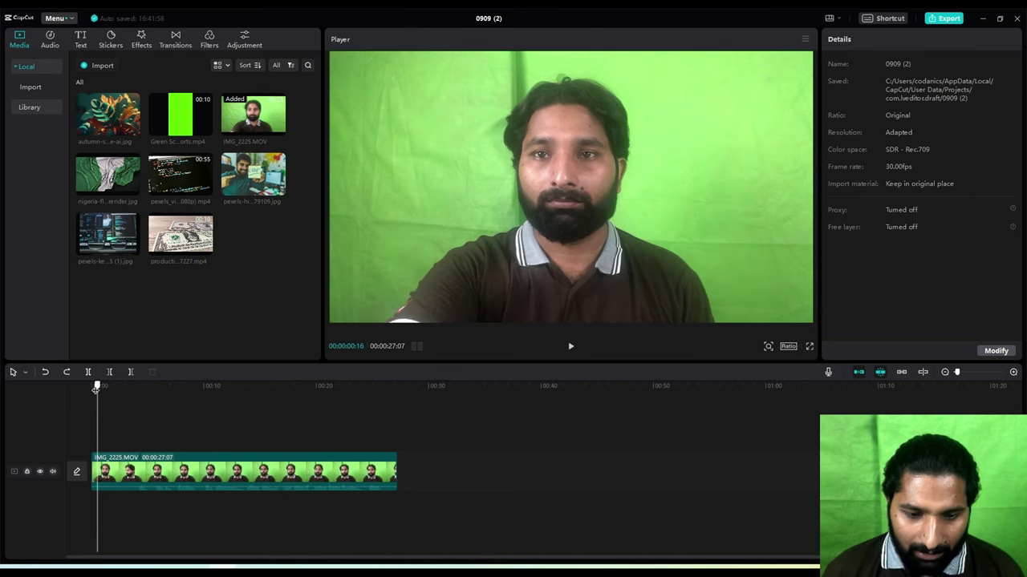
left_click_drag(96, 388, 91, 389)
left_click(201, 474)
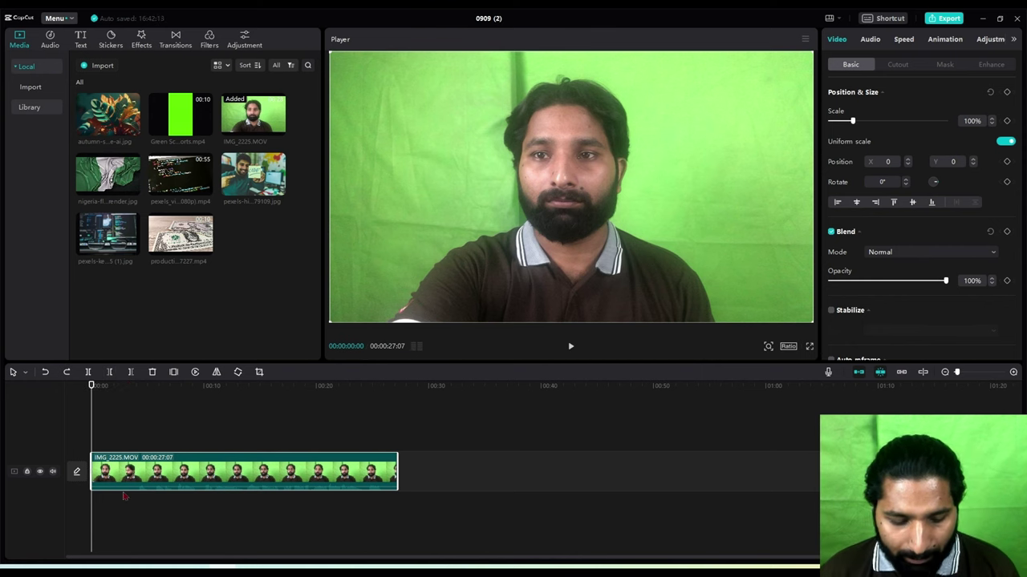
left_click(570, 346)
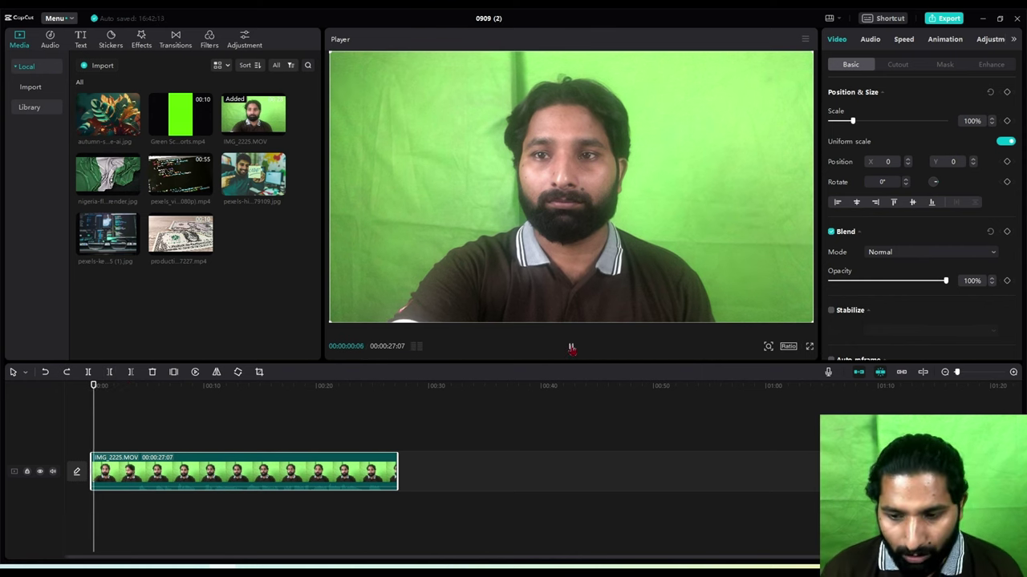
left_click(138, 412)
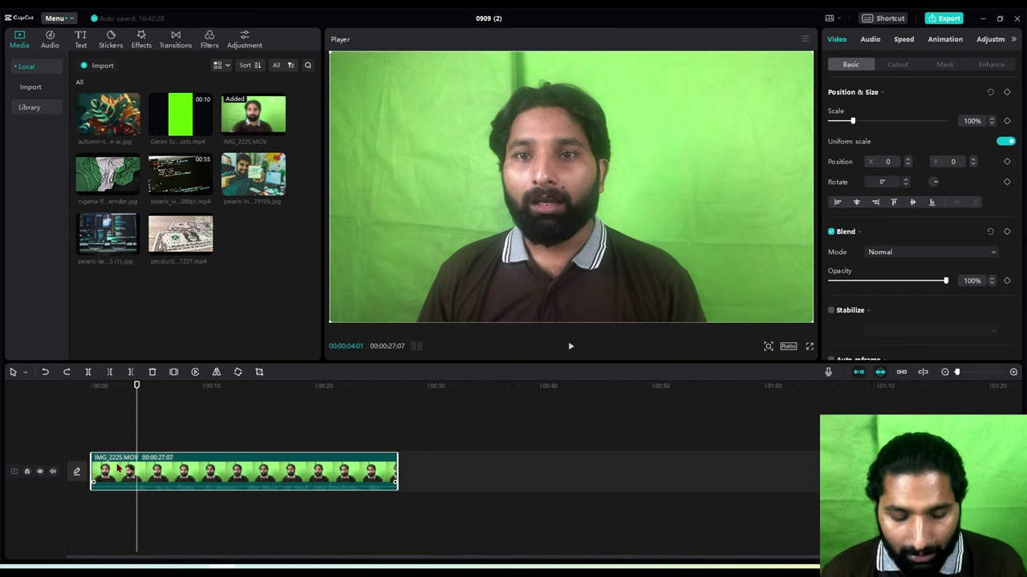
- Split the IMG_2225.MOV clip at 00:00:04:01, undo the split and make it again at the same point
left_click(88, 373)
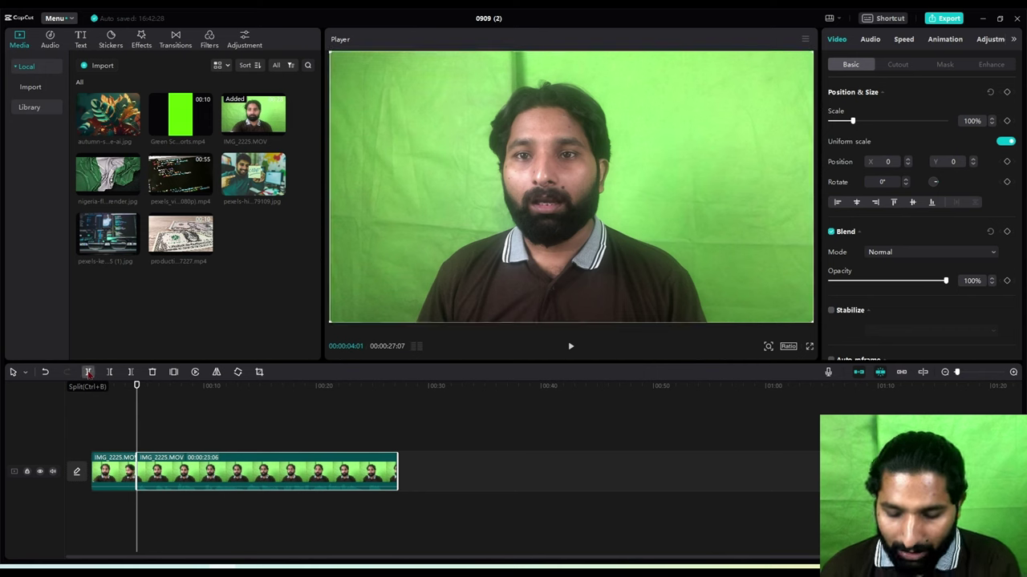
key("ctrl+z")
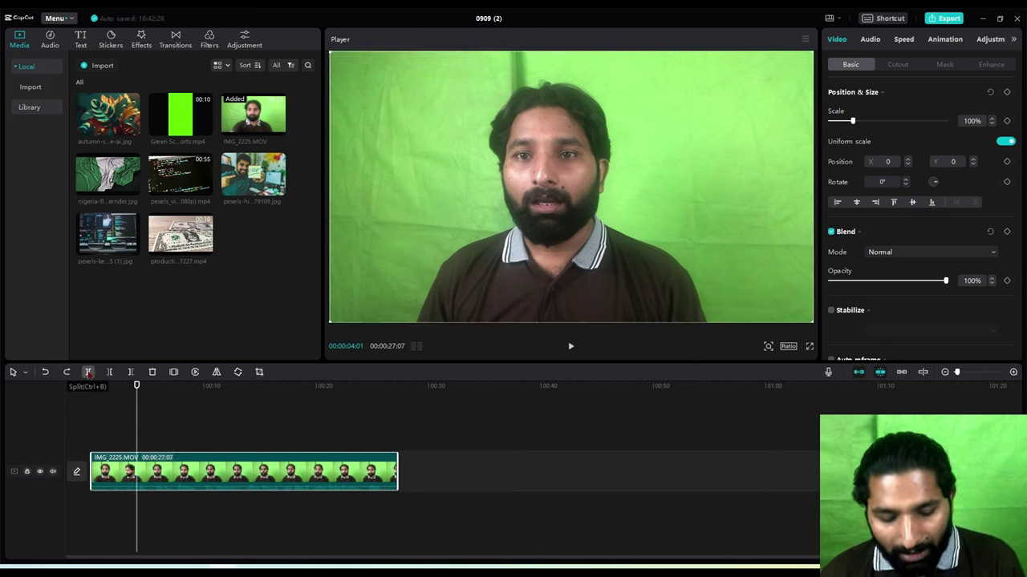
key("ctrl+b")
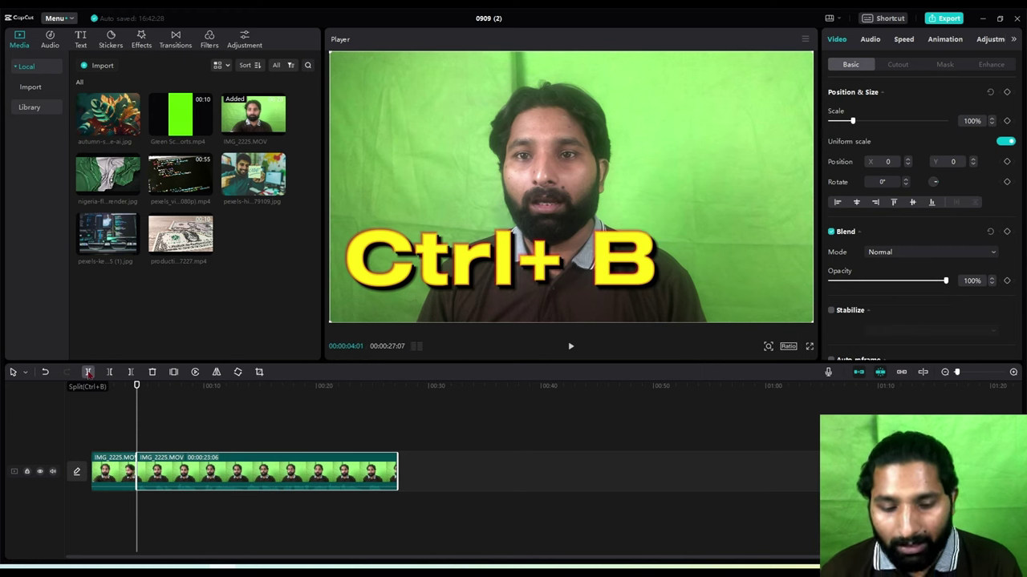
- Delete the first segment of the split IMG_2225.MOV clip, undo the deletion and delete the segment again
left_click(119, 472)
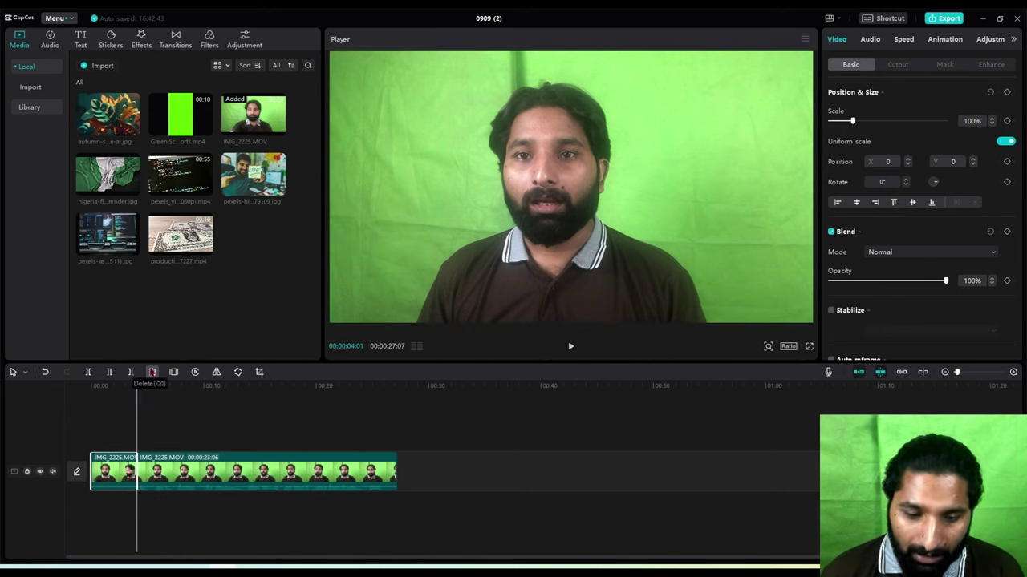
left_click(152, 373)
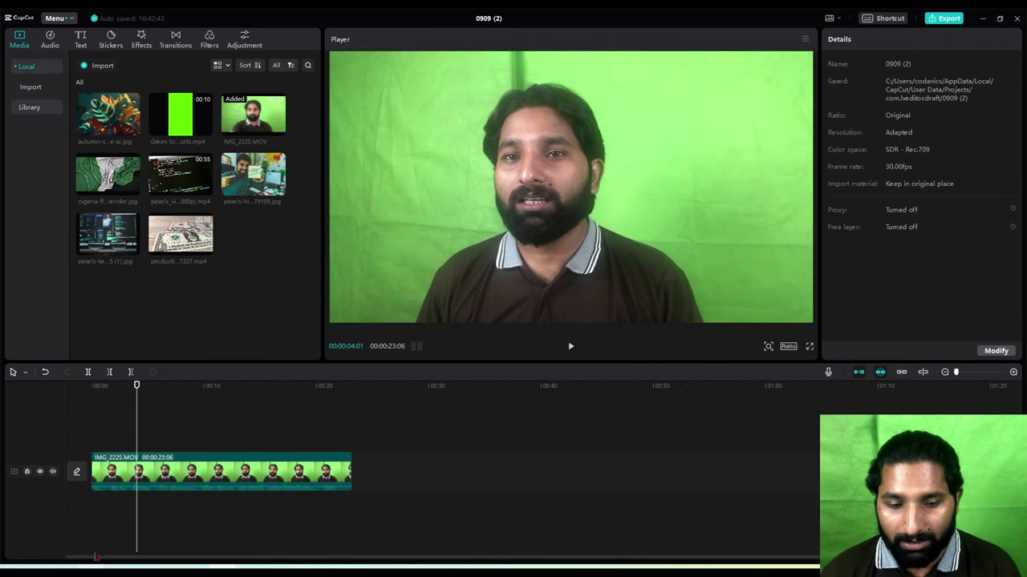
left_click(45, 372)
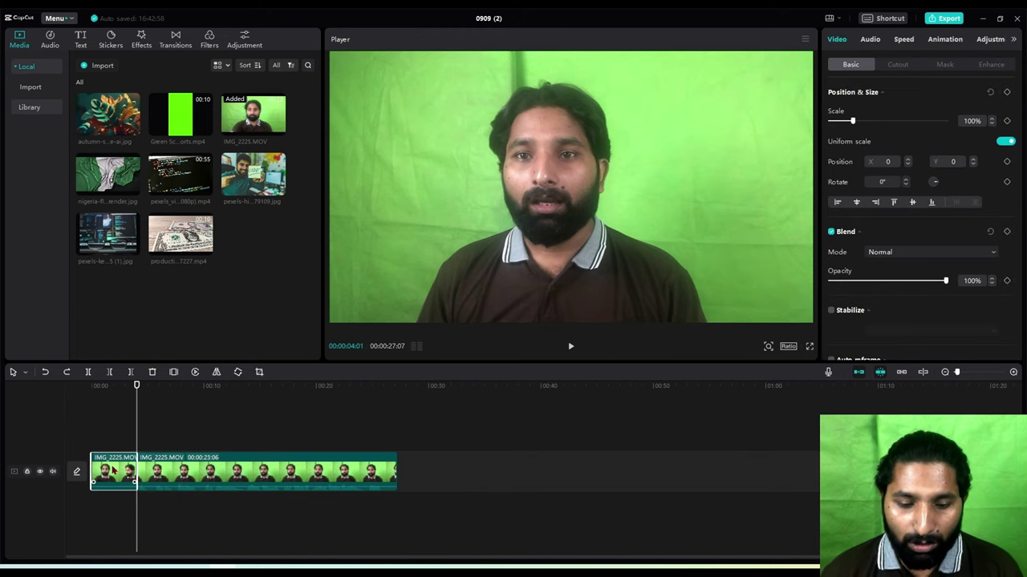
left_click(151, 372)
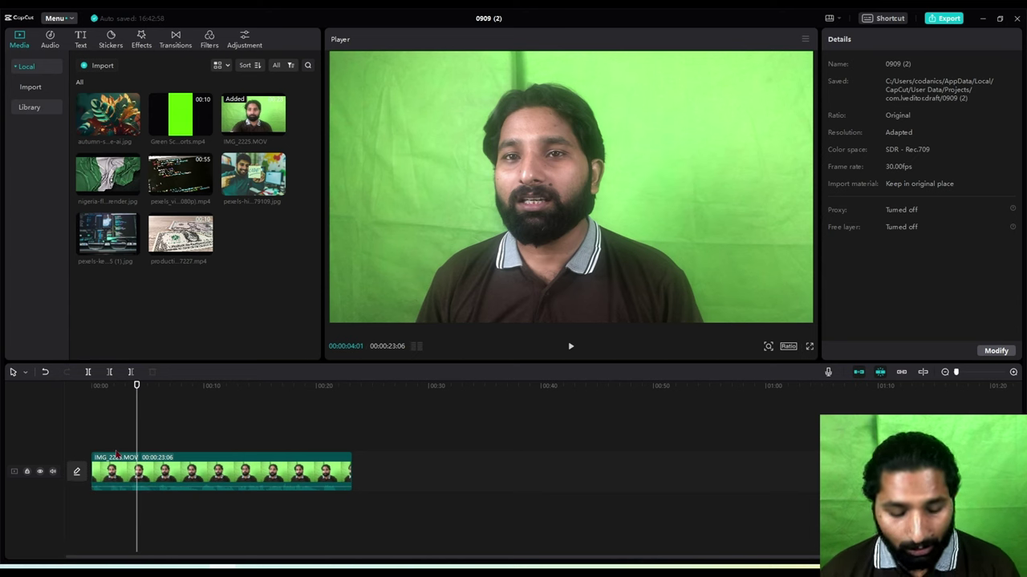
- Undo the segment deletion, the split and one further edit of the IMG_2225.MOV clip, and redo that last one
key("ctrl+z")
key("ctrl+z")
key("ctrl+z")
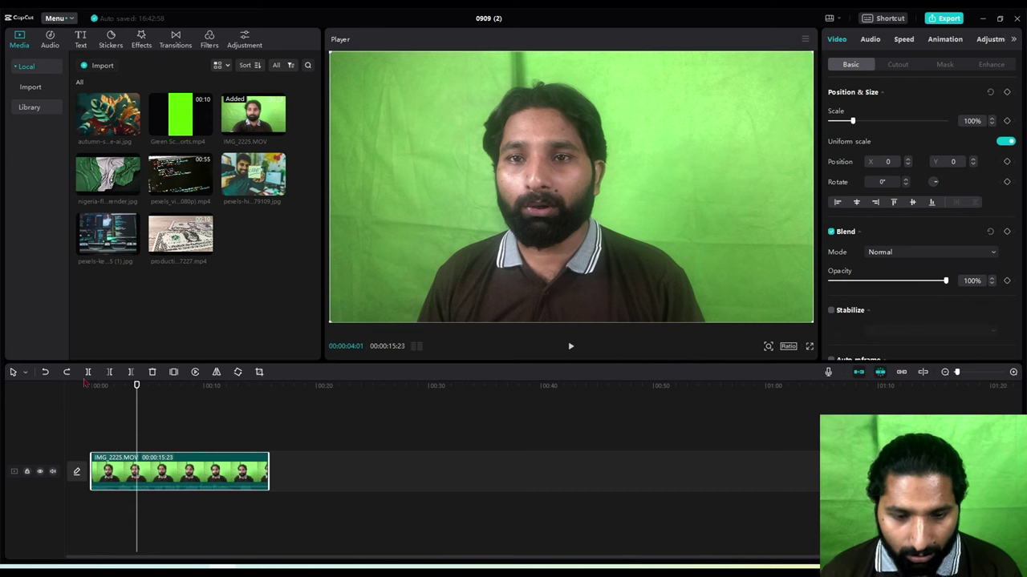
left_click(67, 372)
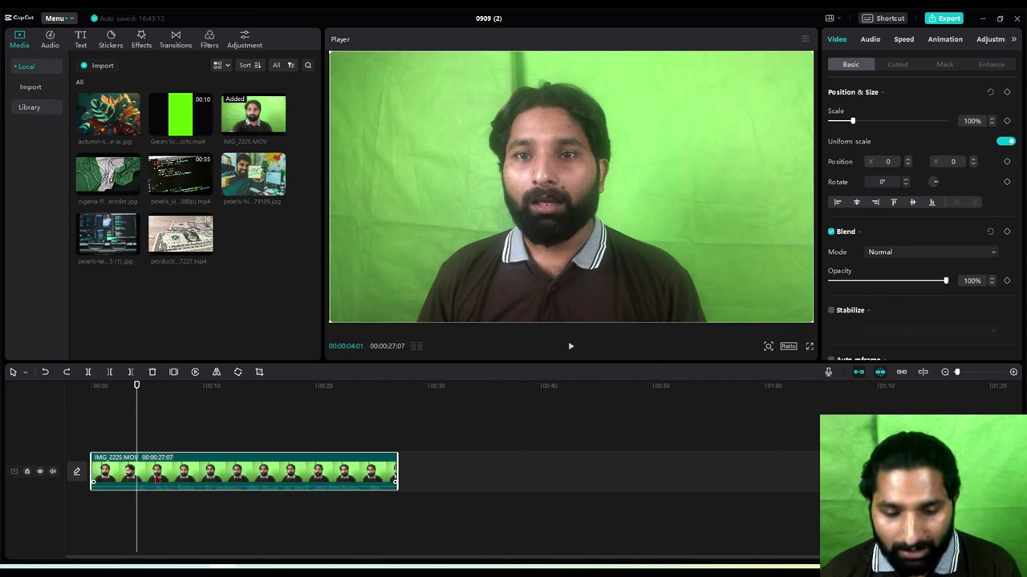
- Split the IMG_2225.MOV clip at 00:00:04:01, select its first segment and insert a freeze frame at the playhead
key("ctrl+b")
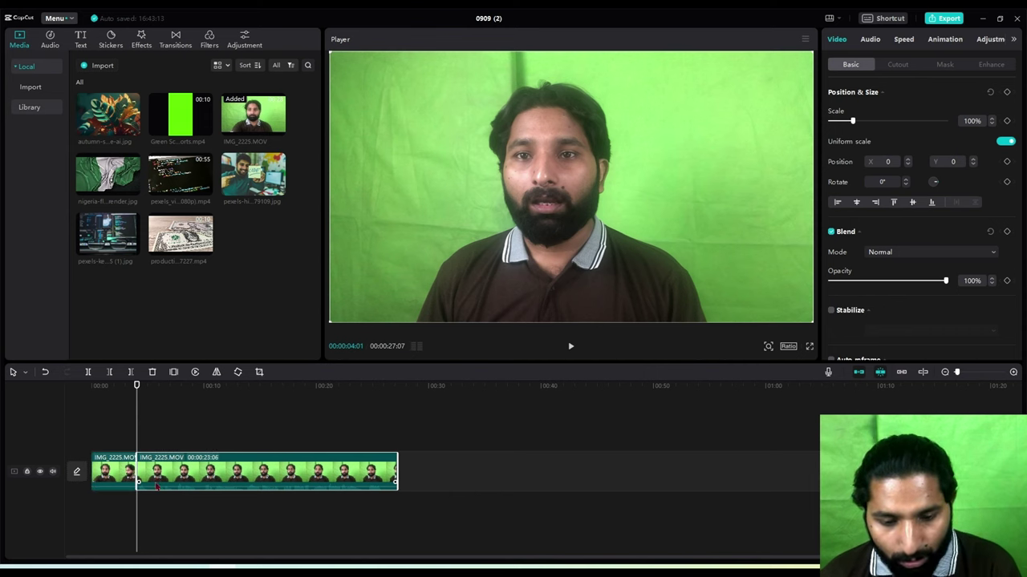
left_click(122, 475)
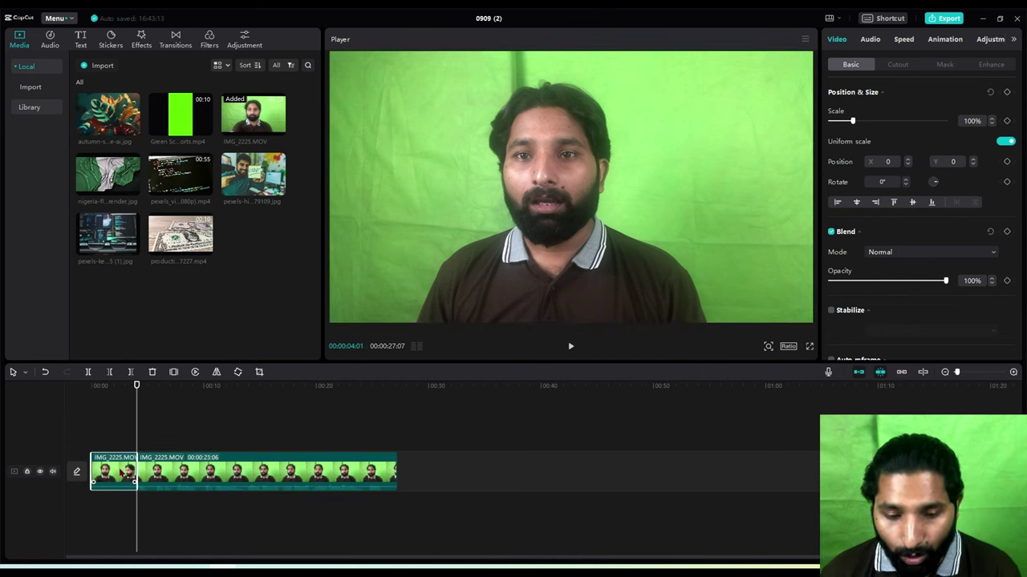
left_click(172, 373)
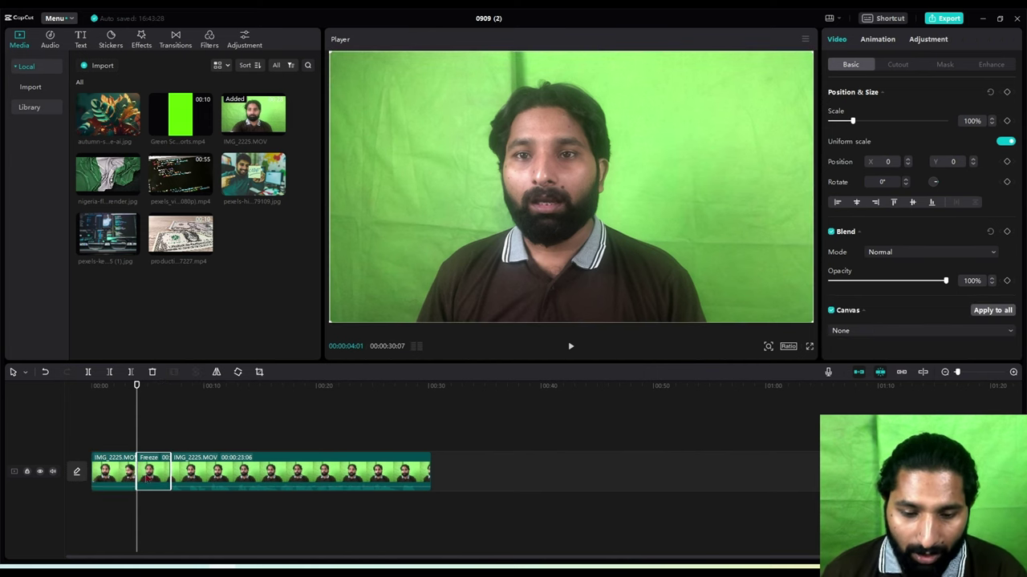
- Preview the freeze frame on a track above, stretched to 00:00:23:25, and undo the freeze frame and split
left_click_drag(147, 476, 405, 434)
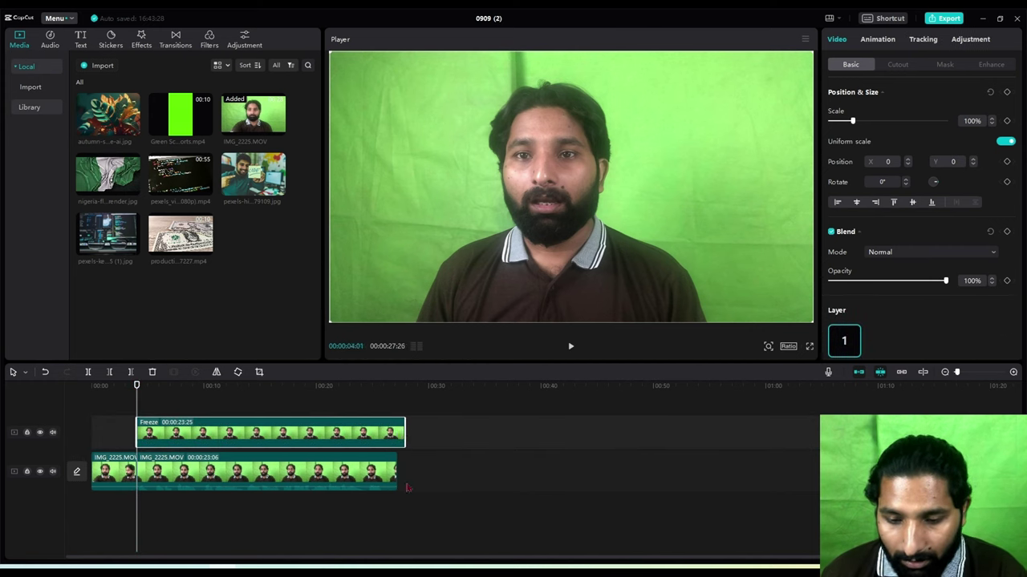
key("space")
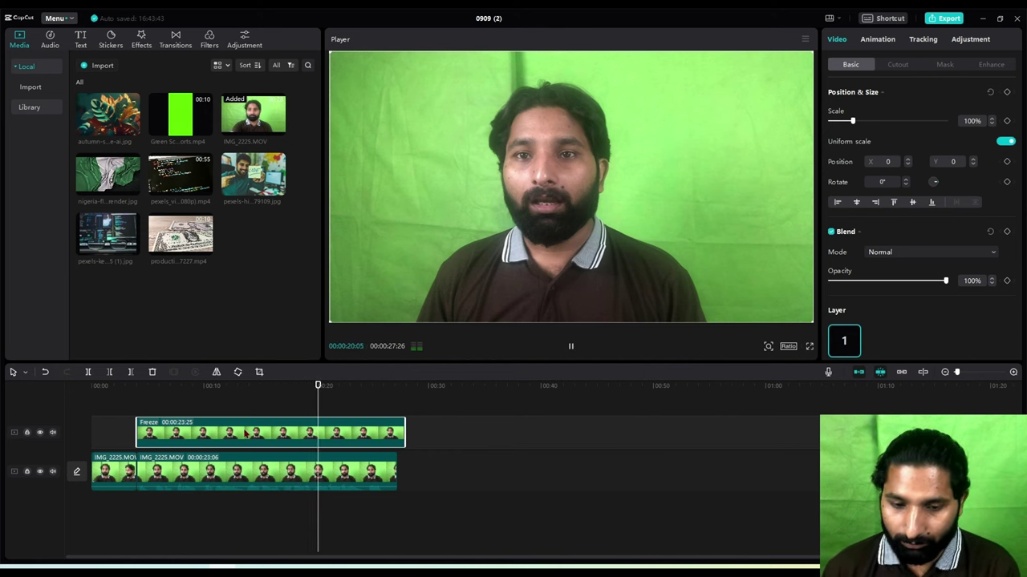
key("ctrl+z")
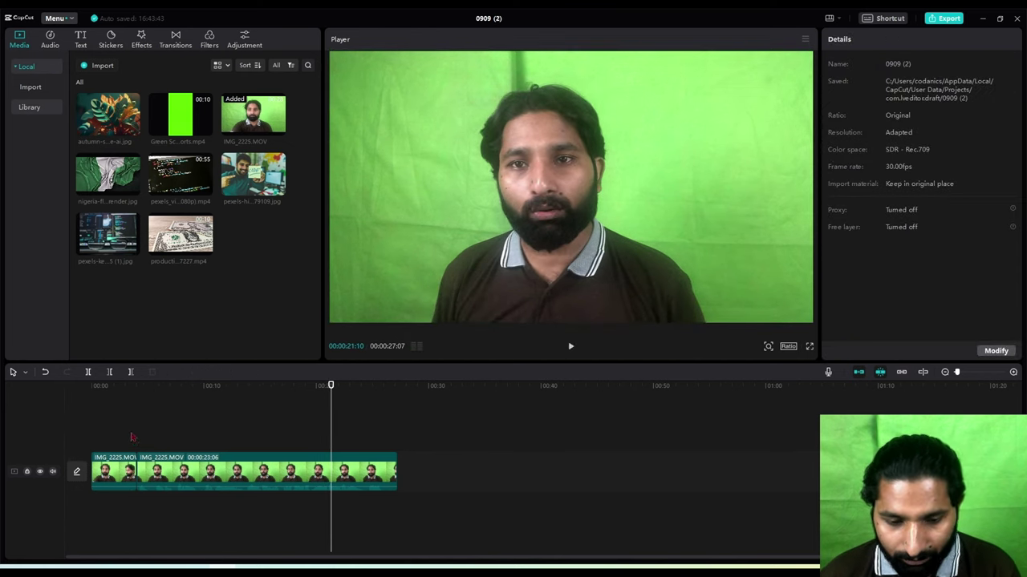
left_click(137, 439)
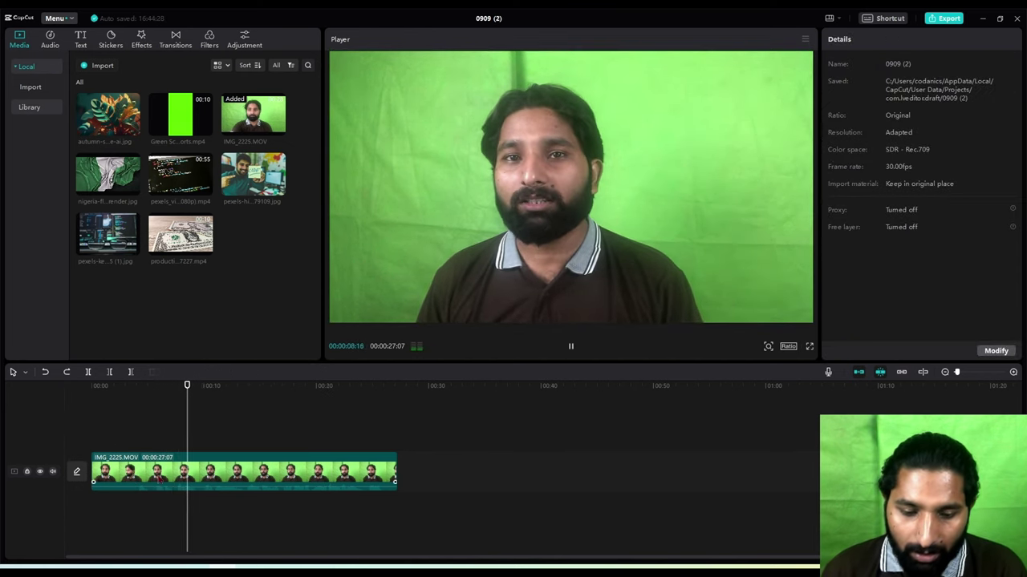
- Reverse the IMG_2225.MOV clip, apply Reverse a second time and play the clip from about 00:00:20
left_click(241, 473)
left_click(195, 372)
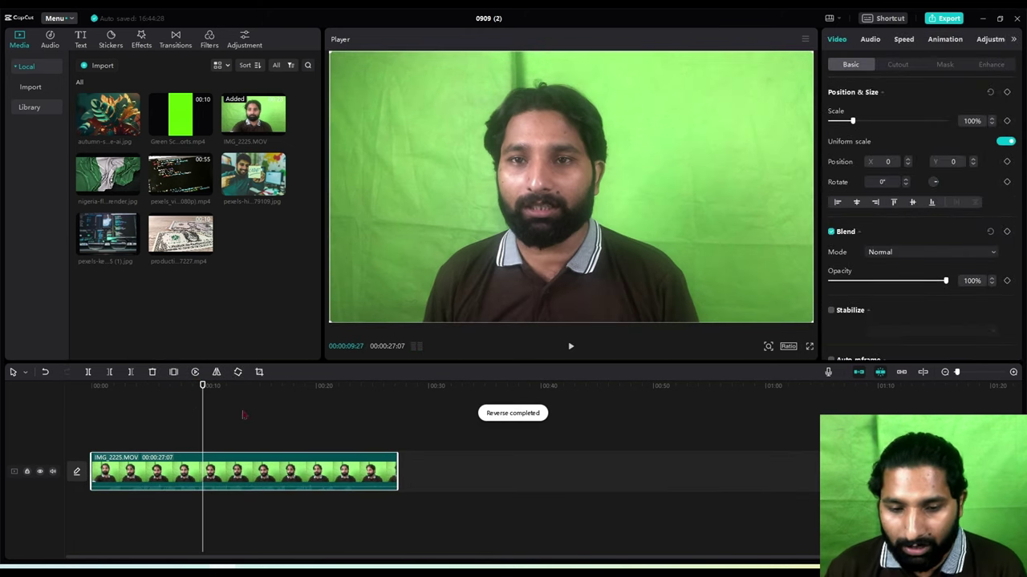
left_click(195, 372)
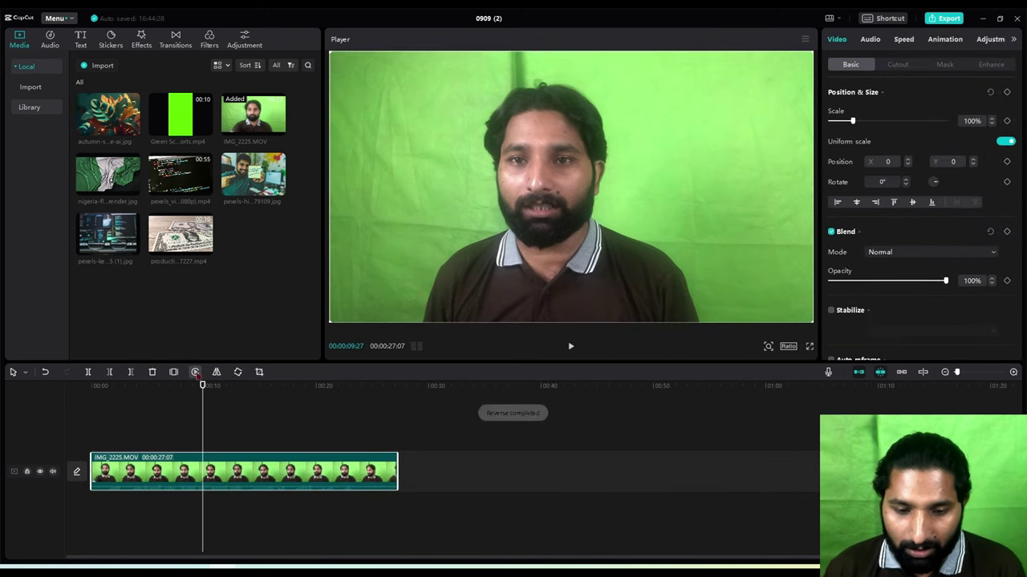
left_click(386, 449)
left_click(314, 454)
key("space")
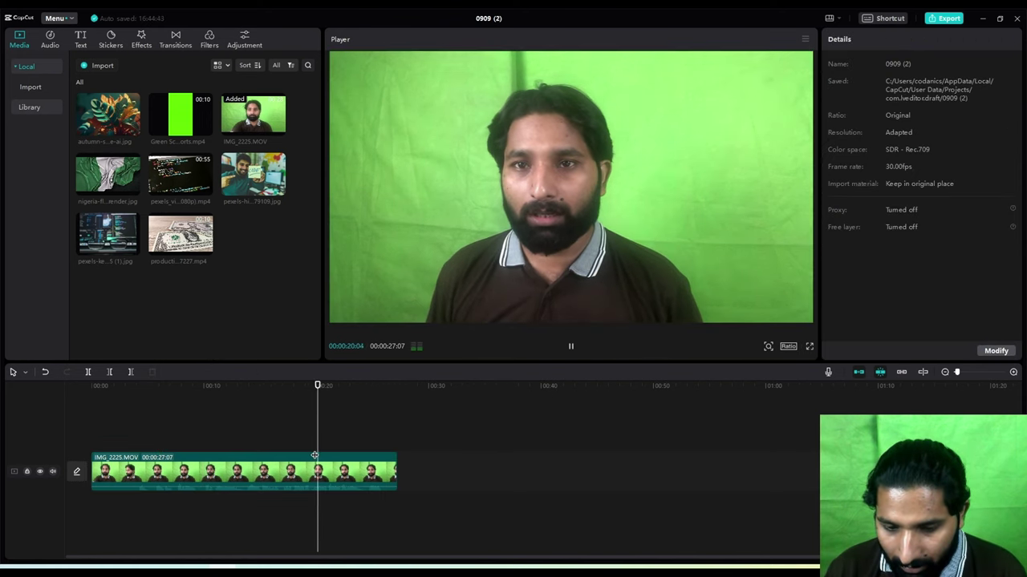
- Mirror the IMG_2225.MOV clip at 00:00:02:01 and toggle the mirroring on and off repeatedly, ending with it unmirrored
left_click(372, 439)
left_click_drag(381, 439, 111, 440)
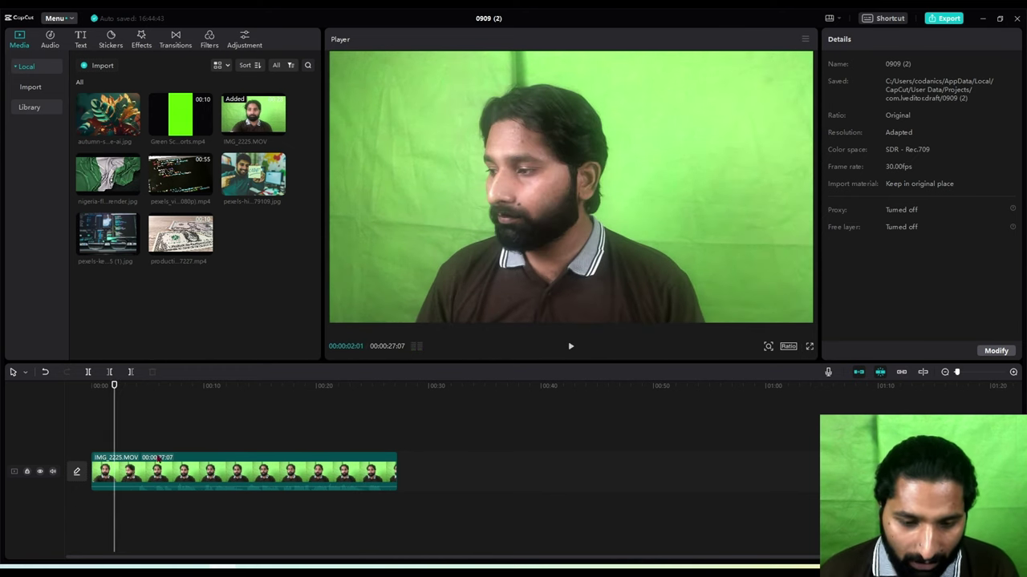
left_click(189, 464)
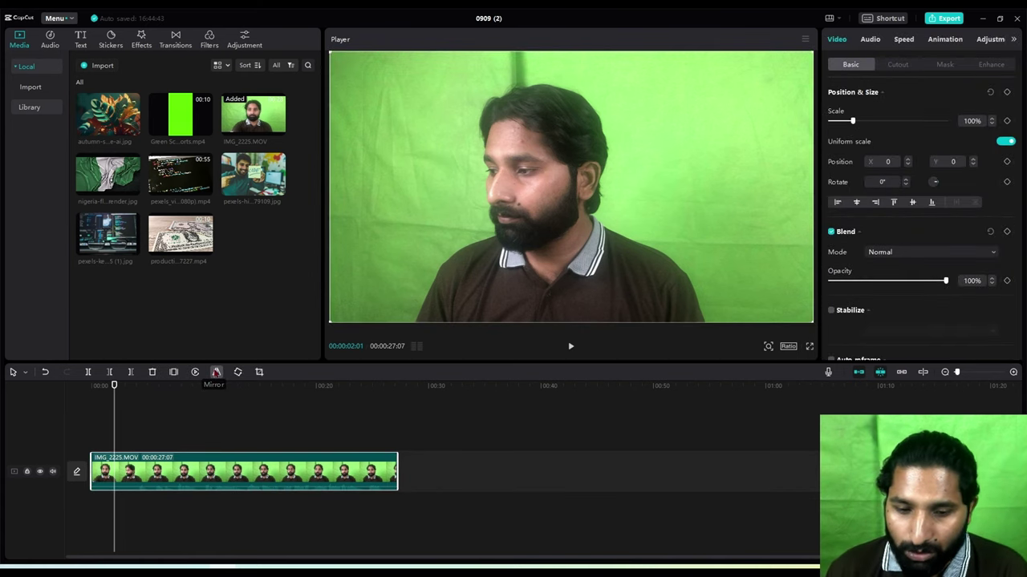
left_click(216, 373)
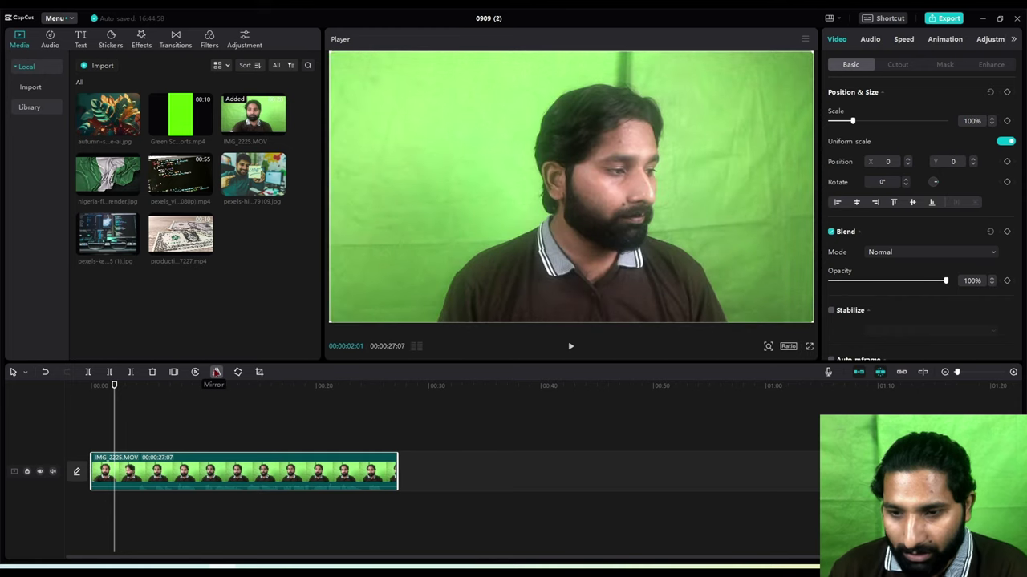
left_click(216, 372)
left_click(216, 372)
left_click(215, 372)
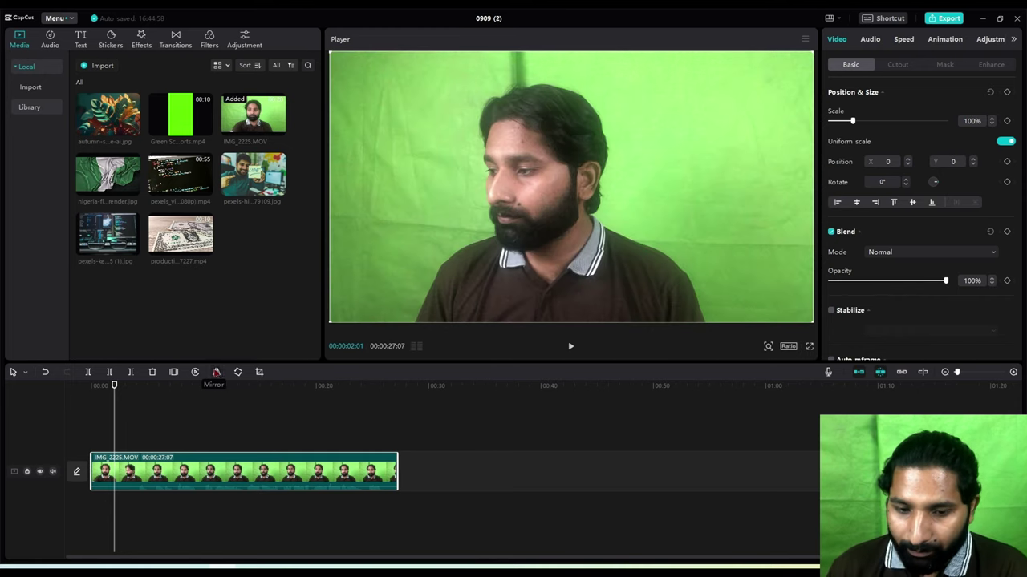
left_click(216, 372)
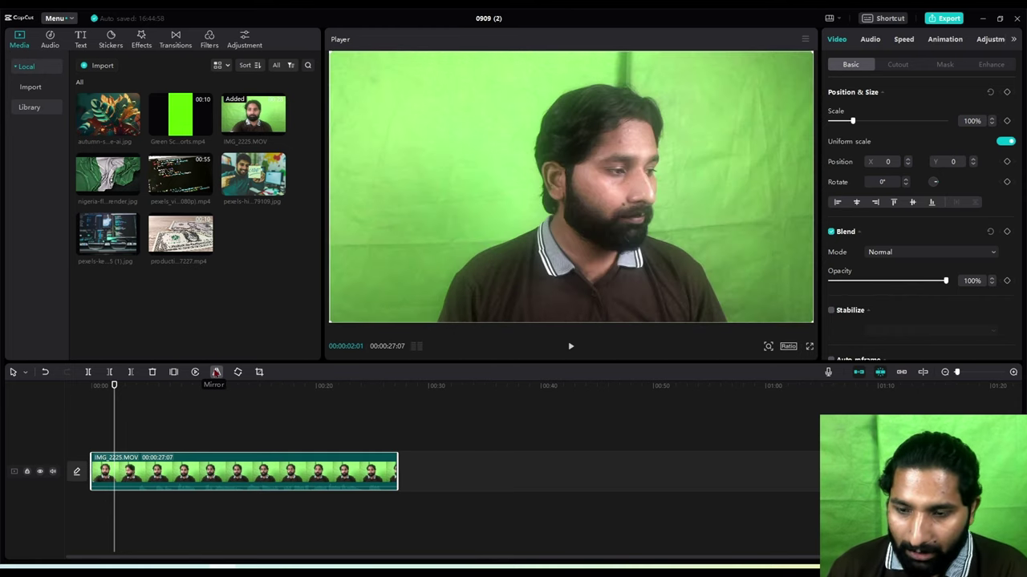
left_click(216, 373)
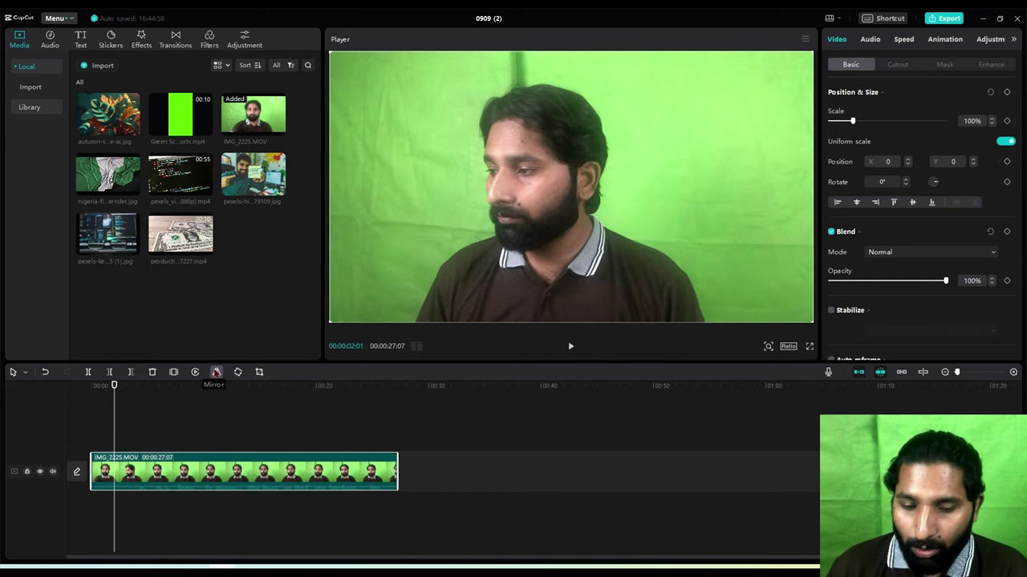
left_click(216, 372)
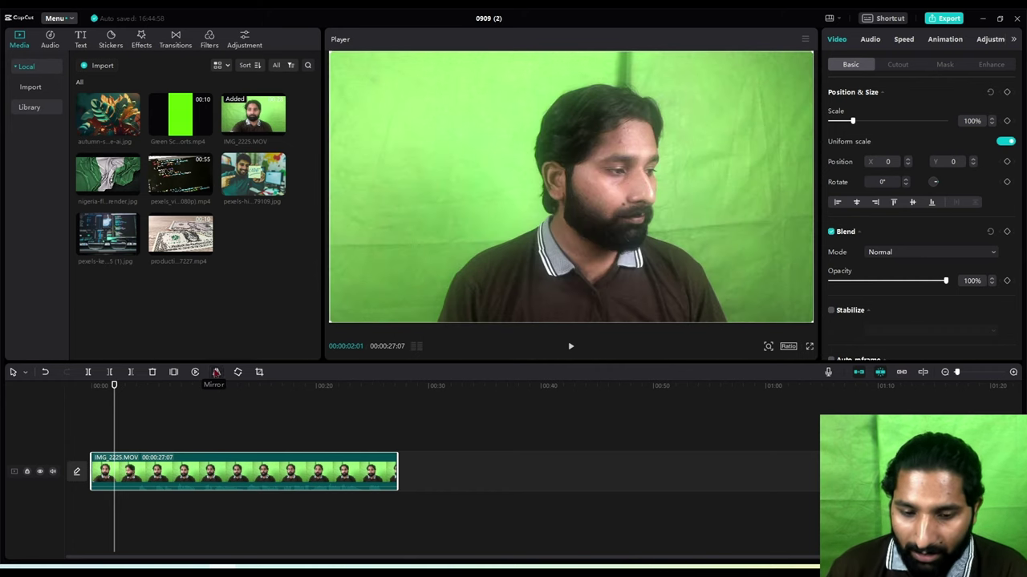
left_click(216, 372)
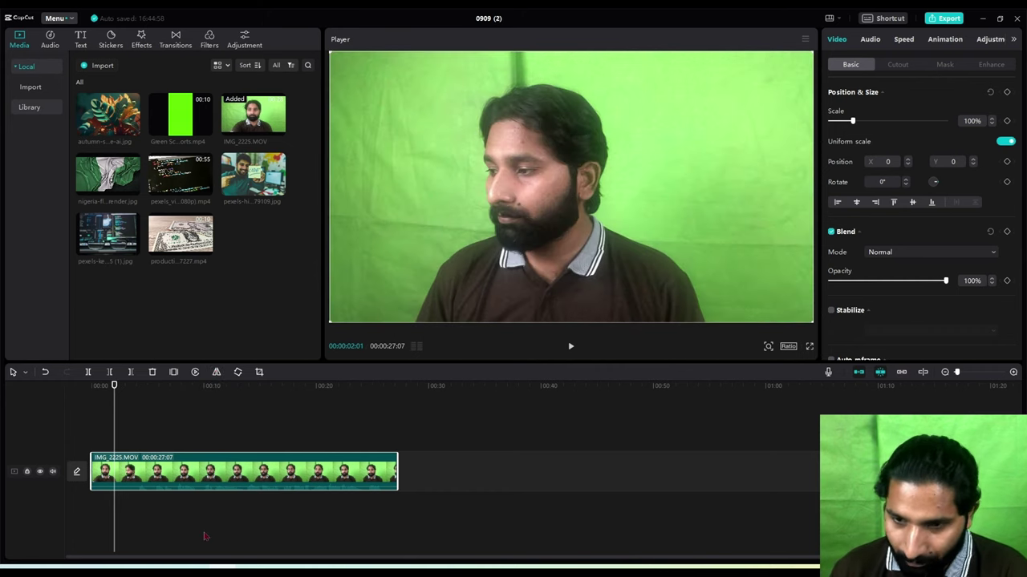
- Rotate the IMG_2225.MOV clip in 90° steps through a full turn to 360°
left_click(238, 373)
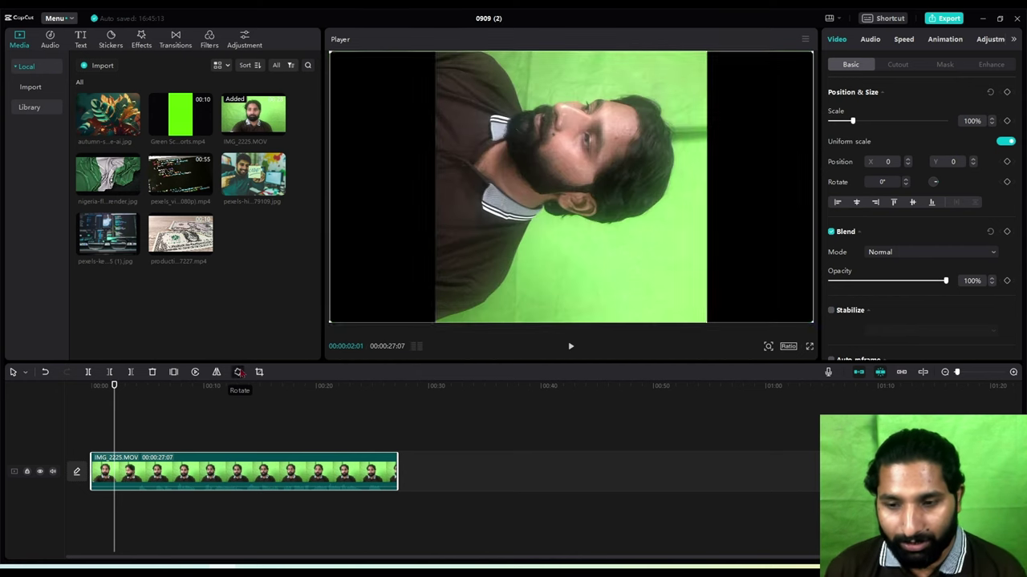
left_click(239, 372)
left_click(238, 372)
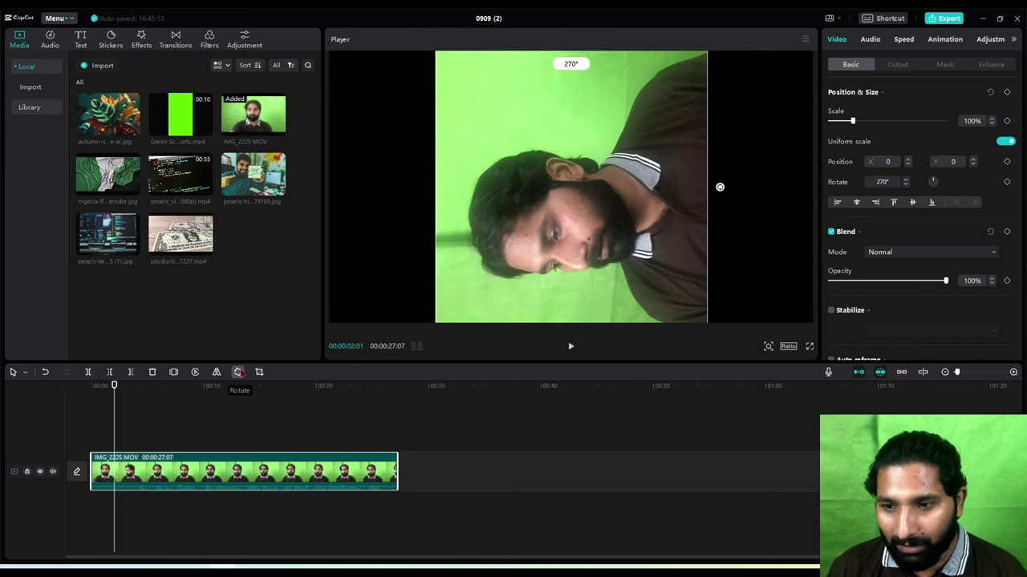
left_click(238, 372)
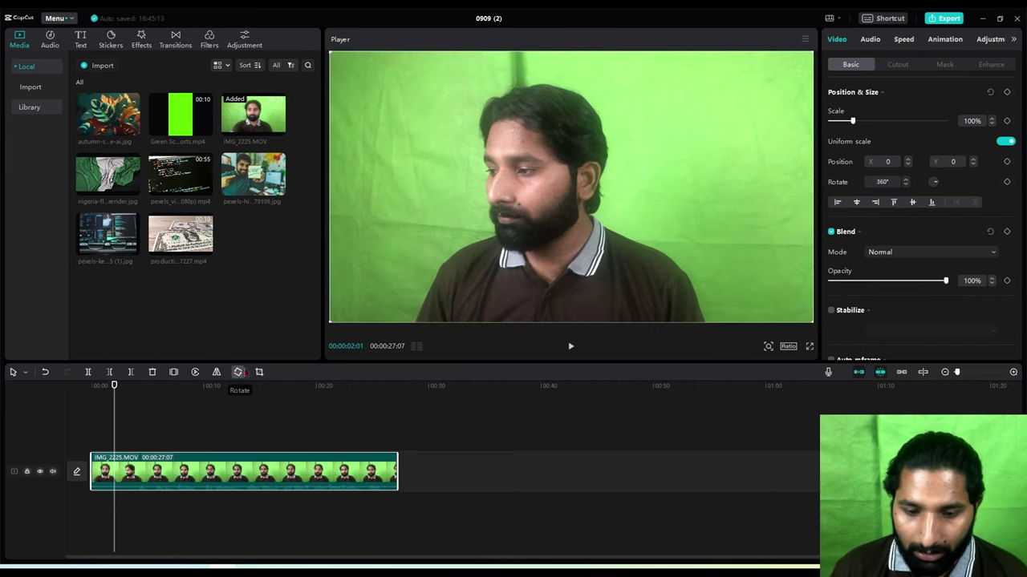
- Crop the clip with the Free ratio, trimming the upper edge and both sides around the man, and play the result
left_click(258, 372)
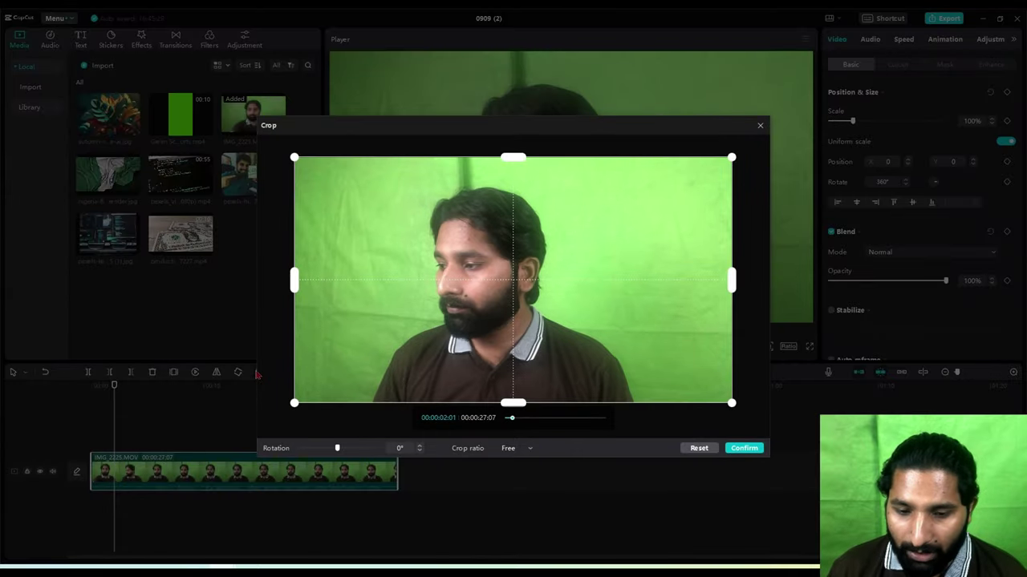
left_click_drag(506, 160, 512, 178)
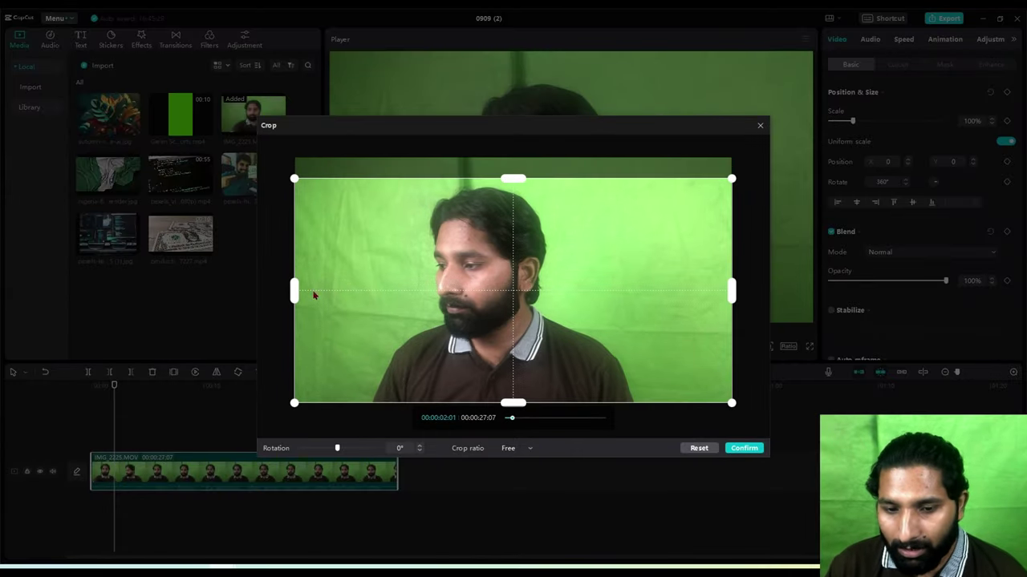
left_click_drag(295, 293, 360, 294)
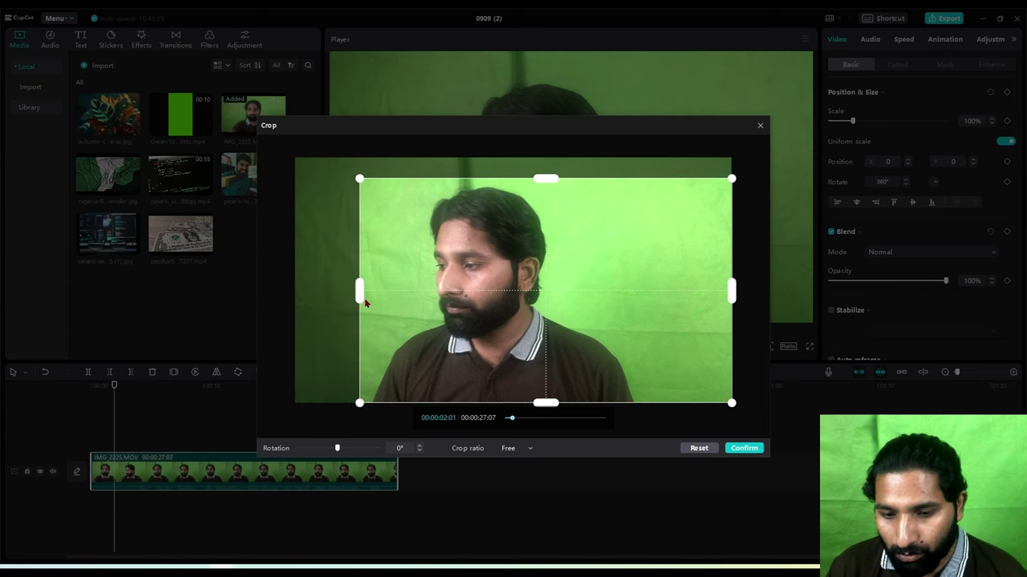
left_click_drag(733, 295, 635, 314)
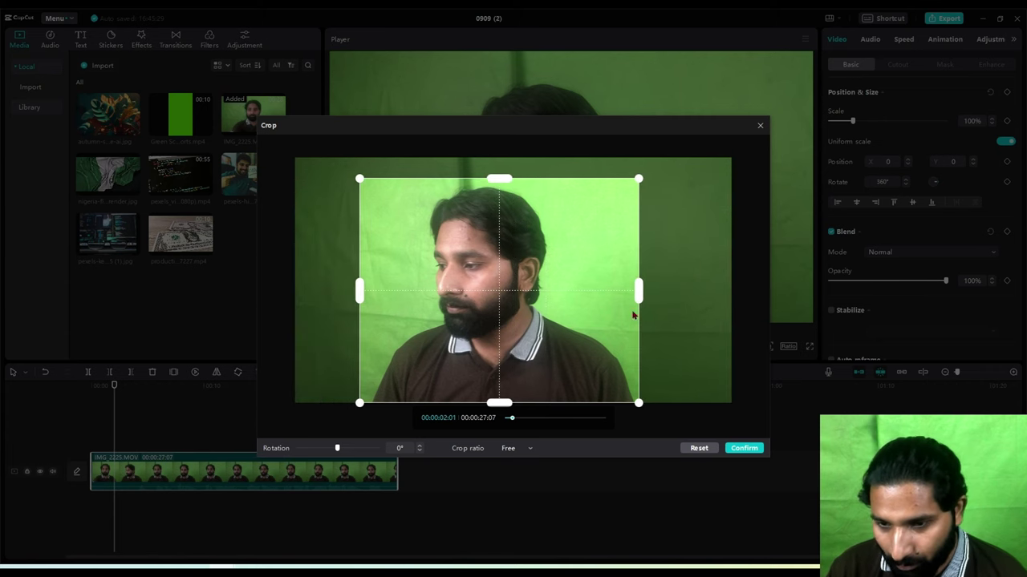
left_click(745, 448)
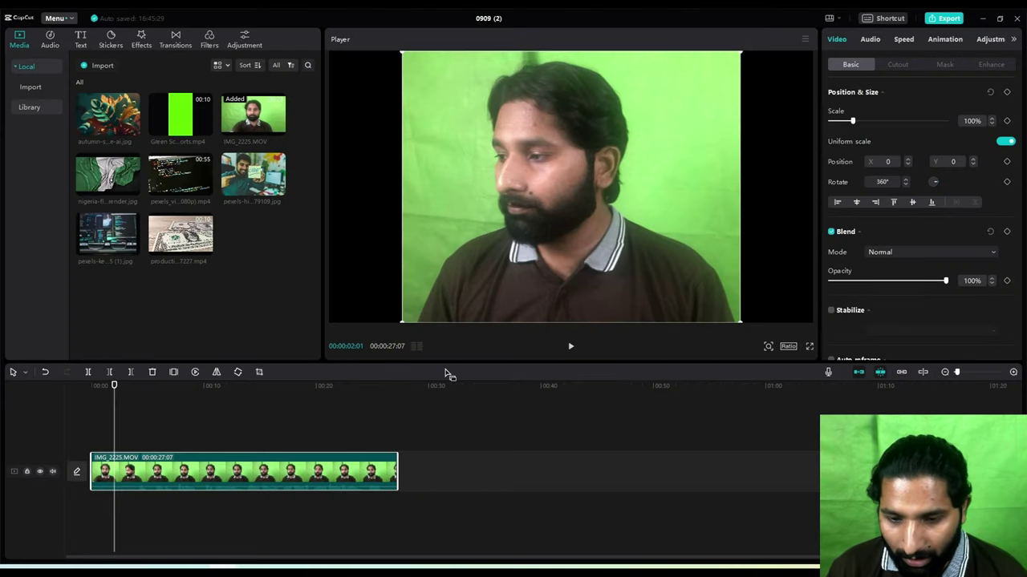
left_click(567, 351)
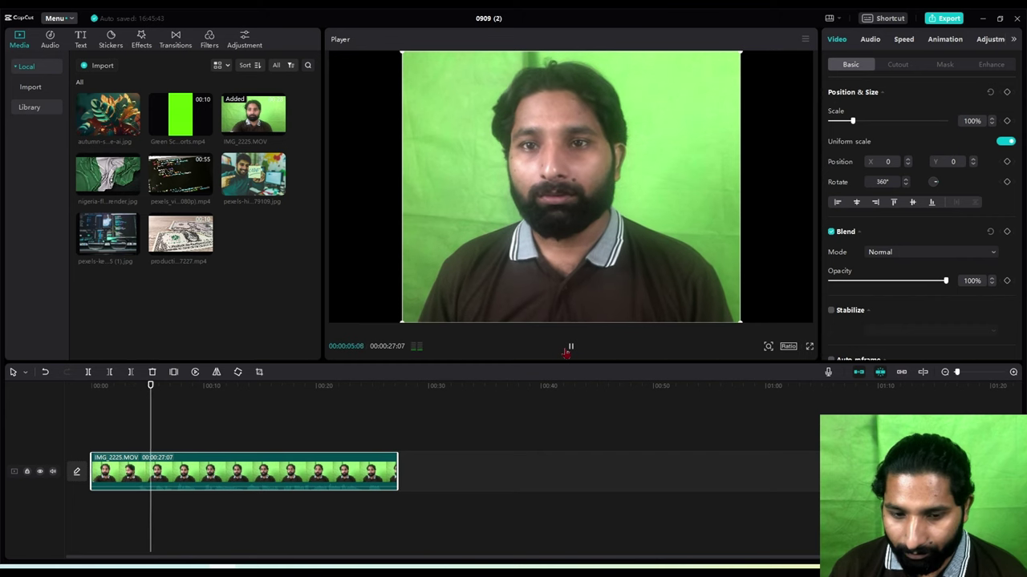
- Undo the crop of the IMG_2225.MOV clip, redo it and undo it again
left_click(45, 372)
left_click(67, 373)
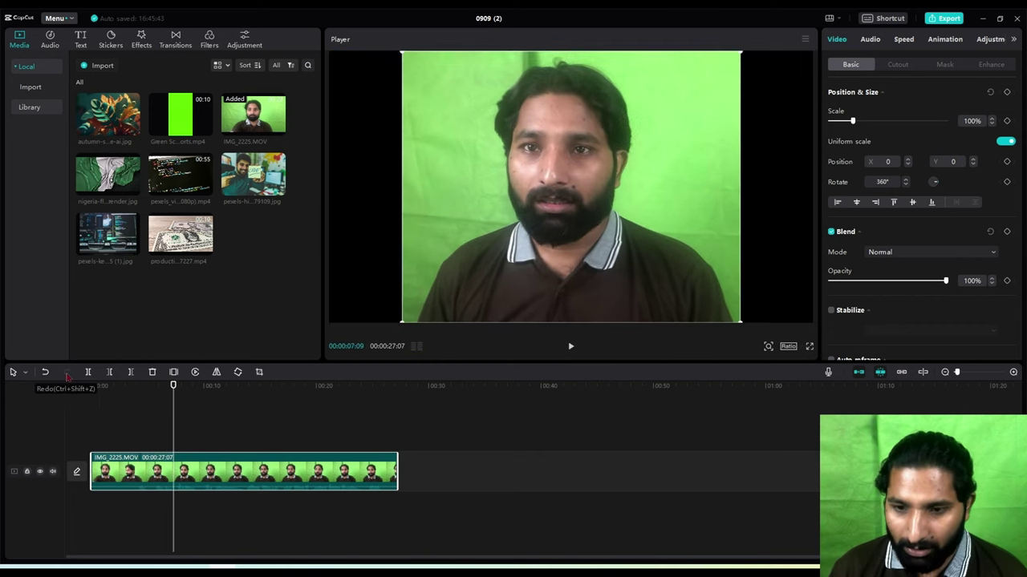
left_click(45, 372)
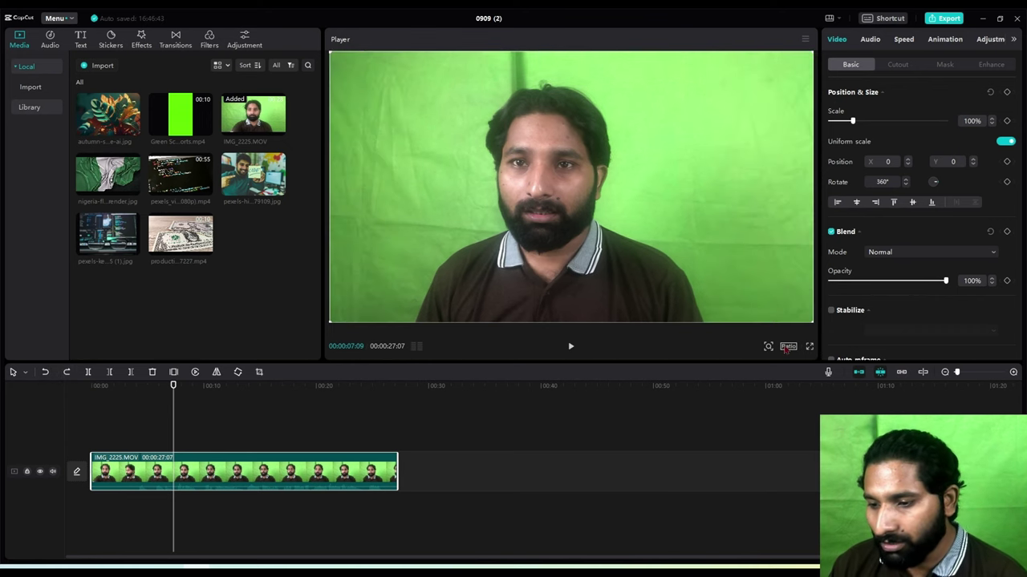
- Switch to the Word document, review the video ratios for YouTube, Facebook/Twitter/LinkedIn, Instagram and TikTok, and return to CapCut
left_click(788, 348)
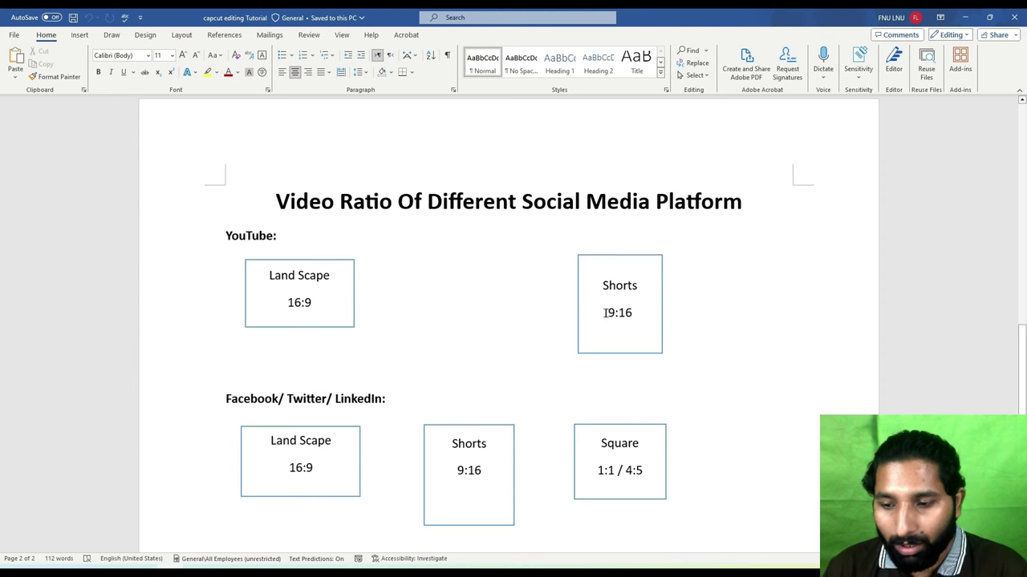
scroll(548, 398, "down", 3)
scroll(548, 398, "down", 1)
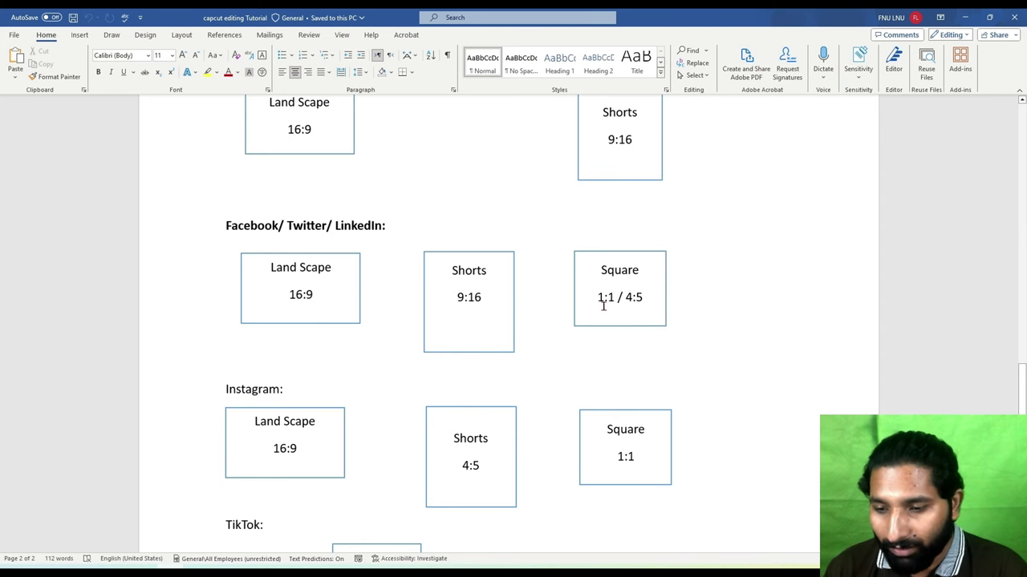
scroll(292, 431, "down", 1)
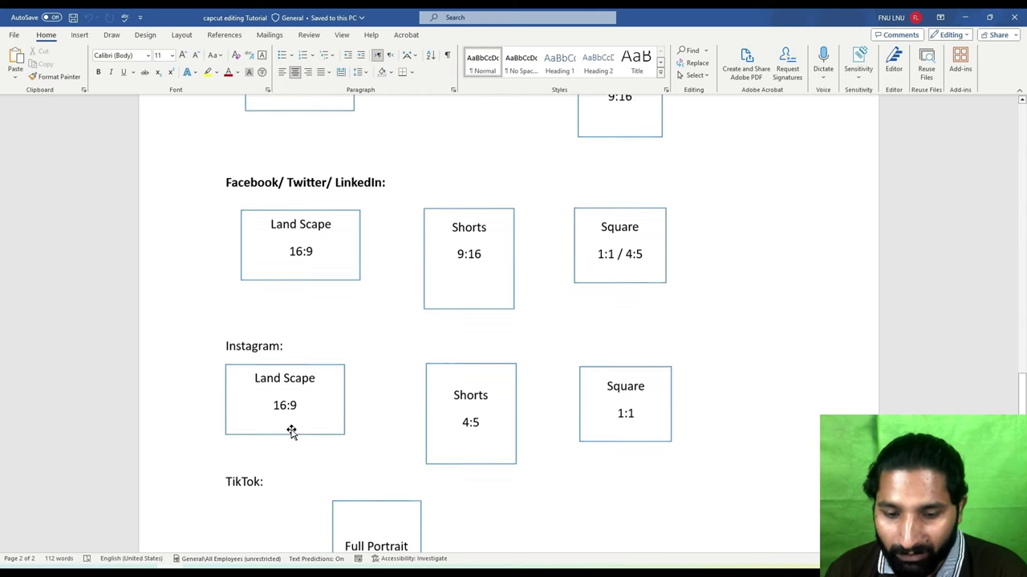
scroll(291, 430, "down", 4)
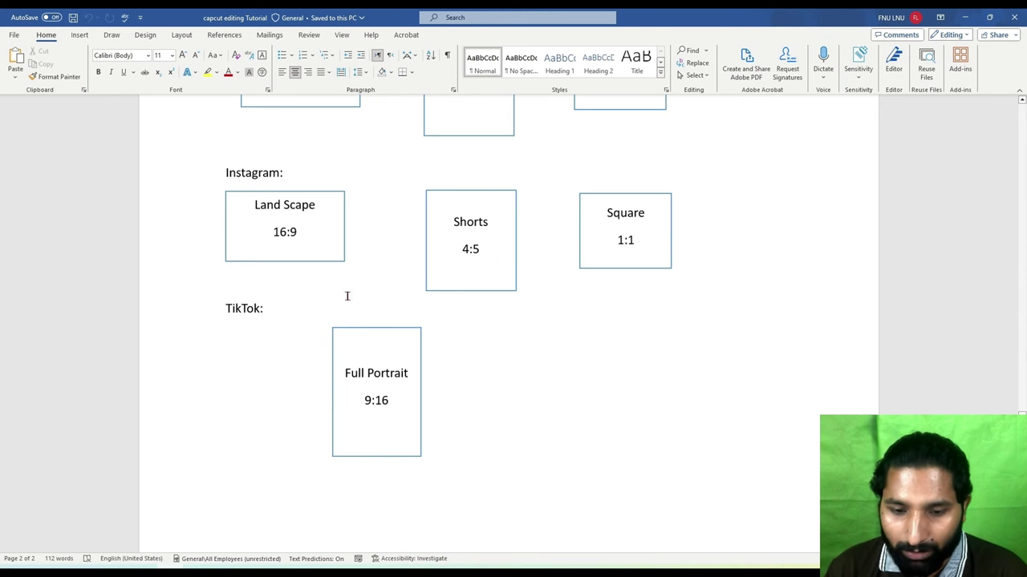
scroll(329, 358, "down", 1)
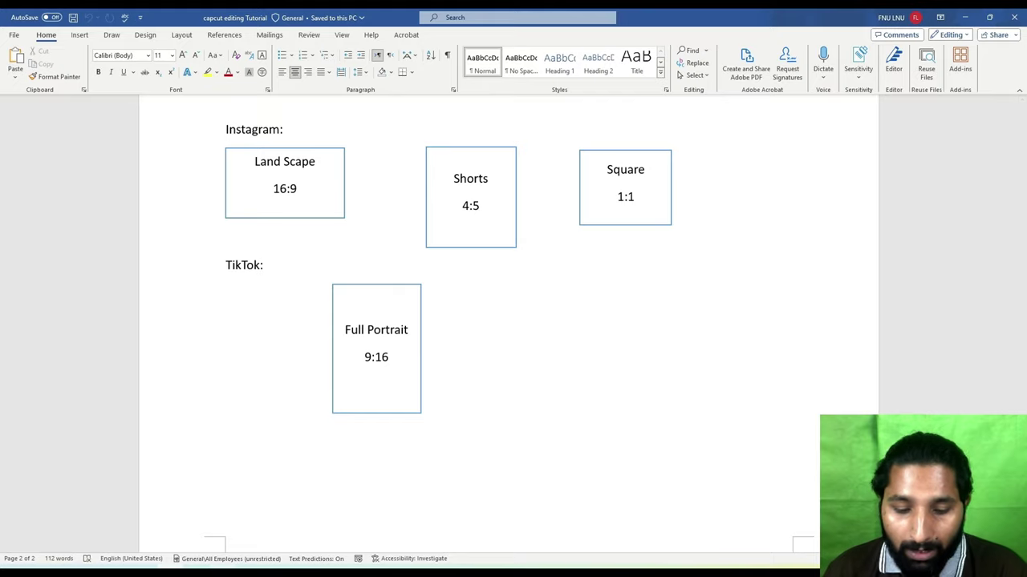
key("alt+Tab")
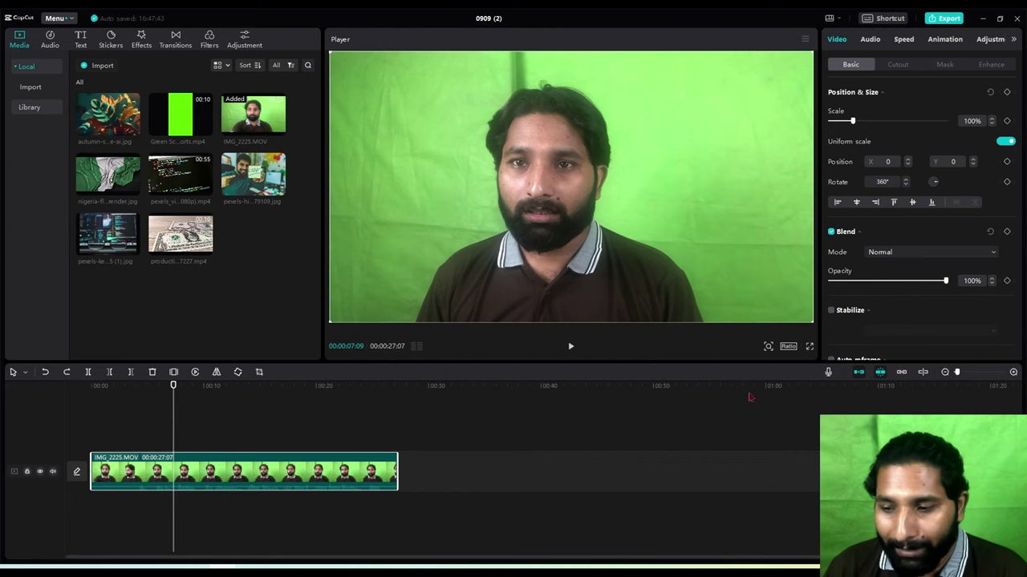
- Check the available aspect ratios for the project and choose Original
left_click(786, 347)
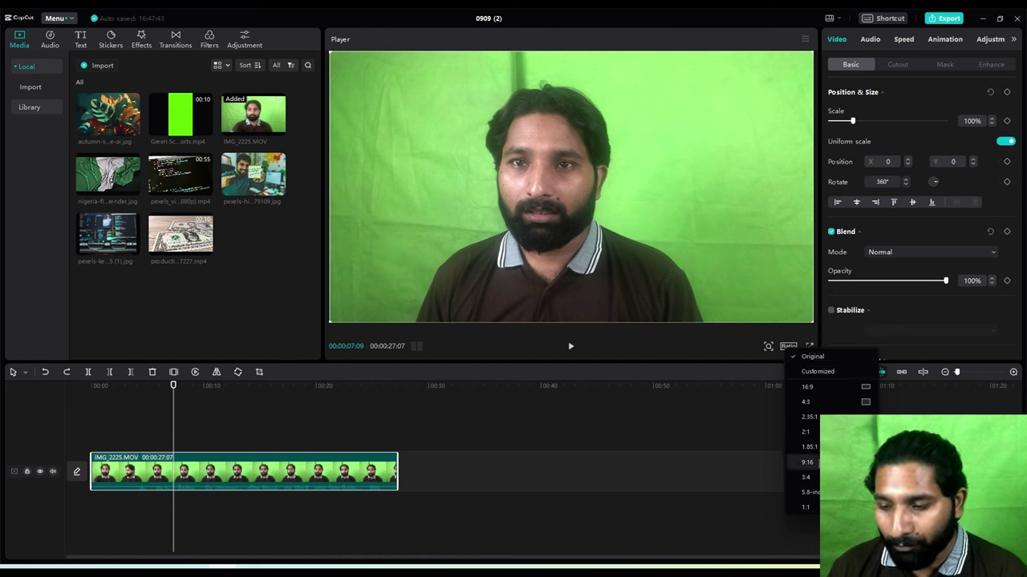
left_click(818, 360)
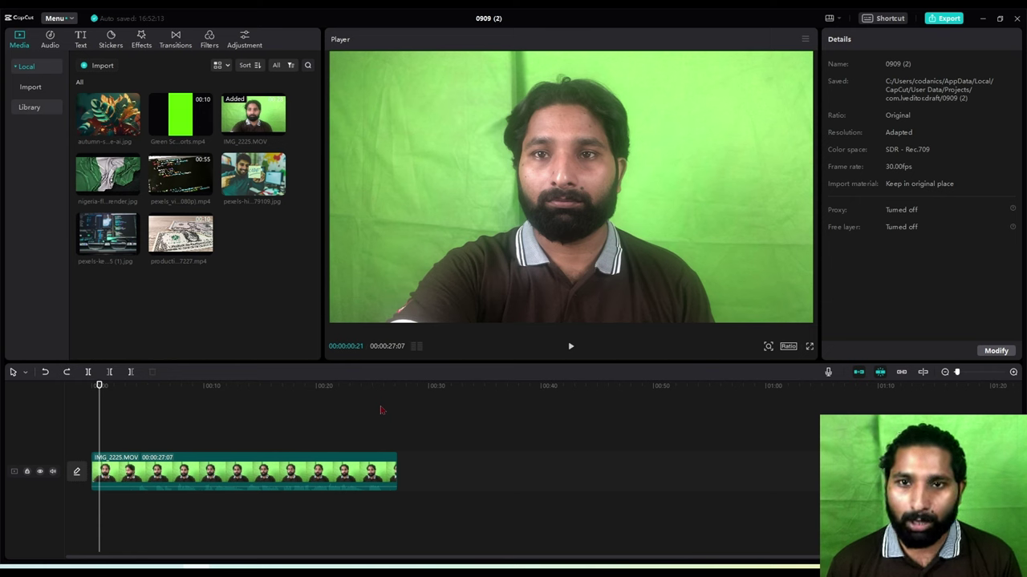
- Play the timeline to 00:00:06:04, select the IMG_2225.MOV clip and set its scale to 102%
left_click(569, 348)
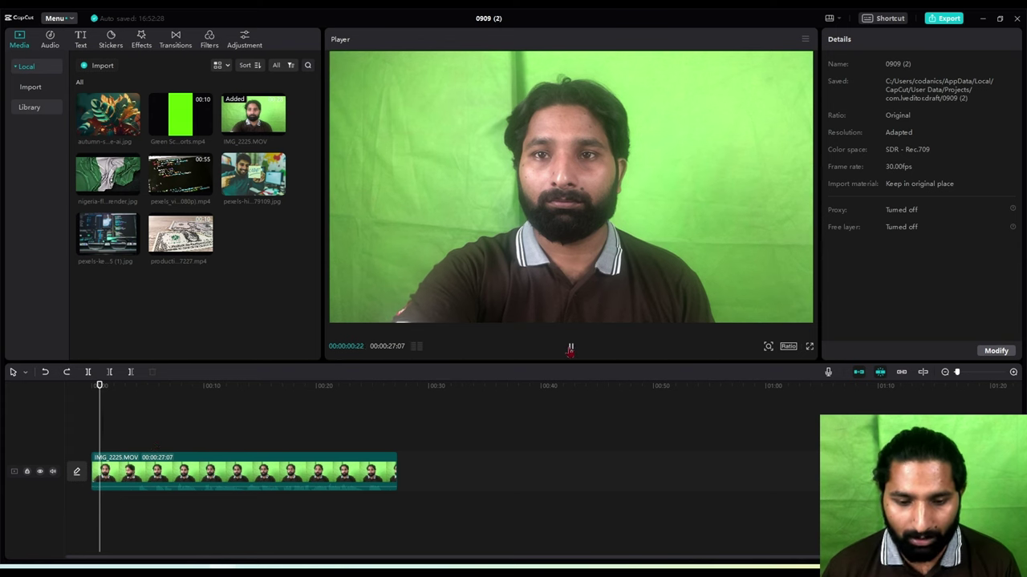
left_click(235, 482)
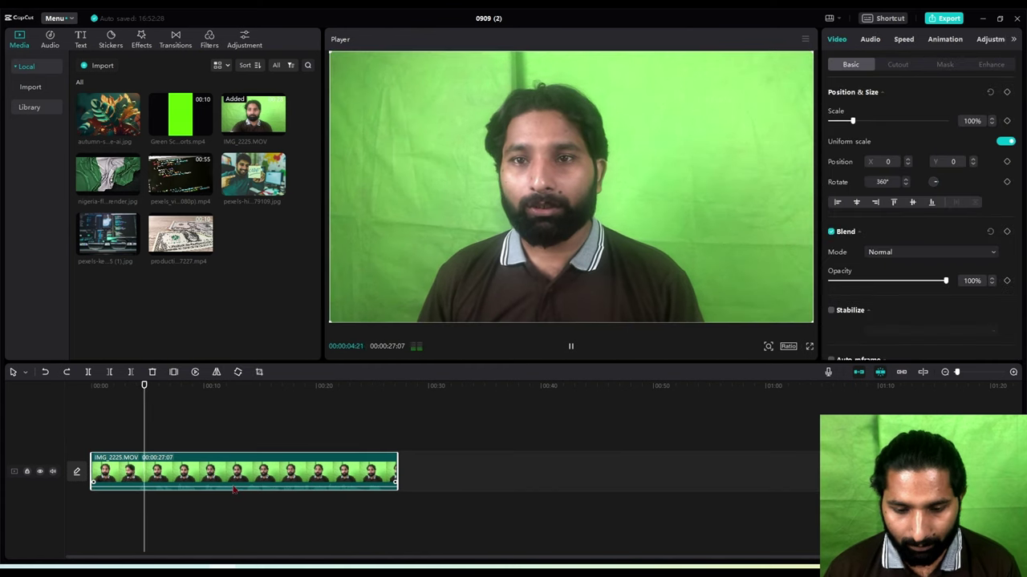
key("space")
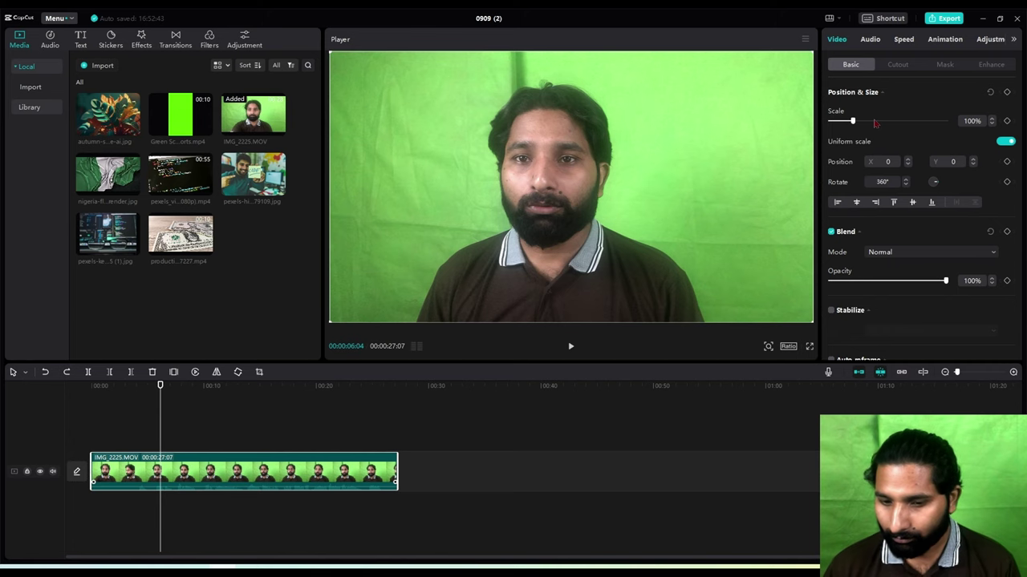
left_click(873, 121)
left_click_drag(873, 121, 853, 121)
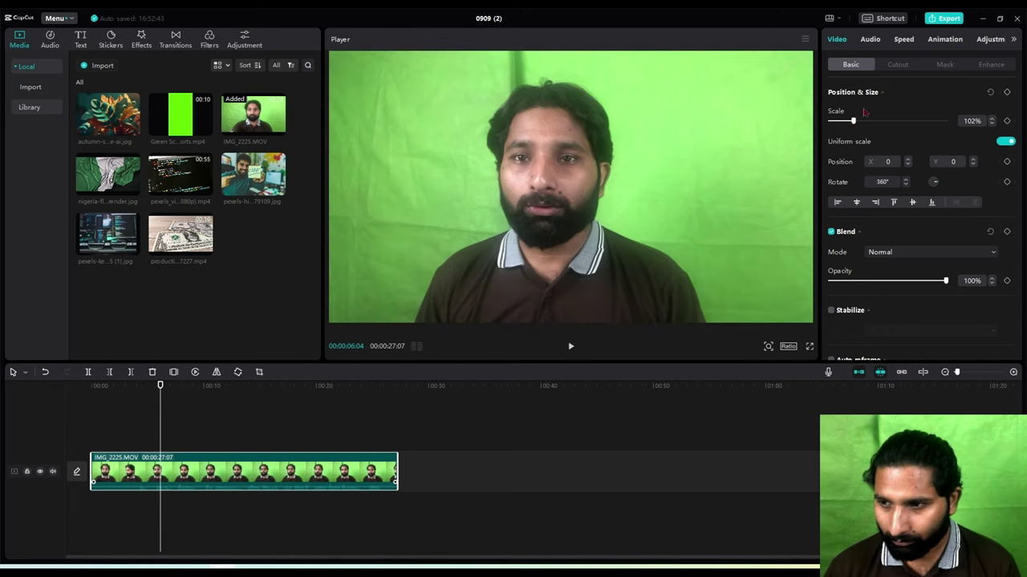
- Raise the volume of the IMG_2225.MOV clip to 13.4 dB
left_click(870, 40)
left_click_drag(931, 119, 935, 123)
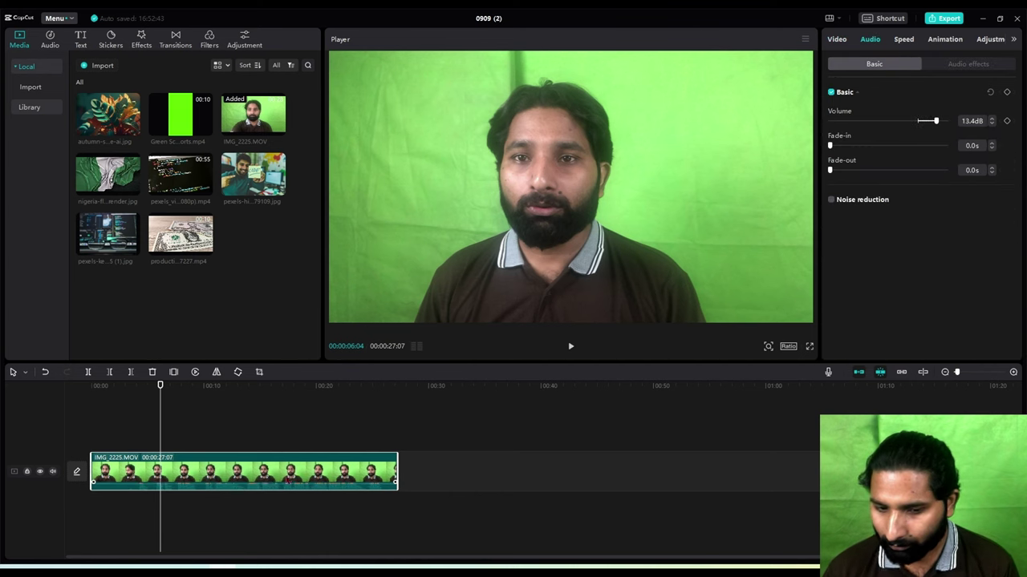
- Play the IMG_2225.MOV clip on the timeline to review its beginning and end for unwanted parts
key("space")
left_click(104, 447)
key("Home")
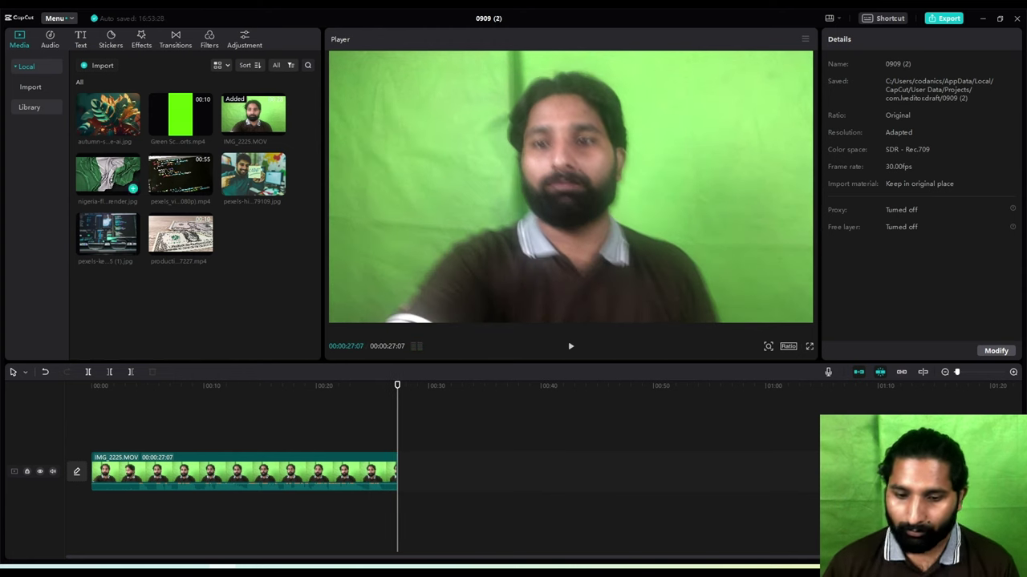
- Split the IMG_2225.MOV clip at 00:00:04:04 and delete the part before the cut
left_click(129, 470)
left_click(97, 425)
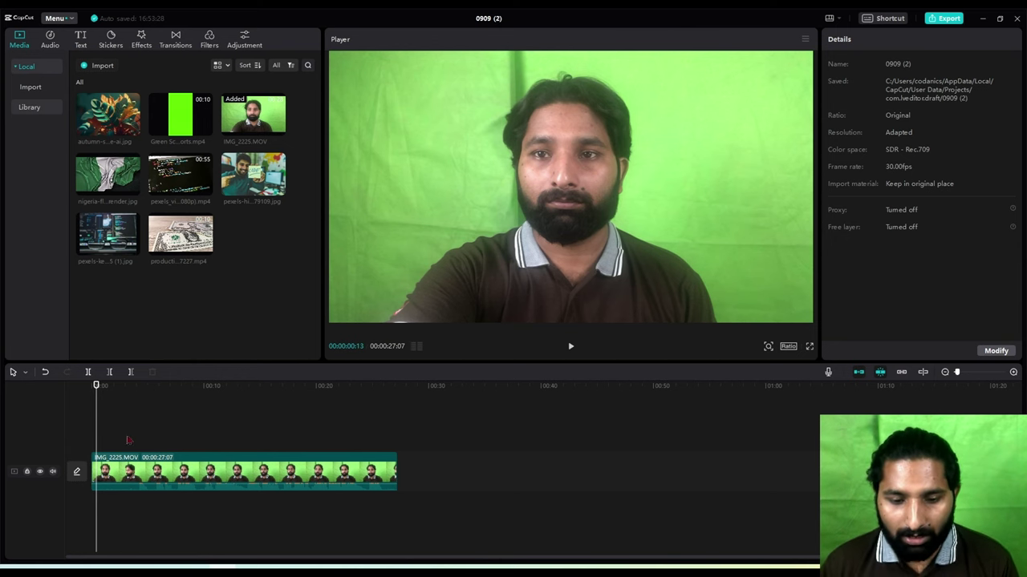
left_click_drag(127, 441, 138, 446)
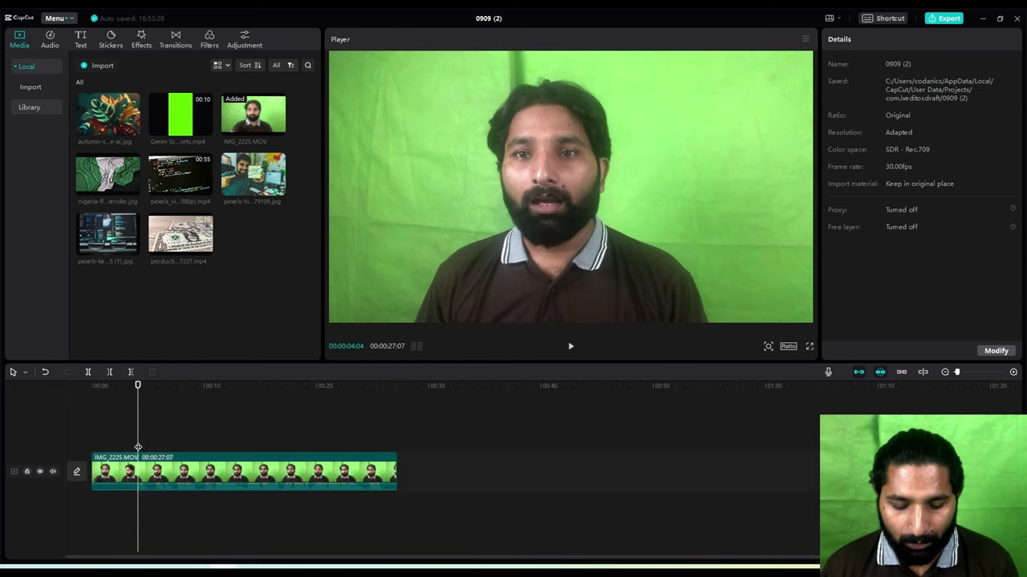
key("ctrl+b")
key("Delete")
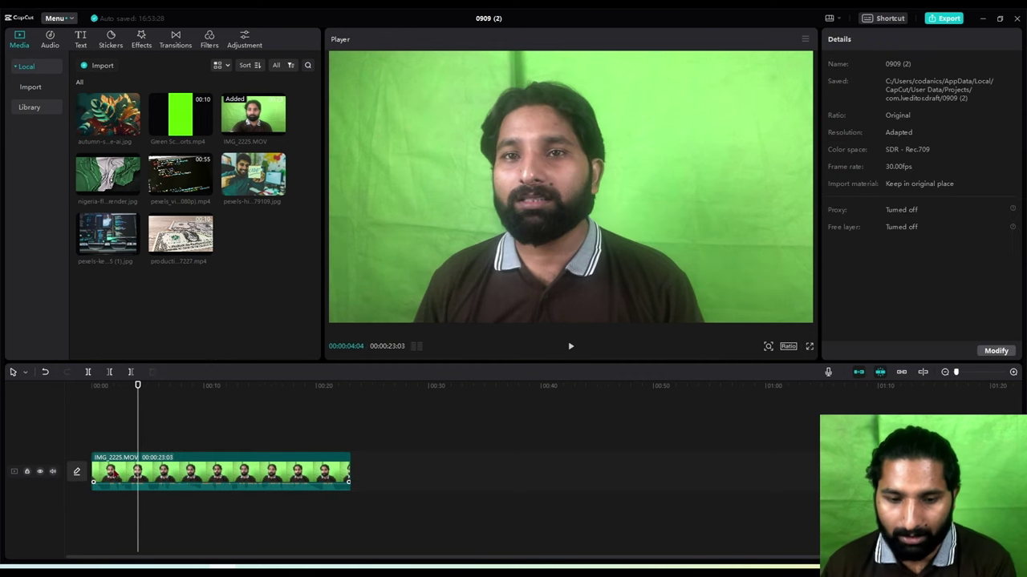
- Play the shortened clip from the start to find the pause in speech just after 00:00:05:00
left_click(97, 442)
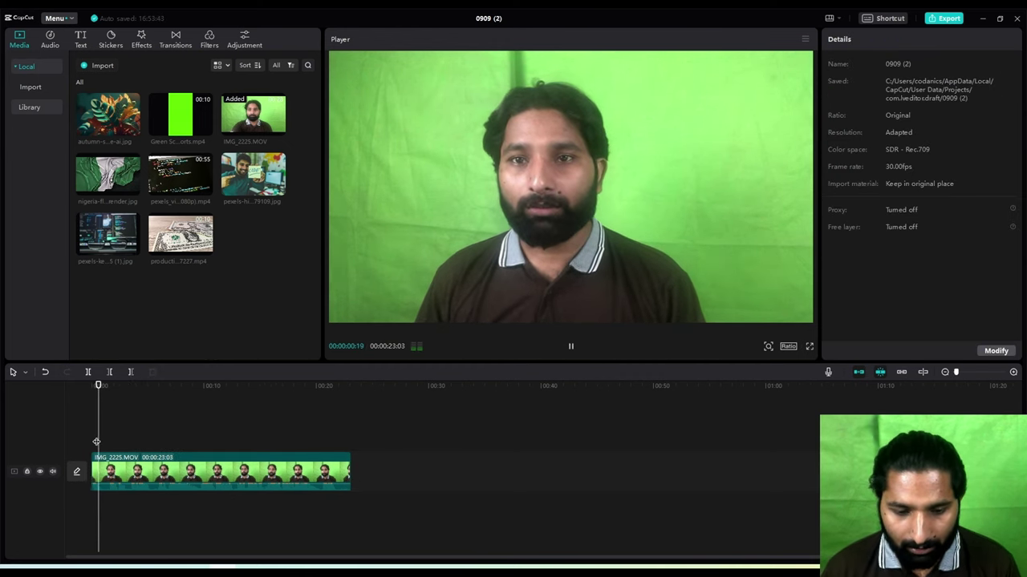
key("space")
left_click(93, 444)
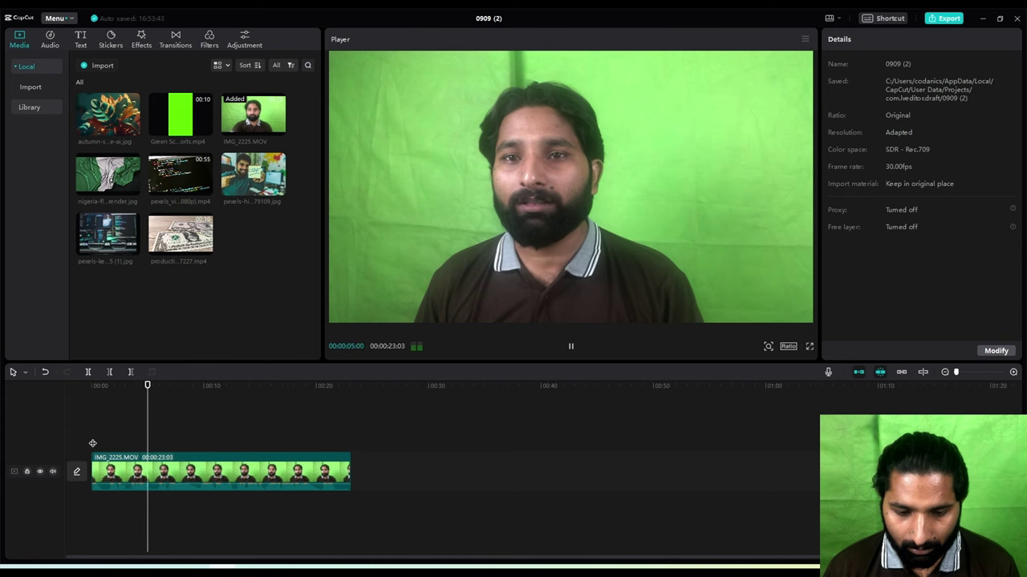
scroll(160, 446, "up", 2)
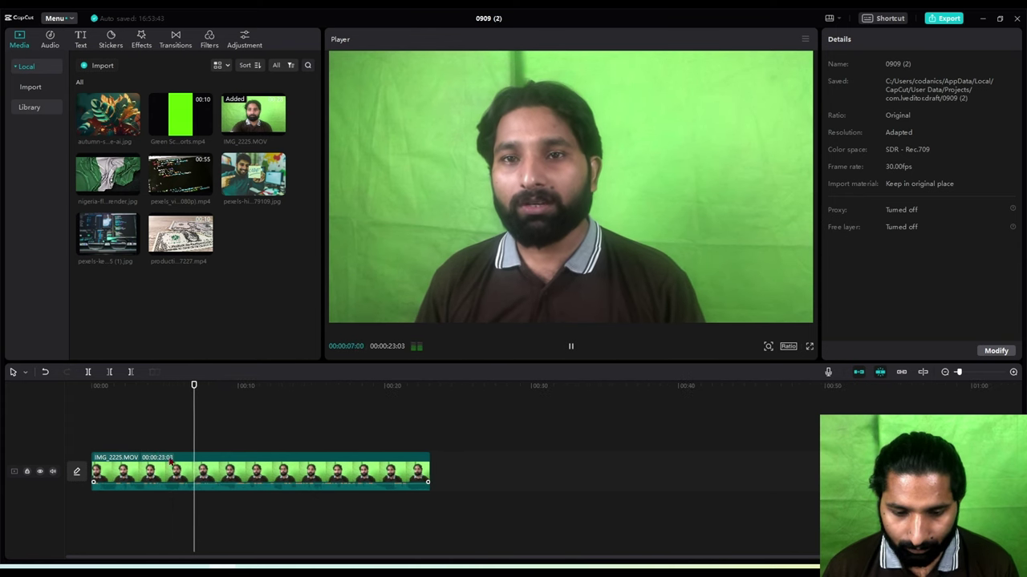
left_click(169, 441)
left_click(161, 445)
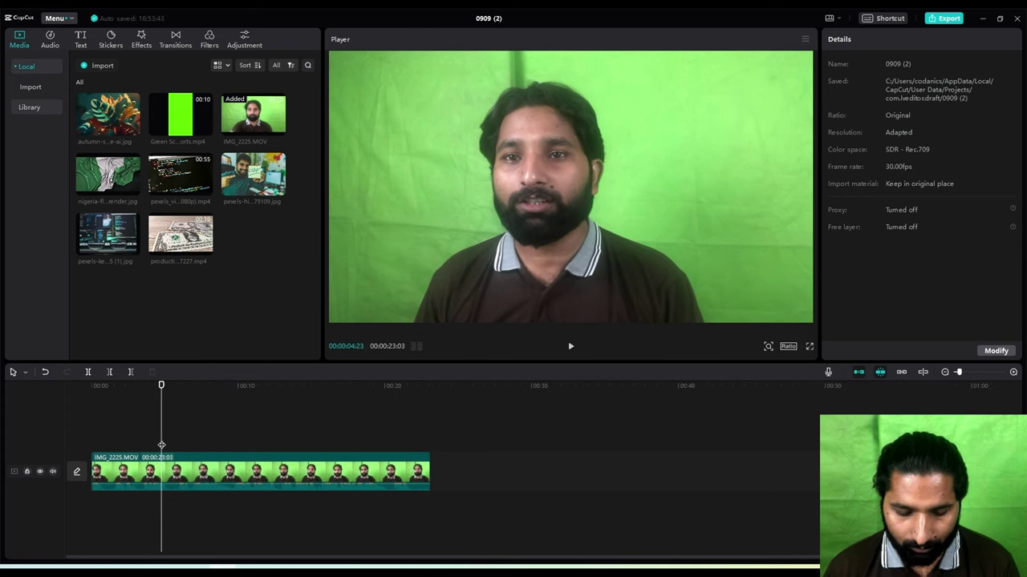
key("space")
key("space")
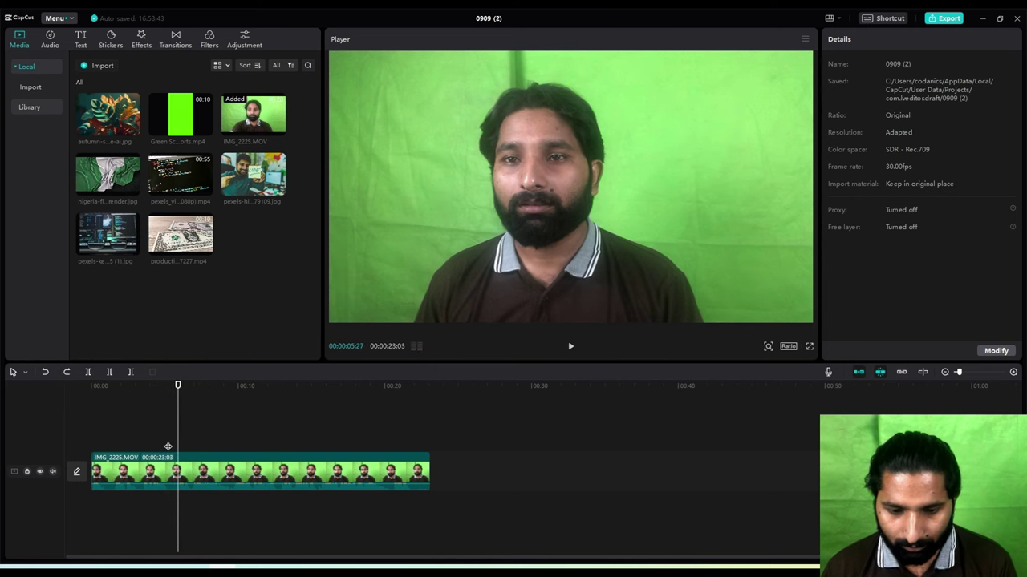
key("space")
- Split the clip at 00:00:05:06 and trim away the pause from there up to 00:00:05:26
left_click(168, 446)
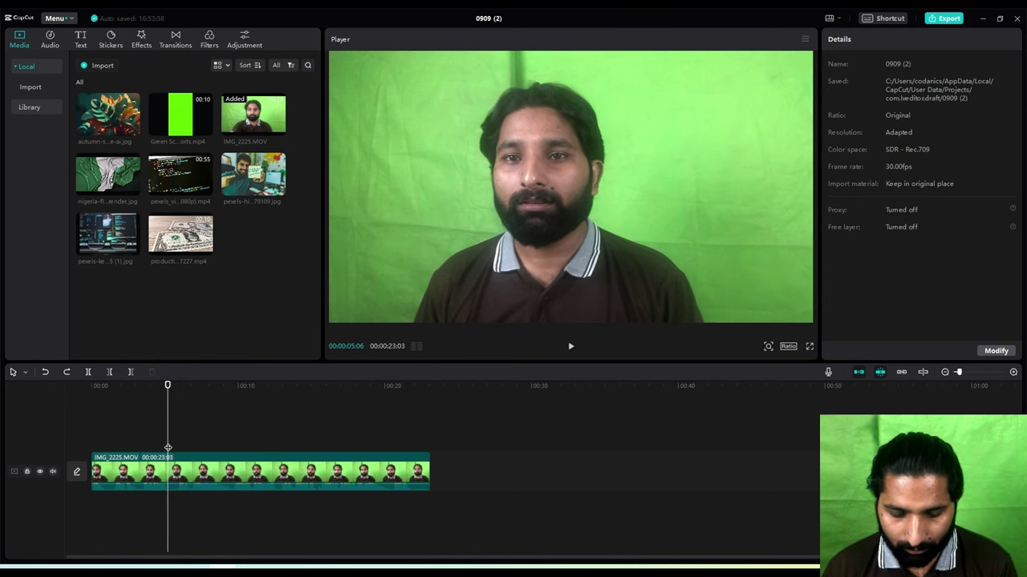
key("ctrl+b")
left_click_drag(168, 446, 177, 446)
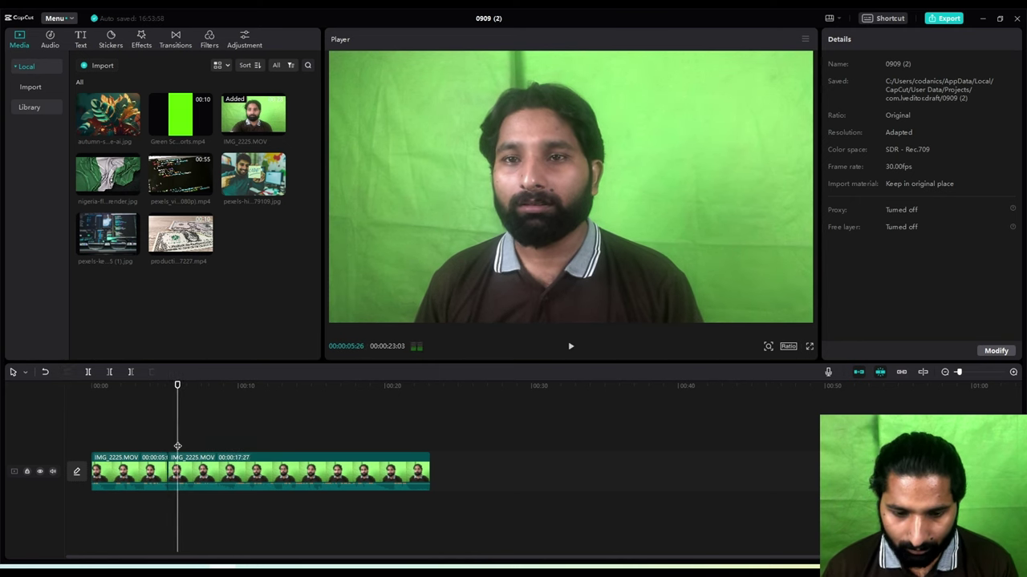
left_click(176, 455)
key("q")
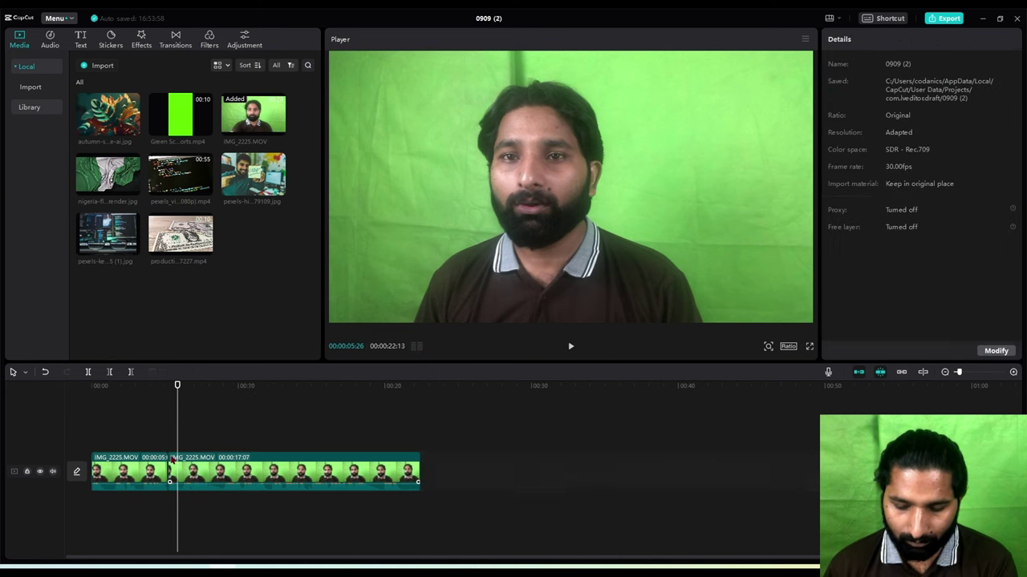
- Play on to 00:00:11:25, split the second clip there and cut out the short pause that follows
key("space")
left_click(164, 449)
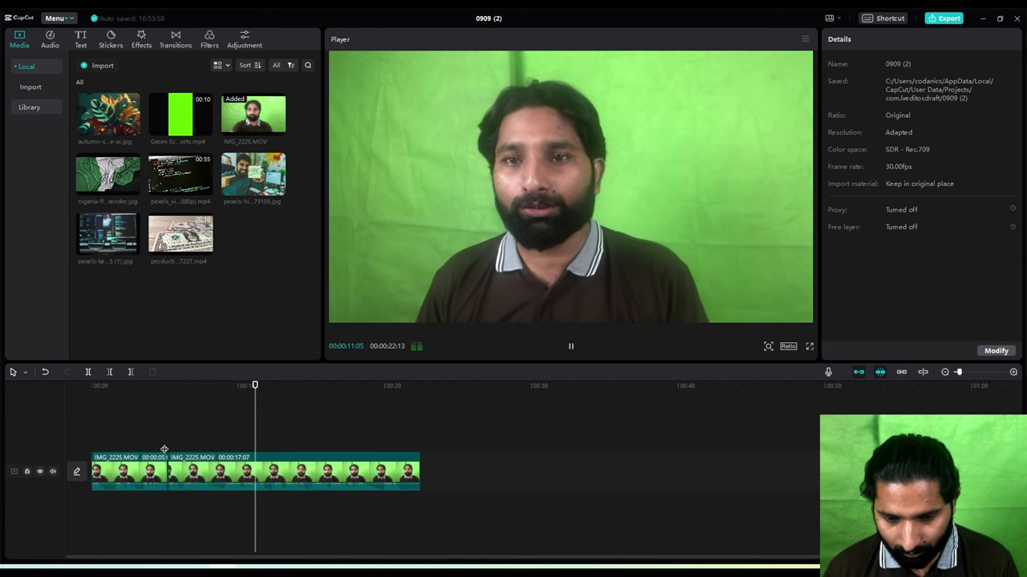
left_click(263, 449)
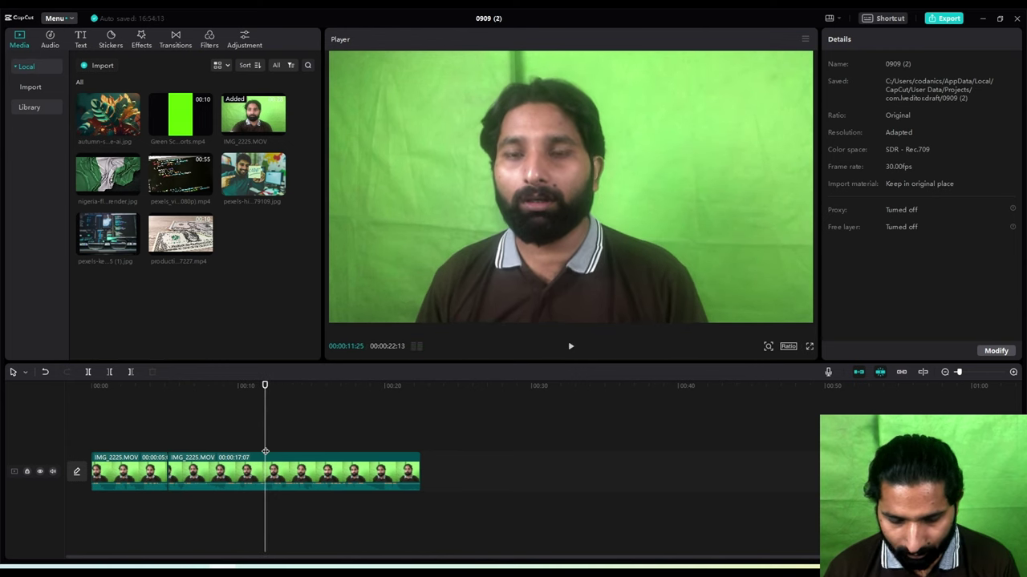
key("ctrl+b")
left_click_drag(265, 451, 268, 480)
left_click(268, 480)
- Play the last clip to 00:00:18:17, split it there and delete the remaining end piece
left_click(253, 445)
key("space")
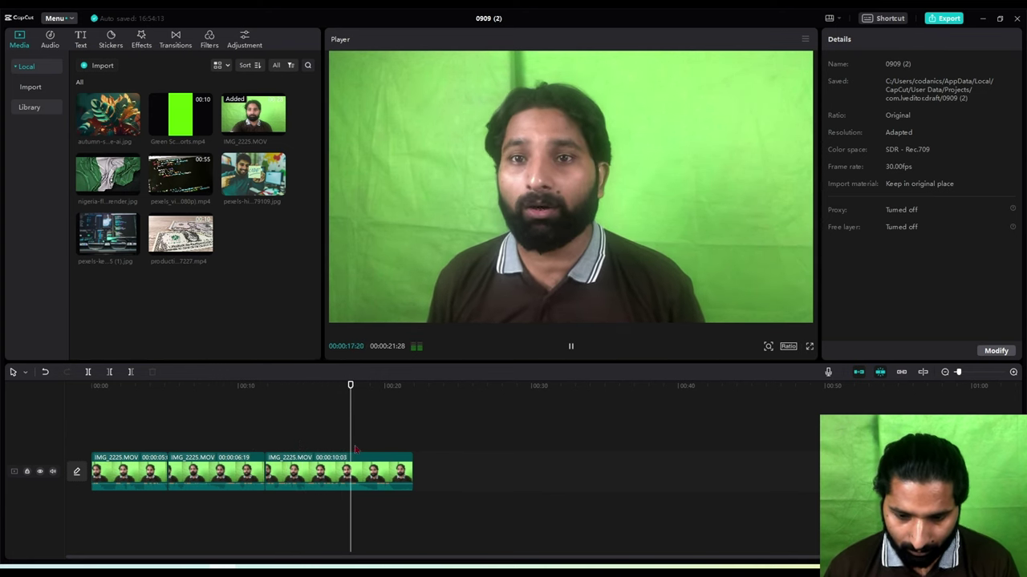
key("space")
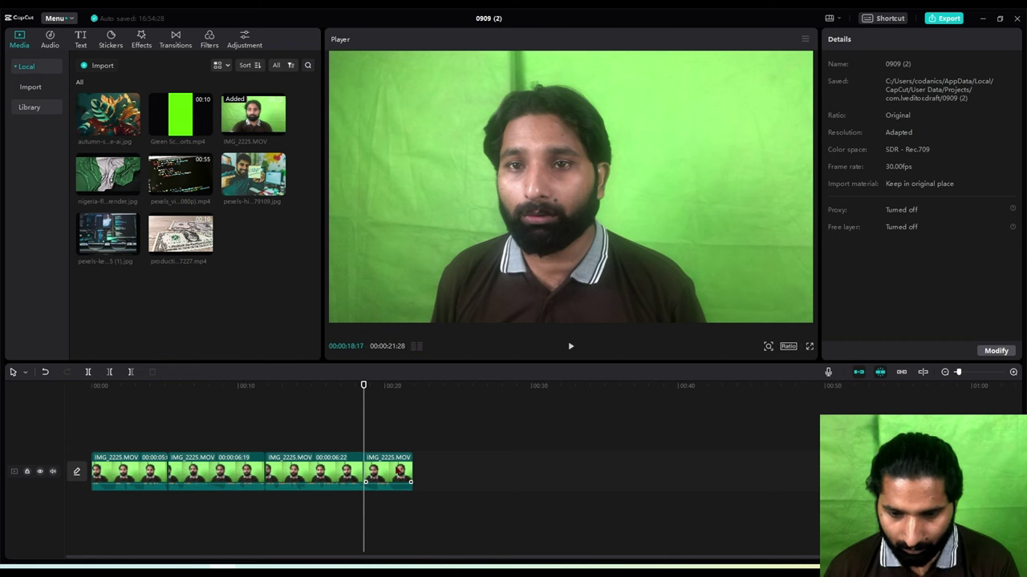
left_click(397, 472)
key("w")
- Play back the edited timeline from the beginning and again from 00:00:05:25 to check the cuts
key("Home")
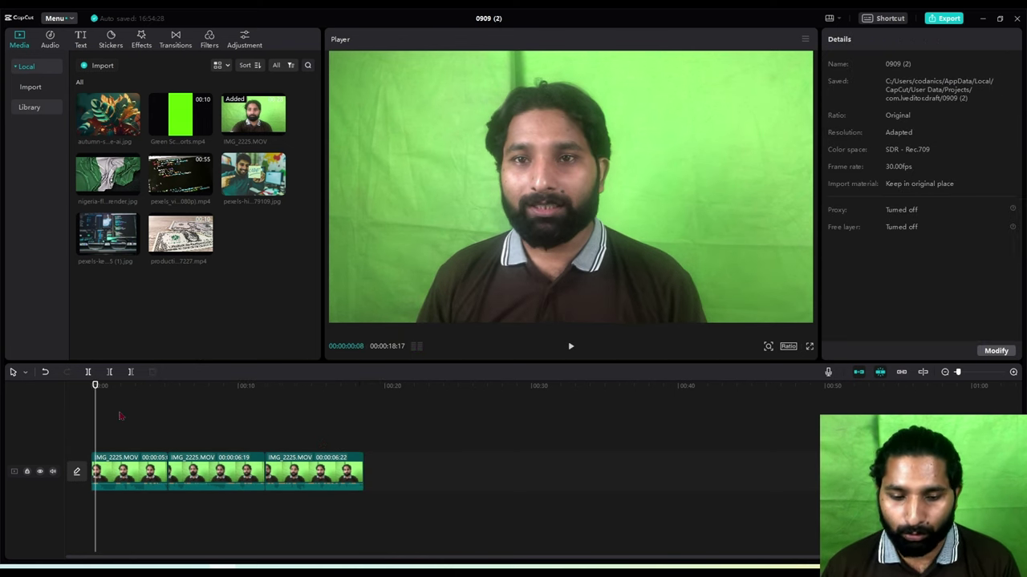
left_click(571, 346)
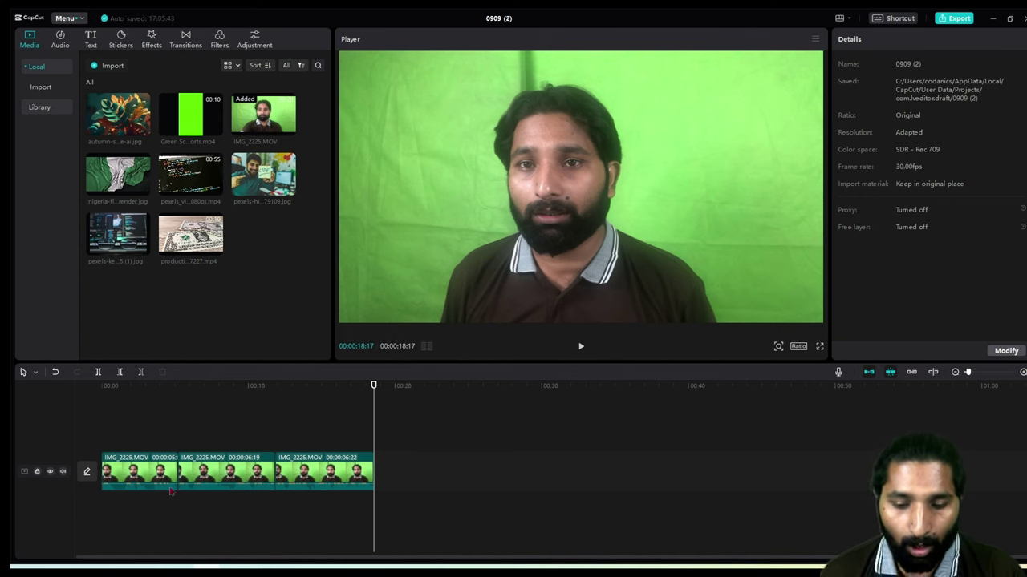
left_click(188, 437)
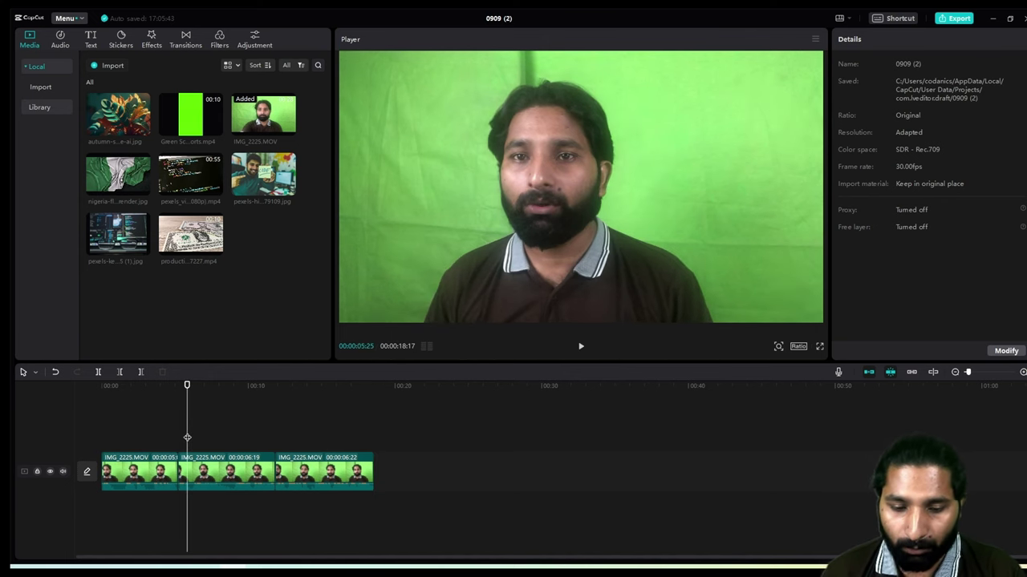
key("space")
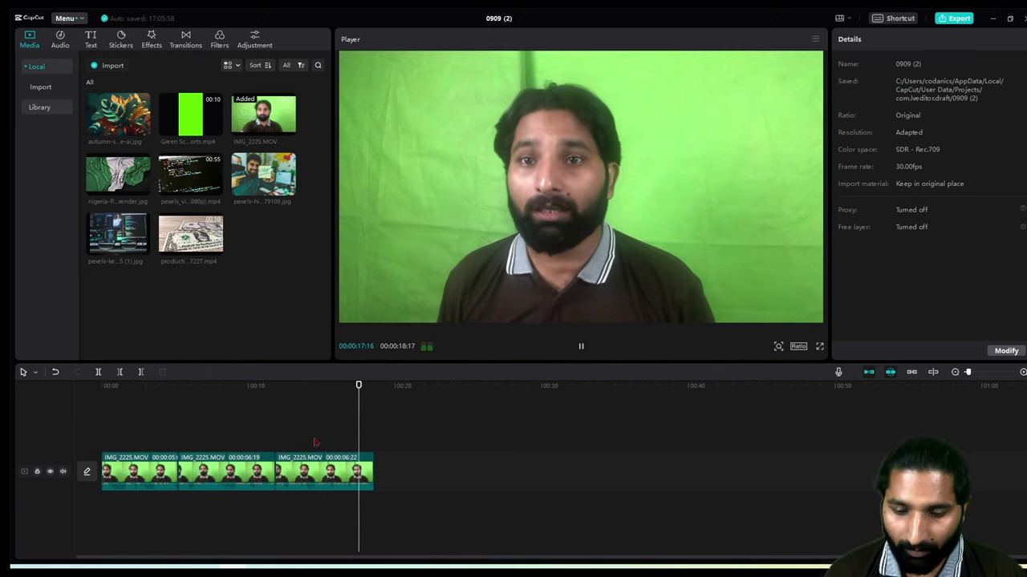
- Place production ID-3977227.mp4 on a track above at 00:00:14:20, shorten its end to about the main video's end and play it
left_click(310, 438)
left_click_drag(310, 438, 315, 440)
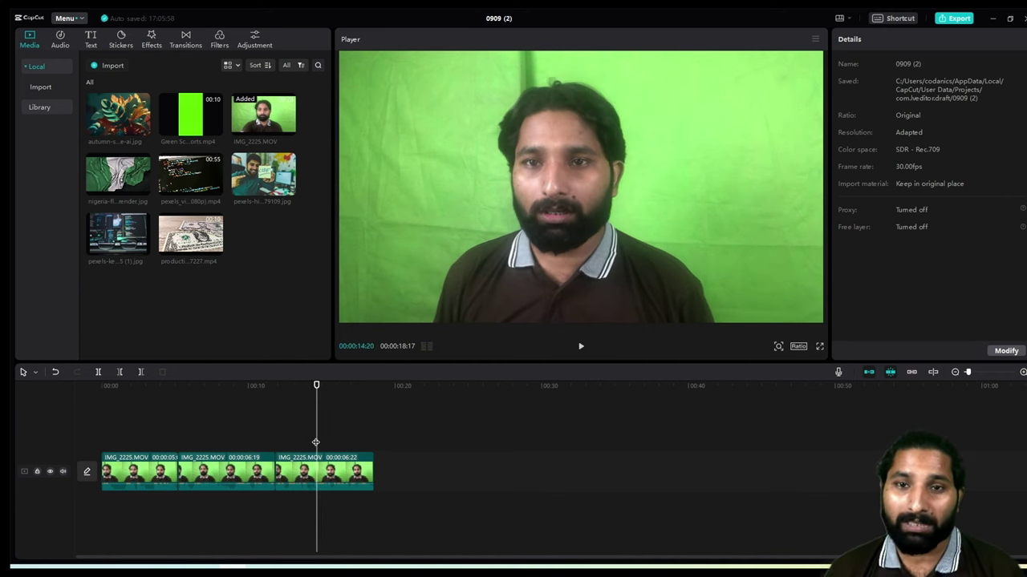
mouse_move(207, 248)
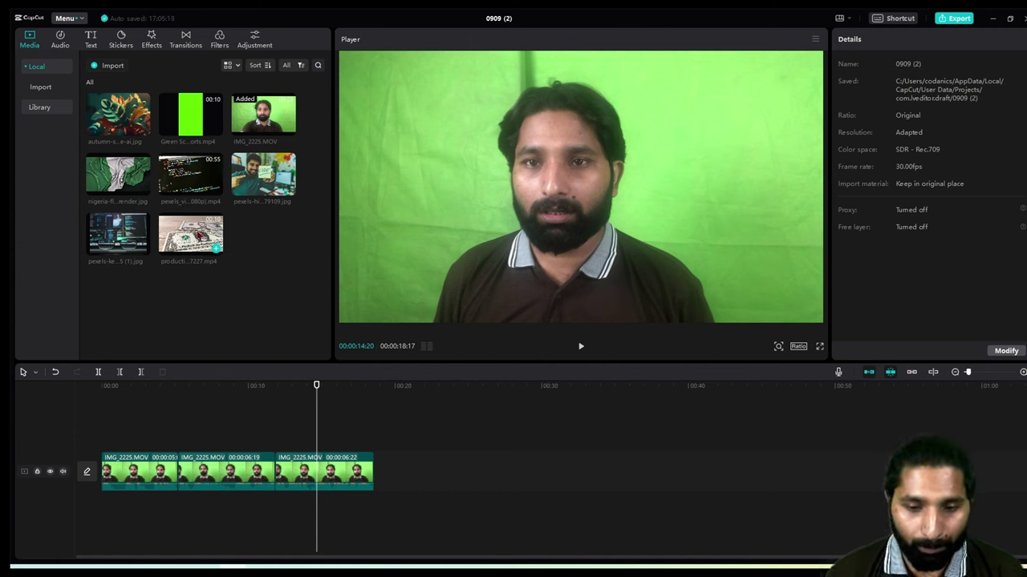
left_click_drag(207, 244, 318, 439)
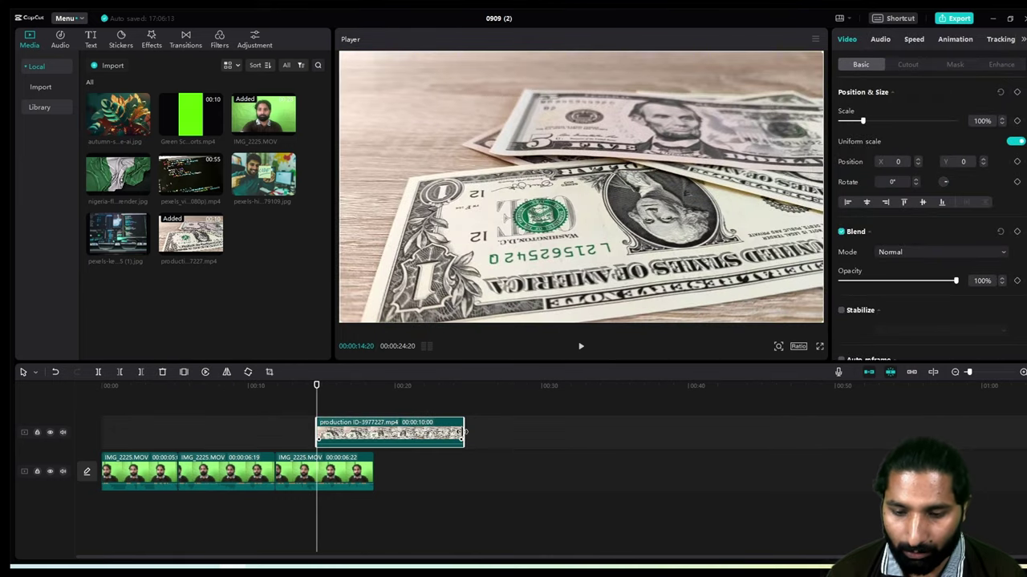
left_click_drag(463, 437, 371, 430)
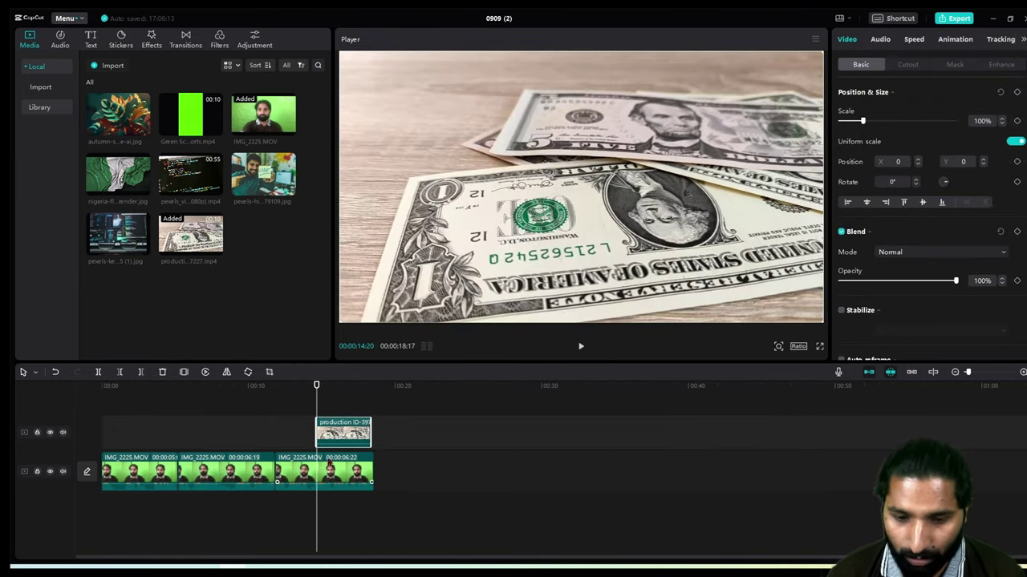
left_click(580, 351)
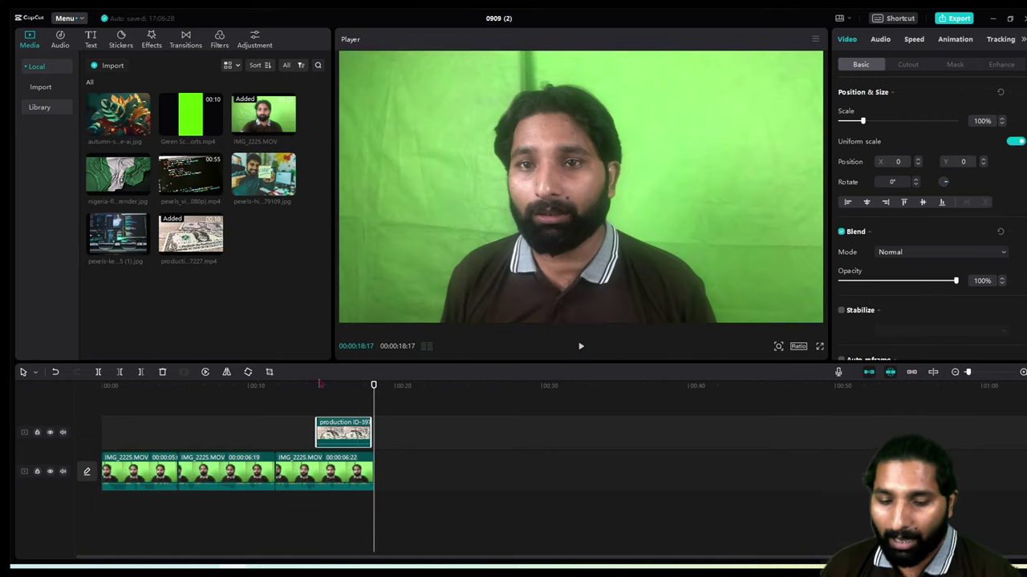
- Lower the opacity of the money overlay clip to 25% and play the blended section
left_click(348, 468)
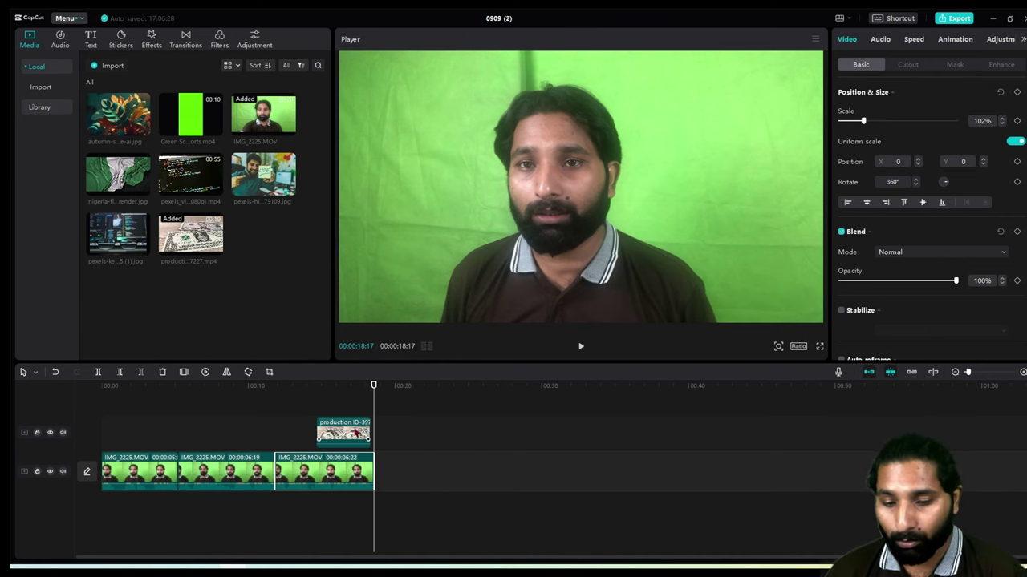
left_click(357, 433)
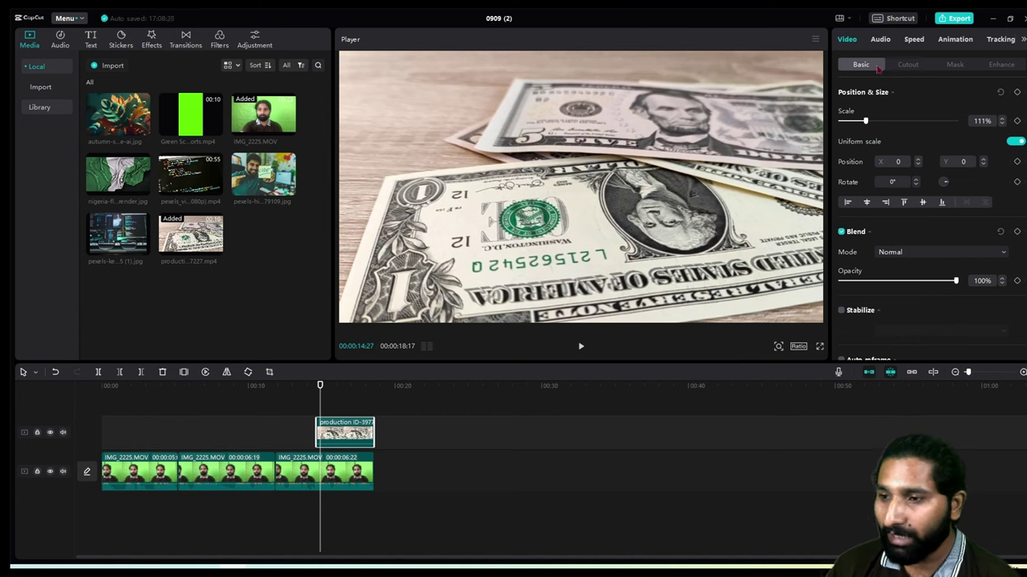
scroll(900, 282, "down", 4)
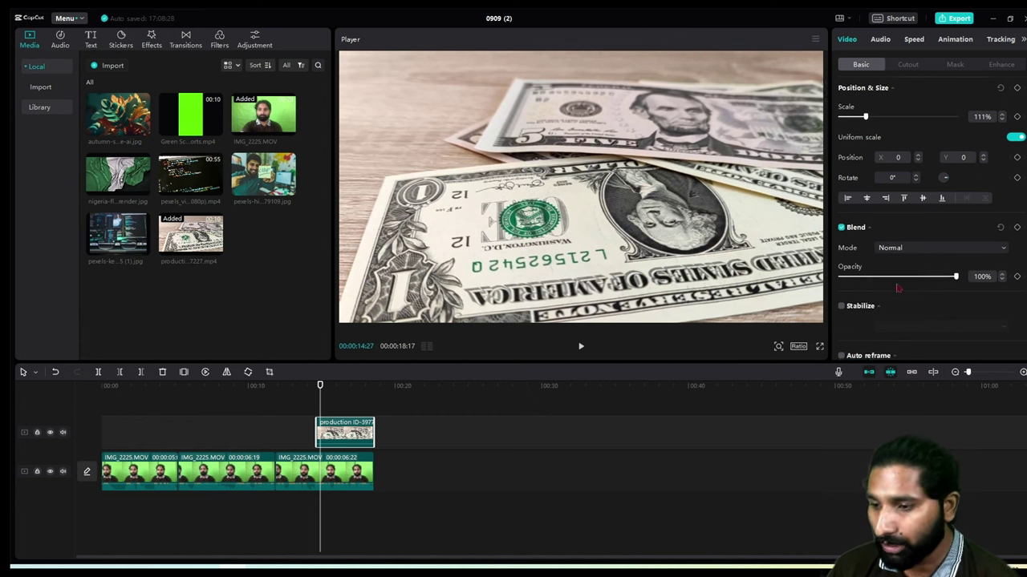
scroll(882, 276, "up", 4)
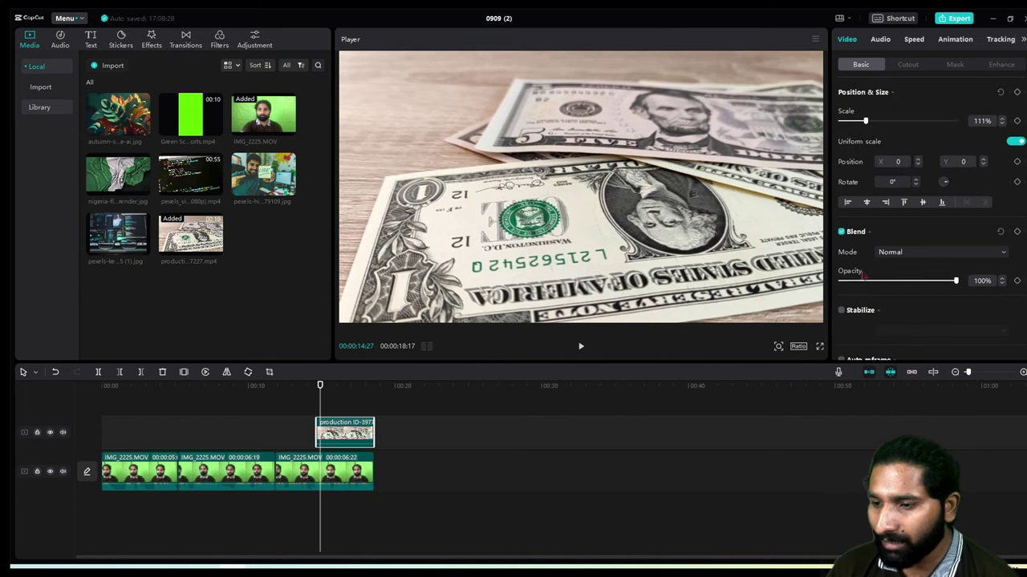
left_click_drag(955, 283, 869, 298)
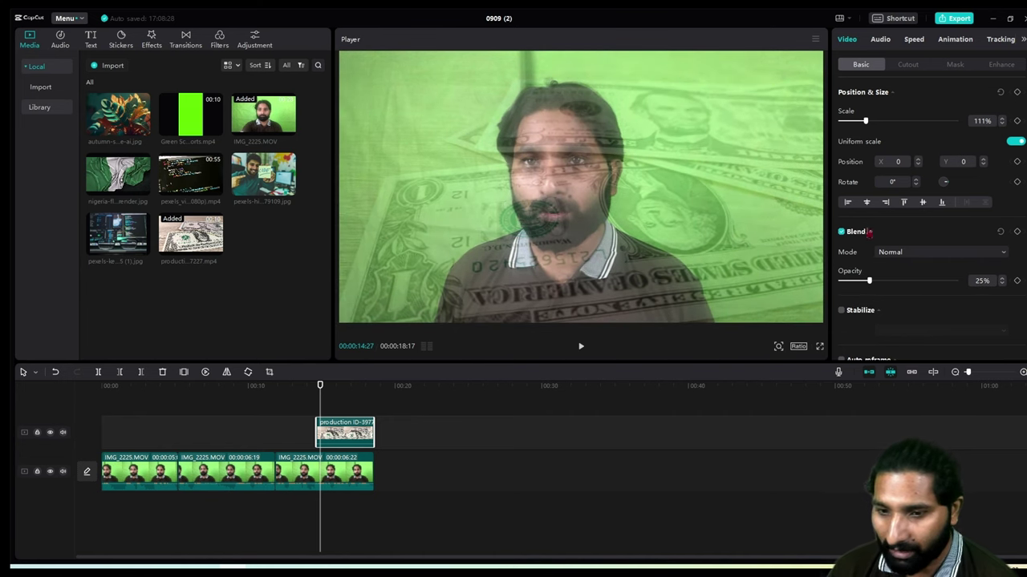
left_click(581, 347)
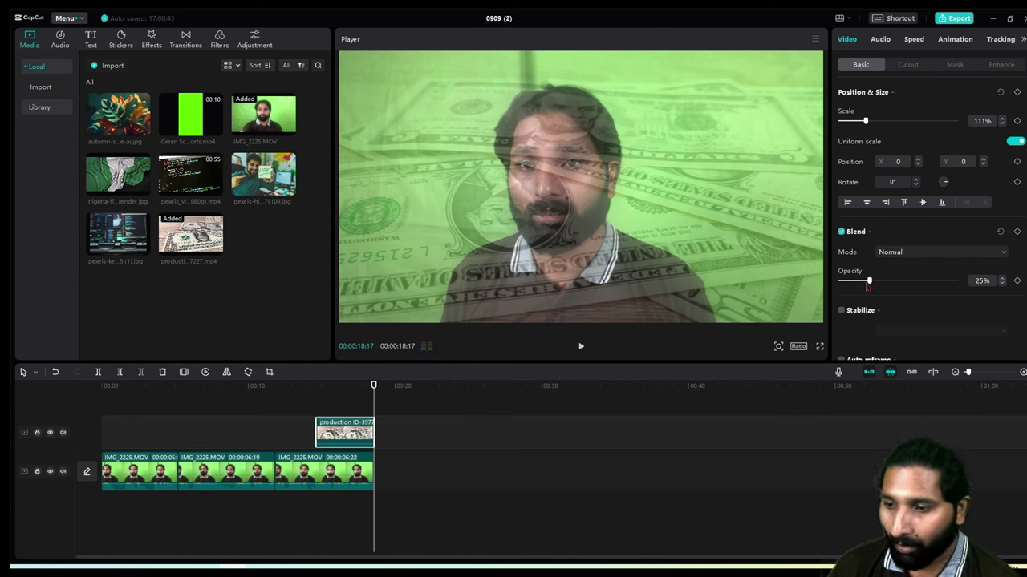
left_click_drag(867, 285, 868, 287)
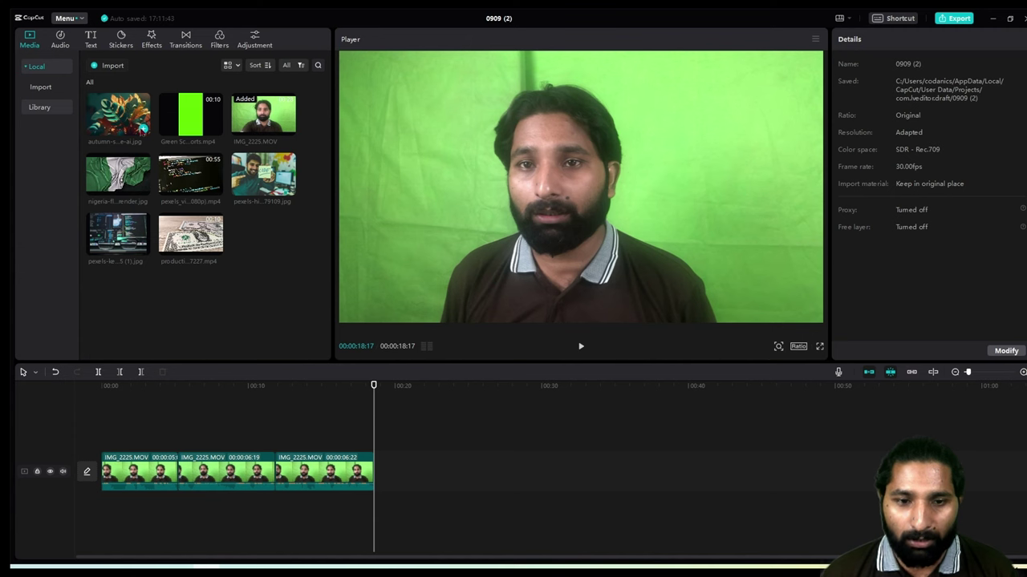
- Add the autumn leaves image on a track above the second IMG_2225.MOV clip, aligned with its end, and play from 00:00:05:06
left_click(143, 129)
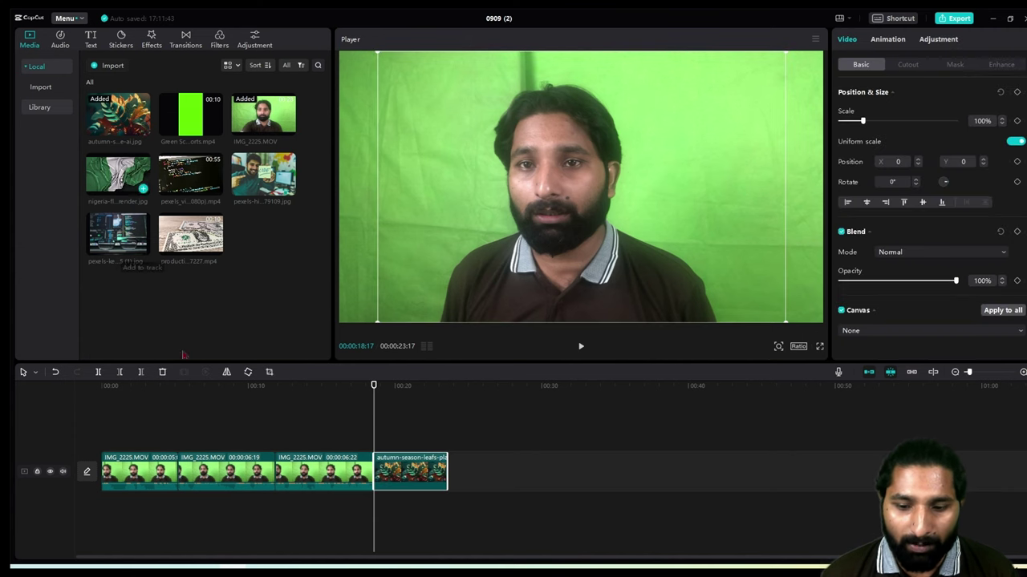
left_click_drag(430, 473, 240, 437)
left_click(178, 398)
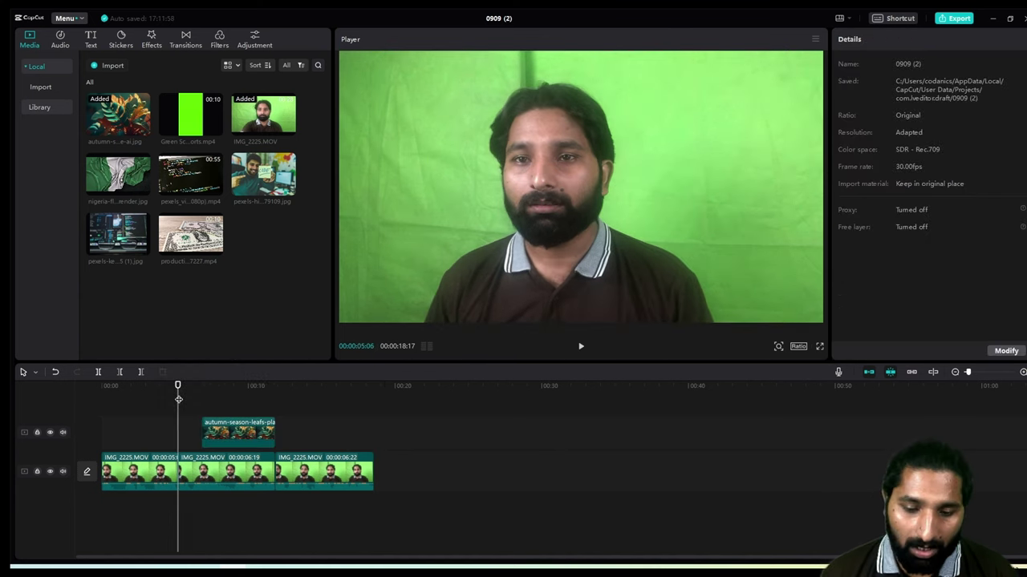
key("space")
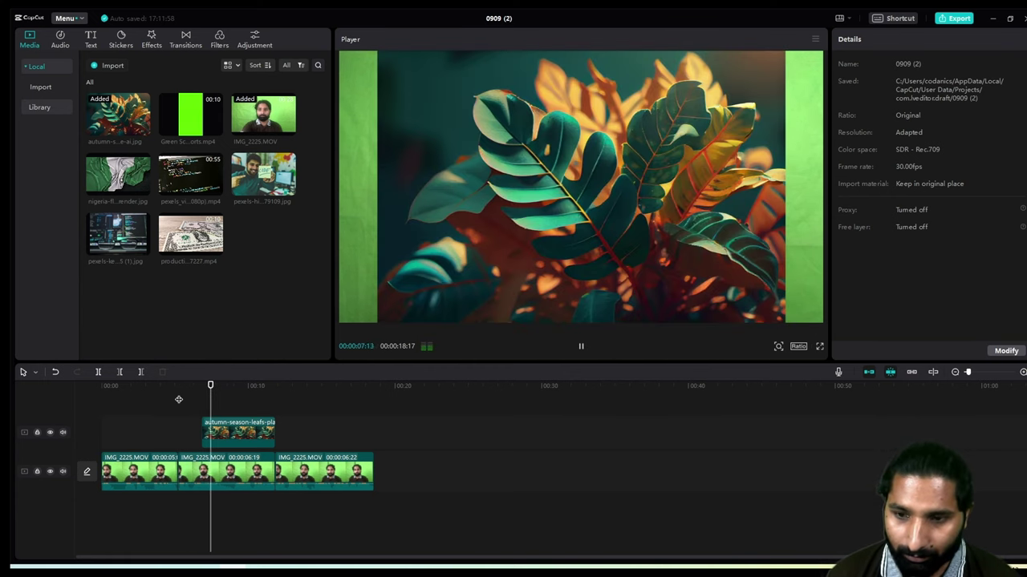
- Stop playback, scale the autumn leaves image to 35% and place it beside the speaker's head at X 1165, Y 554
key("space")
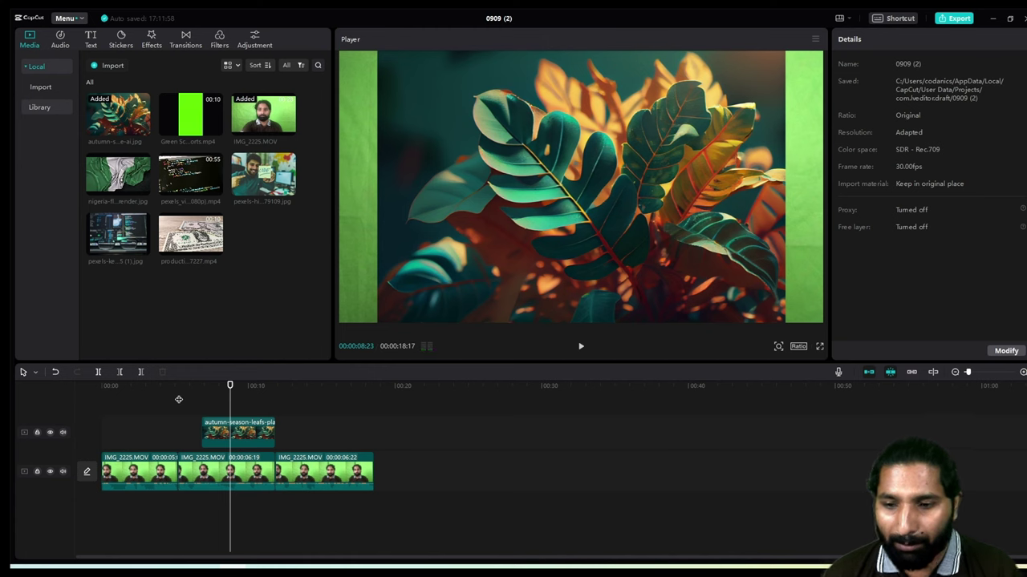
left_click(591, 196)
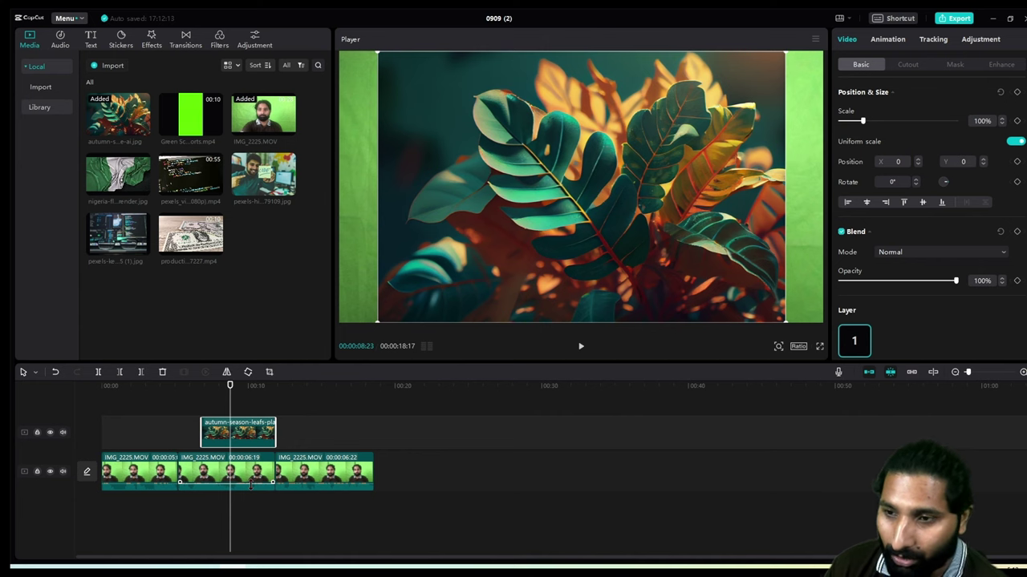
scroll(603, 243, "up", 1)
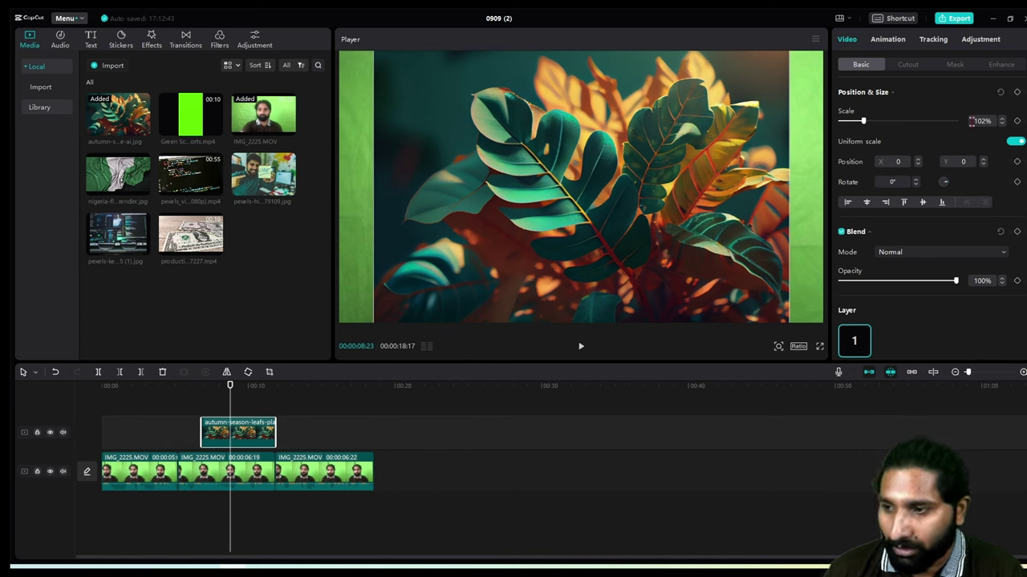
left_click_drag(862, 126, 852, 126)
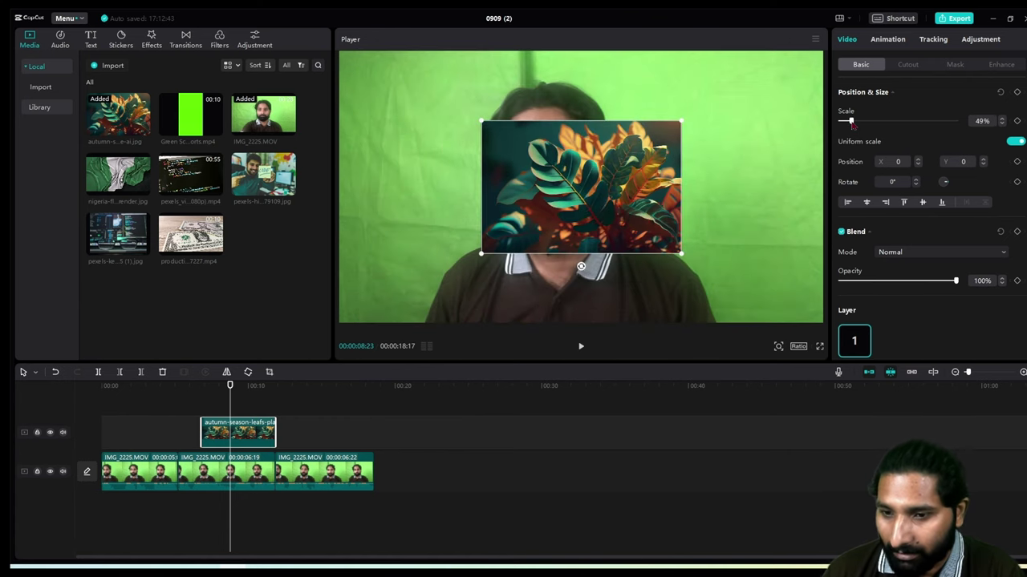
left_click_drag(561, 203, 692, 157)
left_click_drag(614, 202, 648, 190)
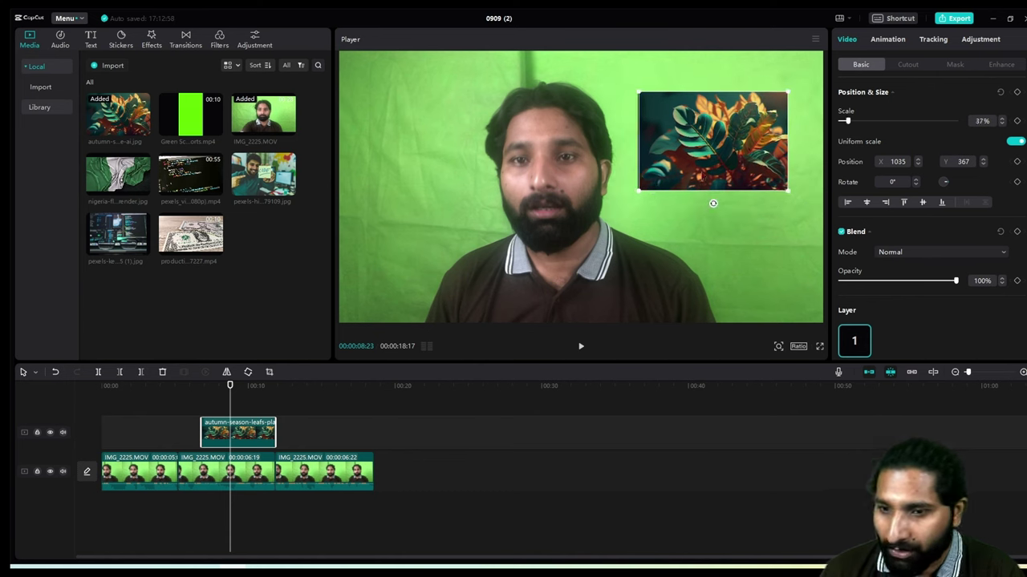
left_click_drag(706, 178, 720, 153)
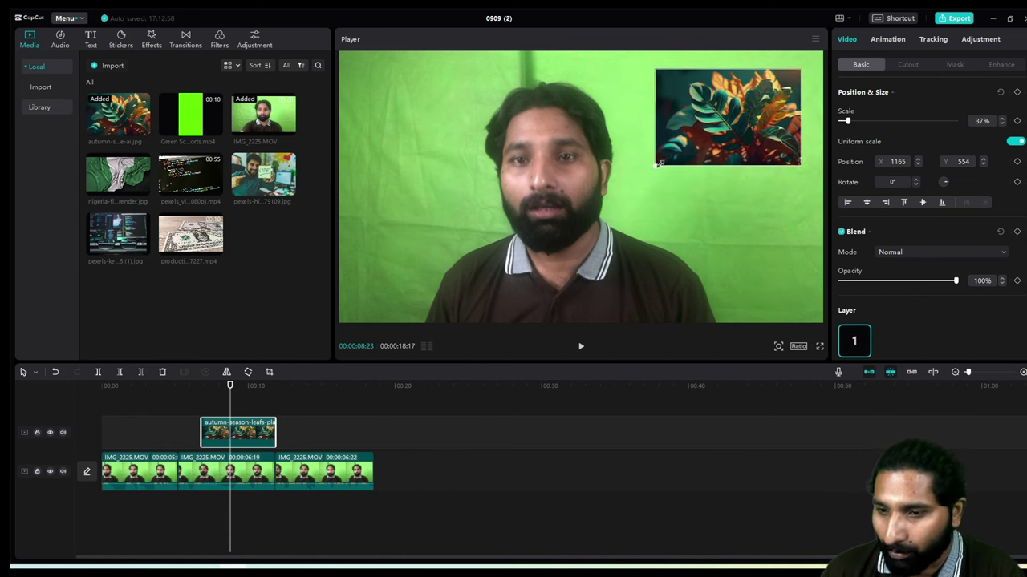
left_click_drag(659, 164, 663, 162)
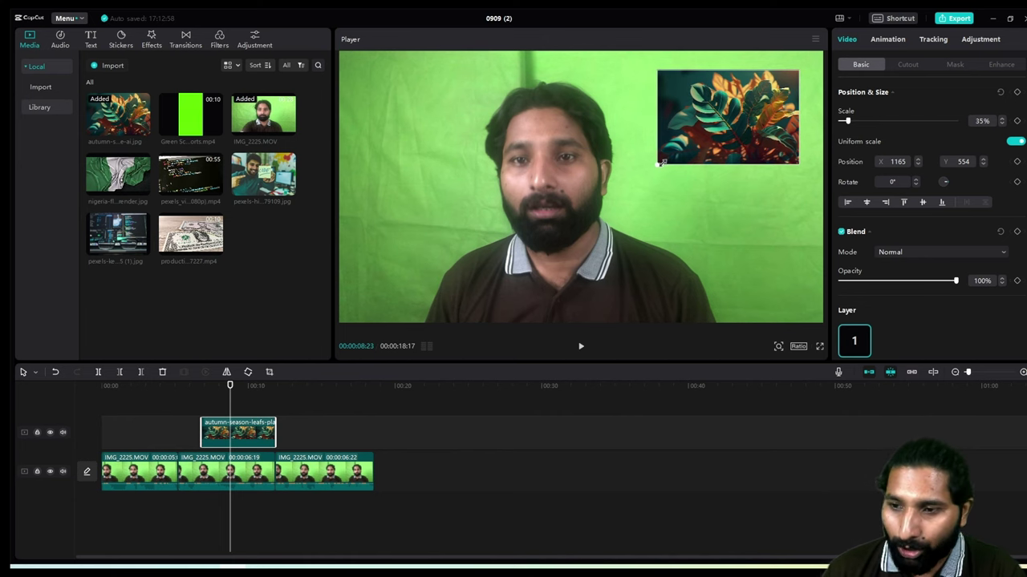
- Play the reduced leaves overlay section from 00:00:05:16 to the end of the image clip
left_click(183, 415)
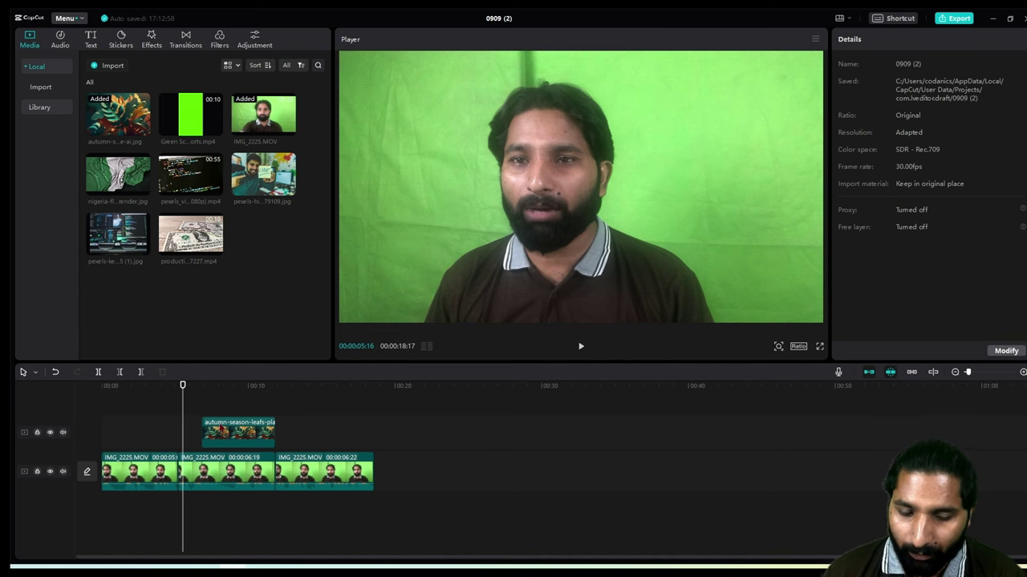
left_click(238, 434)
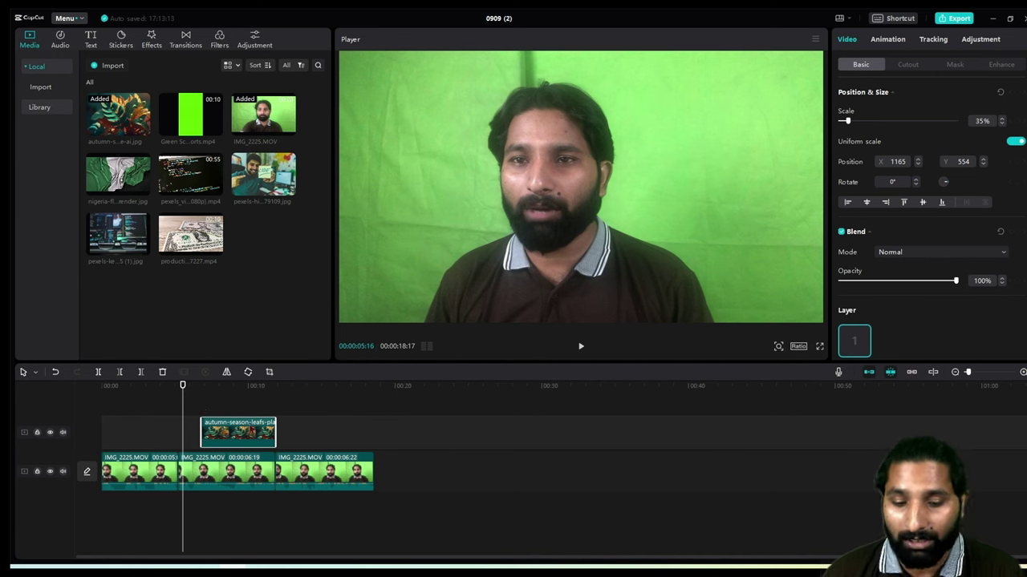
key("space")
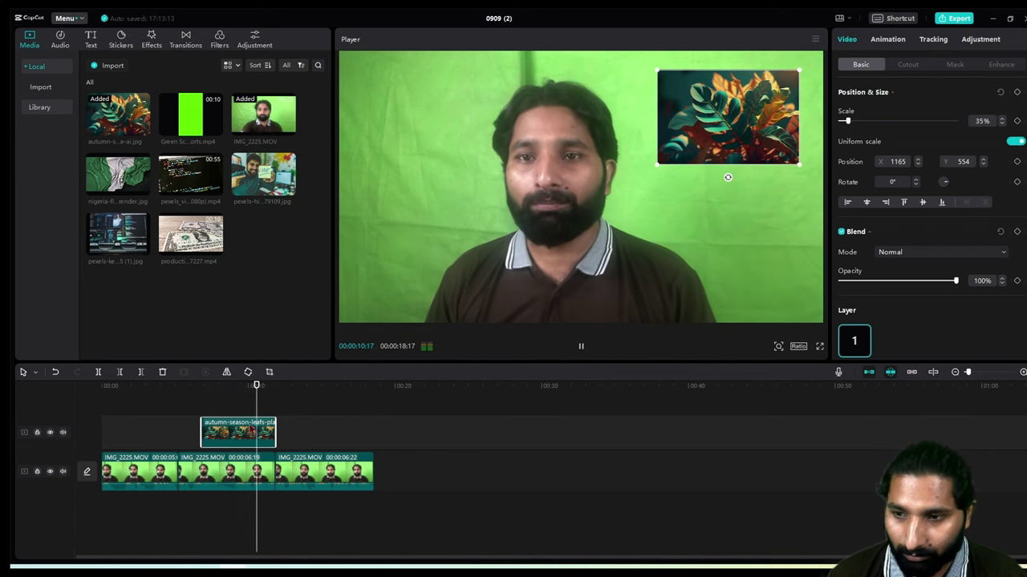
key("space")
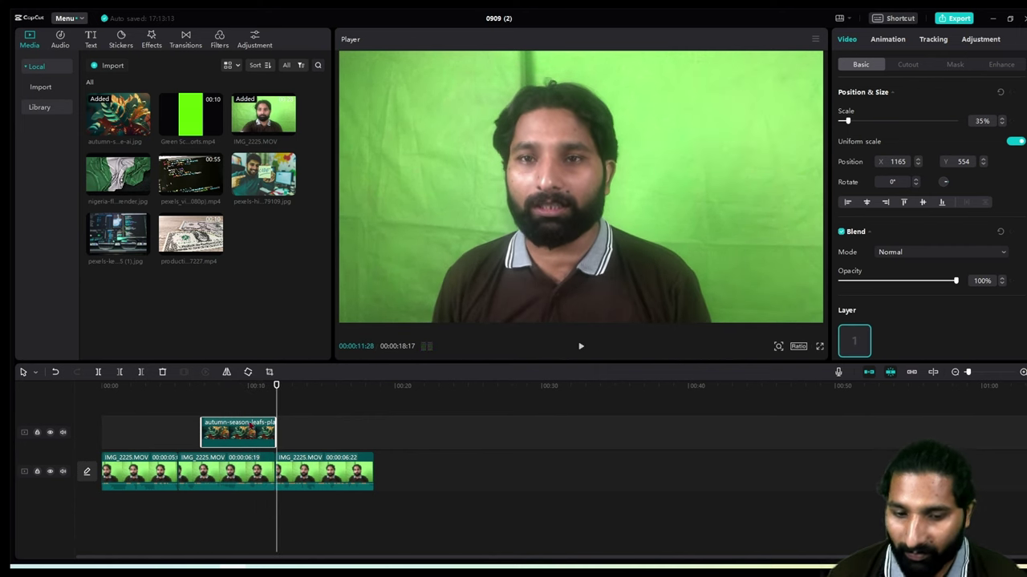
- Swap the leaves image with the IMG_2225.MOV segment beneath it, putting the footage on the upper track, and play the section
left_click(237, 521)
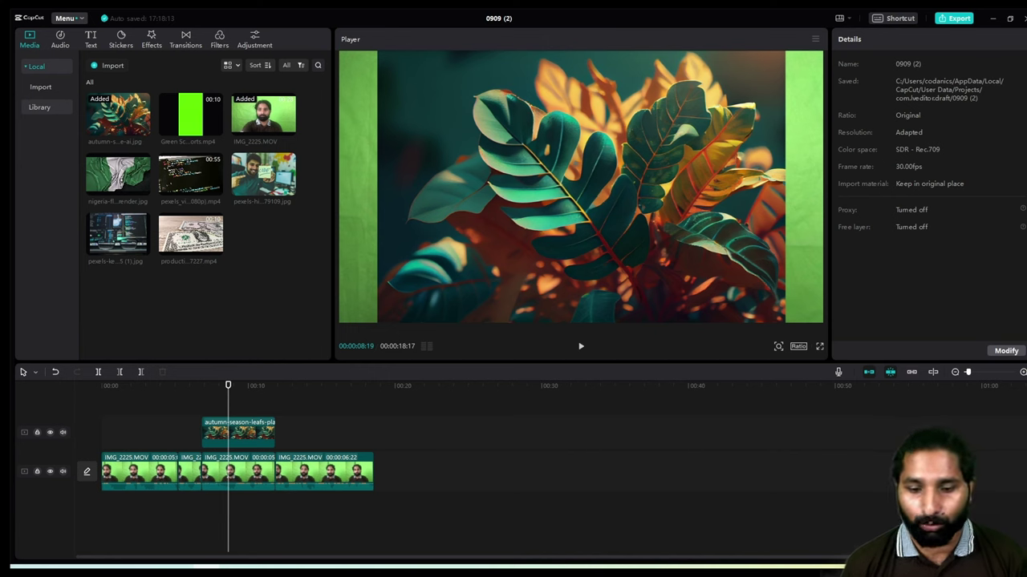
left_click(238, 437)
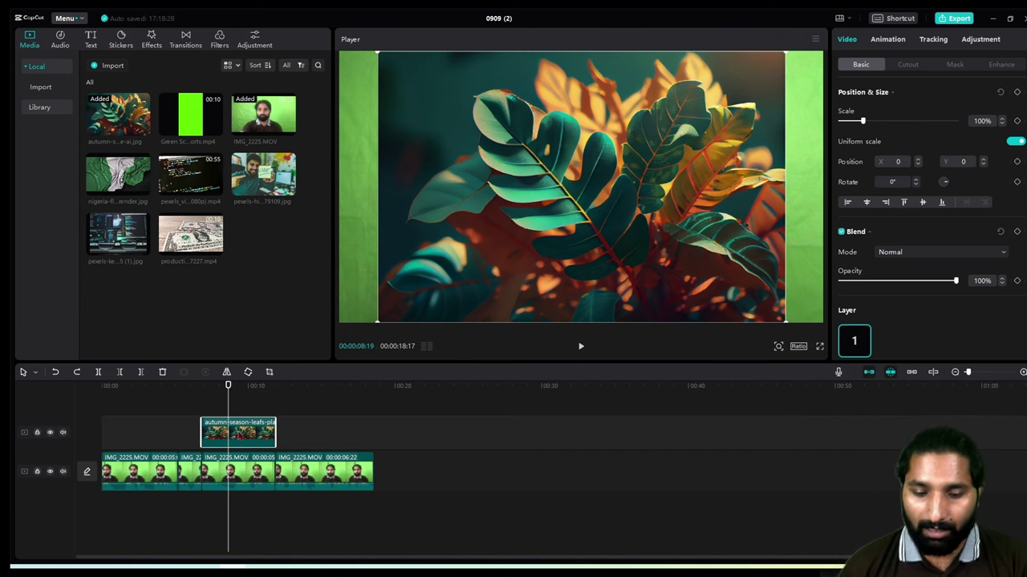
mouse_move(239, 434)
left_mouse_down()
mouse_move(243, 476)
mouse_move(235, 439)
left_mouse_up()
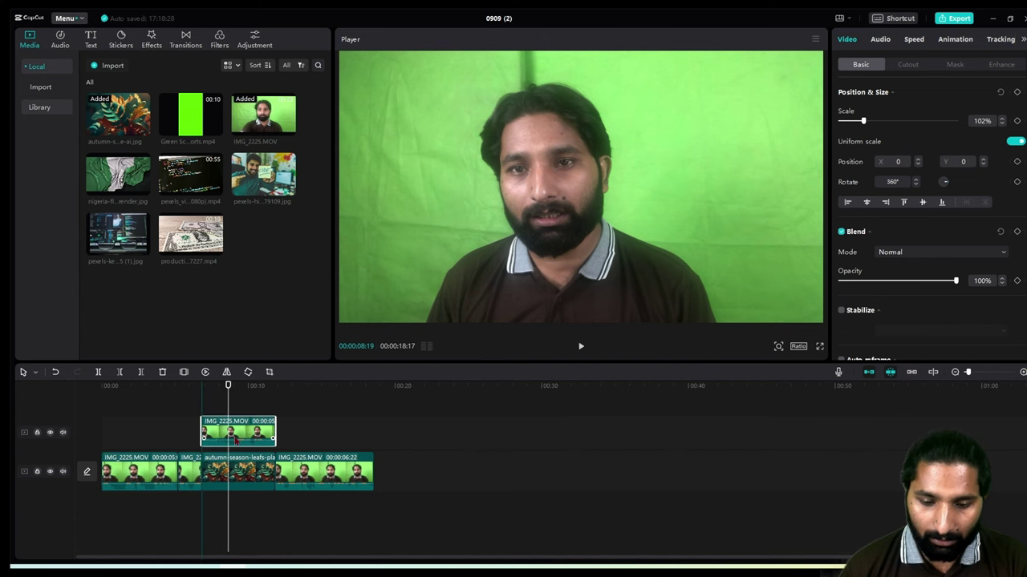
left_click(245, 397)
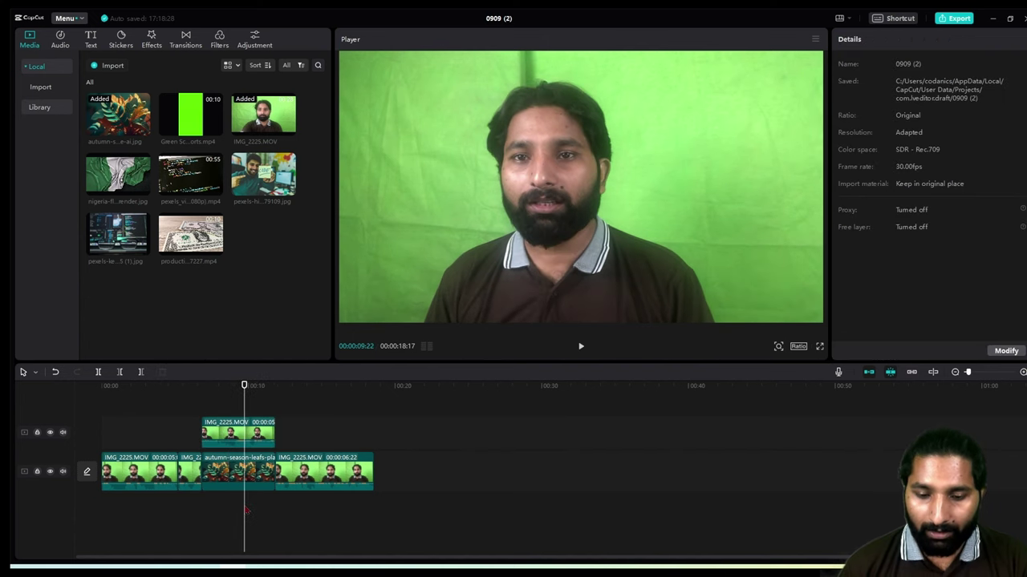
left_click(170, 395)
key("space")
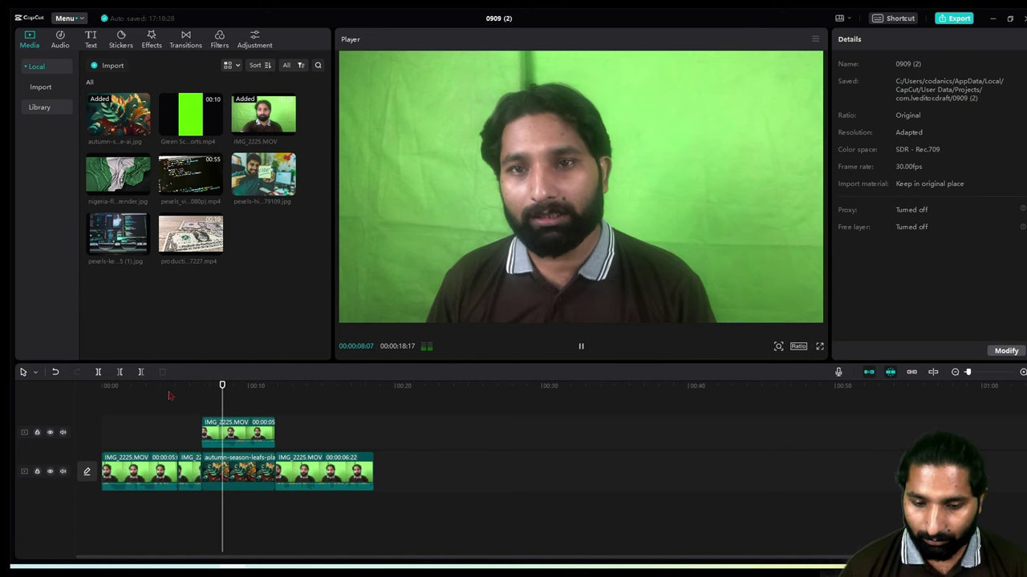
key("space")
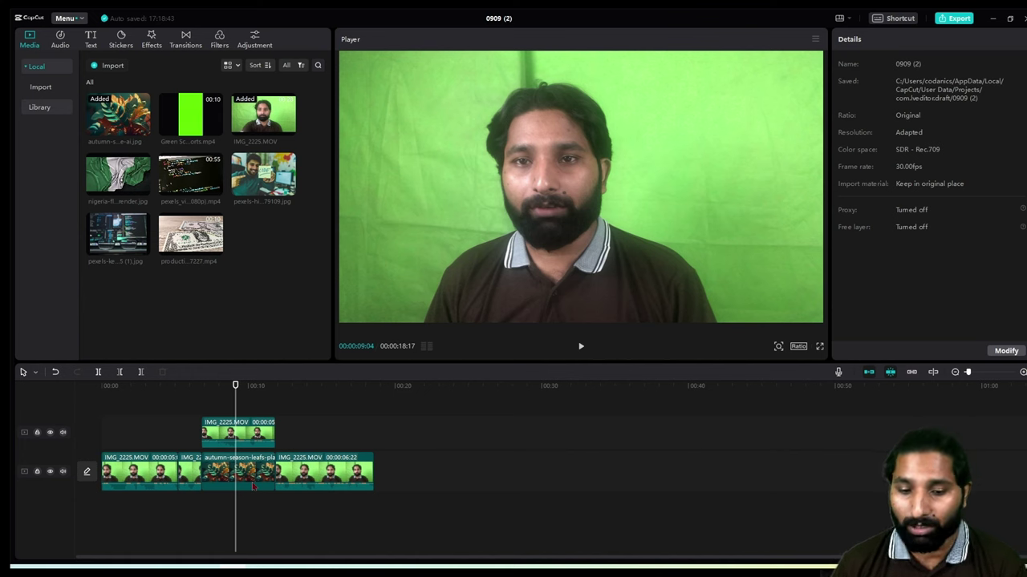
- Scale the upper IMG_2225.MOV clip to 23% and place it over the leaves image at X -1040, Y 654
left_click(255, 437)
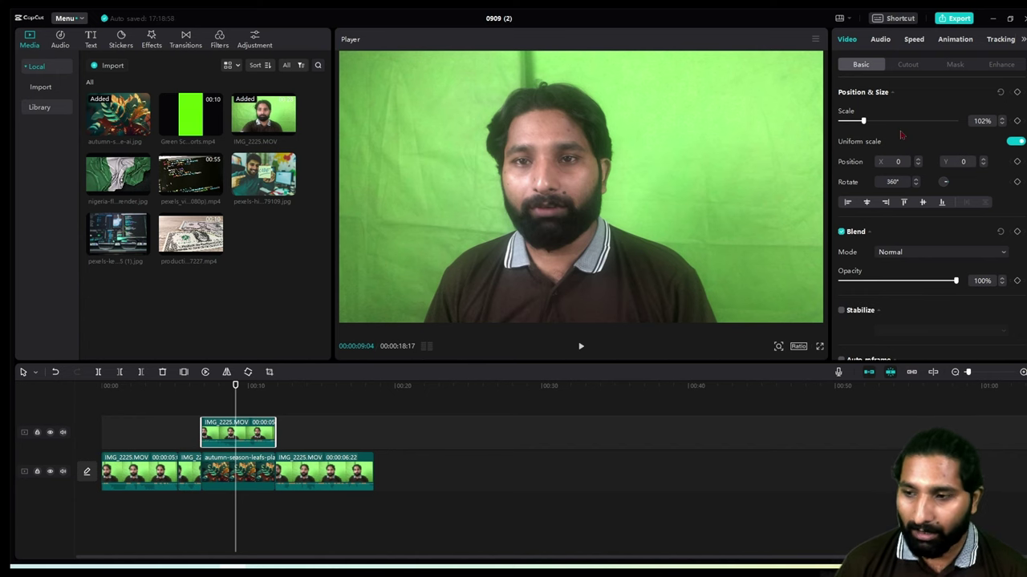
left_click_drag(863, 121, 850, 120)
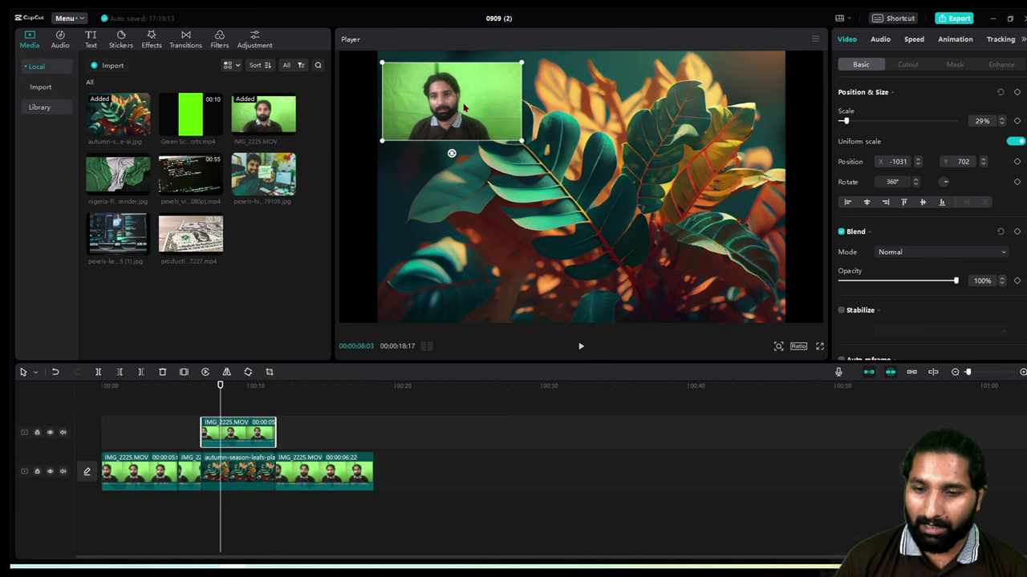
left_click_drag(464, 107, 487, 101)
left_click_drag(526, 137, 509, 130)
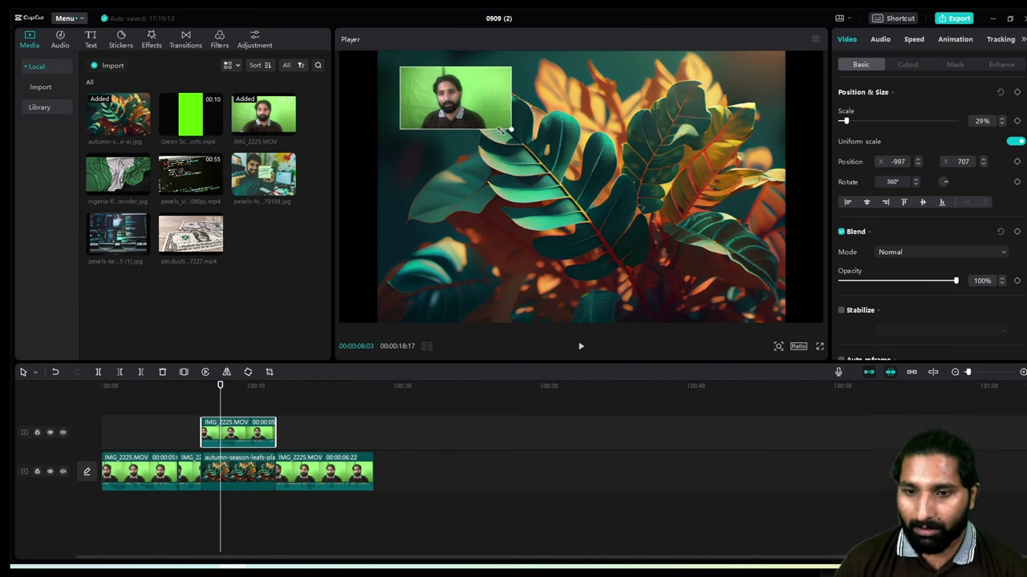
left_click_drag(454, 98, 449, 106)
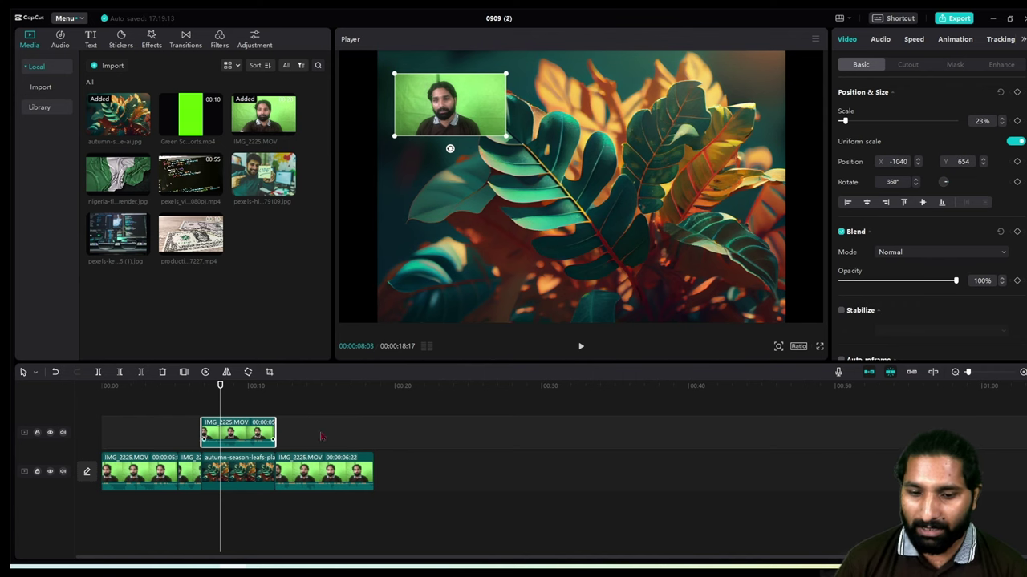
- Play the timeline from 00:00:02:12 through the picture-in-picture section
left_click(137, 426)
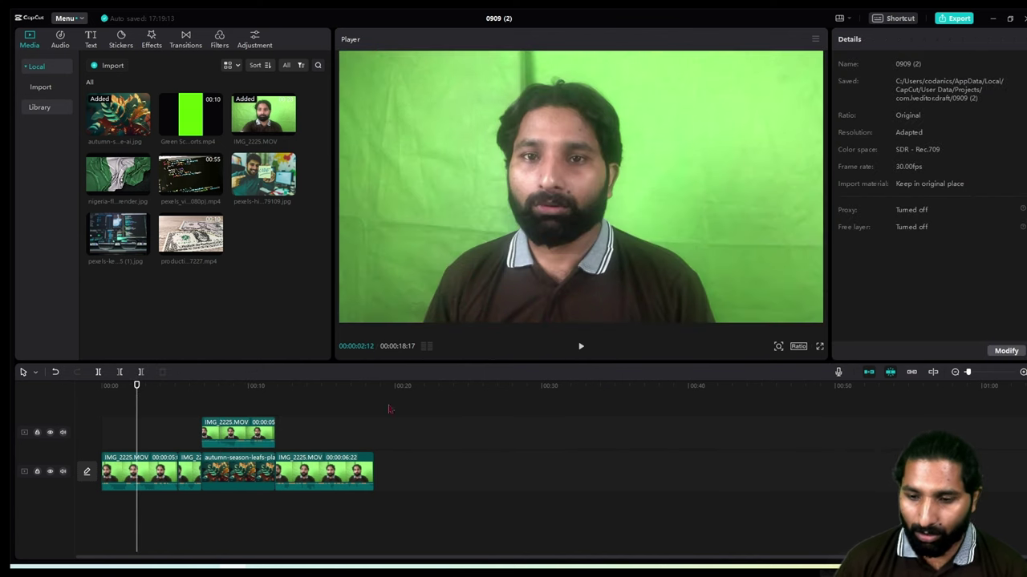
left_click(582, 347)
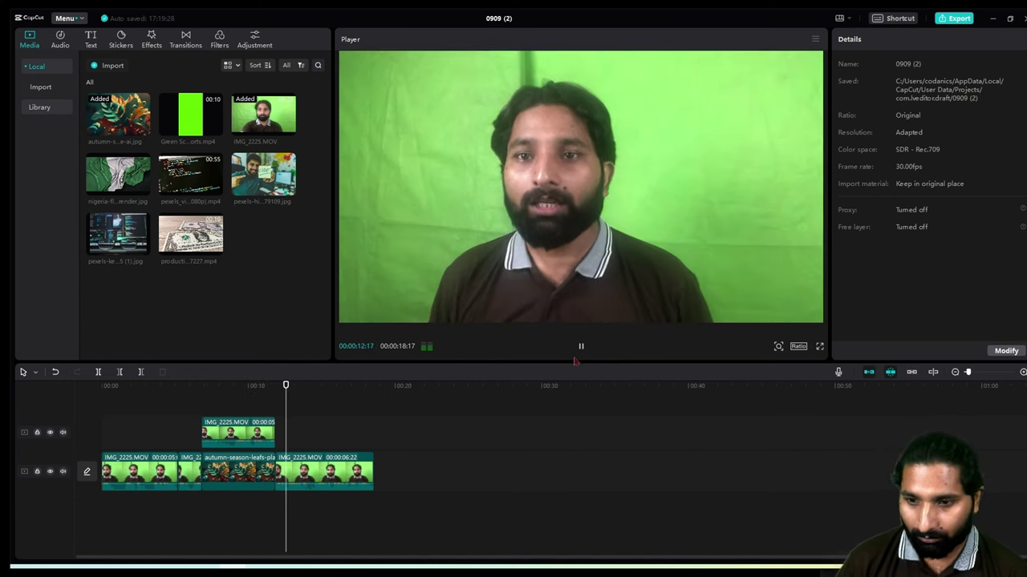
left_click(581, 347)
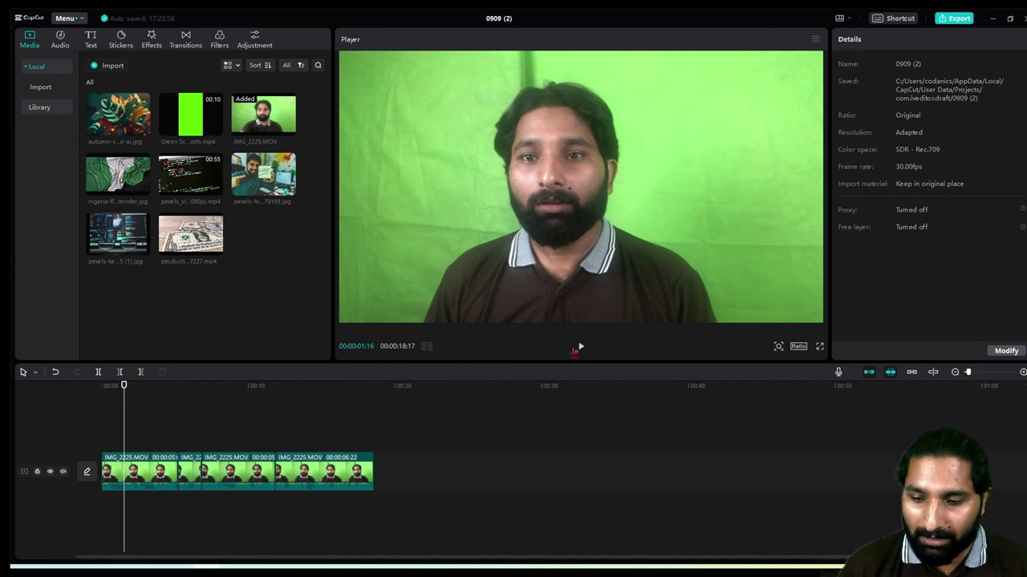
- Add a default text clip above the first IMG_2225.MOV clip at 00:00:01:14 and move it down below the speaker's face
left_click(580, 347)
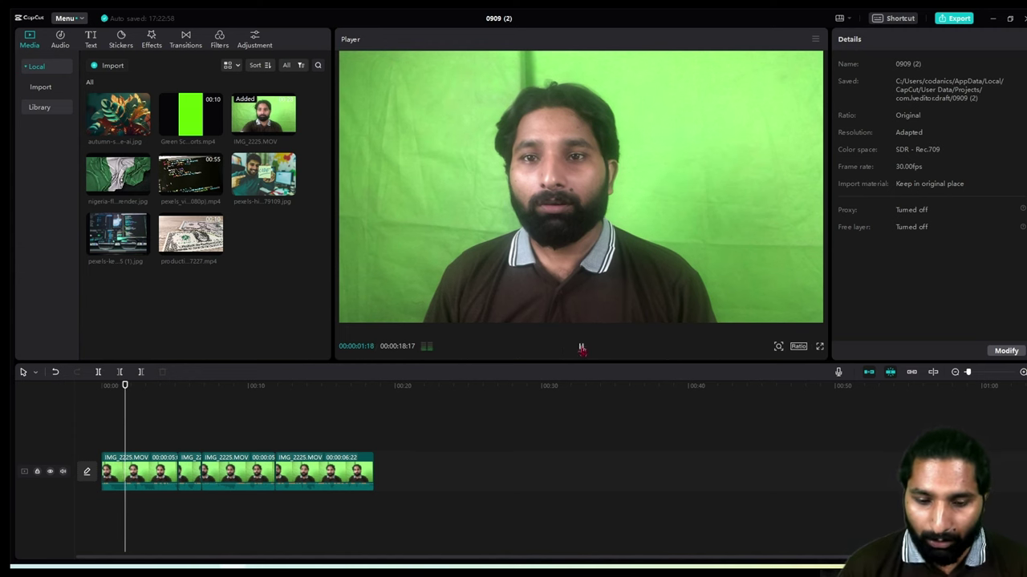
left_click(123, 451)
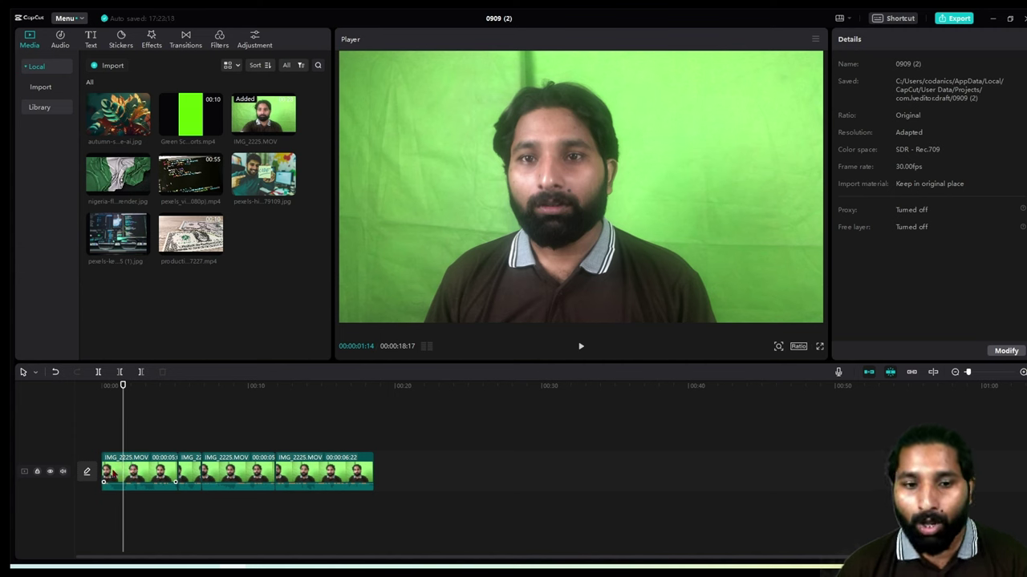
left_click(90, 38)
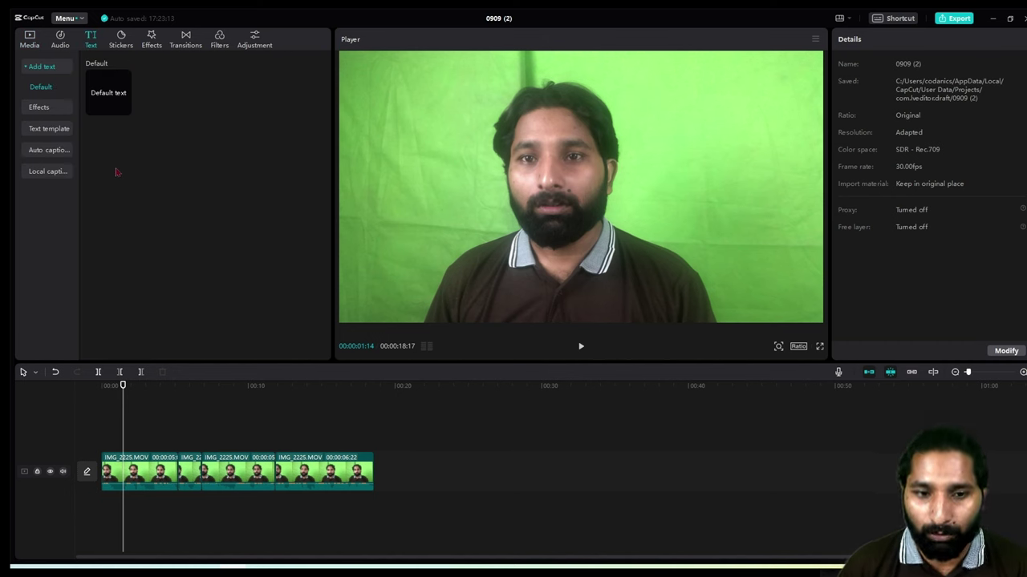
left_click(124, 109)
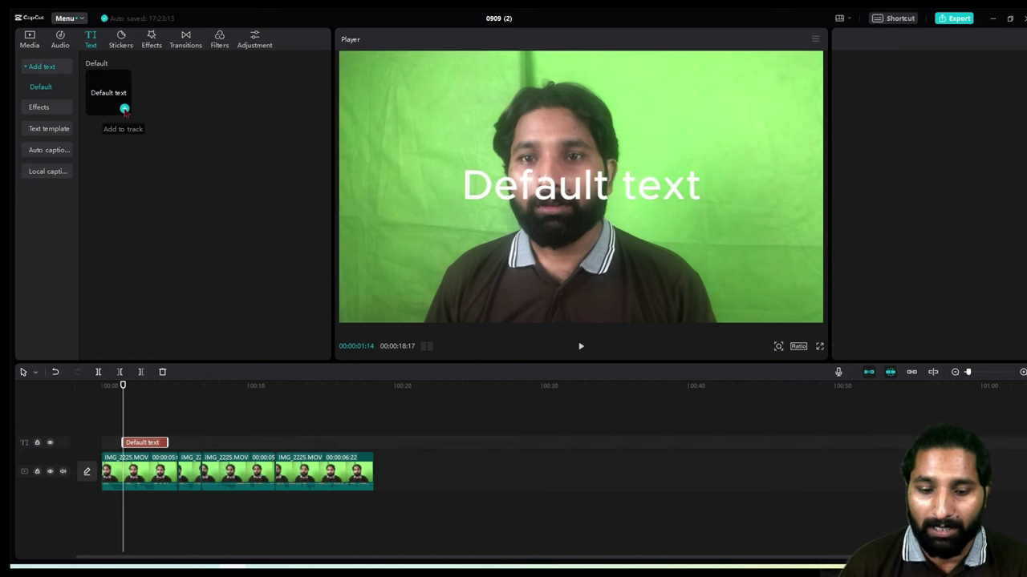
left_click_drag(575, 188, 545, 240)
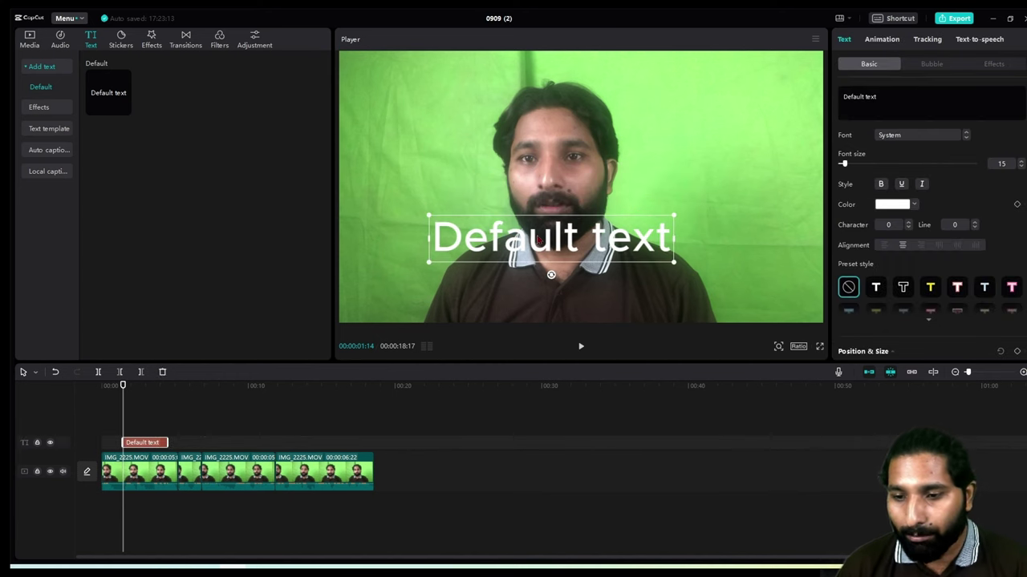
- Replace the default text with "Welcome To Codanics"
double_click(538, 241)
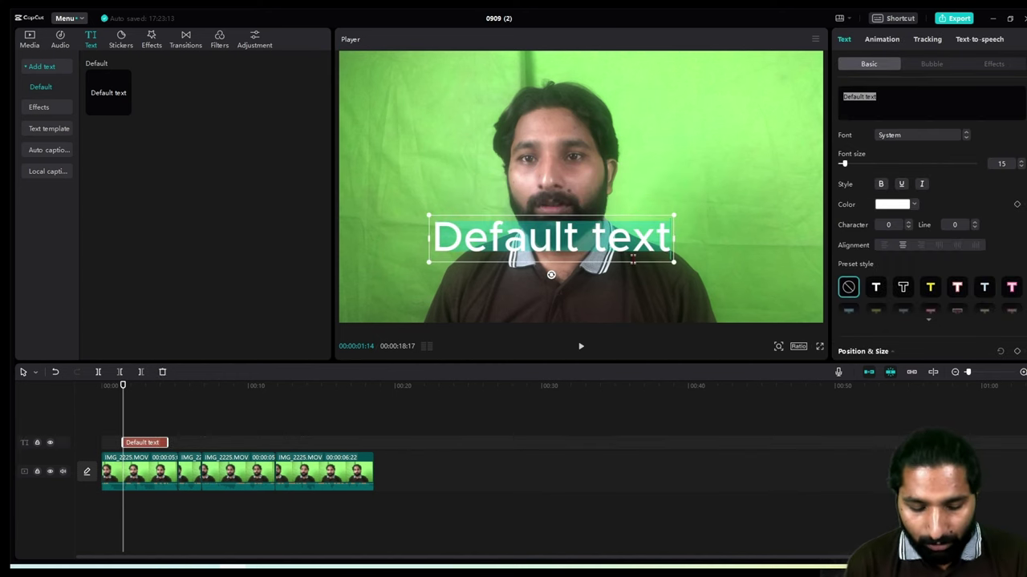
type("Welcome")
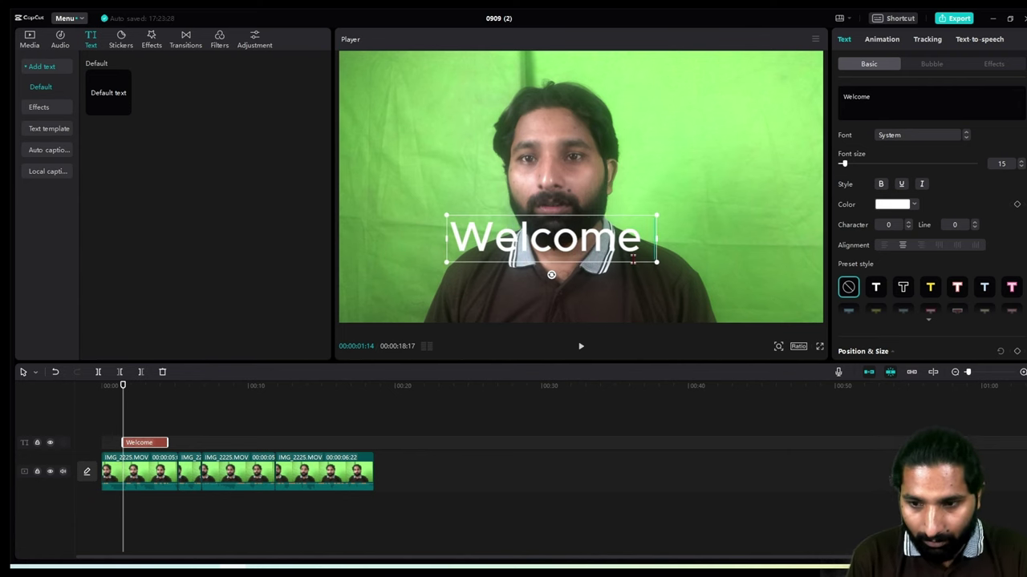
type(" To Codan")
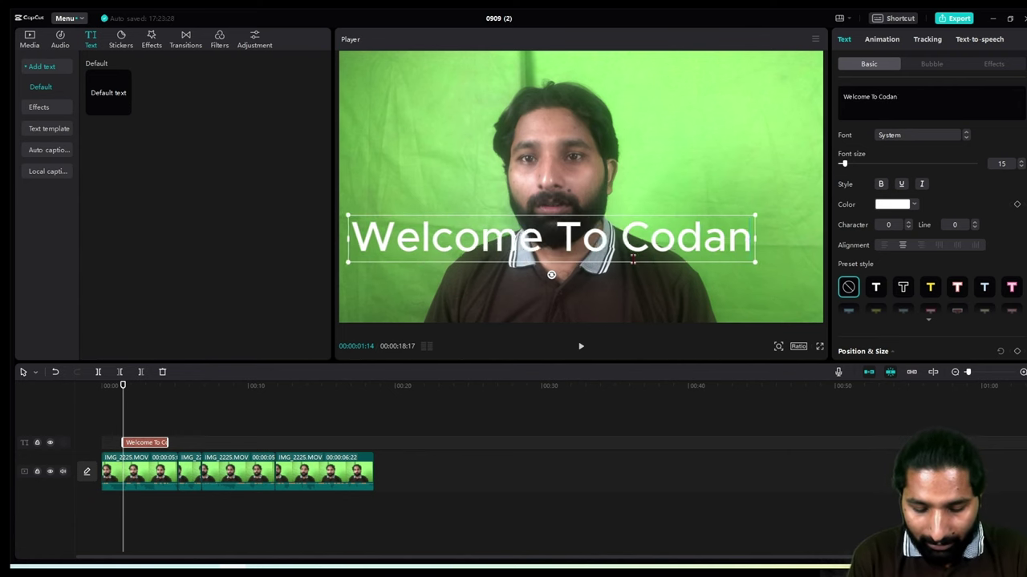
type("ics")
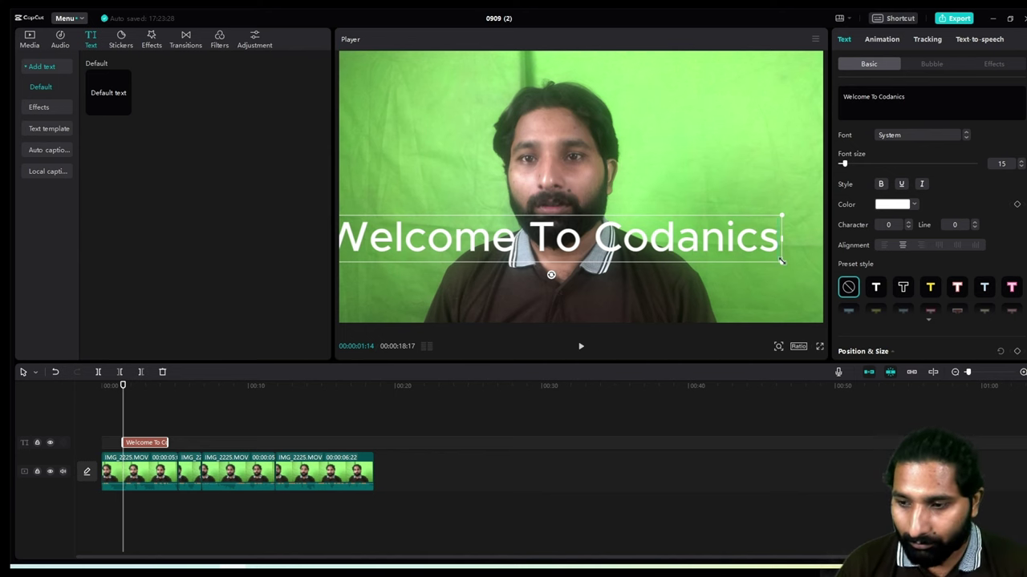
- Shrink the "Welcome To Codanics" title to fit within the frame and move it lower across the speaker's chest
left_click_drag(785, 263, 711, 255)
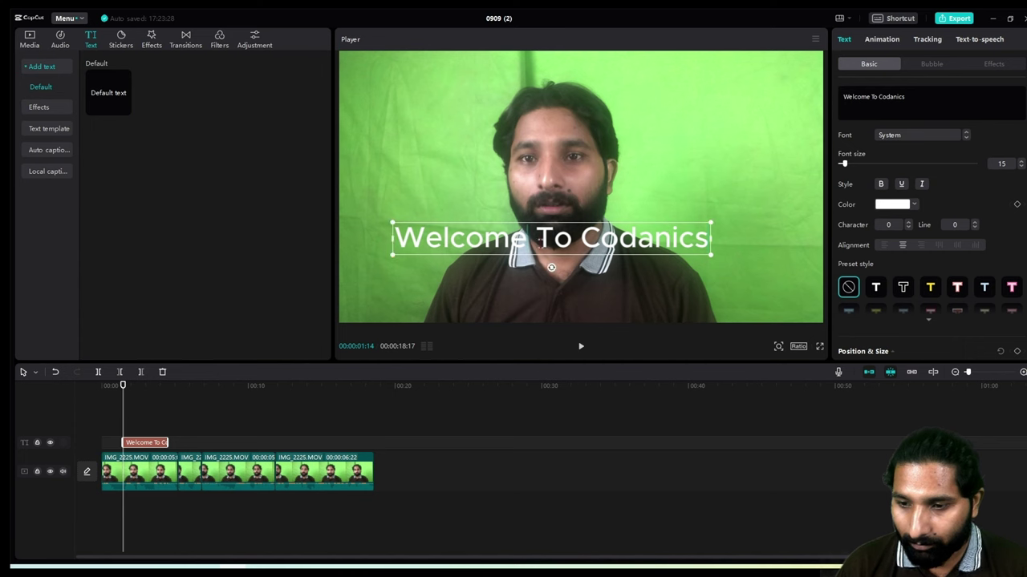
left_click(556, 262)
left_click_drag(558, 241, 566, 262)
left_click(547, 245)
left_click(547, 249)
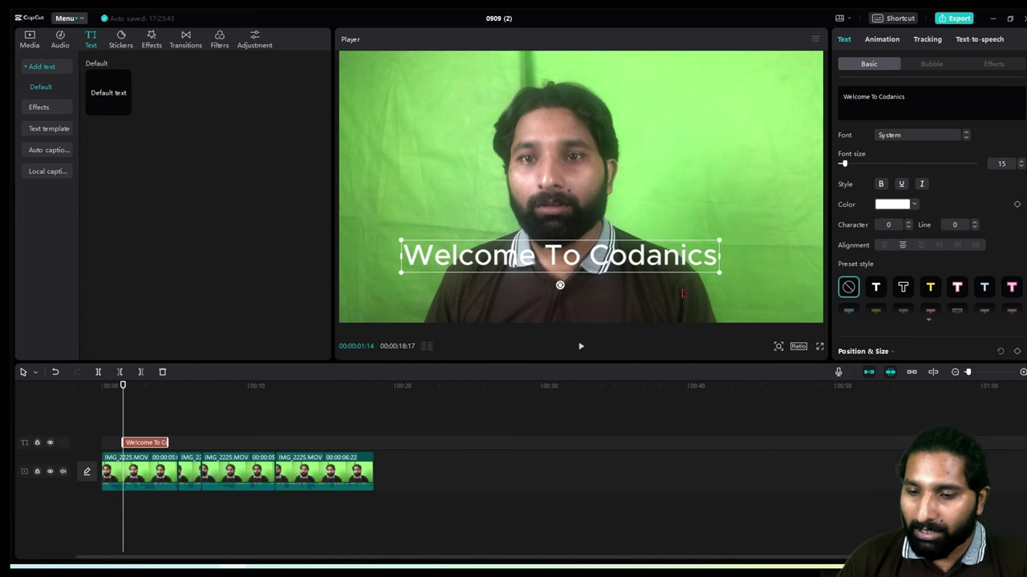
- Change the "Welcome To Codanics" title's font to ZY Palette and its font size to 19
key("ctrl+a")
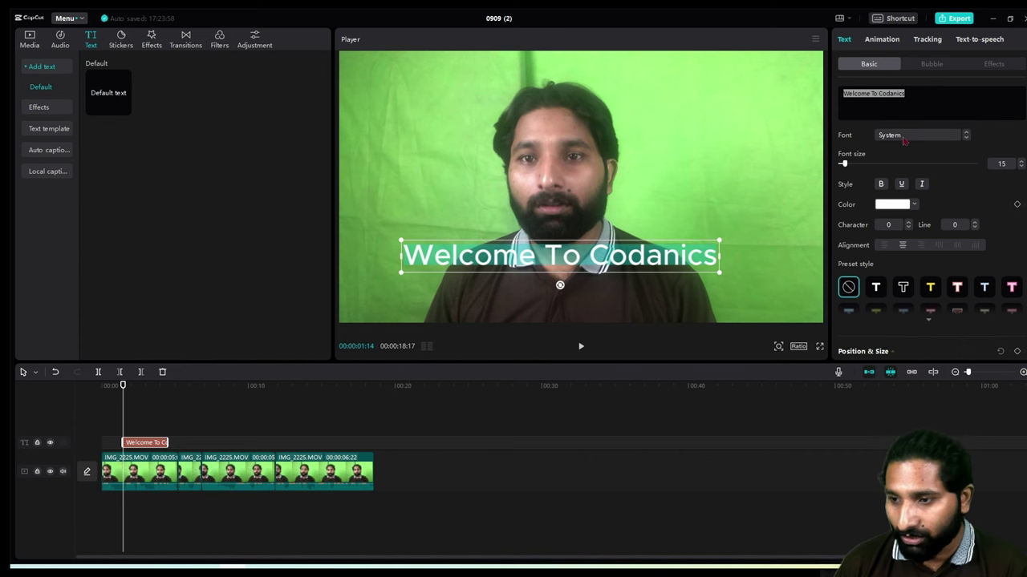
left_click(967, 139)
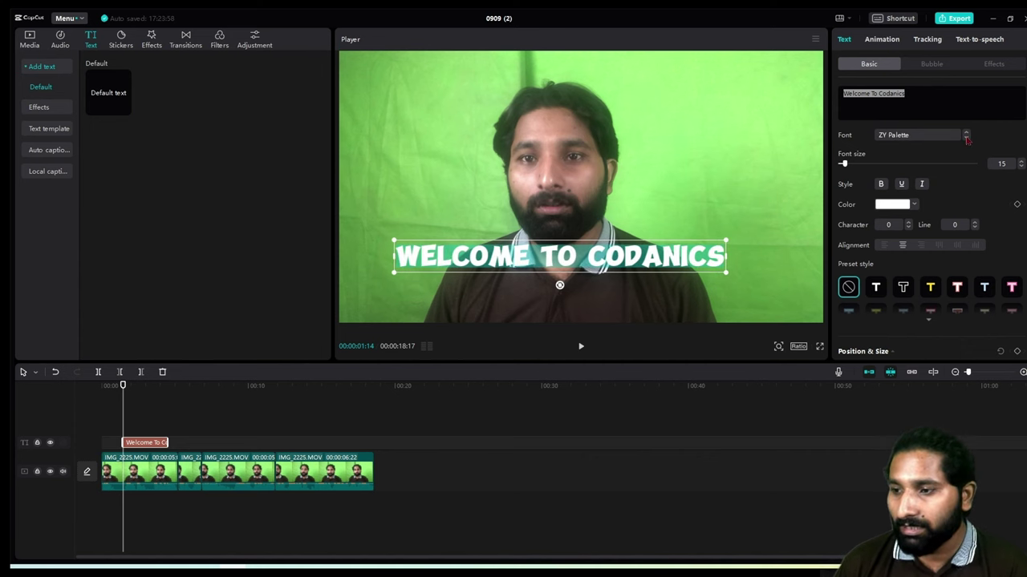
left_click(925, 136)
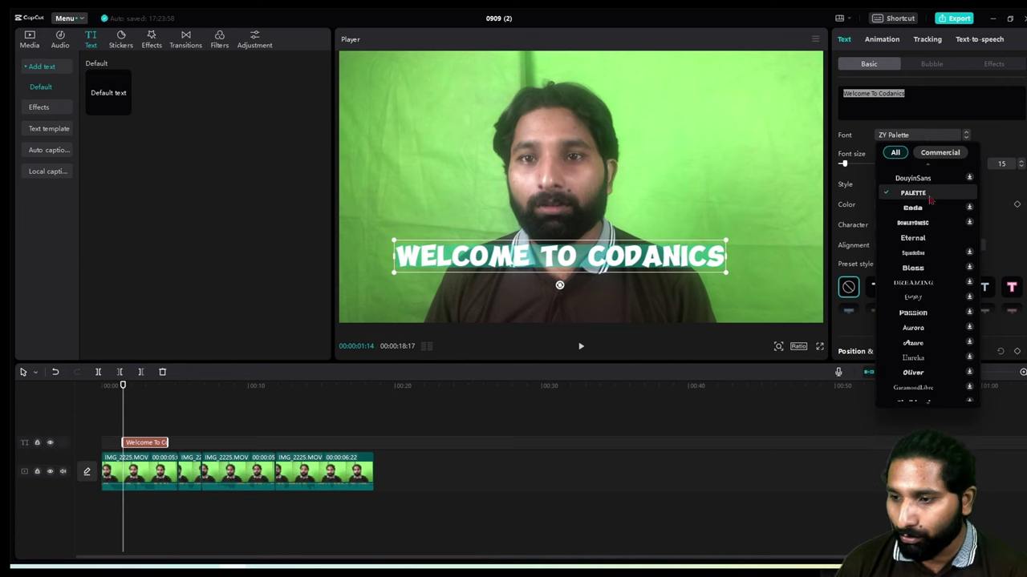
left_click(931, 199)
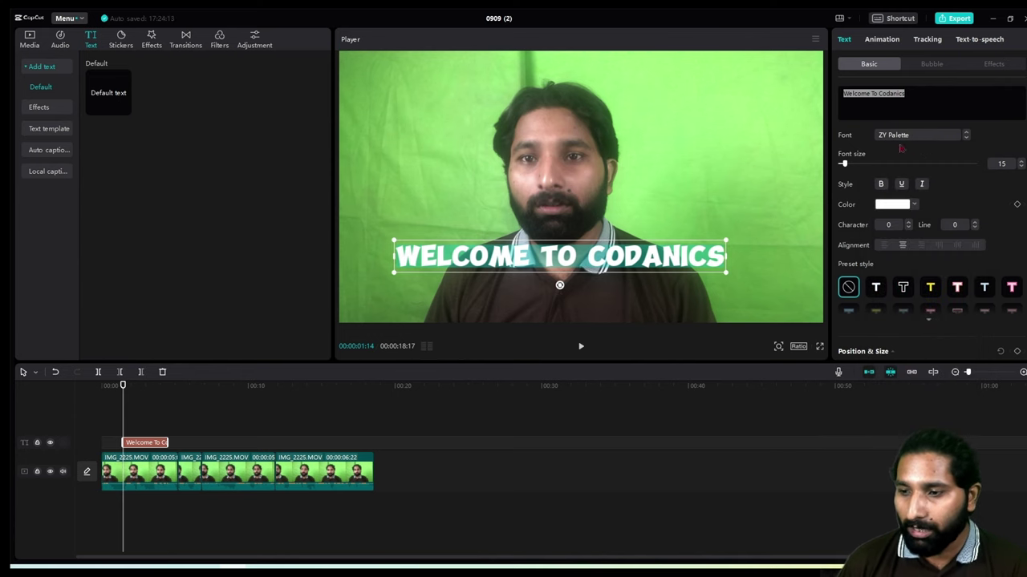
left_click_drag(852, 165, 846, 167)
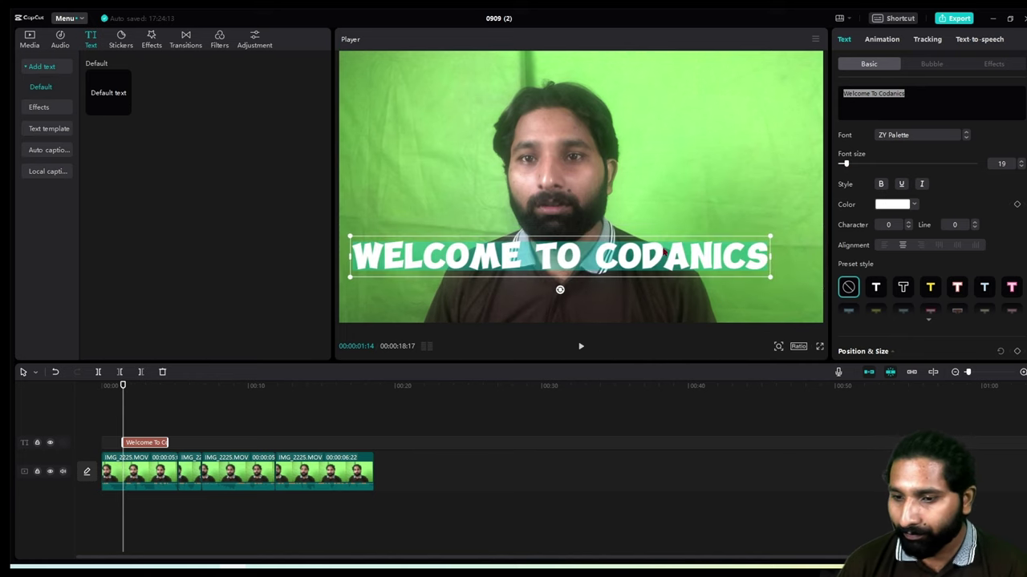
- Center the title horizontally, lower across the speaker's chest, and make its text italic
left_click_drag(660, 256, 682, 272)
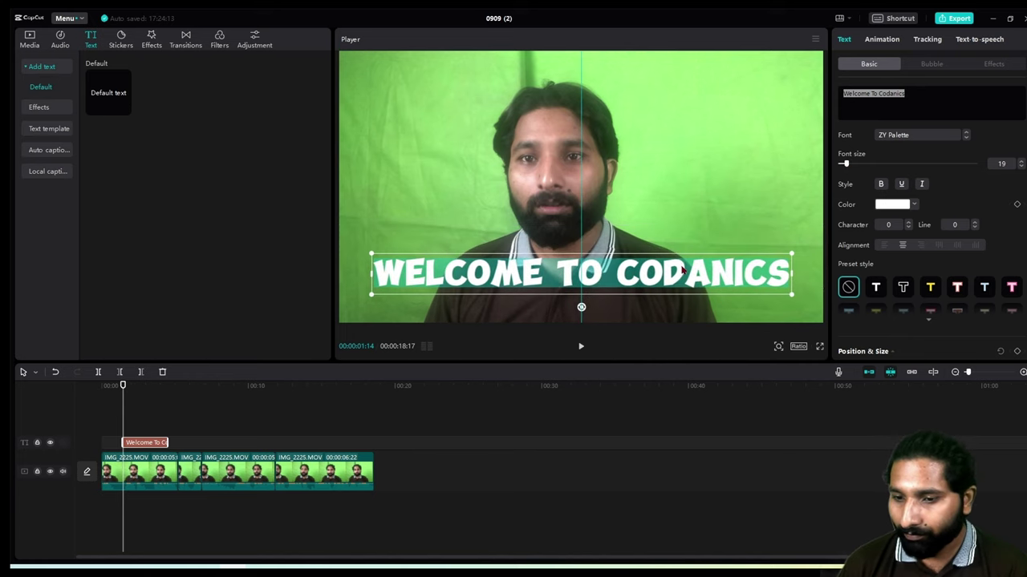
left_click(902, 185)
left_click(921, 184)
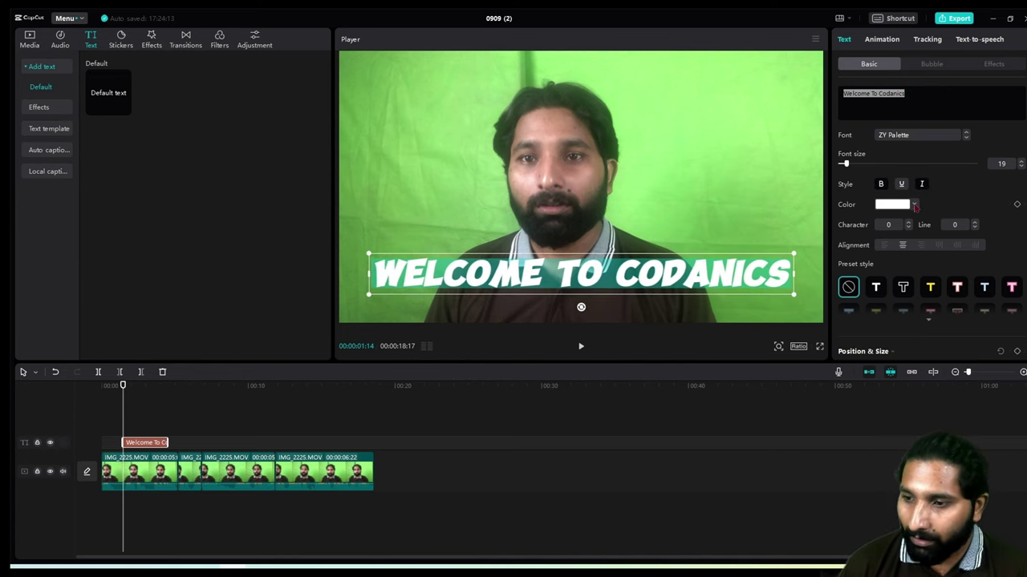
- Set the title's text color to the dark red preset B71C1C
left_click(914, 205)
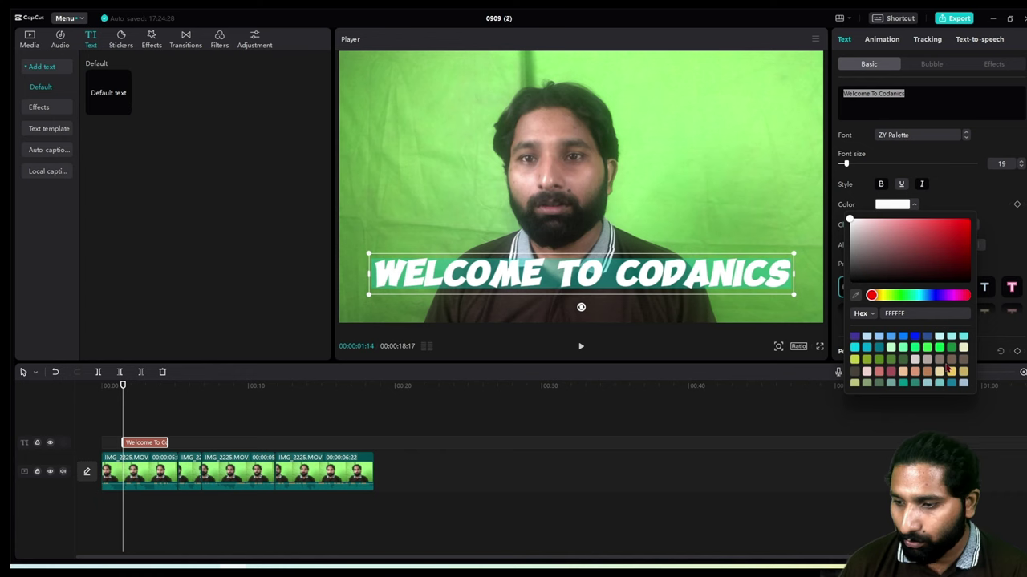
left_click(890, 374)
scroll(882, 374, "down", 1)
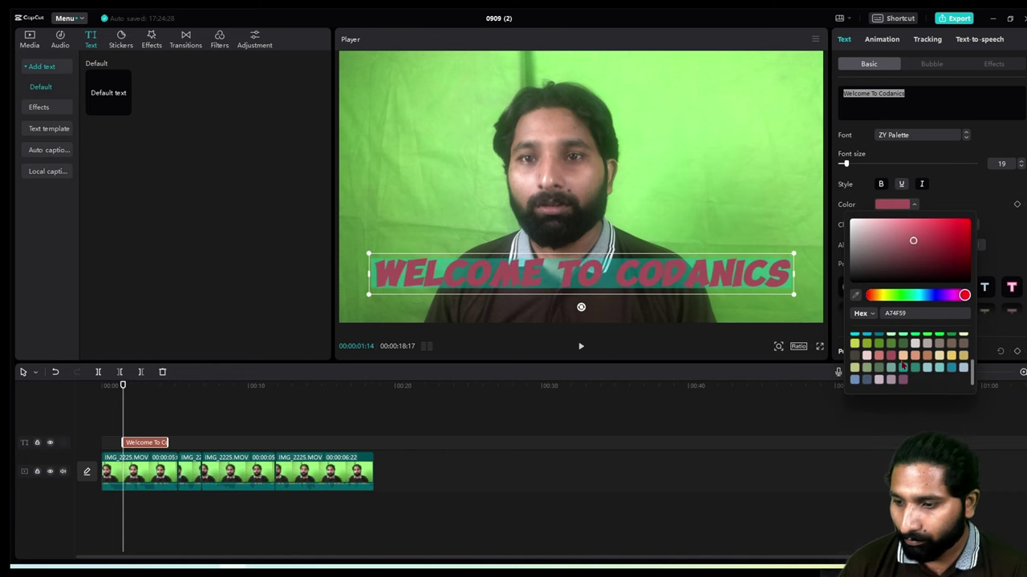
left_click(867, 369)
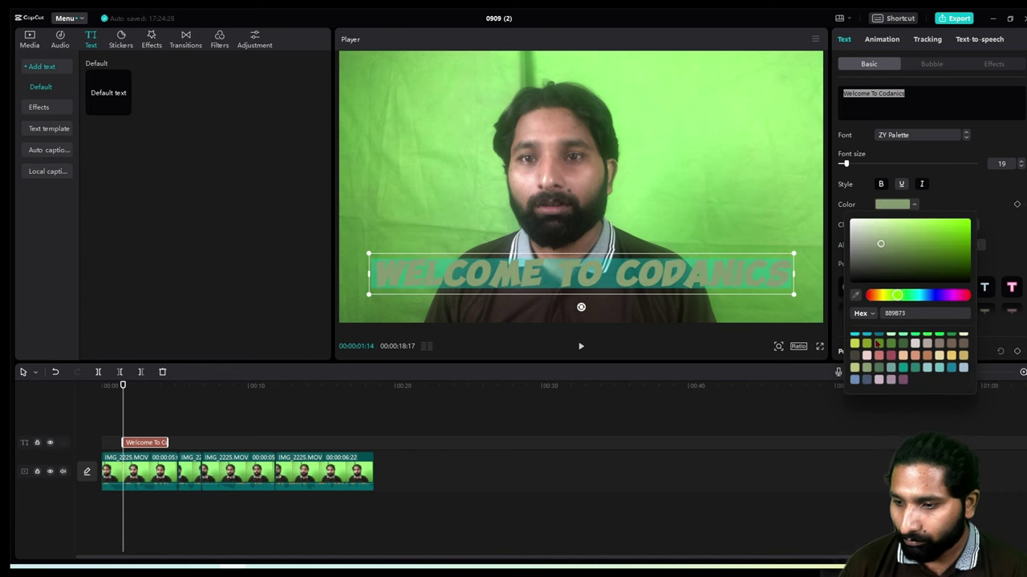
left_click(878, 345)
scroll(880, 354, "up", 1)
scroll(881, 355, "up", 3)
left_click(879, 351)
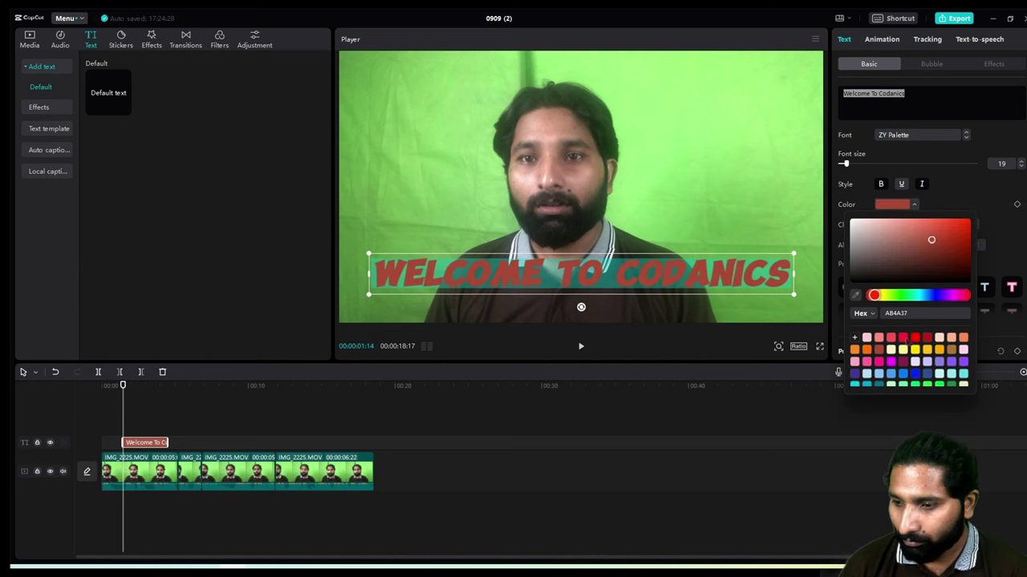
left_click(903, 338)
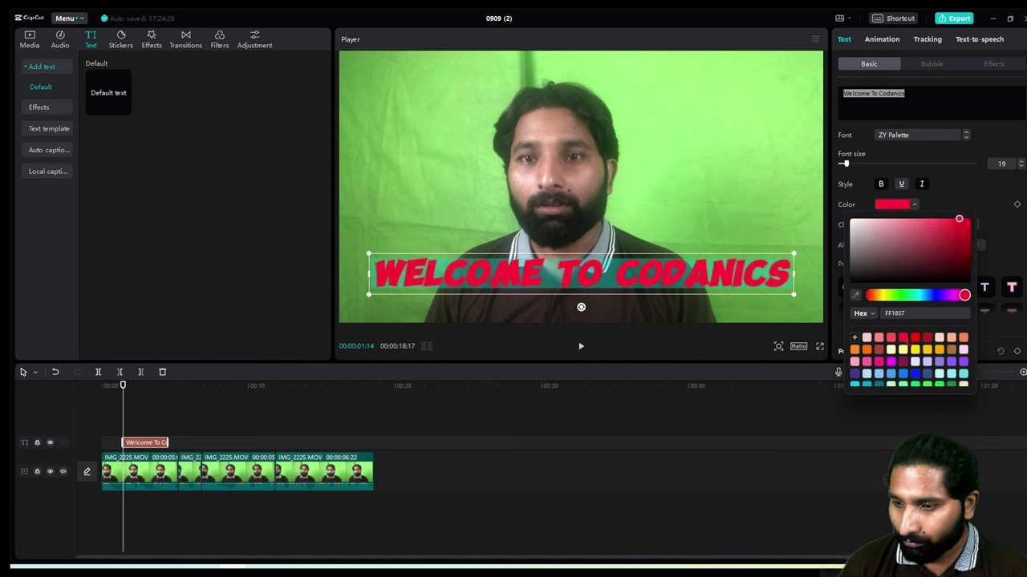
left_click(915, 338)
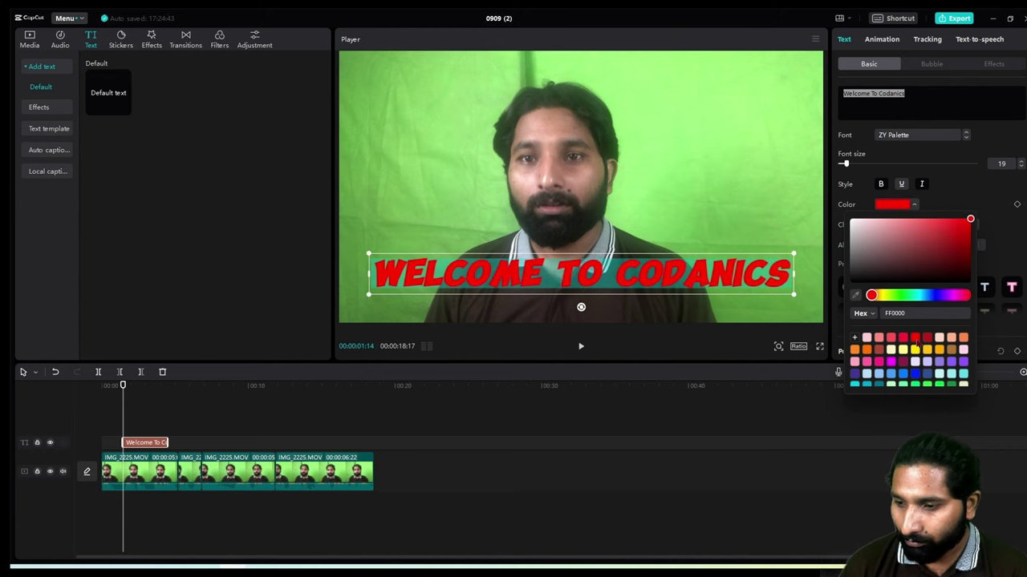
left_click(927, 339)
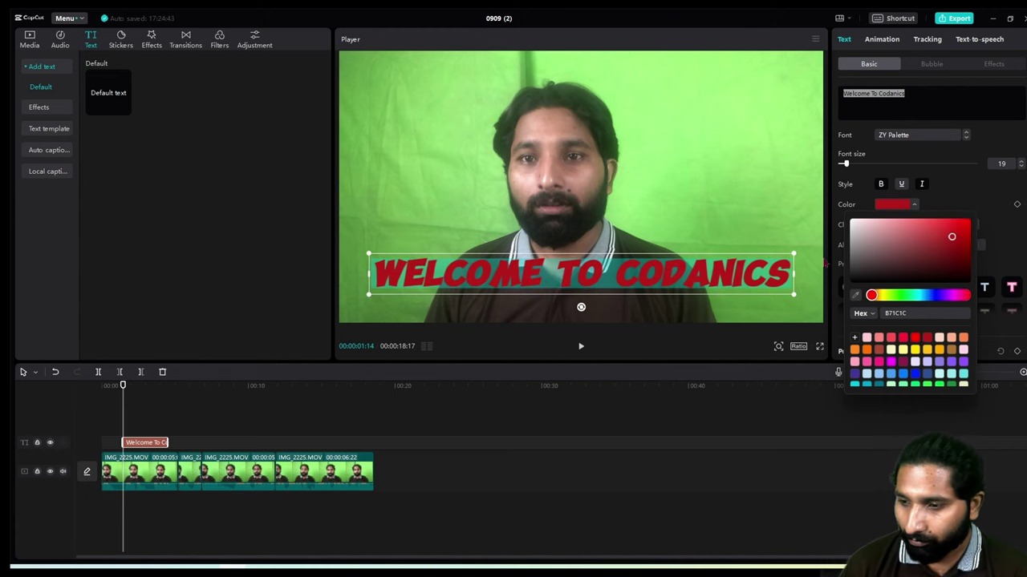
left_click(774, 200)
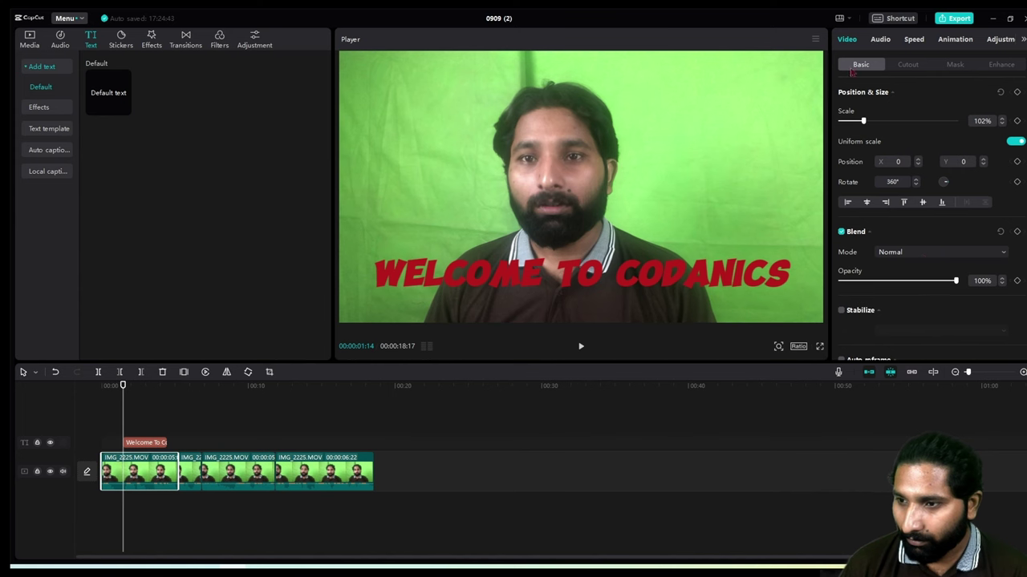
- Reduce the scale of the "Welcome To Codanics" title to 65%
left_click(735, 265)
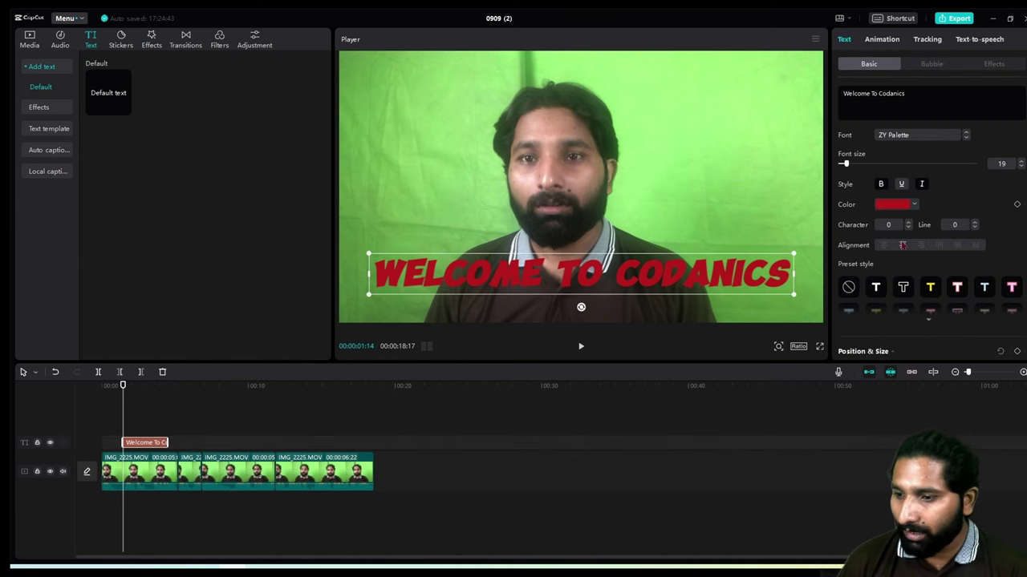
scroll(906, 239, "down", 2)
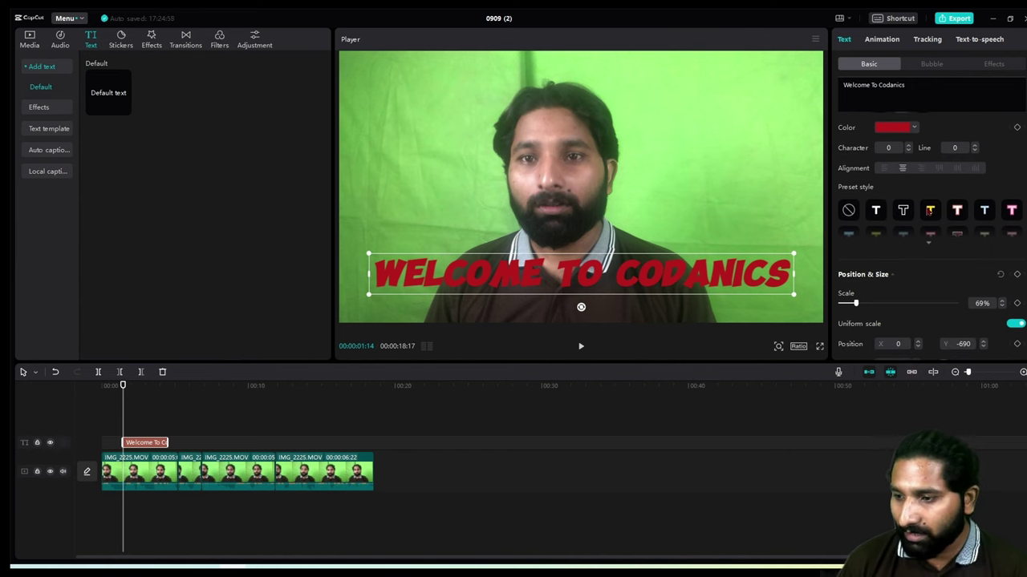
scroll(930, 212, "down", 4)
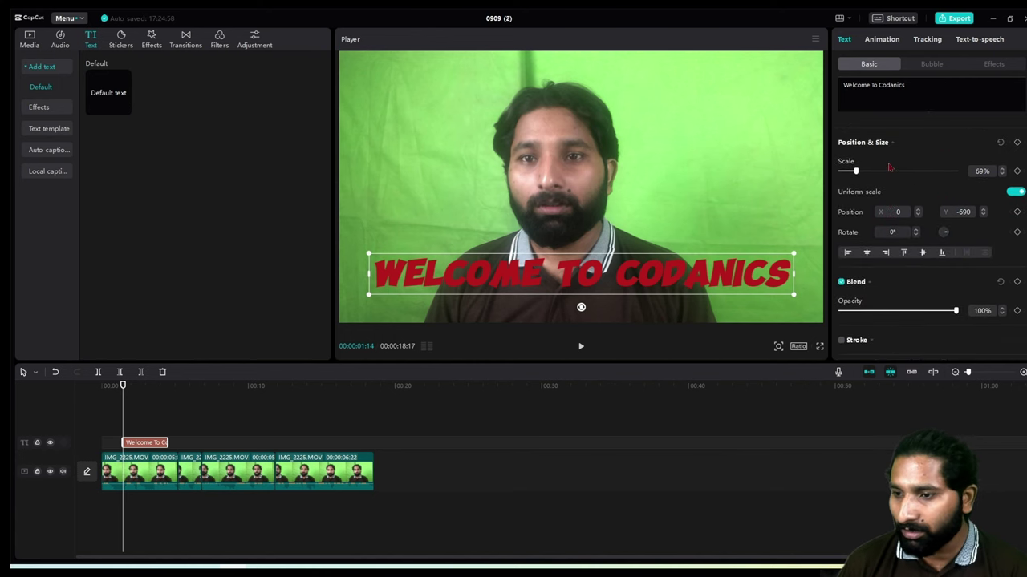
mouse_move(856, 171)
left_mouse_down()
mouse_move(870, 171)
mouse_move(853, 172)
mouse_move(855, 183)
left_mouse_up()
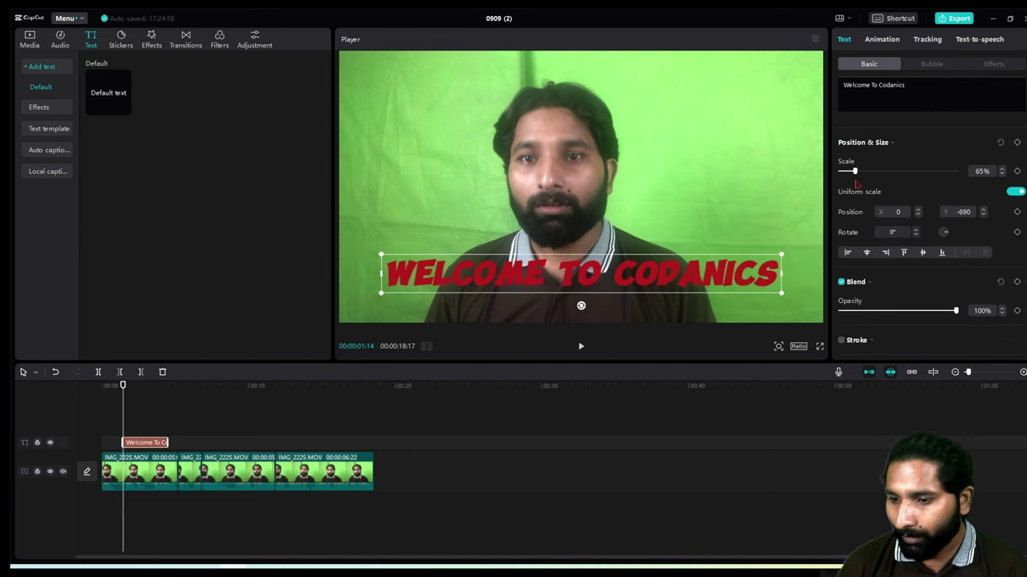
scroll(894, 253, "down", 1)
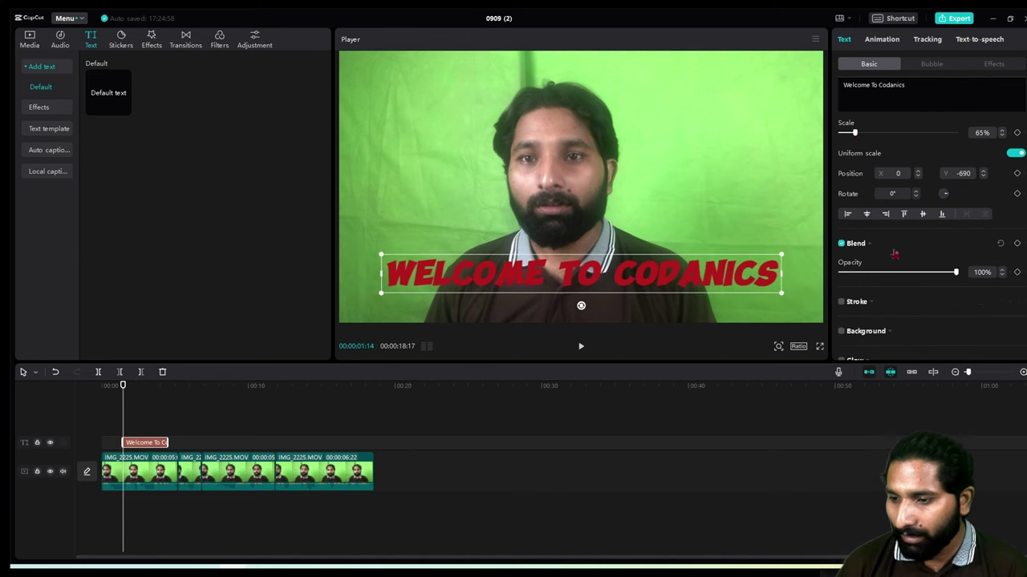
scroll(956, 301, "down", 1)
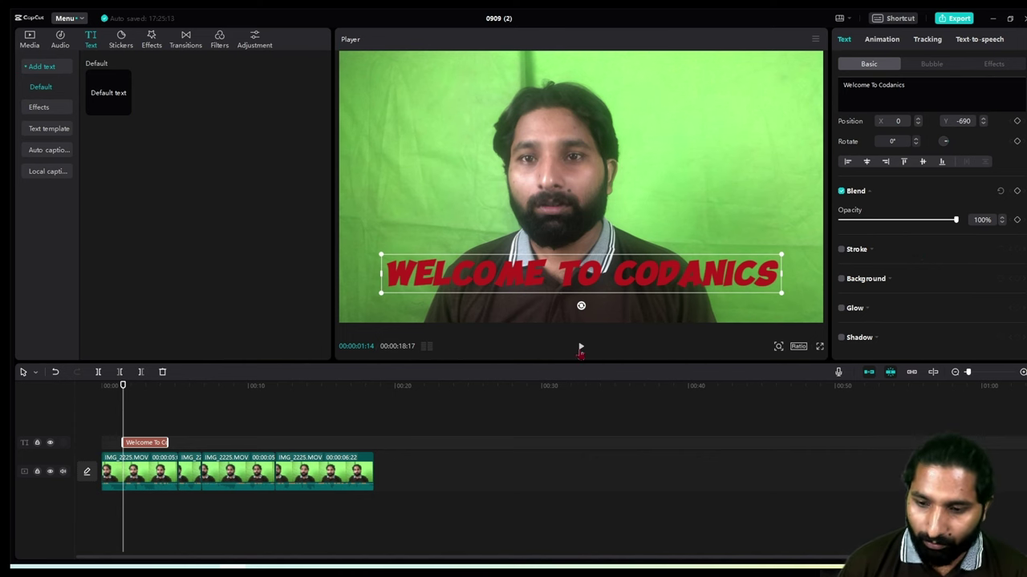
- Trim the end of the title clip to 00:00:03:07 and play the timeline onward from there
left_click(581, 348)
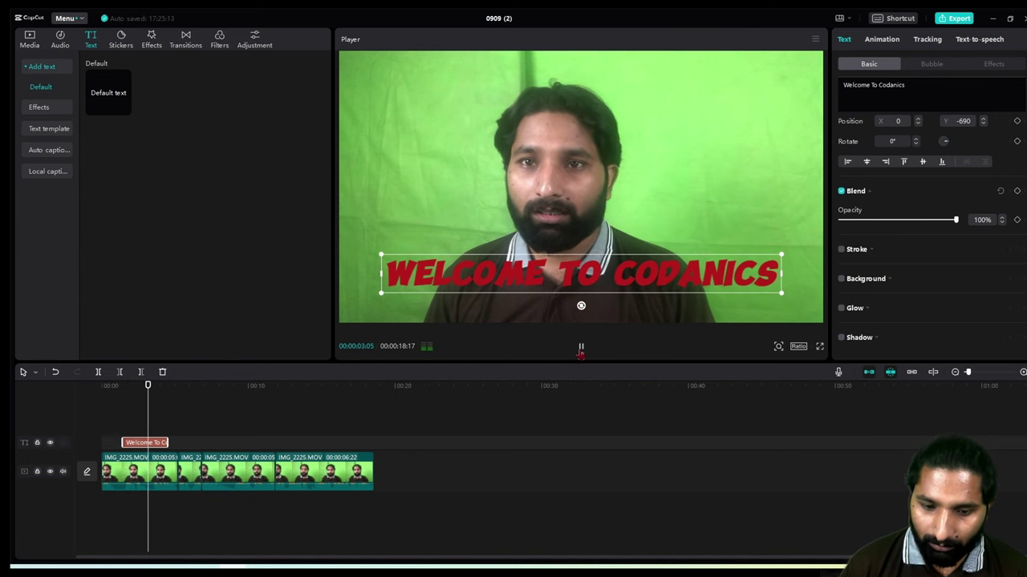
left_click(581, 348)
left_click_drag(169, 440, 149, 442)
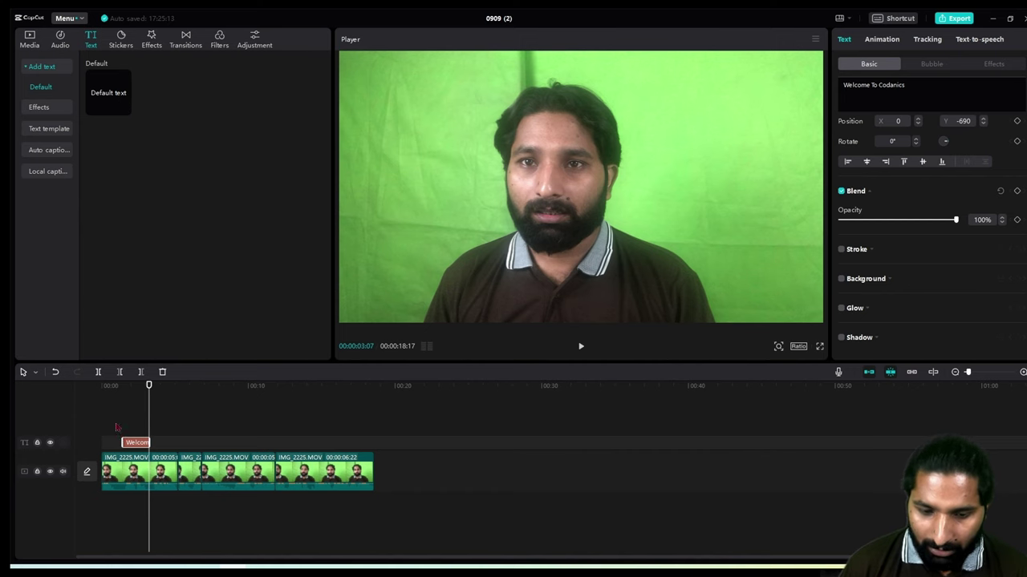
left_click(116, 425)
left_click(579, 348)
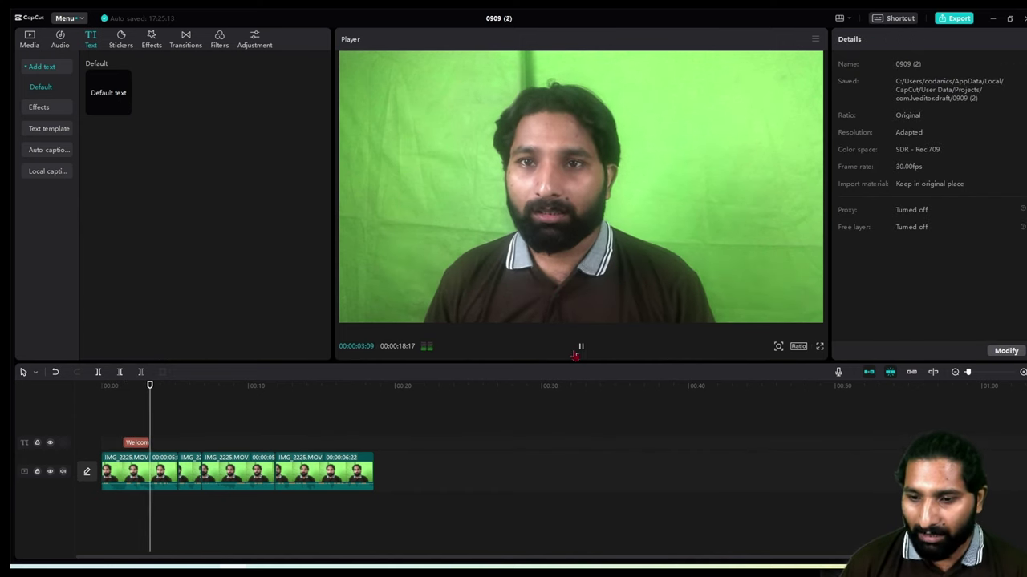
left_click(579, 348)
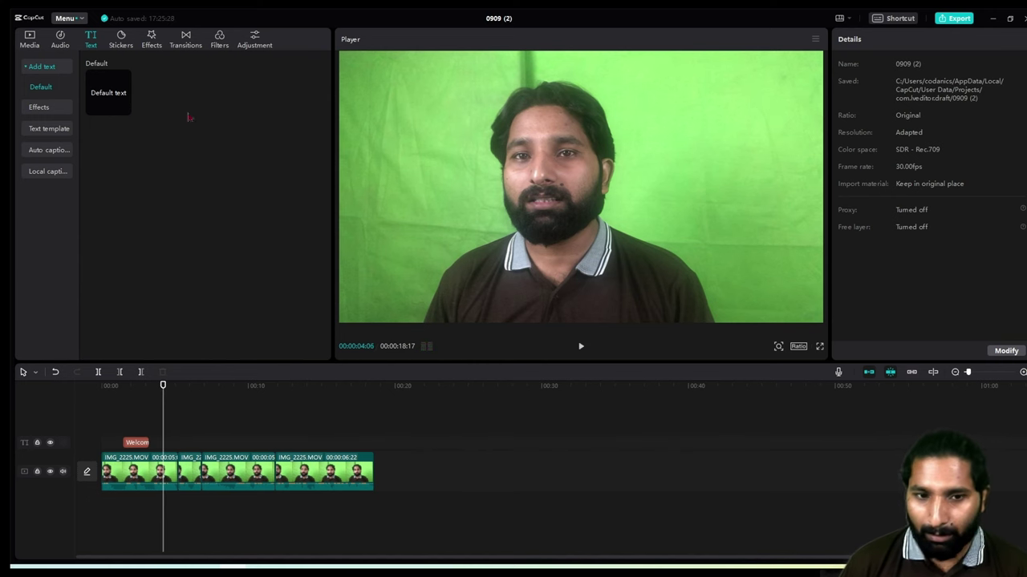
- Browse the available text effects, text templates and auto captions, and return to the default text option
left_click(38, 108)
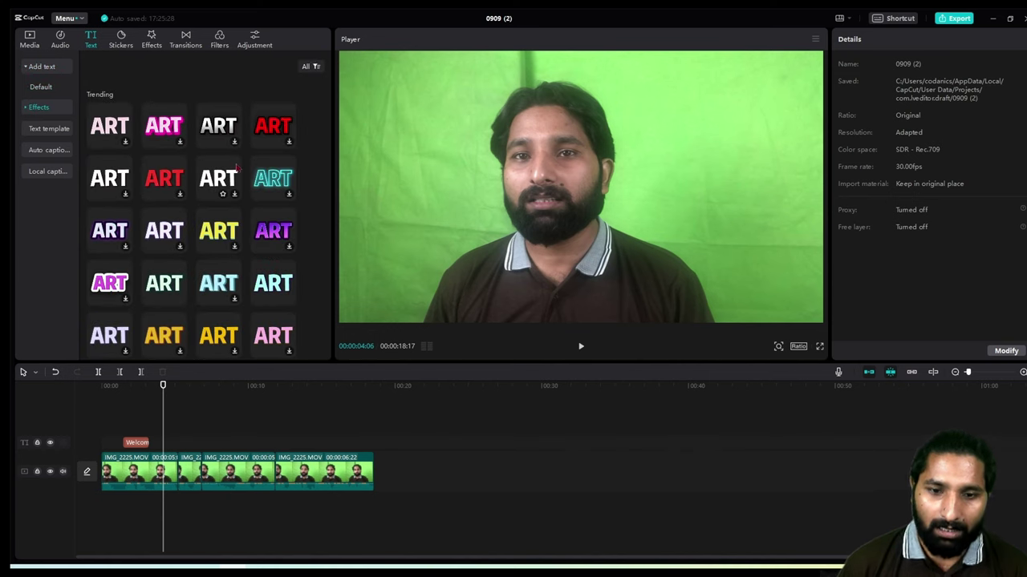
scroll(234, 194, "down", 5)
scroll(235, 194, "down", 2)
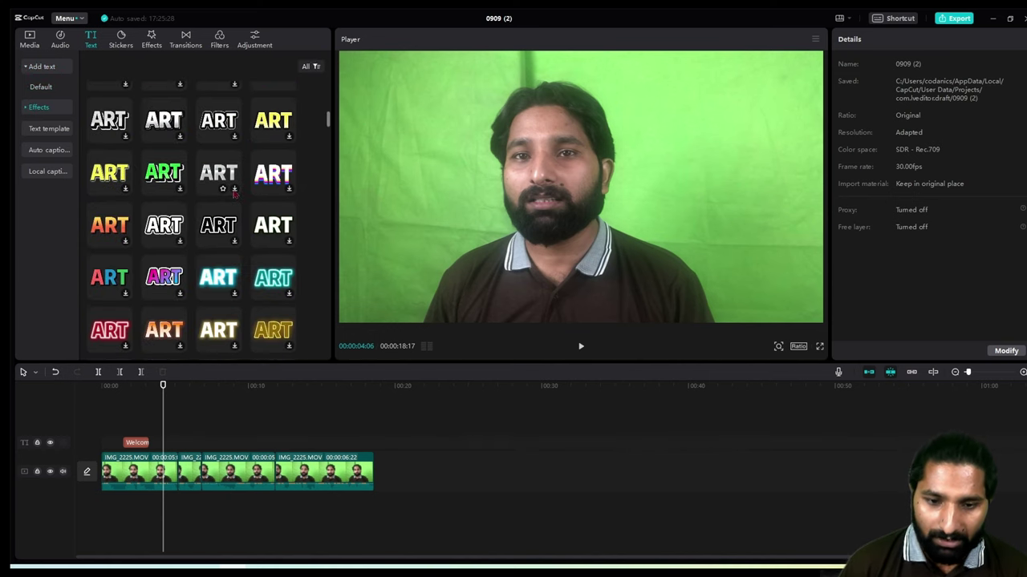
scroll(233, 214, "down", 4)
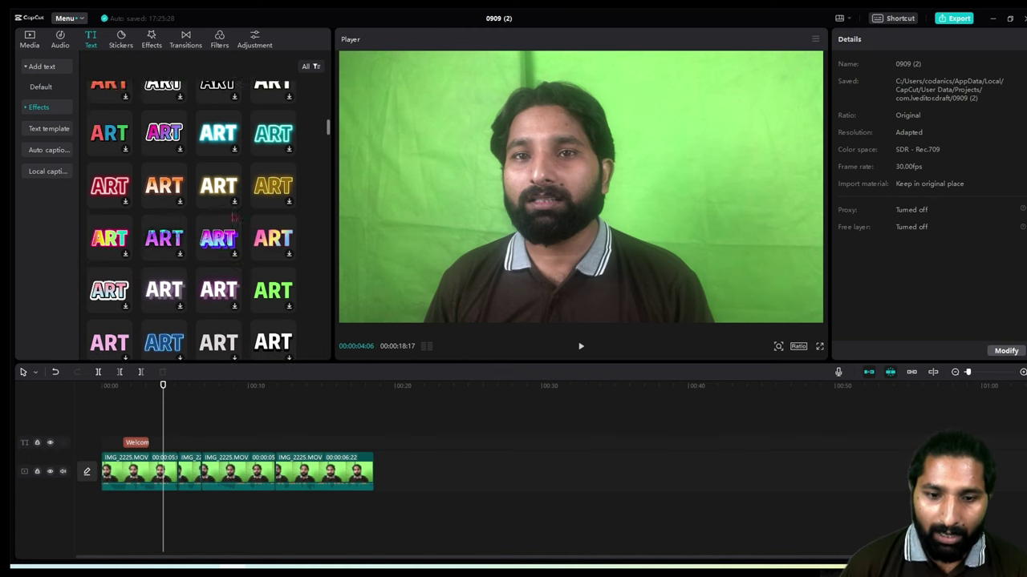
left_click(48, 132)
scroll(241, 255, "down", 3)
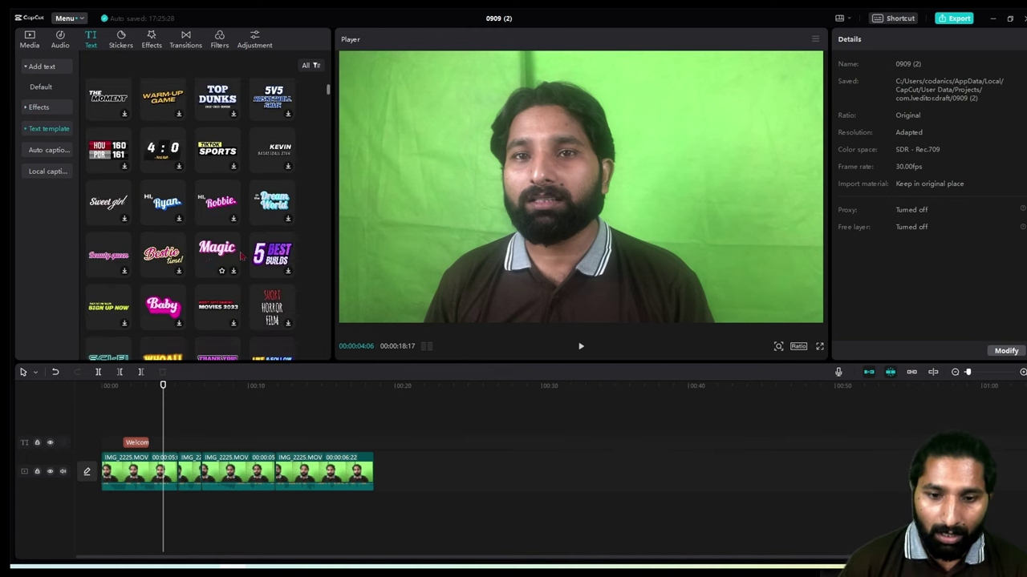
scroll(240, 255, "down", 6)
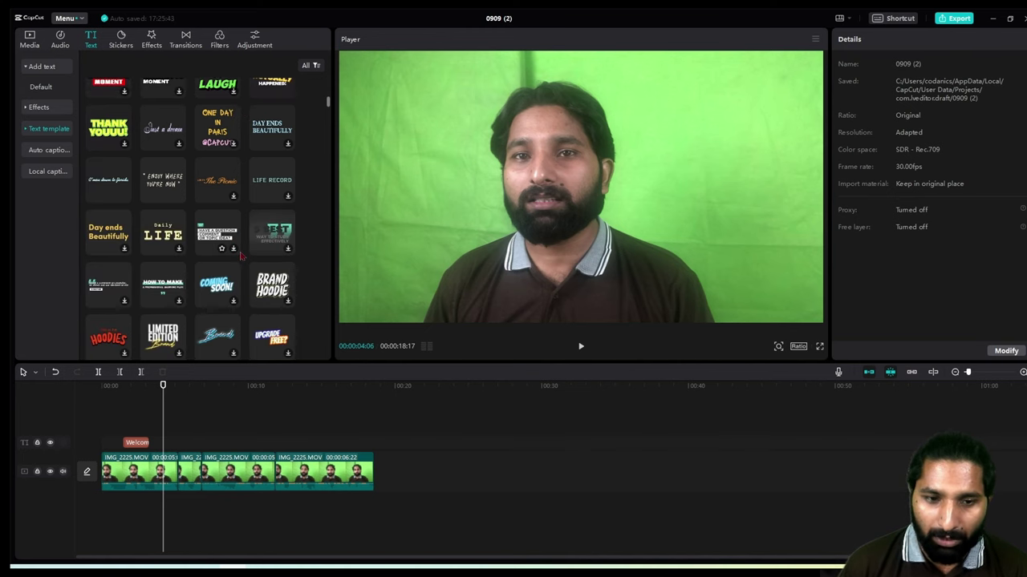
left_click(48, 150)
left_click(38, 87)
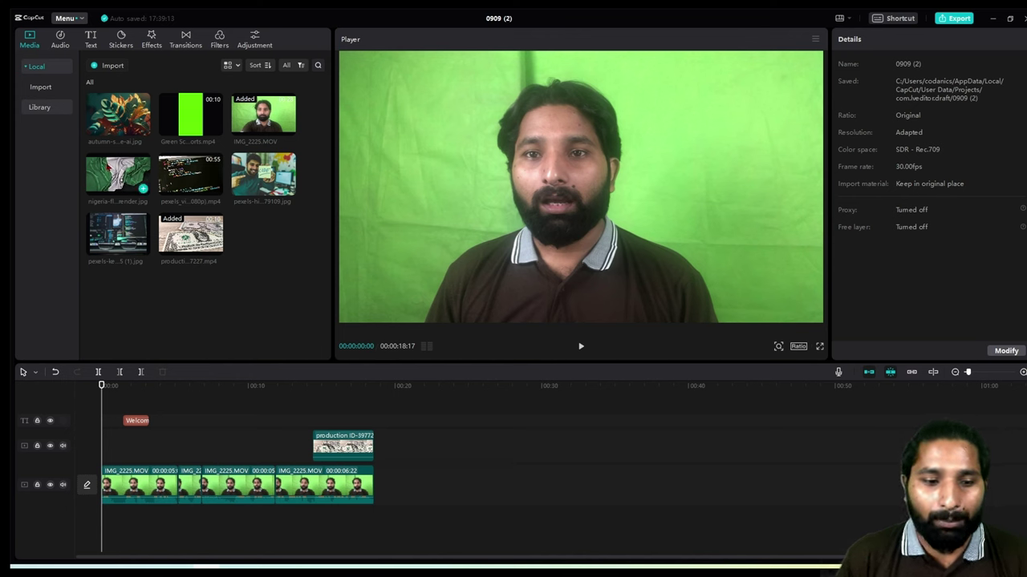
- Look through the music tracks in CapCut's audio library and in YouTube Studio's Audio library in the browser
left_click(59, 40)
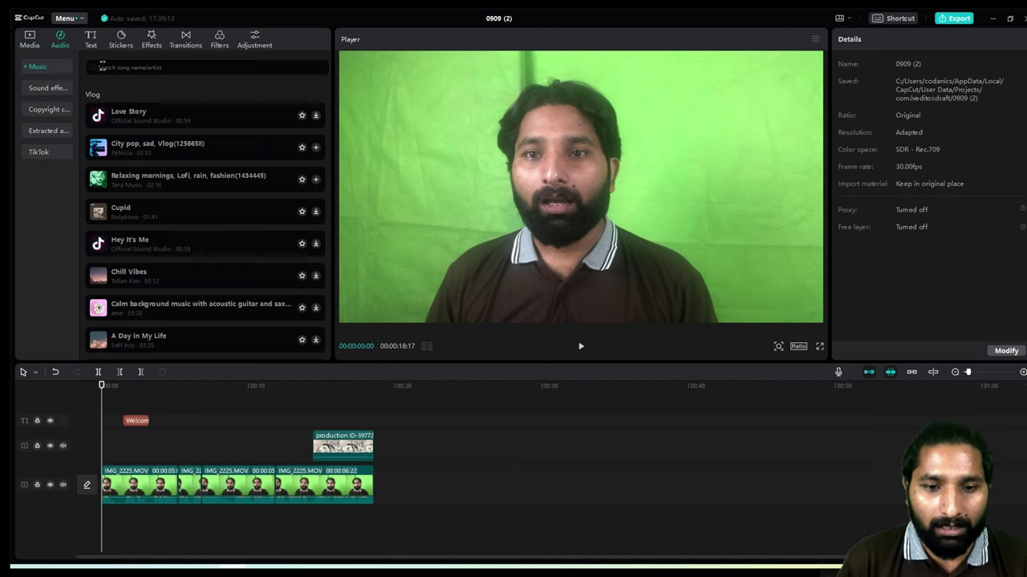
scroll(219, 115, "down", 5)
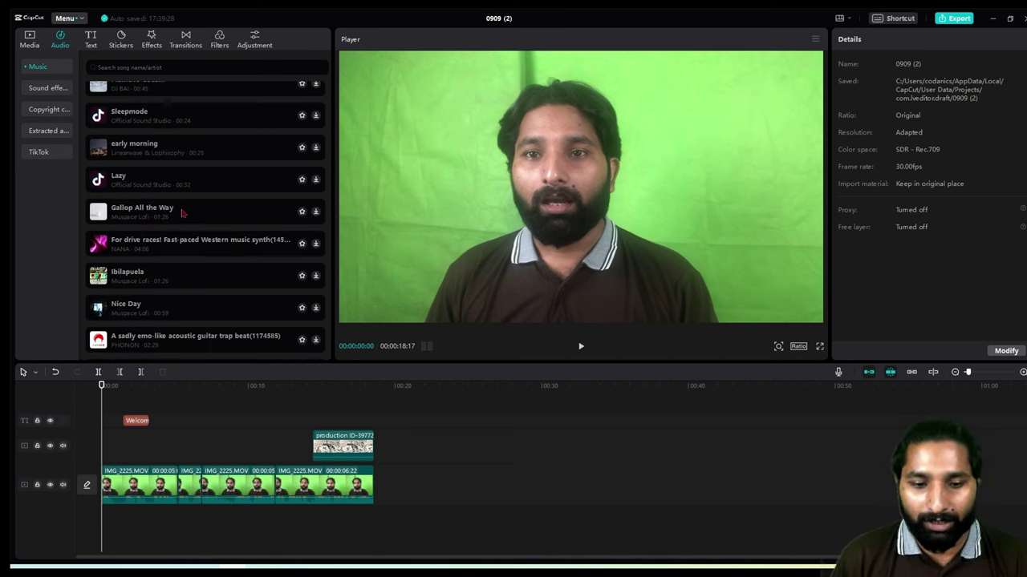
scroll(187, 243, "up", 3)
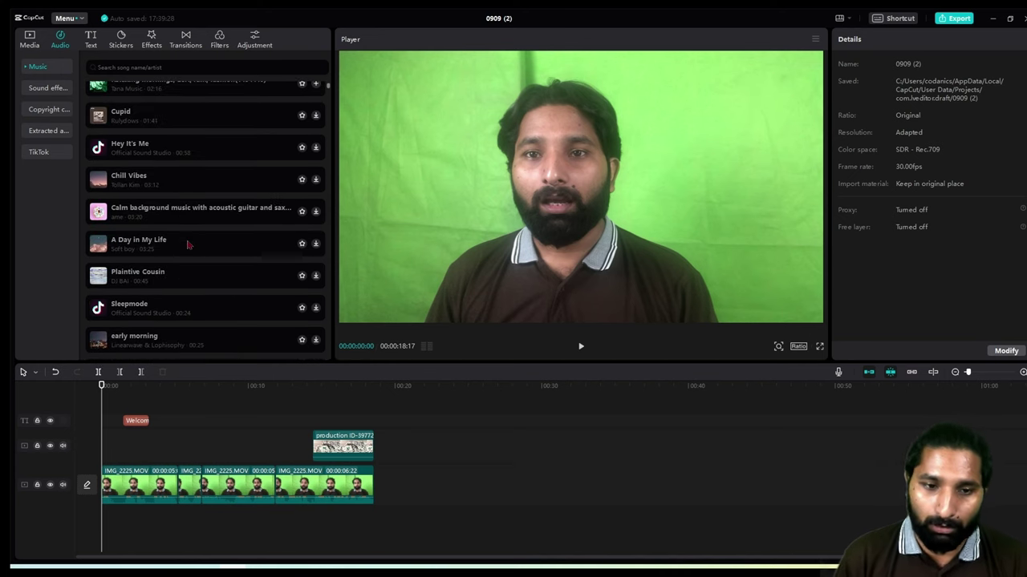
scroll(187, 245, "up", 2)
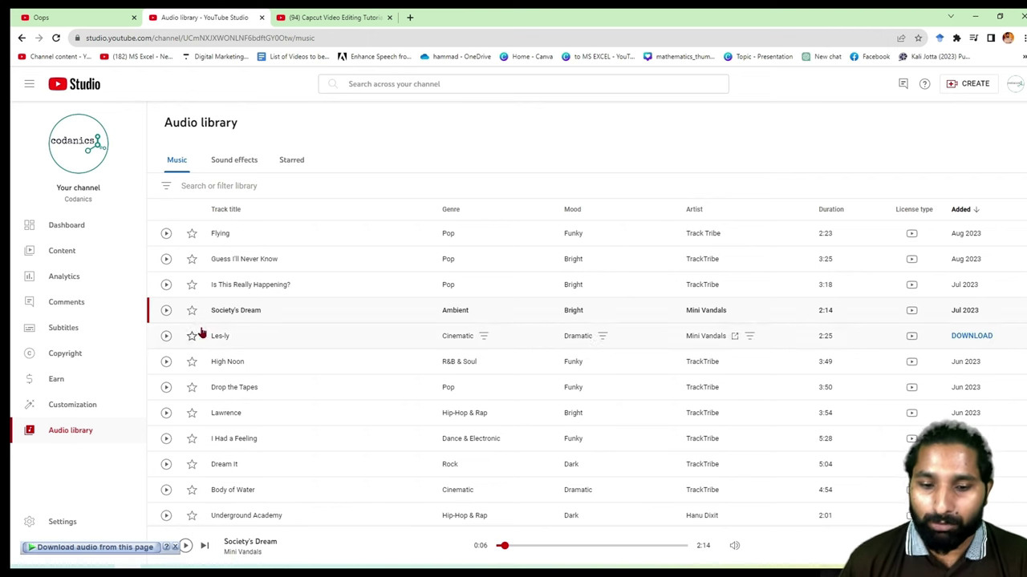
scroll(235, 476, "down", 10)
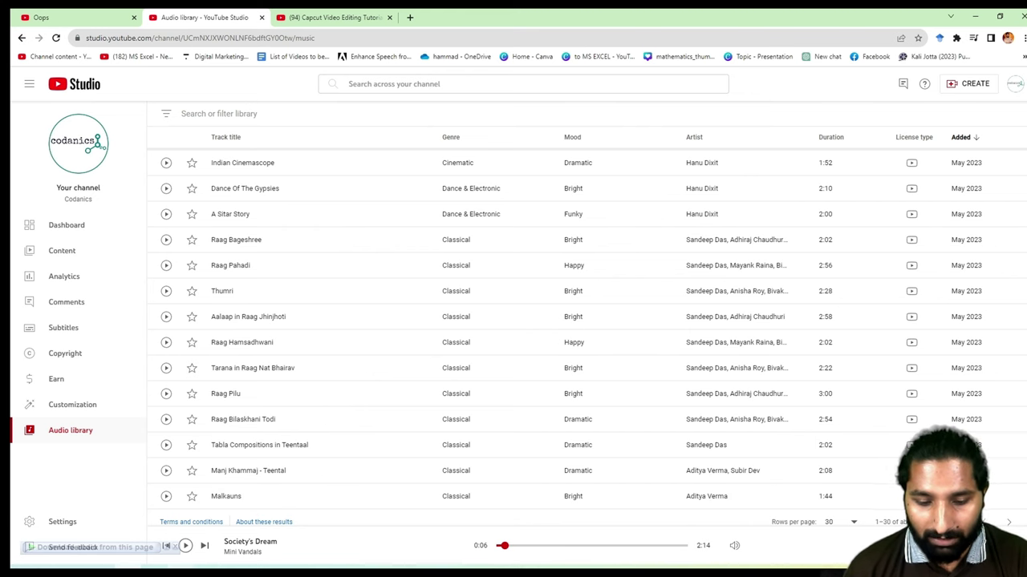
left_click_drag(31, 547, 229, 571)
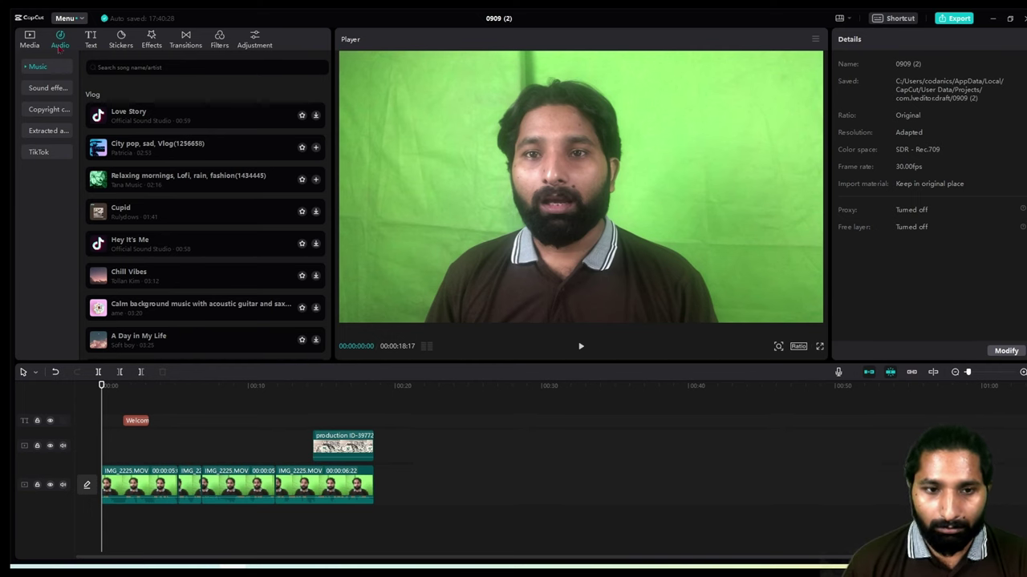
- Import the Society's Dream - Mini Vandals audio file and place it on the timeline below the main video, starting at 00:00
left_click(34, 41)
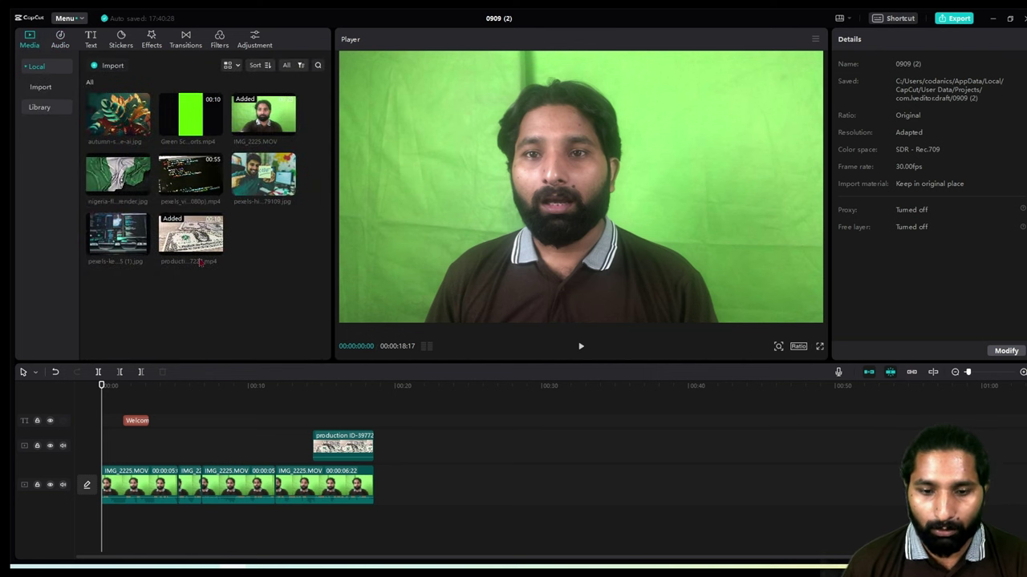
left_click(112, 65)
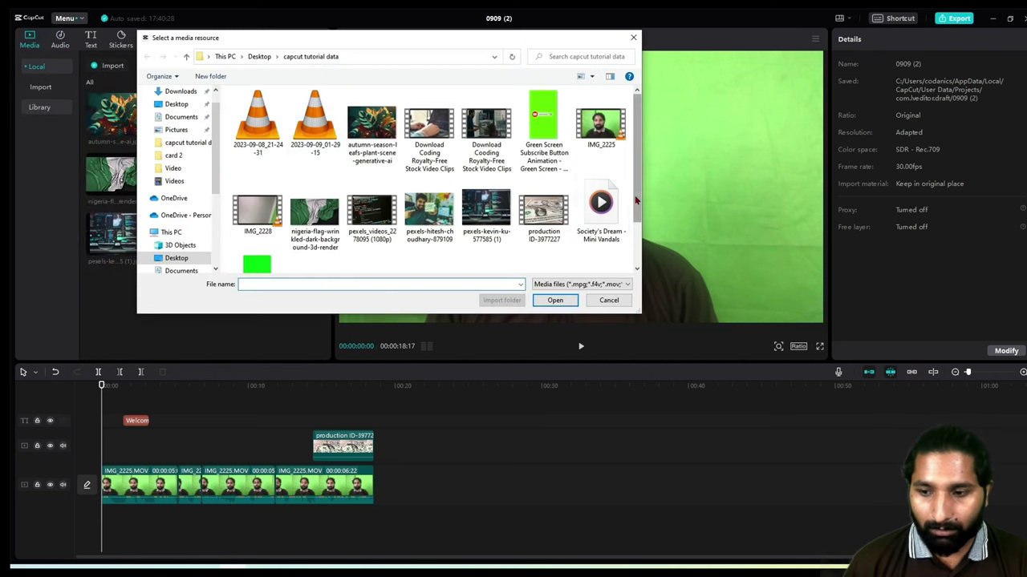
left_click(600, 207)
left_click(554, 300)
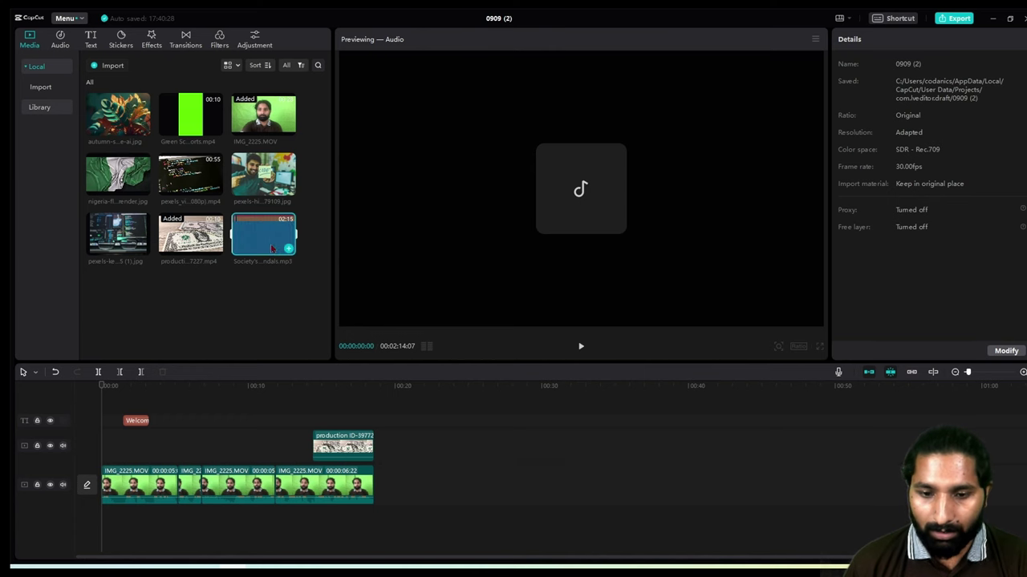
left_click_drag(271, 249, 101, 519)
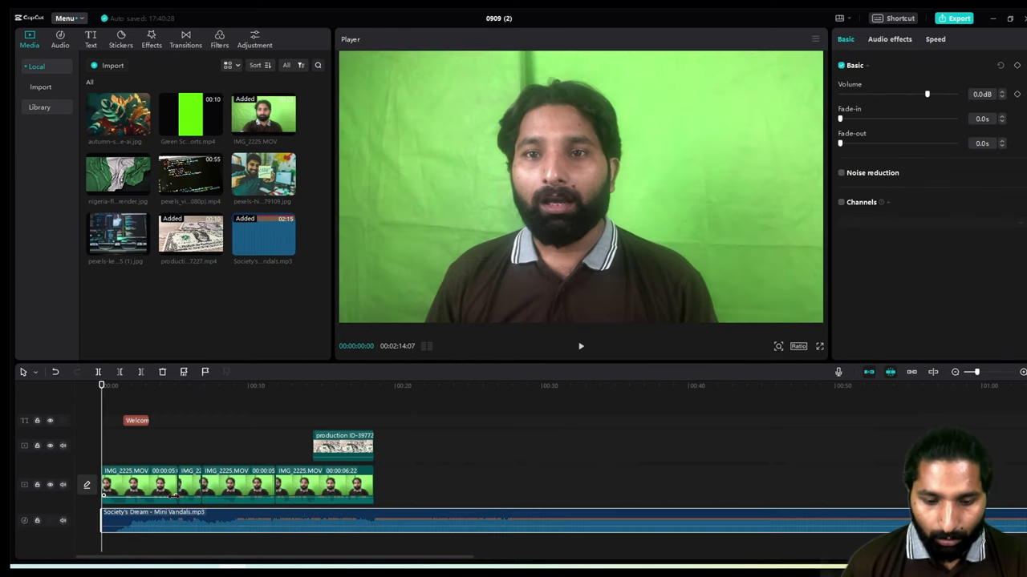
- Split the music clip at 00:00:01:00, delete its opening second and have the remainder start at the beginning of the timeline
left_click(114, 402)
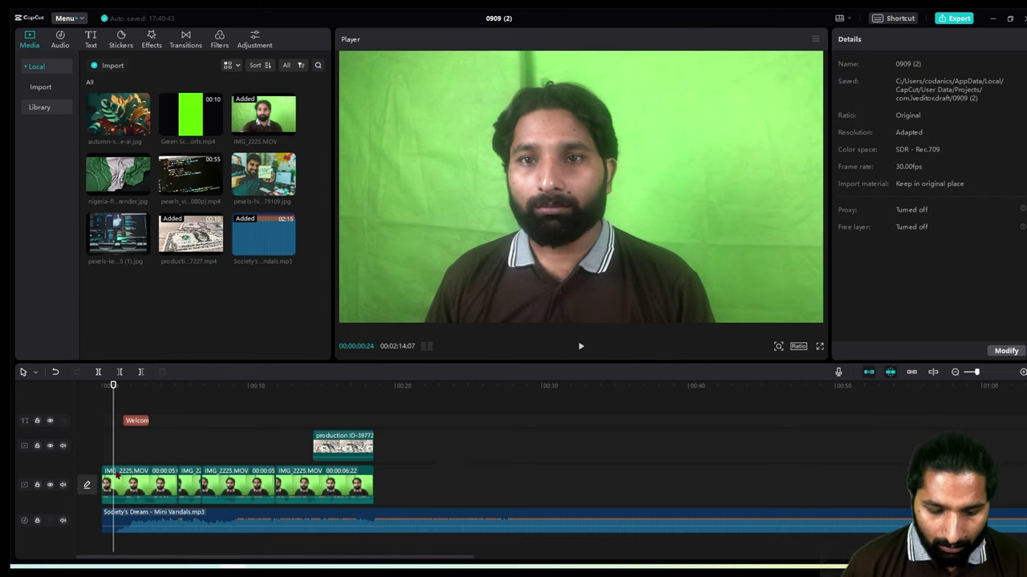
left_click(117, 522)
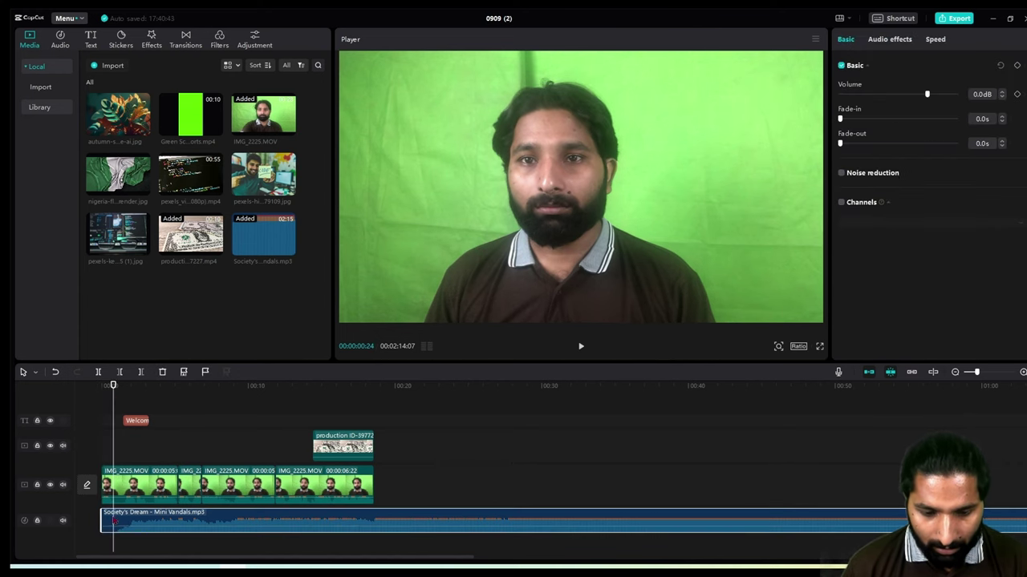
key("space")
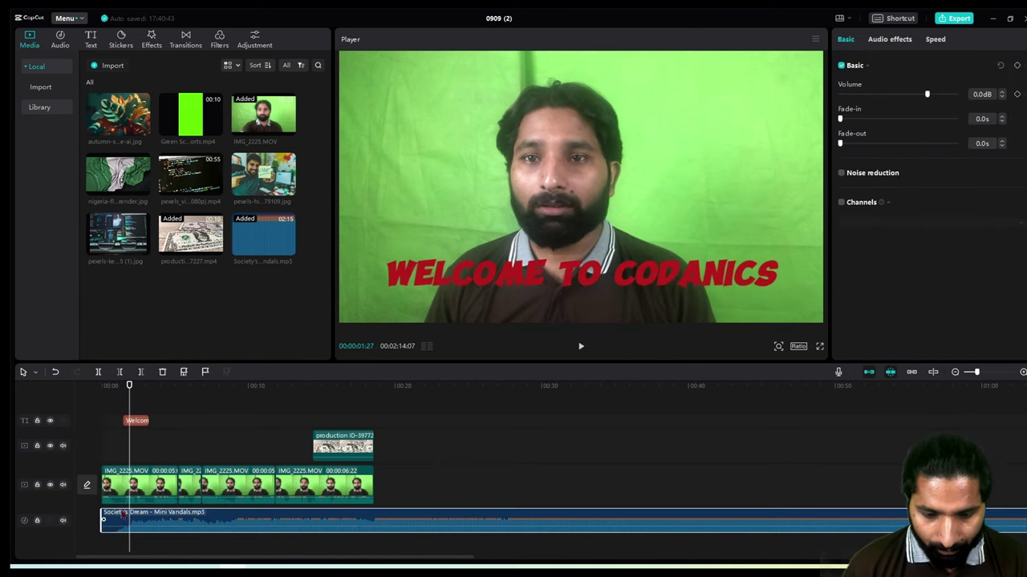
left_click(120, 515)
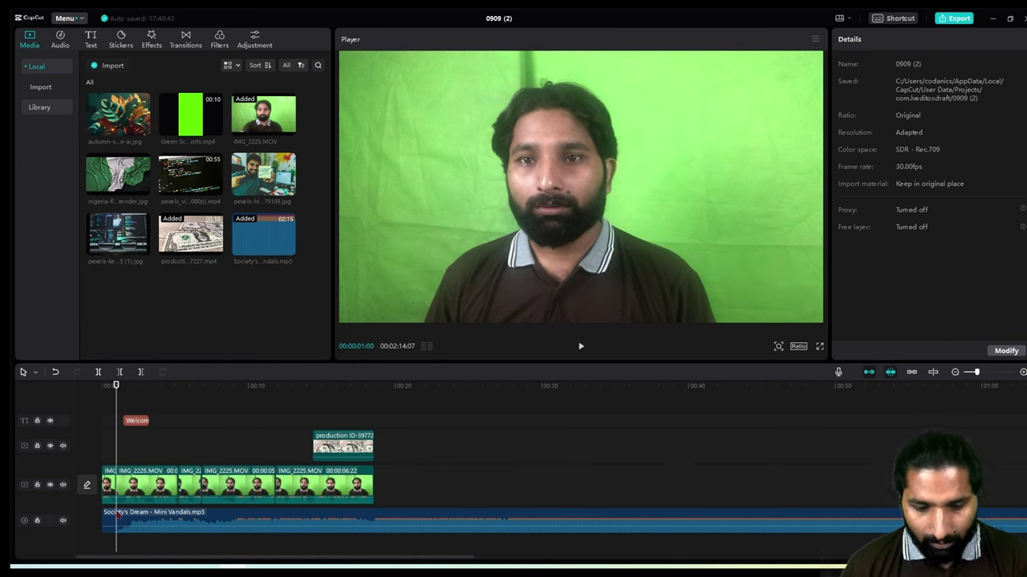
left_click(115, 519)
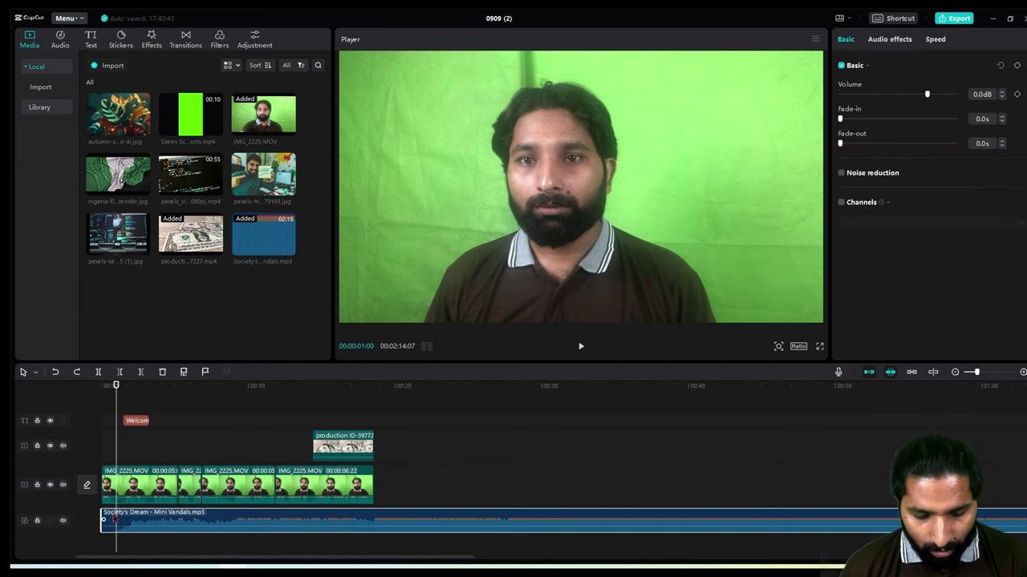
key("ctrl+b")
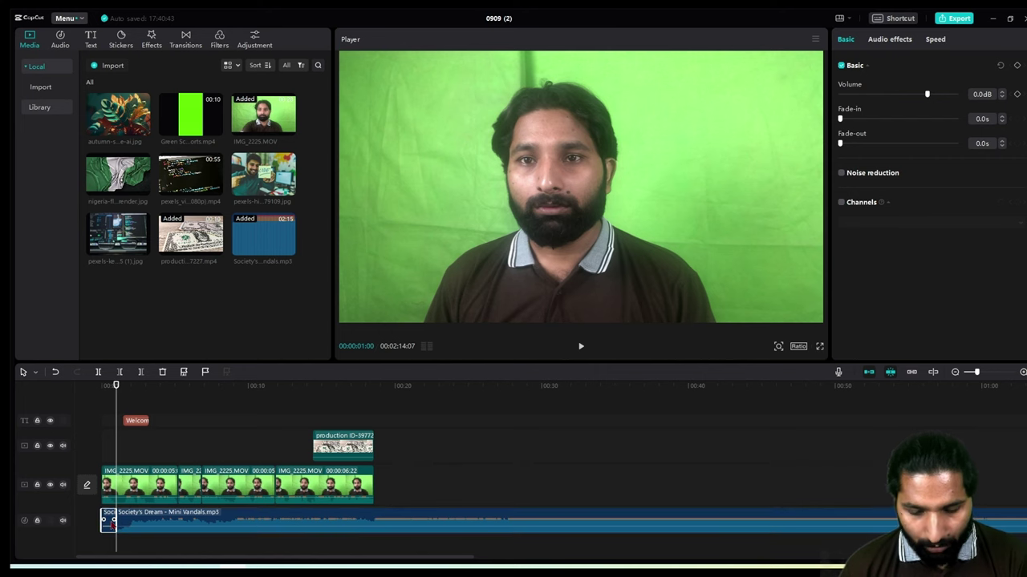
key("Delete")
left_click(113, 522)
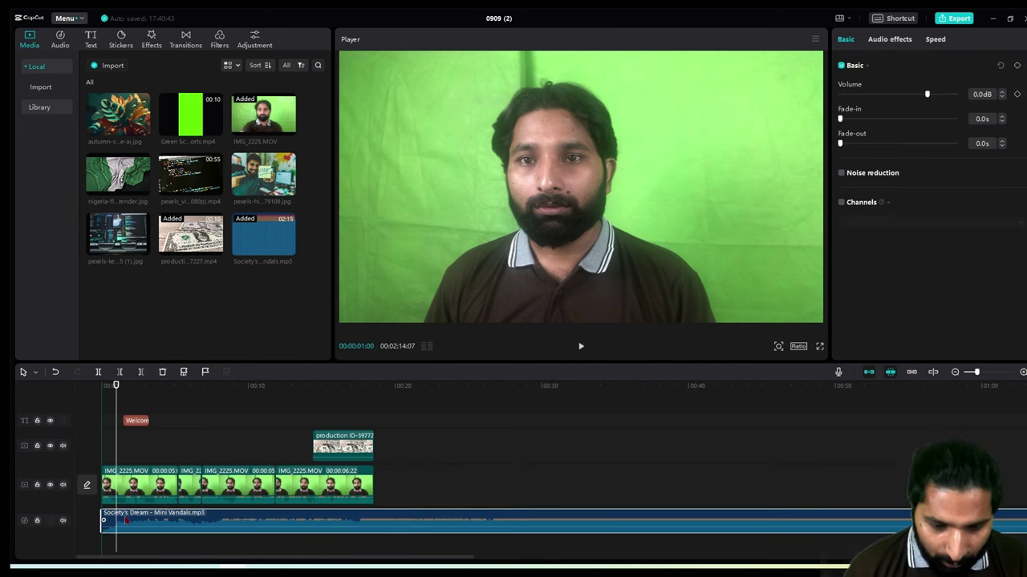
- Play back the video with the music and lower the music clip's volume to -11.7 dB
key("space")
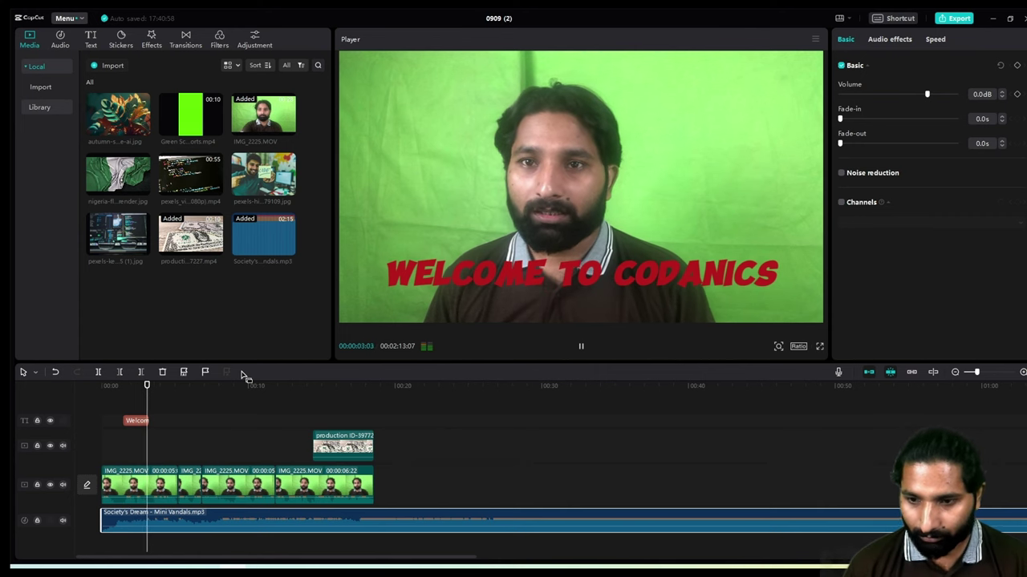
key("space")
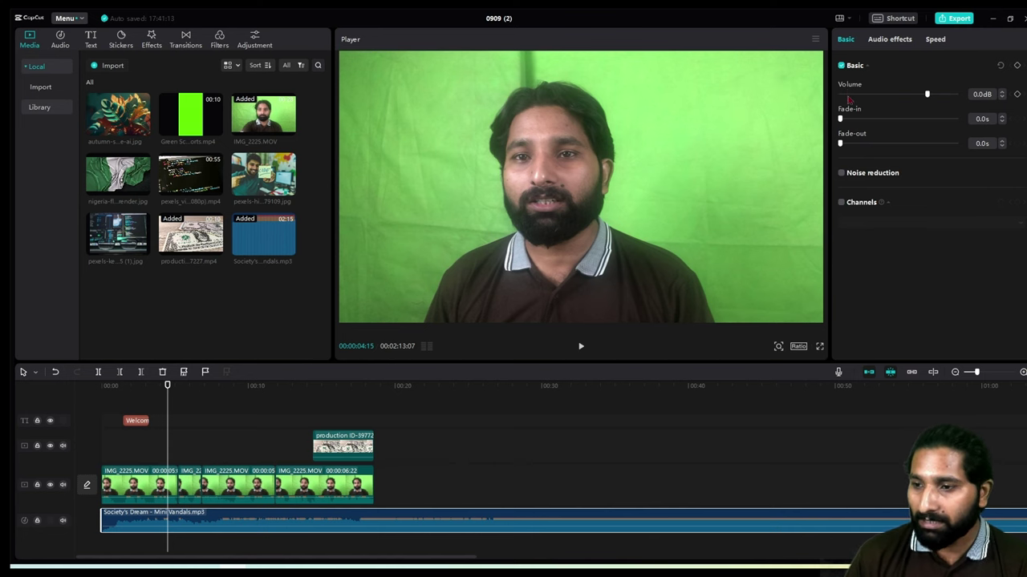
left_click(905, 94)
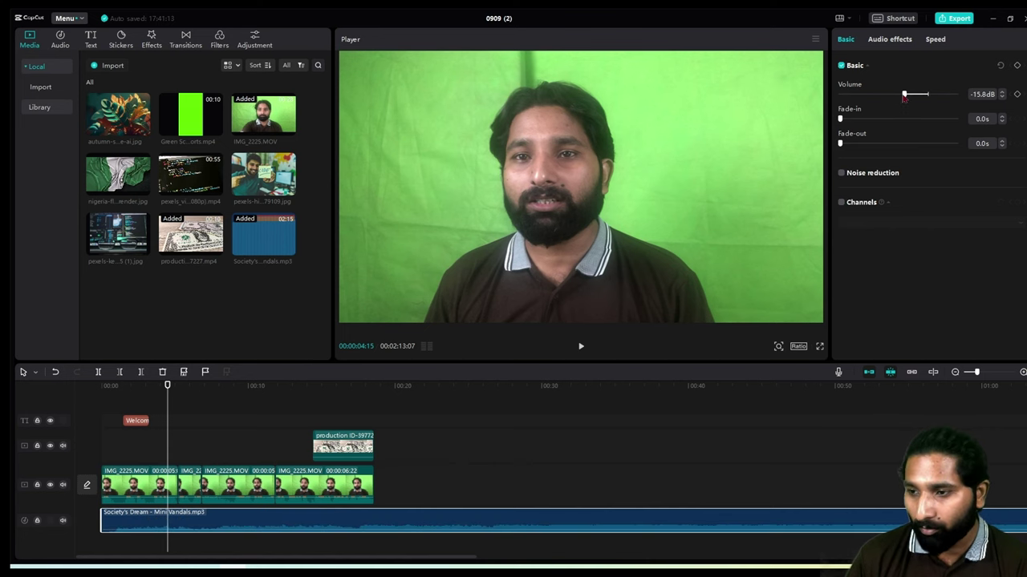
left_click_drag(905, 94, 910, 96)
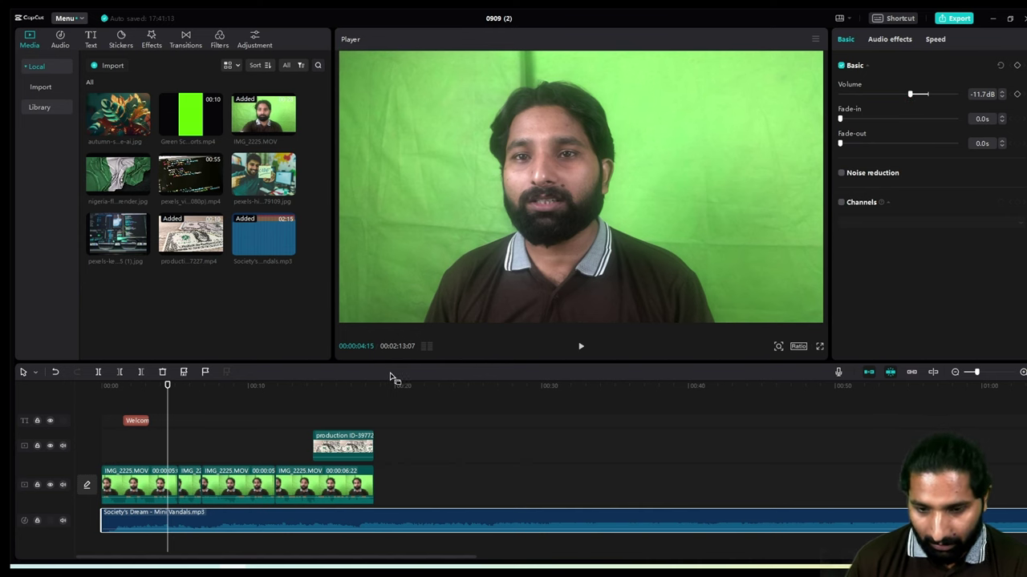
- Play on to about 10 seconds and set the opacity of the darkened third IMG_2225.MOV clip to 100%
left_click(582, 346)
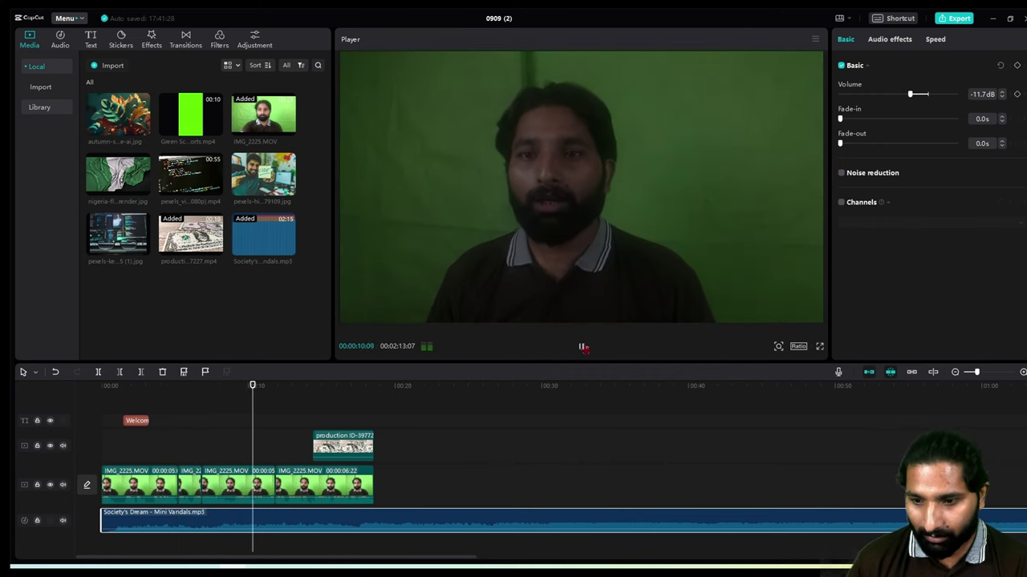
left_click(582, 347)
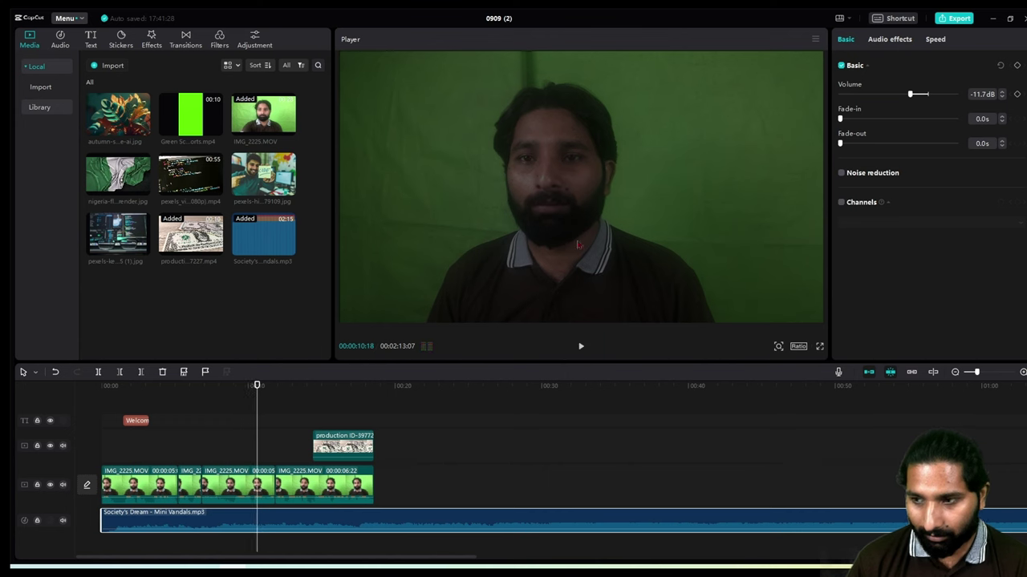
left_click(803, 271)
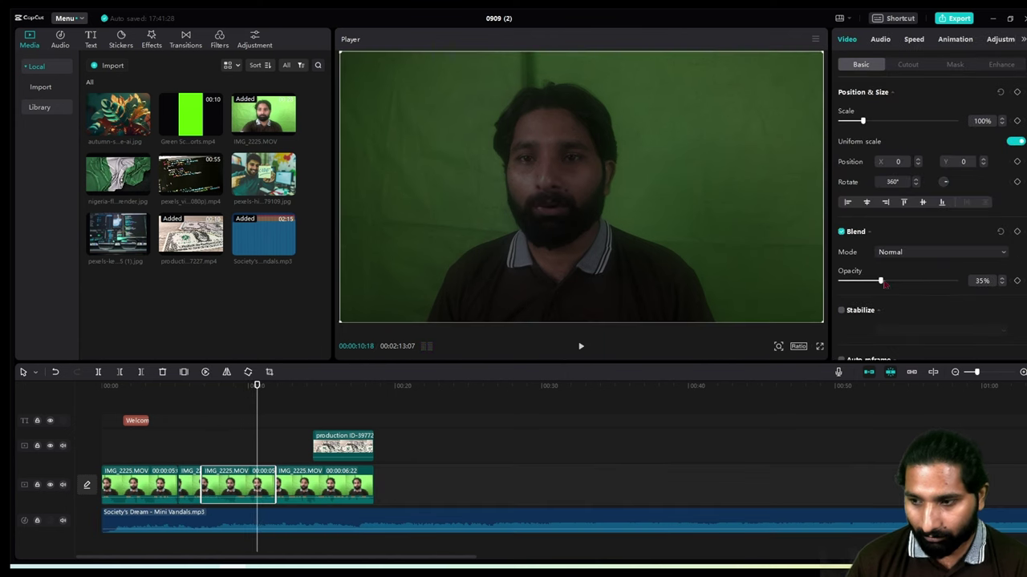
left_click_drag(881, 282, 957, 287)
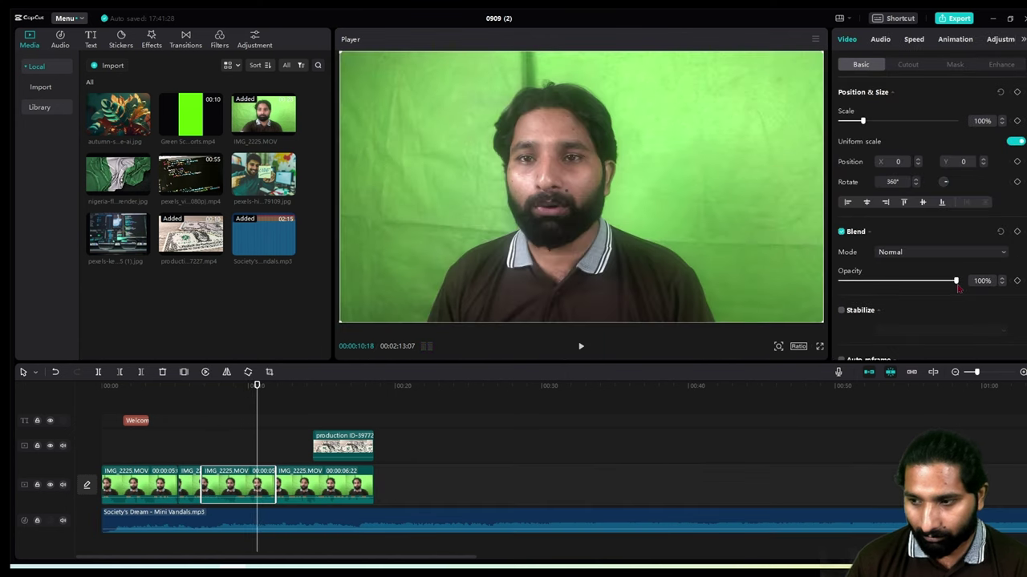
- Play the edit from the start to judge the mix and reduce the music clip's volume to -16.9 dB
left_click(203, 433)
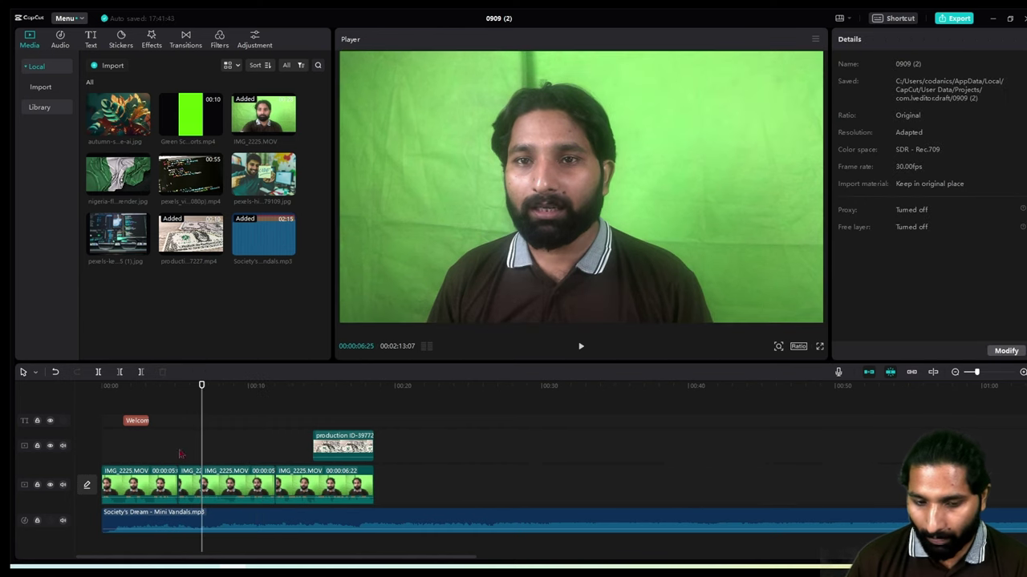
left_click(97, 408)
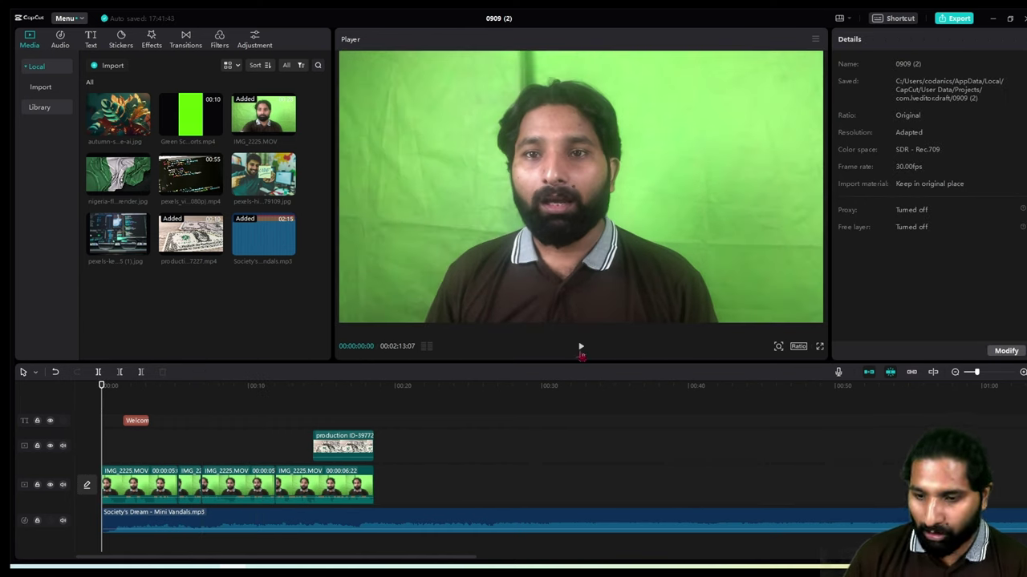
left_click(581, 347)
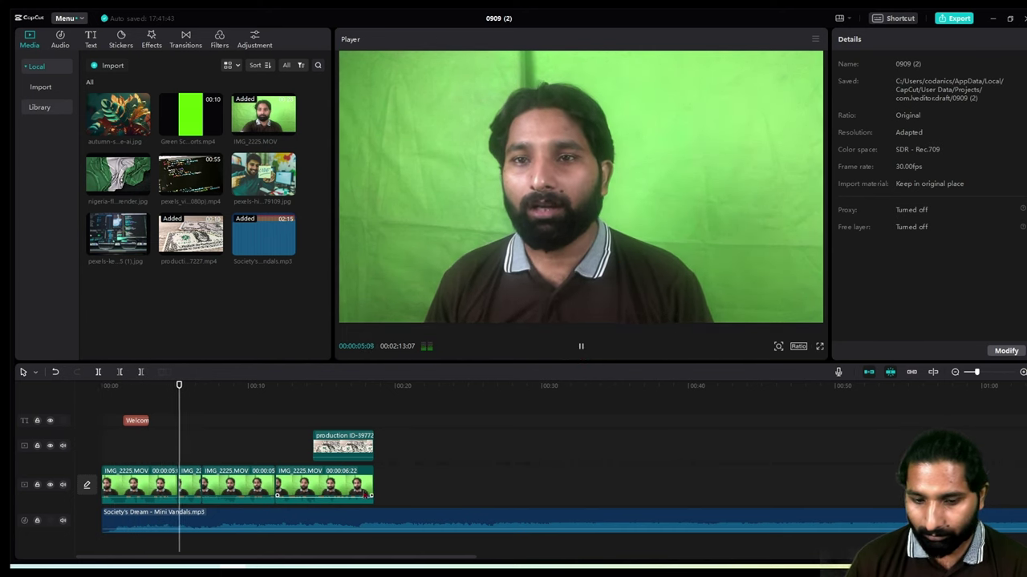
left_click(581, 347)
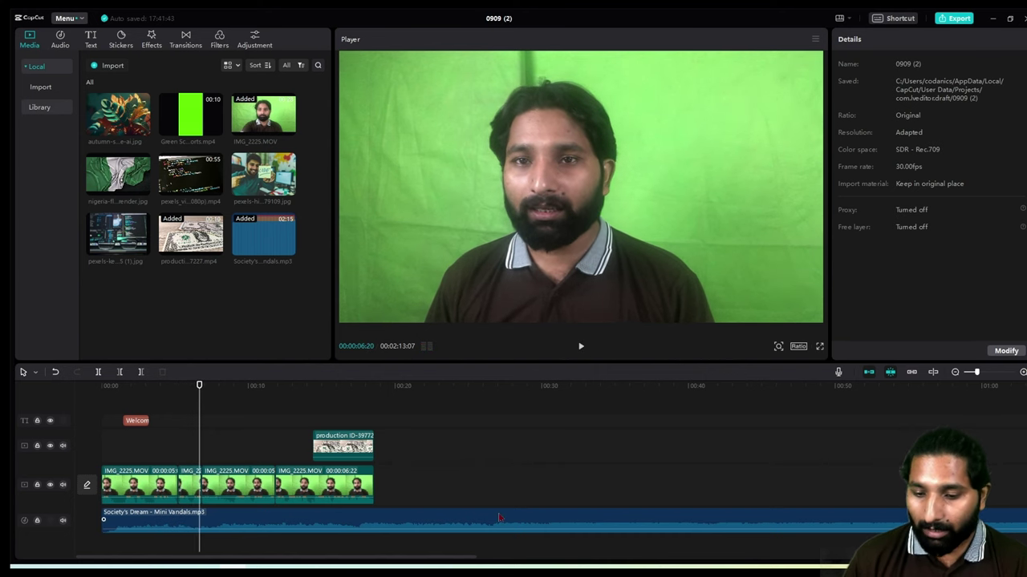
left_click(502, 520)
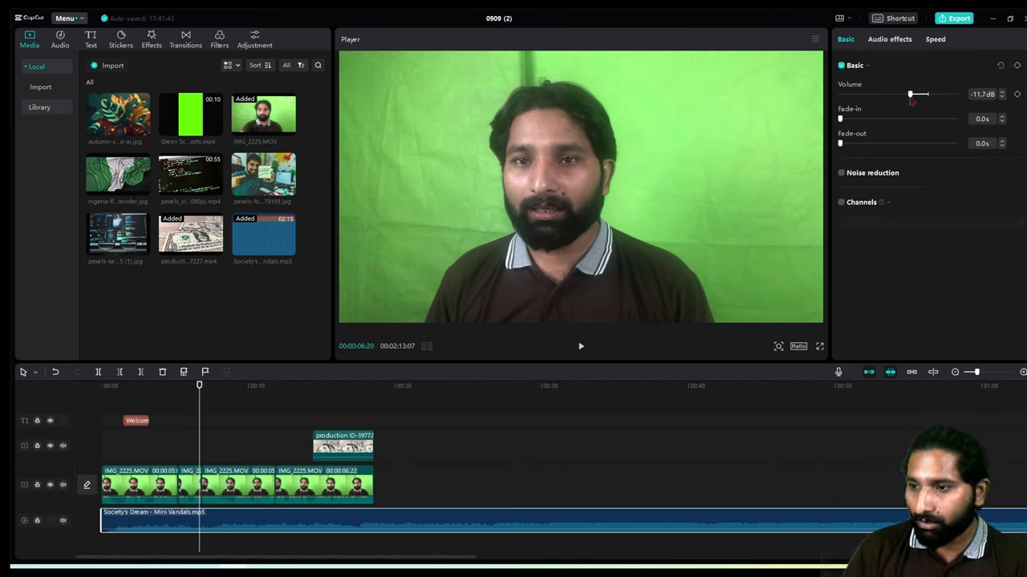
left_click_drag(908, 97, 902, 96)
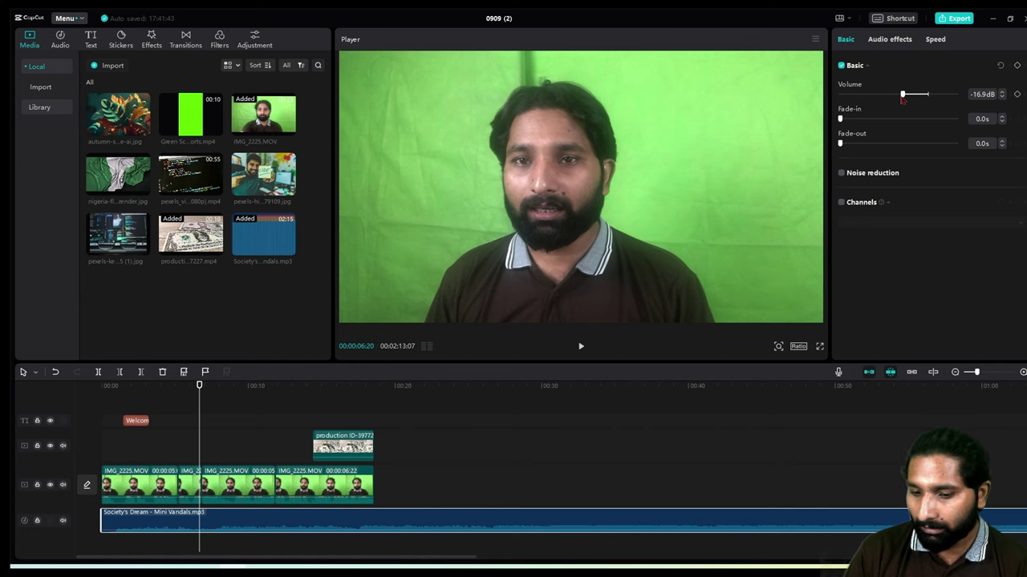
- Preview the balance of voice and music, reduce the music volume to -25.3 dB and play to the end of the video
left_click(579, 347)
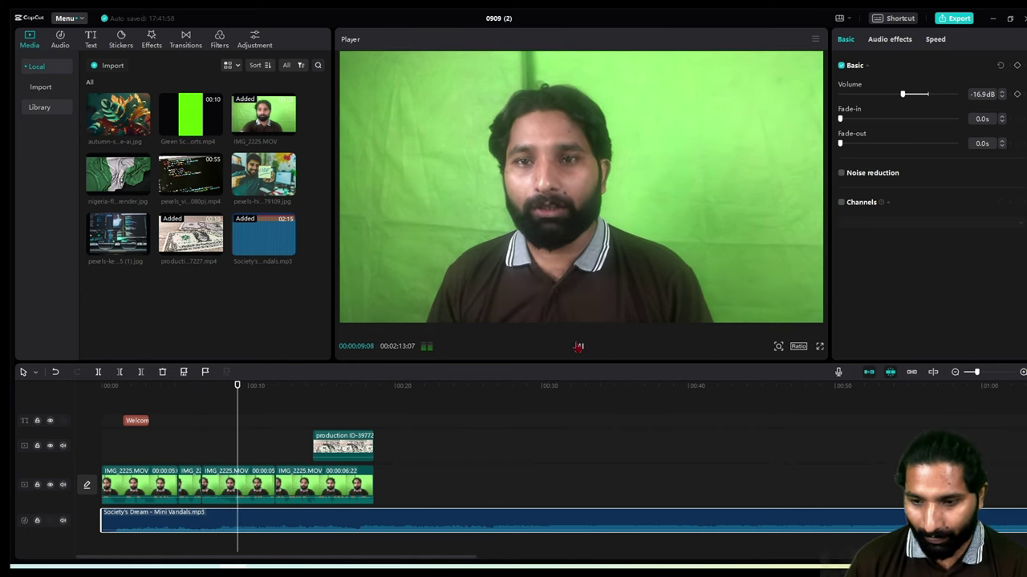
left_click(579, 346)
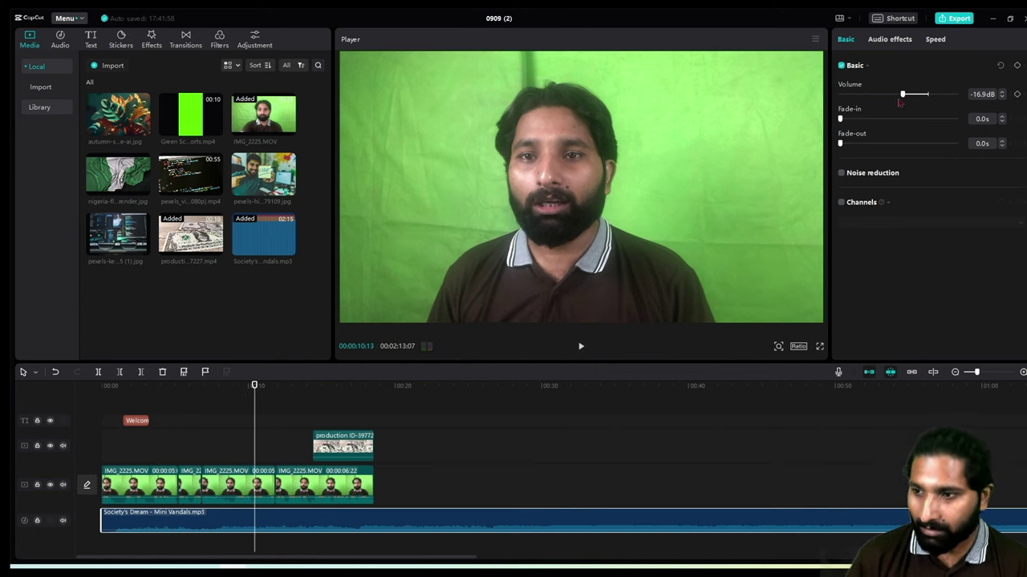
left_click_drag(902, 94, 891, 94)
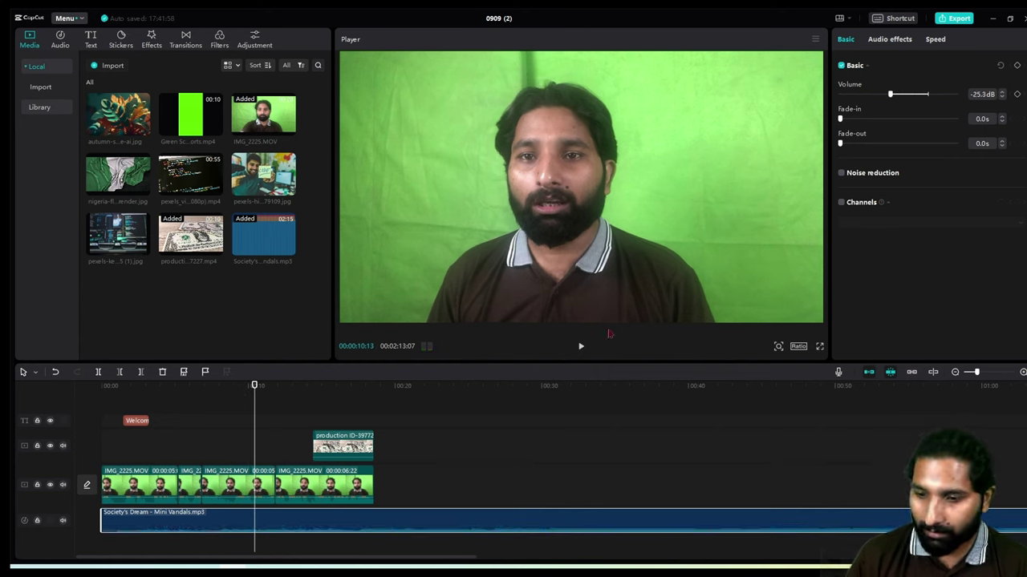
left_click(583, 346)
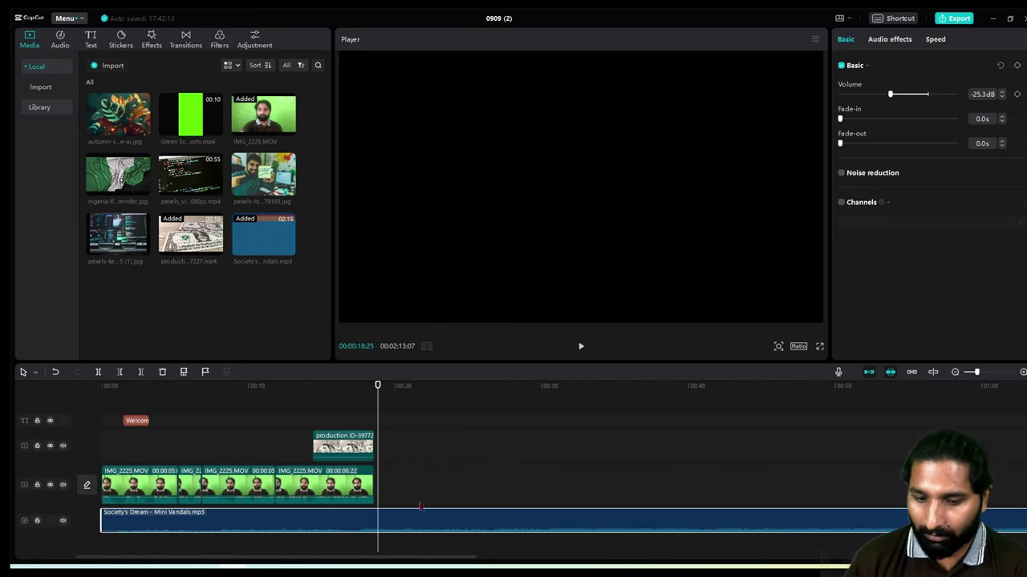
- Split the music clip at 00:00:18:17, where the main video ends, and delete the excess after it
left_click(371, 497)
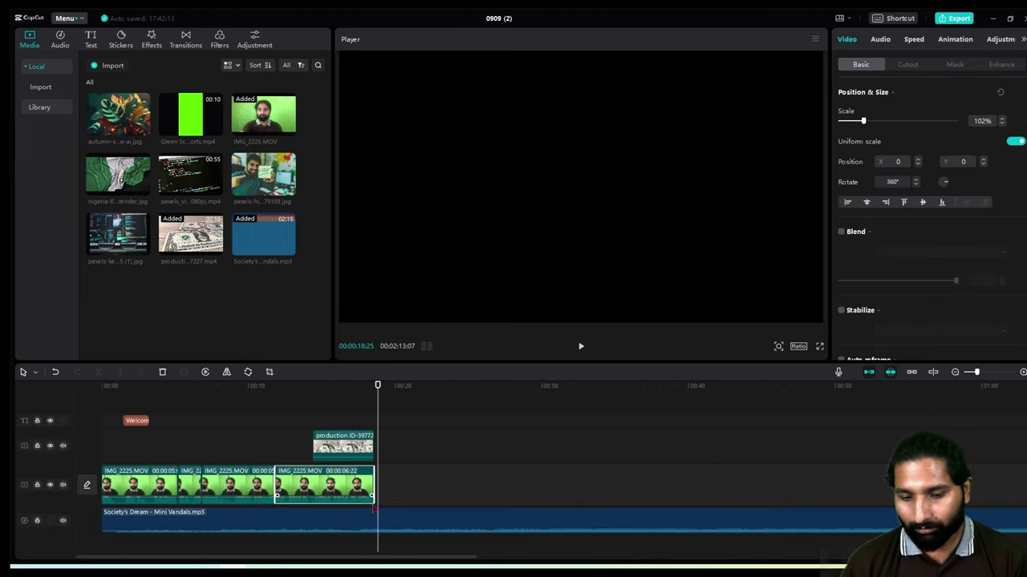
left_click(374, 512)
left_click(374, 513)
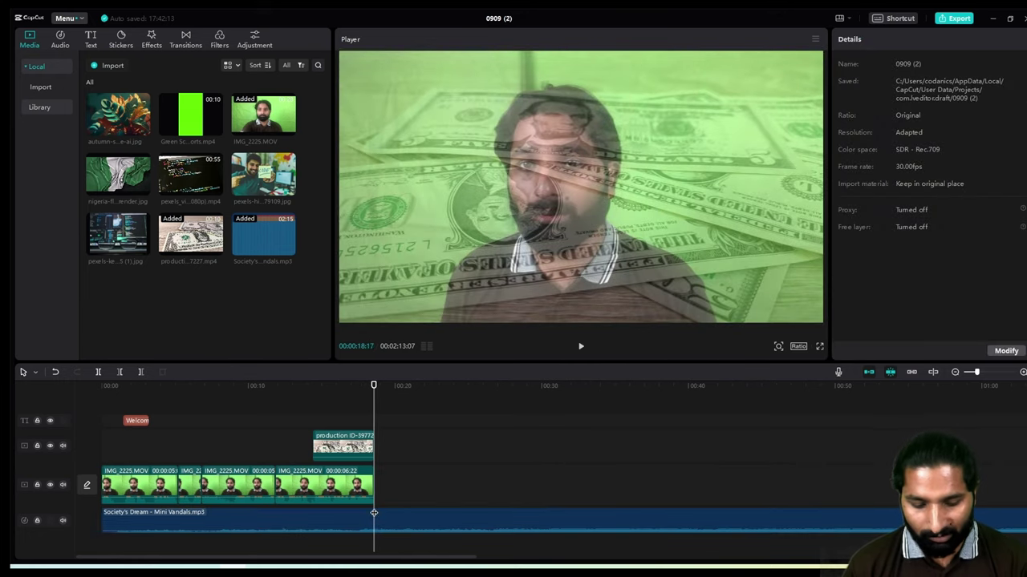
key("ctrl+b")
left_click(423, 523)
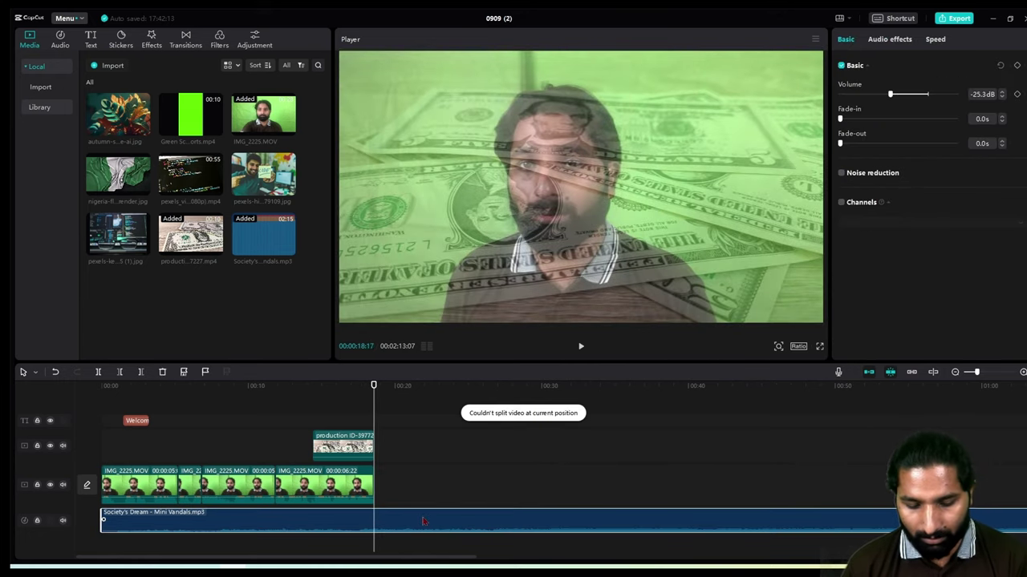
key("ctrl+b")
key("Delete")
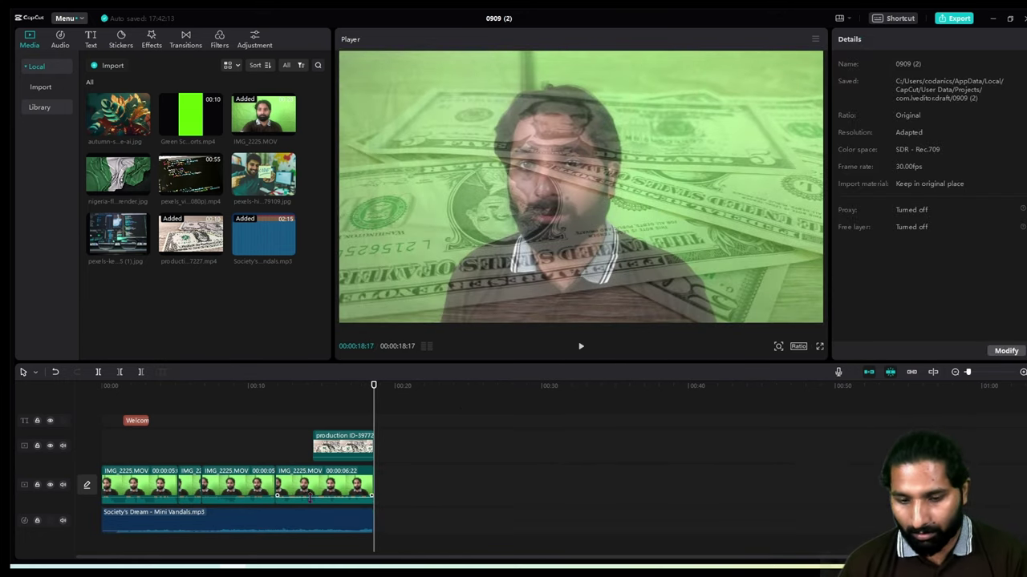
- Raise the trimmed music clip's volume to -21.3 dB
left_click(337, 520)
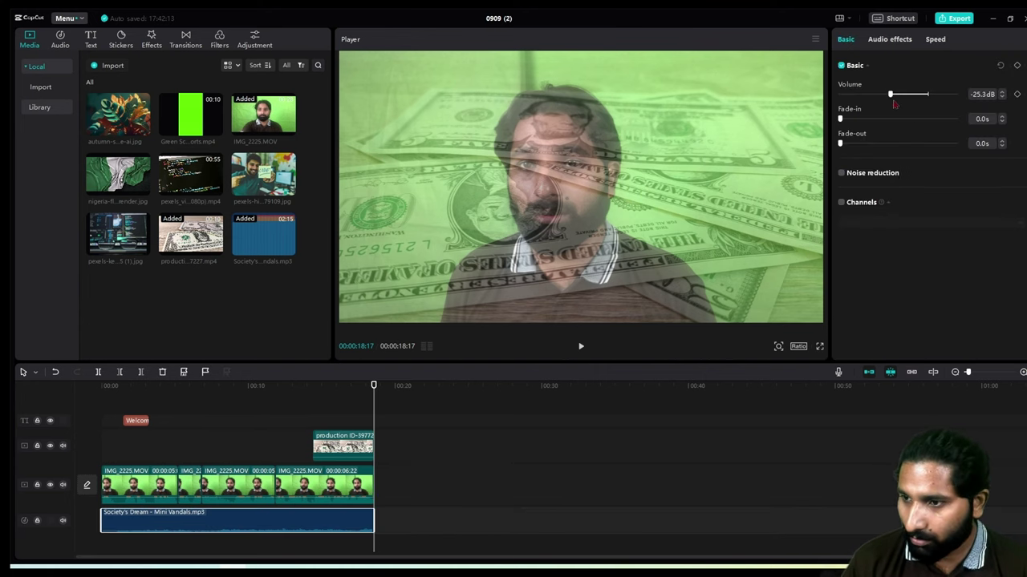
left_click_drag(891, 95, 893, 95)
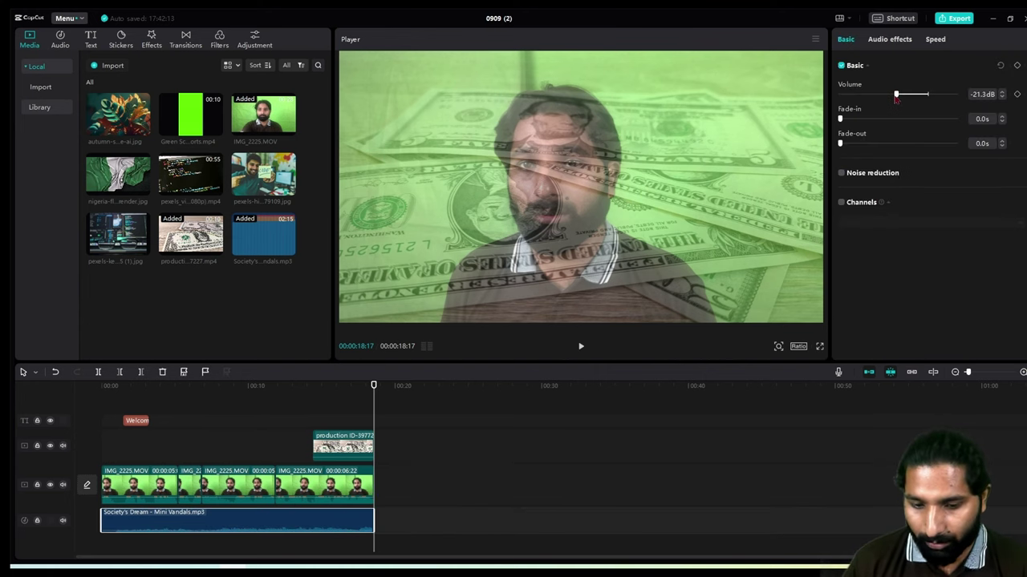
- Play the edit from near its start to check the music level against the voice
left_click(114, 421)
key("space")
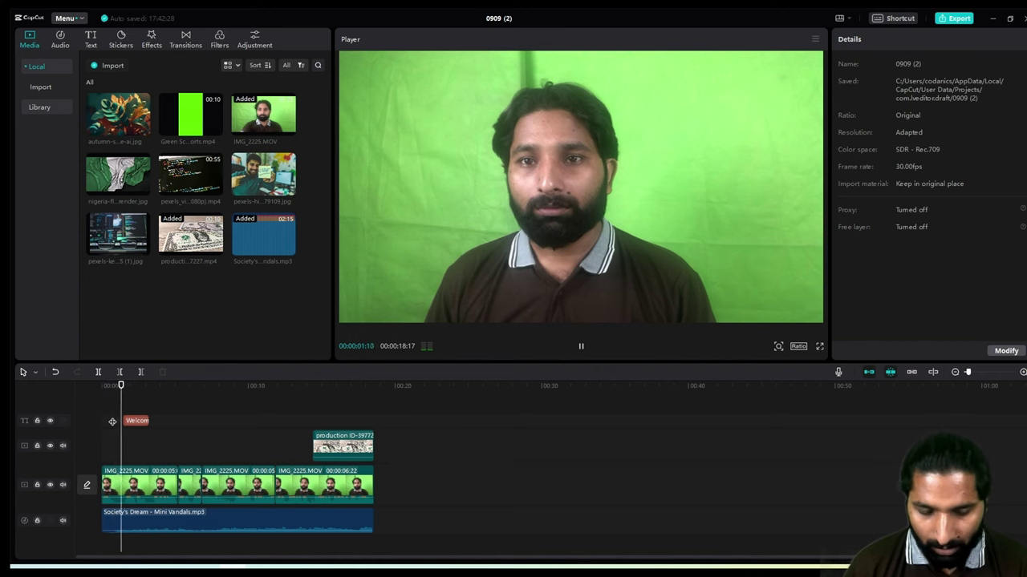
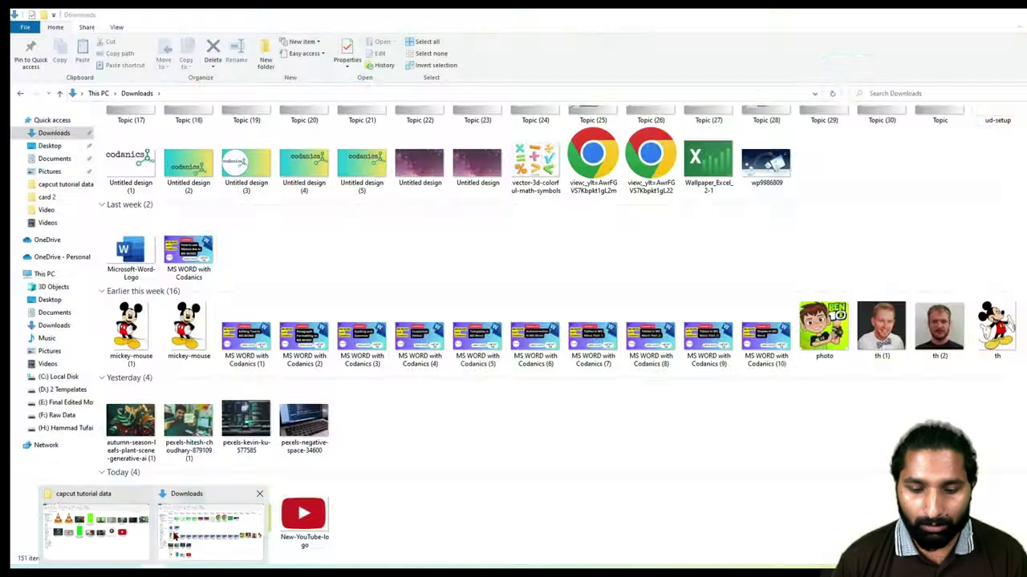
- Import the New-YouTube-logo (1).jpg image from the capcut tutorial data folder and place it on the overlay track, starting with the welcome title
left_click(92, 526)
left_click_drag(758, 305, 234, 338)
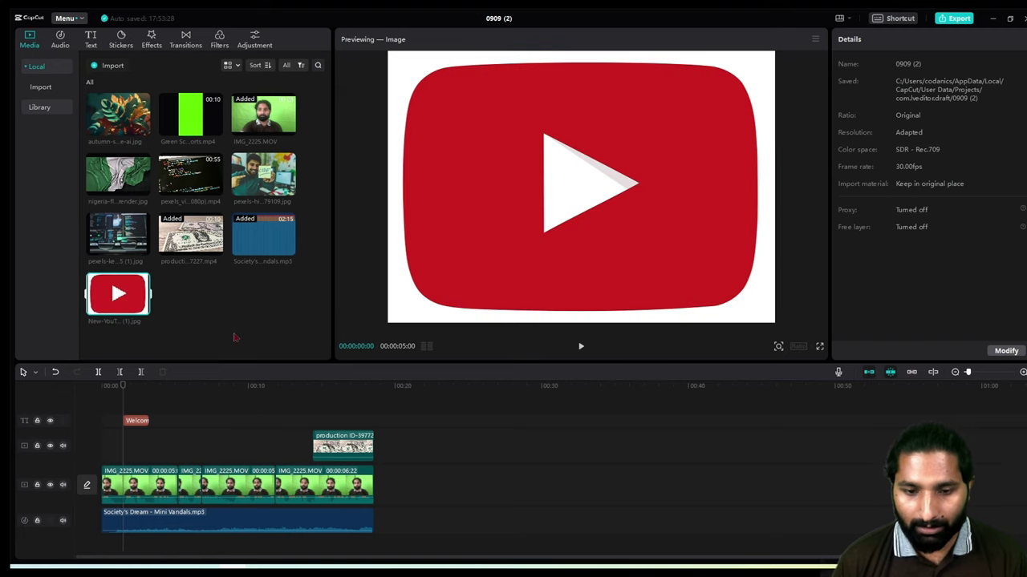
mouse_move(141, 309)
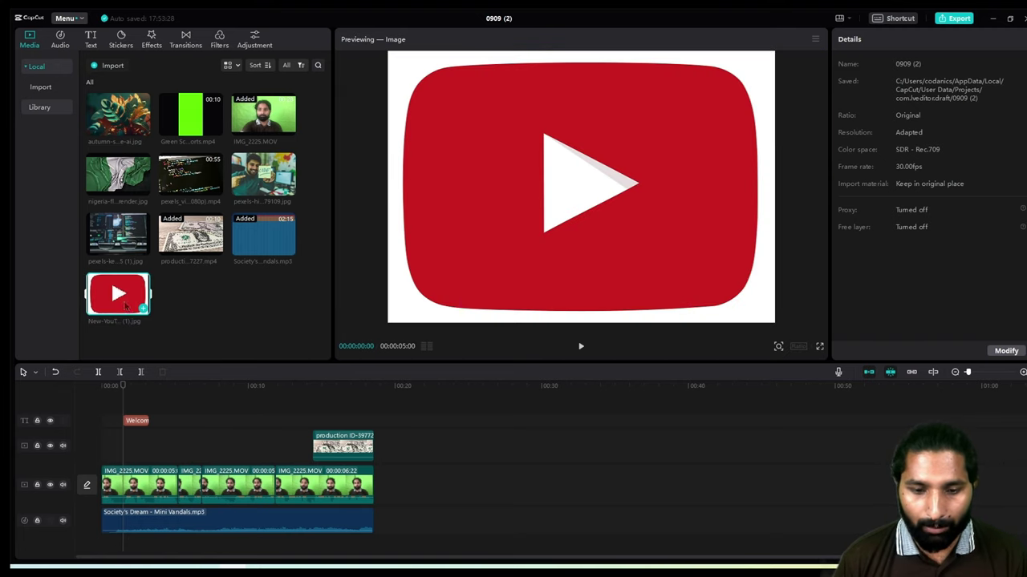
left_click_drag(124, 304, 130, 457)
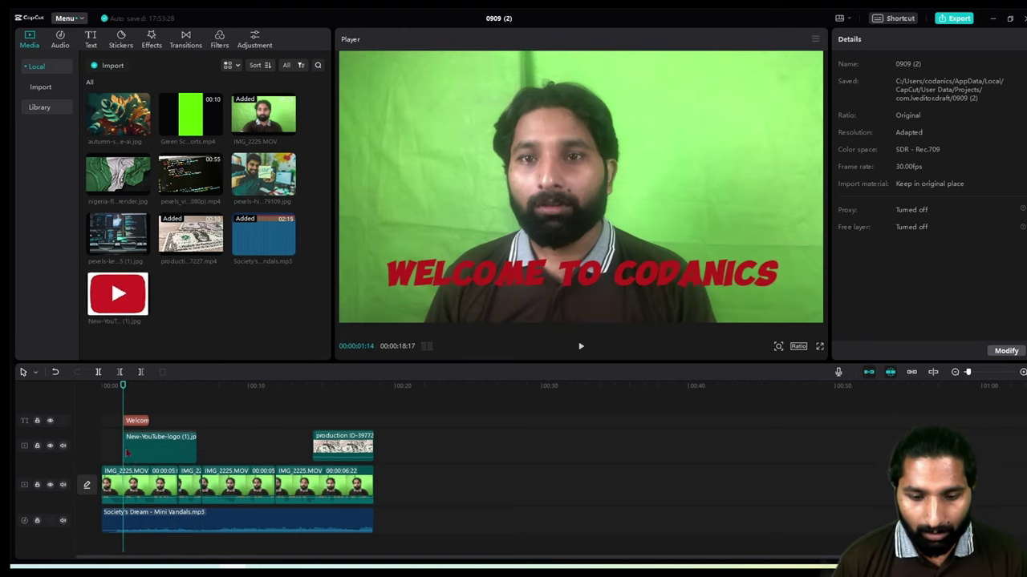
- Trim the end of the YouTube logo clip to match the welcome title's end and preview the section
left_click(172, 461)
left_click(193, 447)
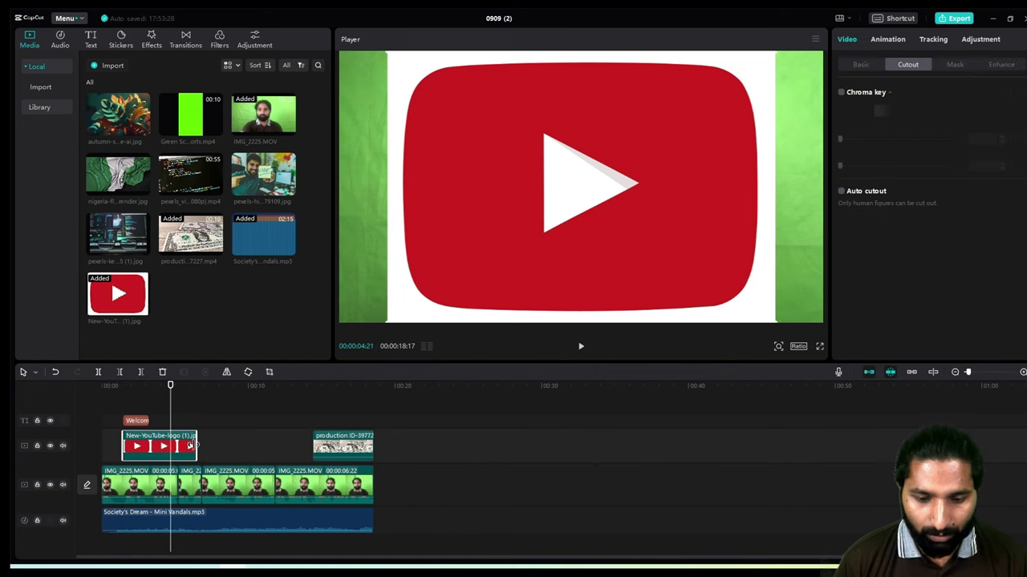
left_click_drag(194, 447, 165, 446)
left_click_drag(158, 446, 149, 446)
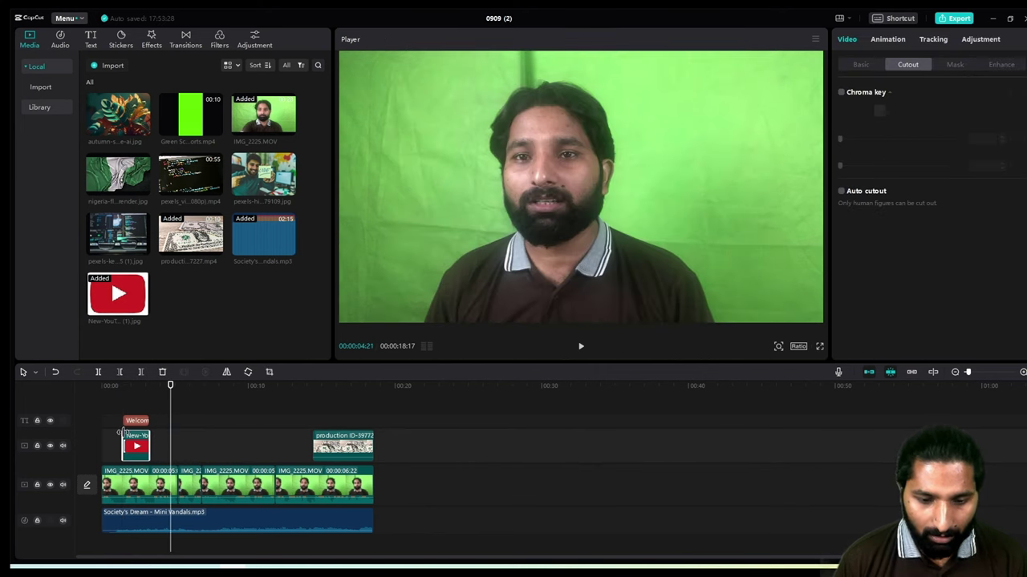
left_click(119, 434)
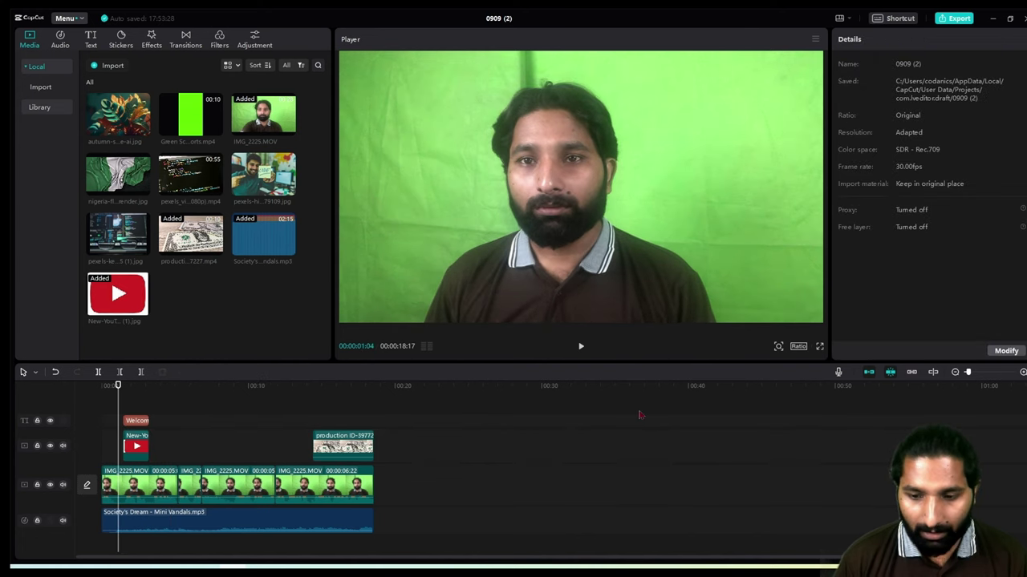
key("space")
key("space")
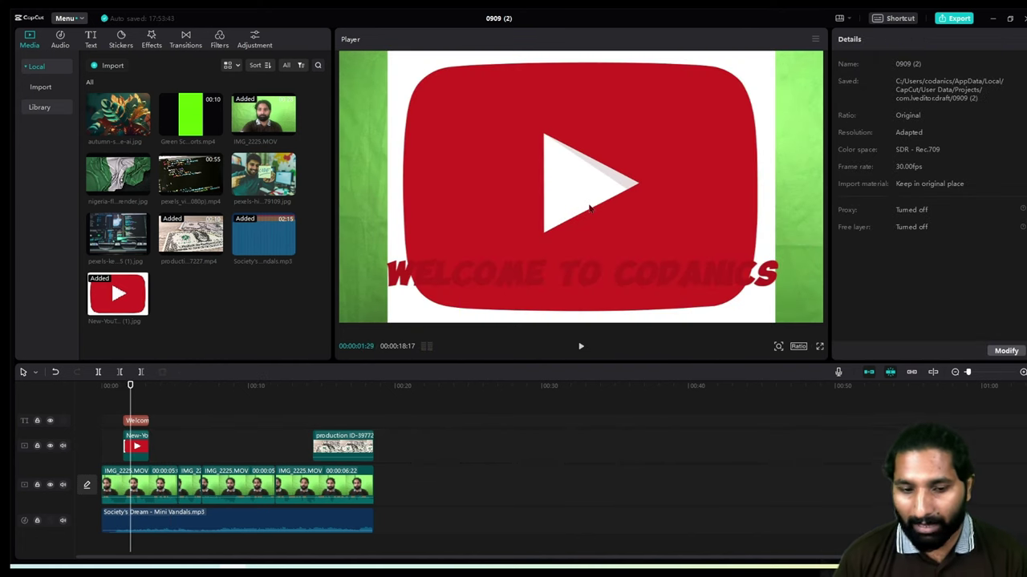
- Scale the YouTube logo to 26% and move it beside the speaker's head at X -1182, Y 354
left_click(589, 208)
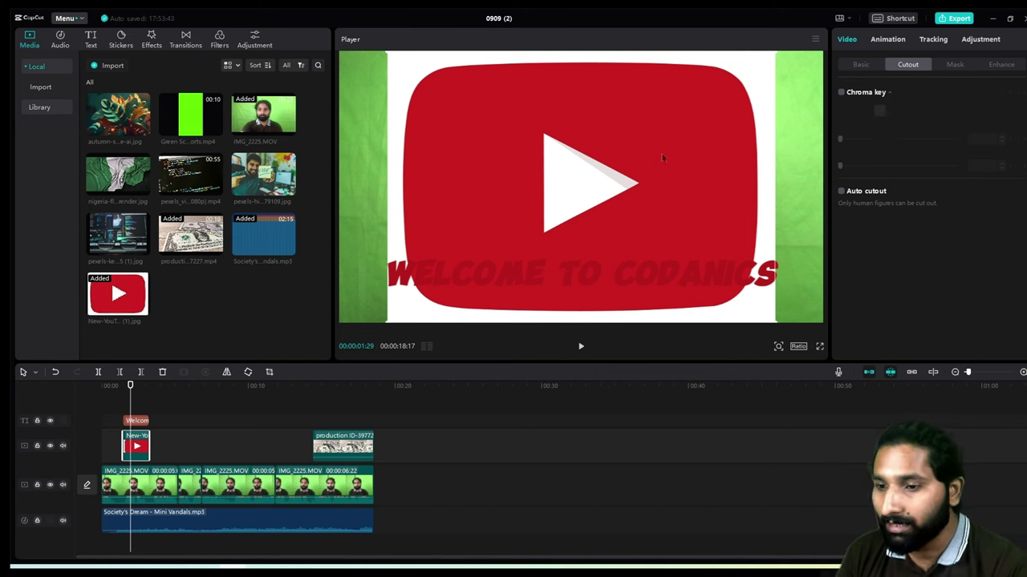
left_click(861, 66)
left_click_drag(864, 122, 846, 122)
left_click_drag(618, 195, 462, 141)
left_click_drag(495, 184, 460, 174)
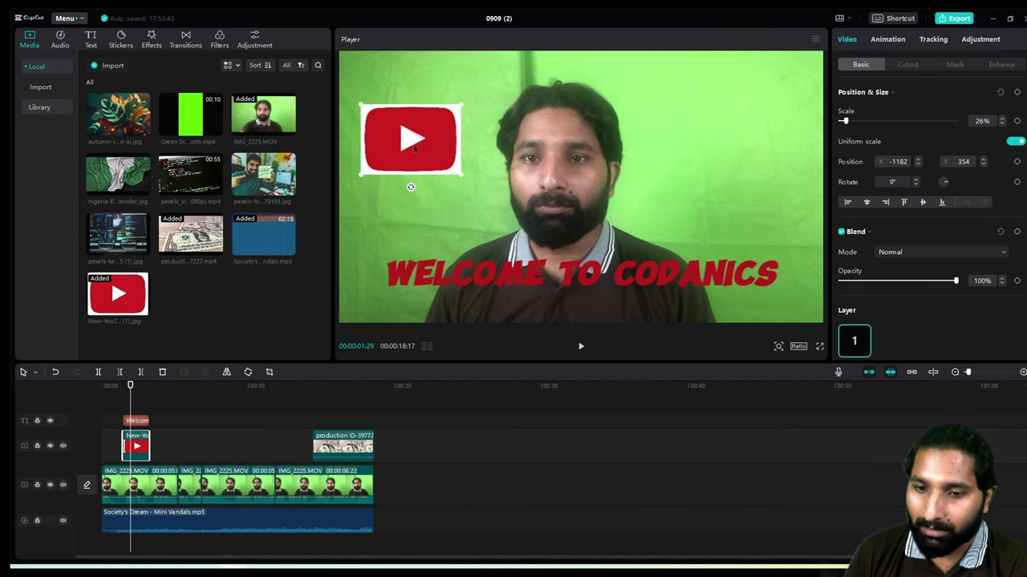
- Audition the sound effects "A happy brass ending" and "Yay! Energetic children" and add the brass one at 00:00:01:14, where the title starts
left_click(387, 223)
left_click(131, 400)
left_click(124, 400)
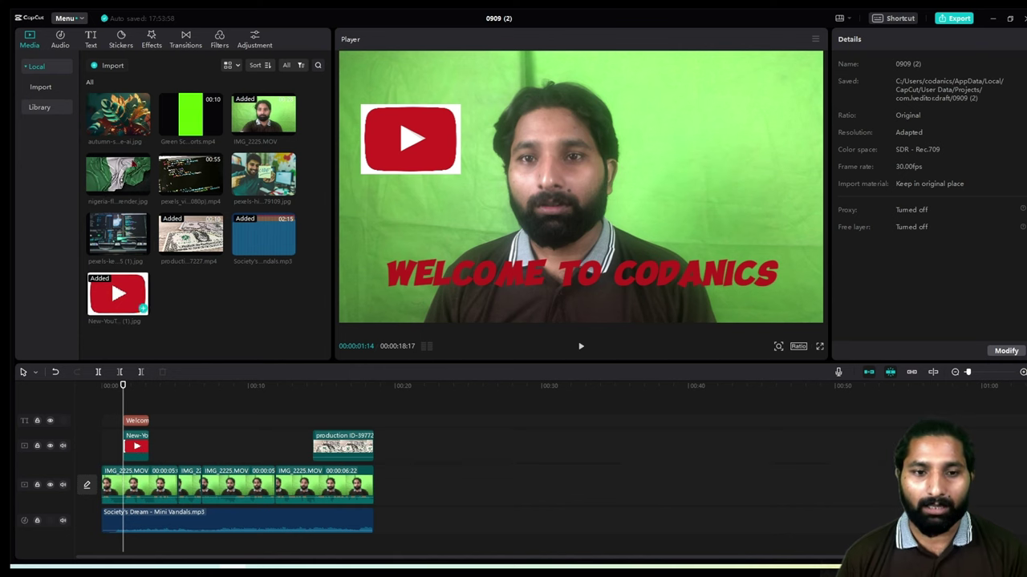
left_click(70, 49)
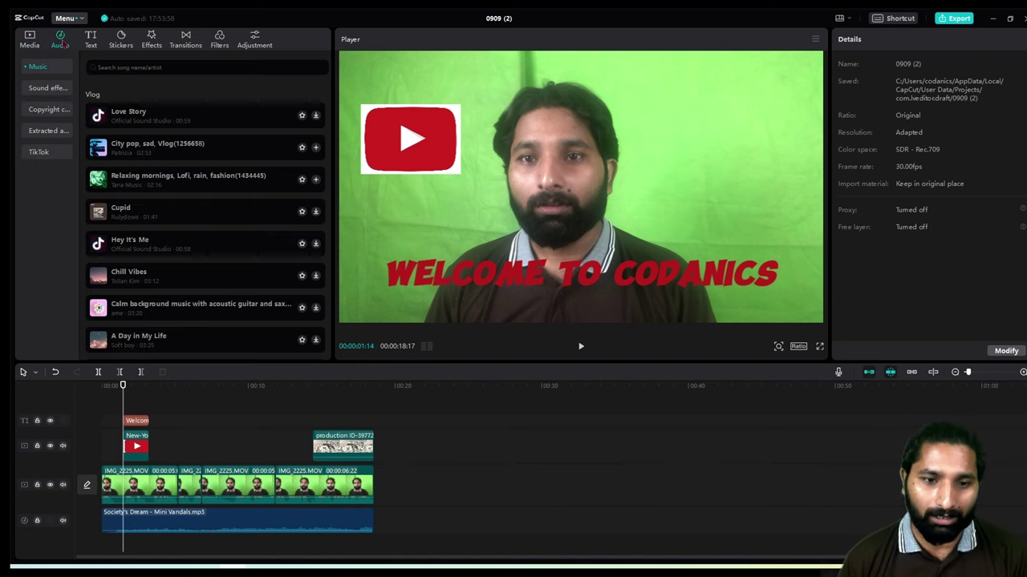
left_click(52, 90)
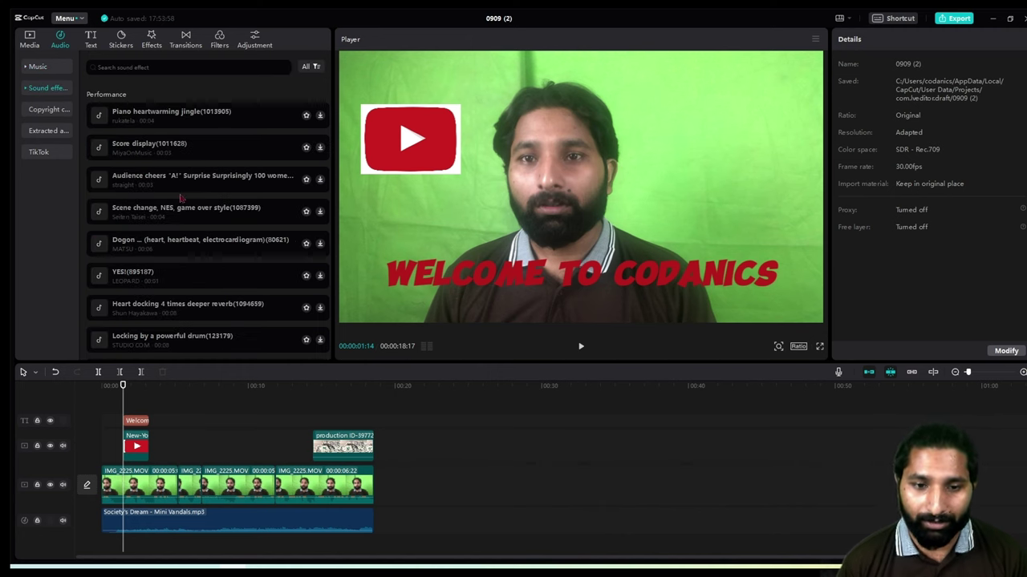
scroll(181, 199, "down", 3)
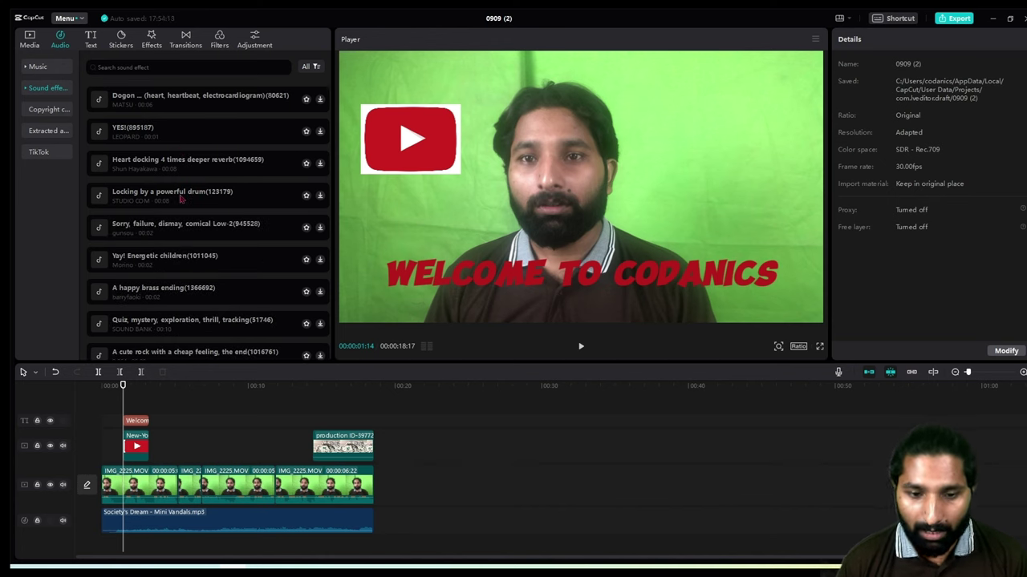
scroll(181, 199, "down", 2)
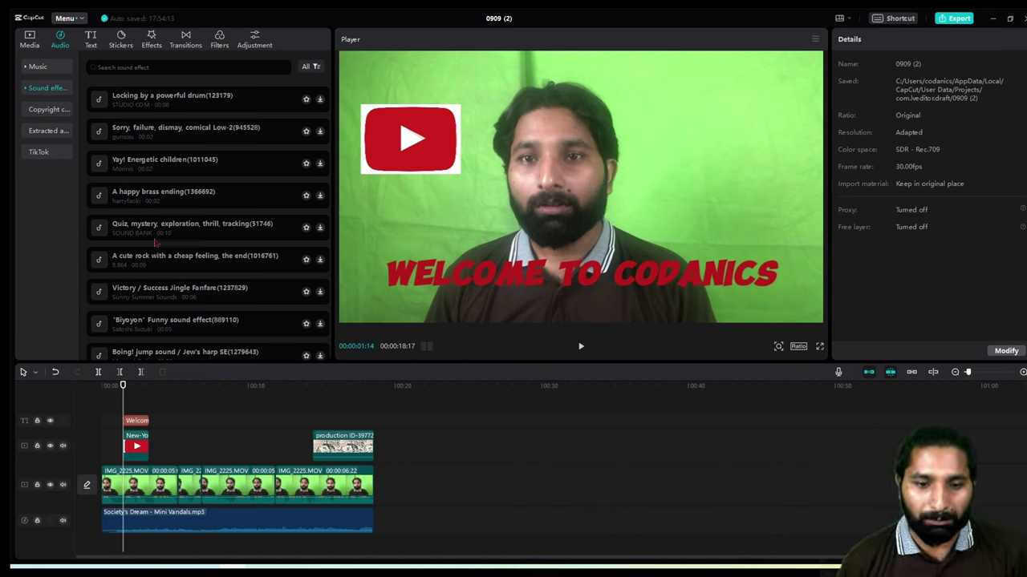
left_click(99, 196)
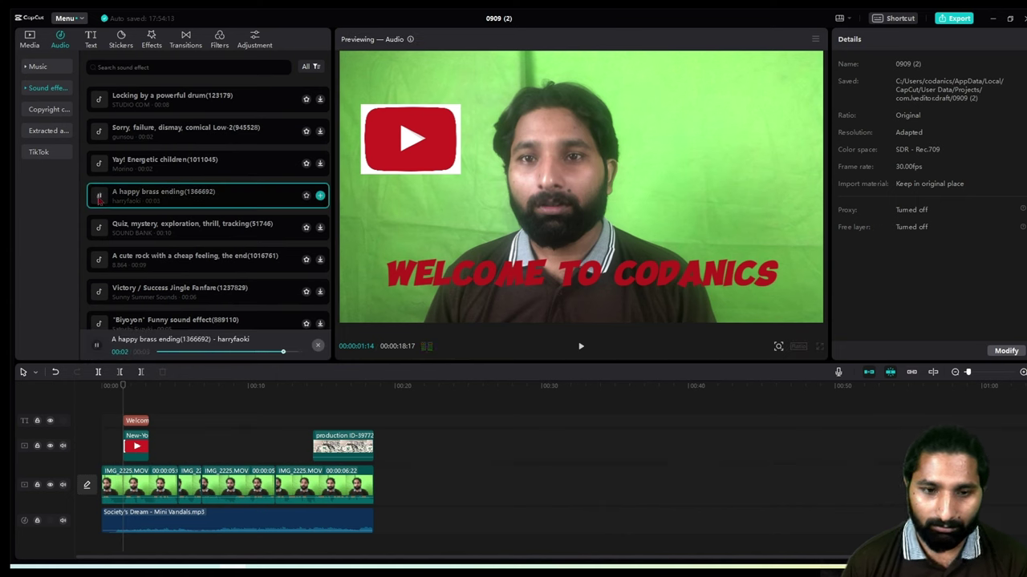
left_click(99, 165)
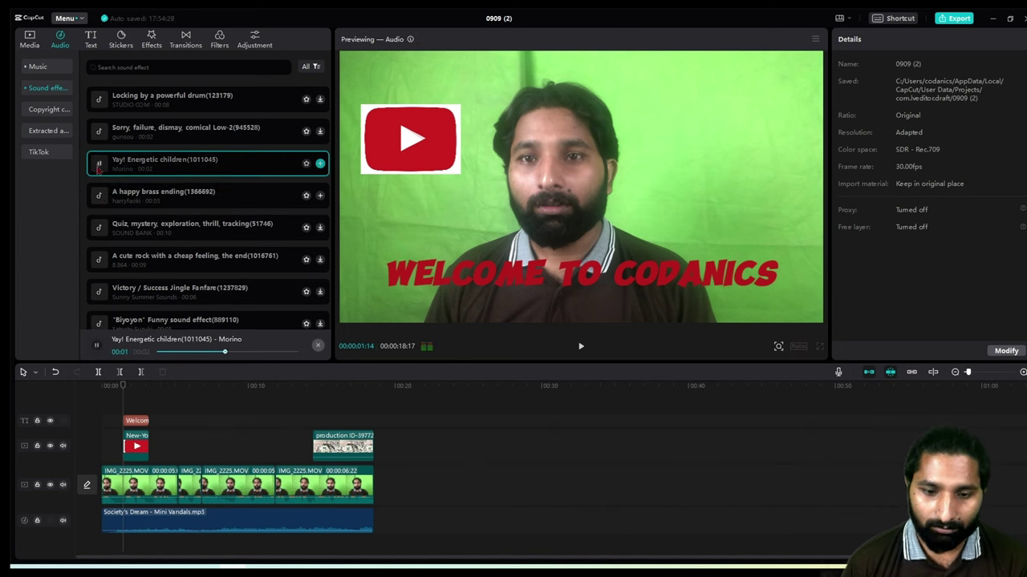
left_click(321, 196)
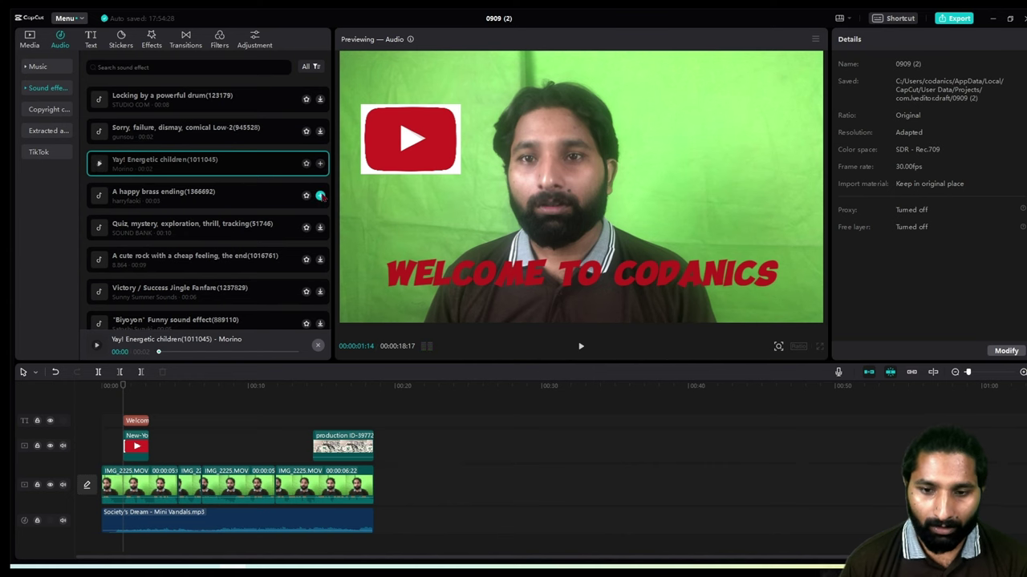
left_click(321, 196)
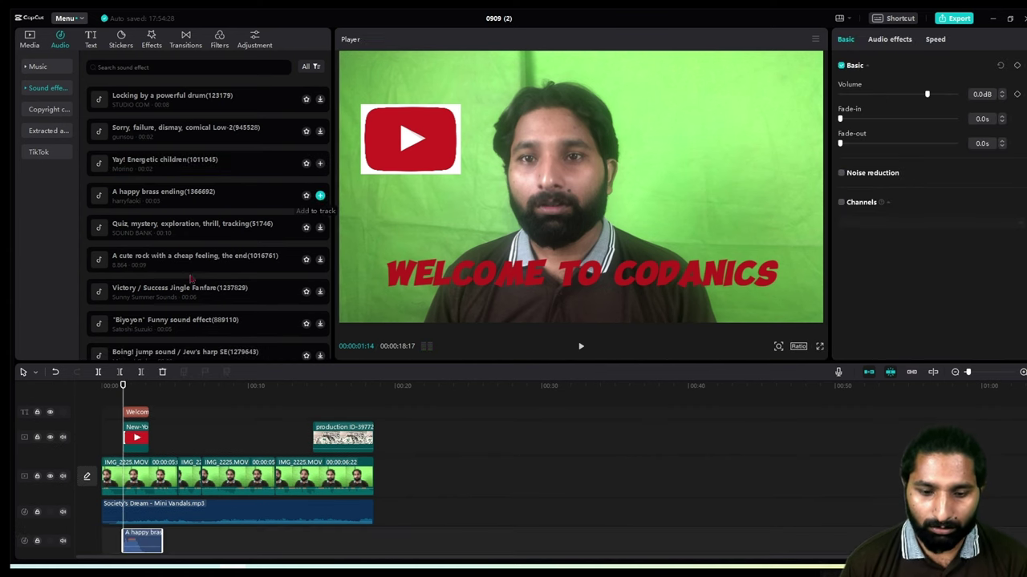
- Give the brass sound effect a 0.3 s fade-out and trim its end to match the logo clip
left_click(160, 547)
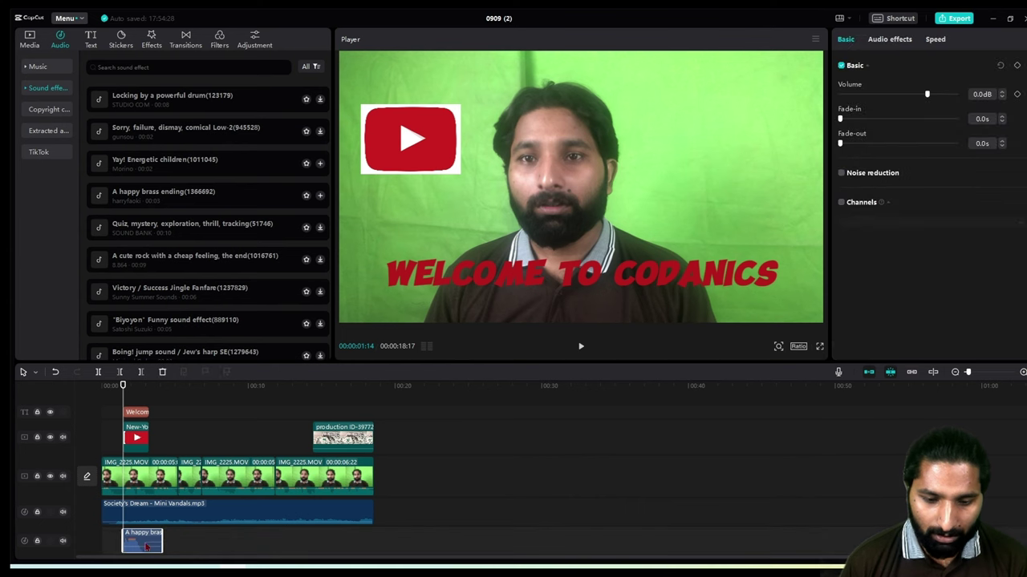
left_click_drag(161, 538, 157, 542)
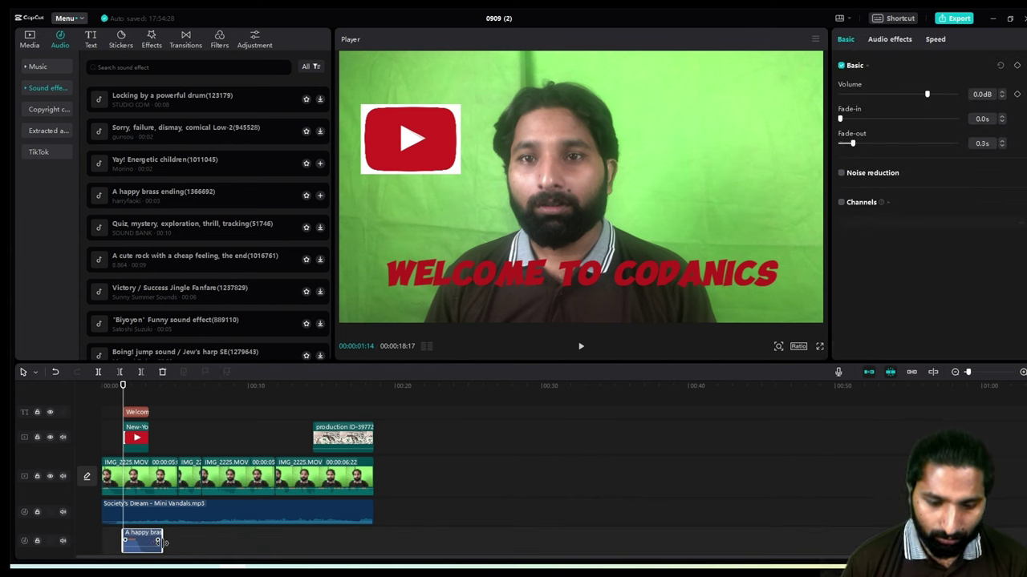
left_click_drag(162, 543, 143, 545)
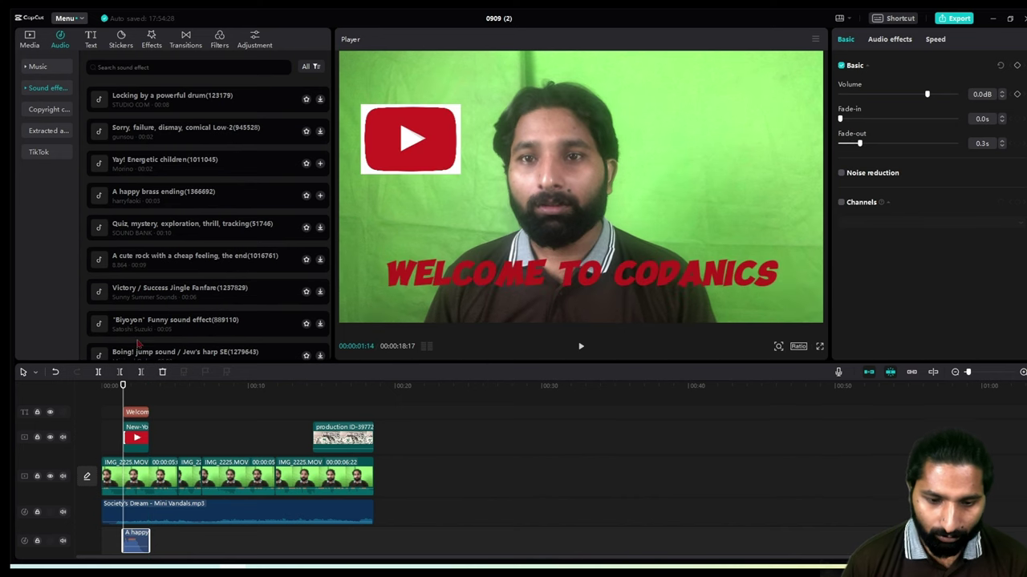
- Play the edit from the title's start and again from the beginning to check the sound effect with the logo
left_click(580, 347)
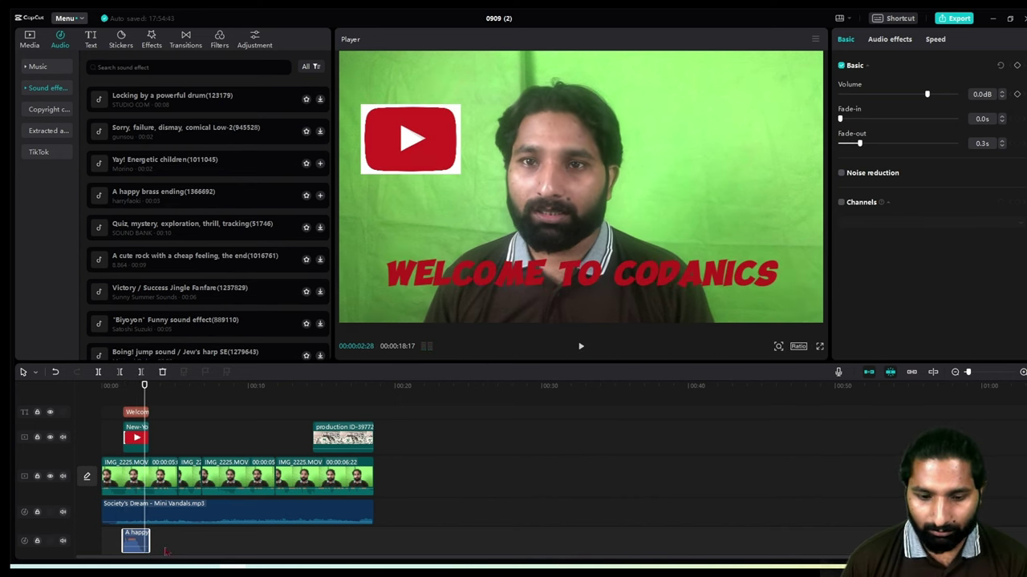
left_click_drag(136, 542, 137, 549)
left_click(124, 401)
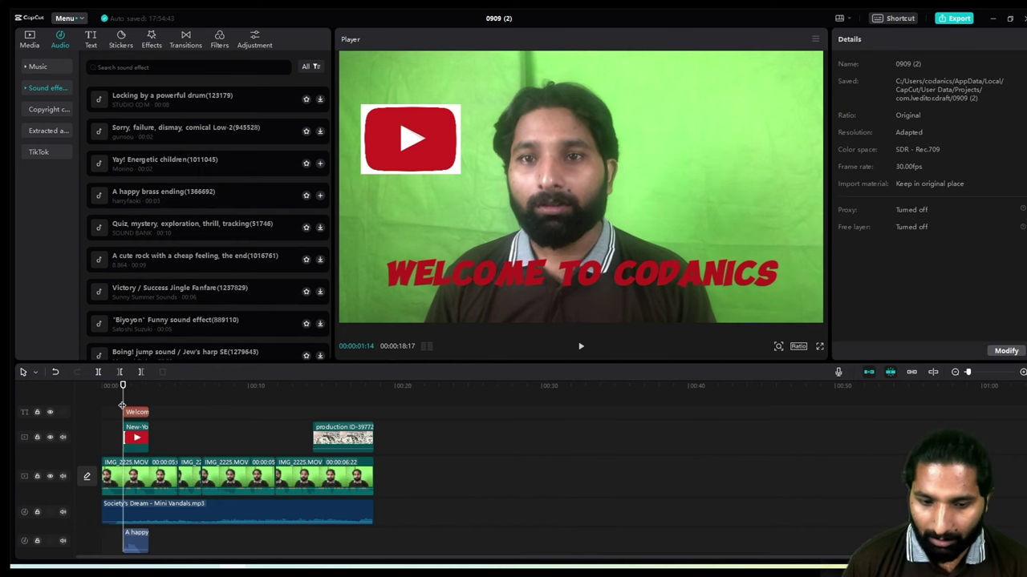
left_click(580, 348)
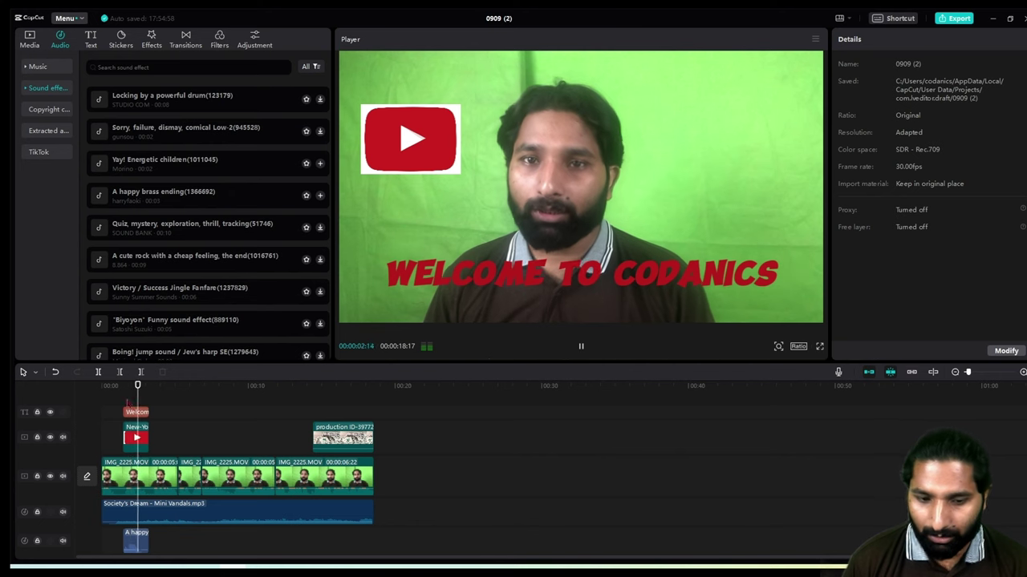
left_click(103, 406)
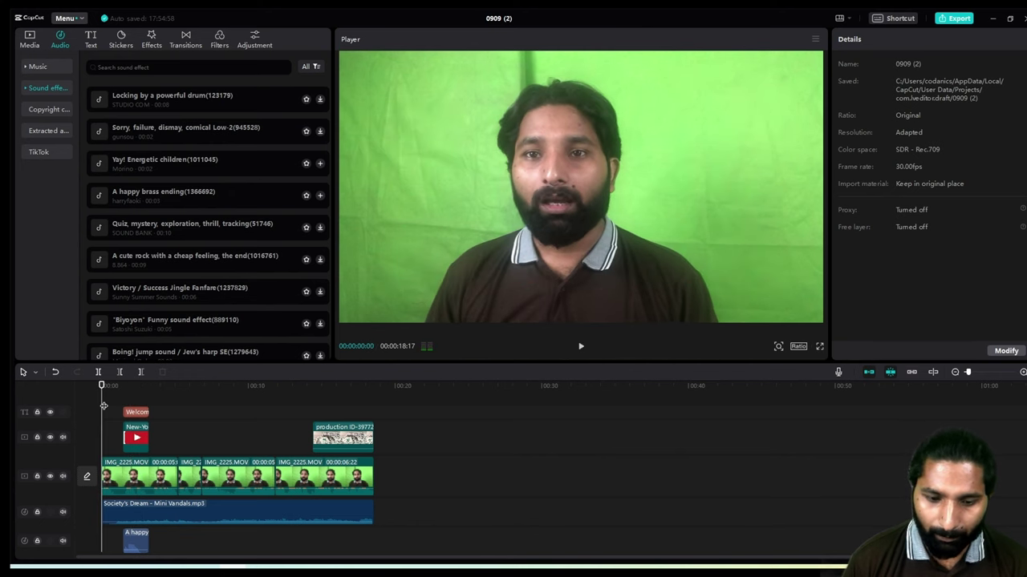
left_click(580, 348)
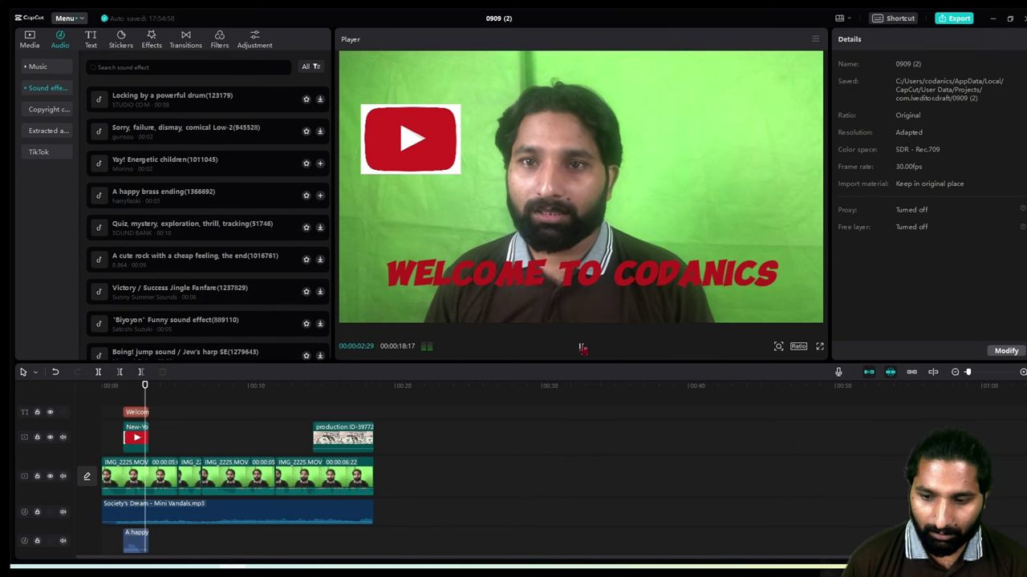
key("space")
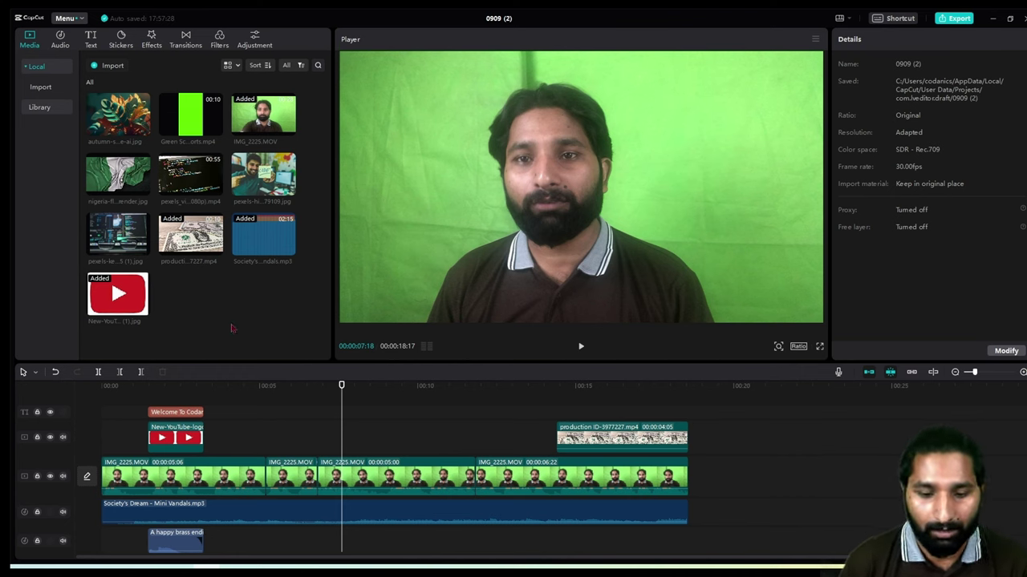
- Apply the Square Blur transition at the cut between the first and second IMG_2225.MOV clips
left_click(270, 481)
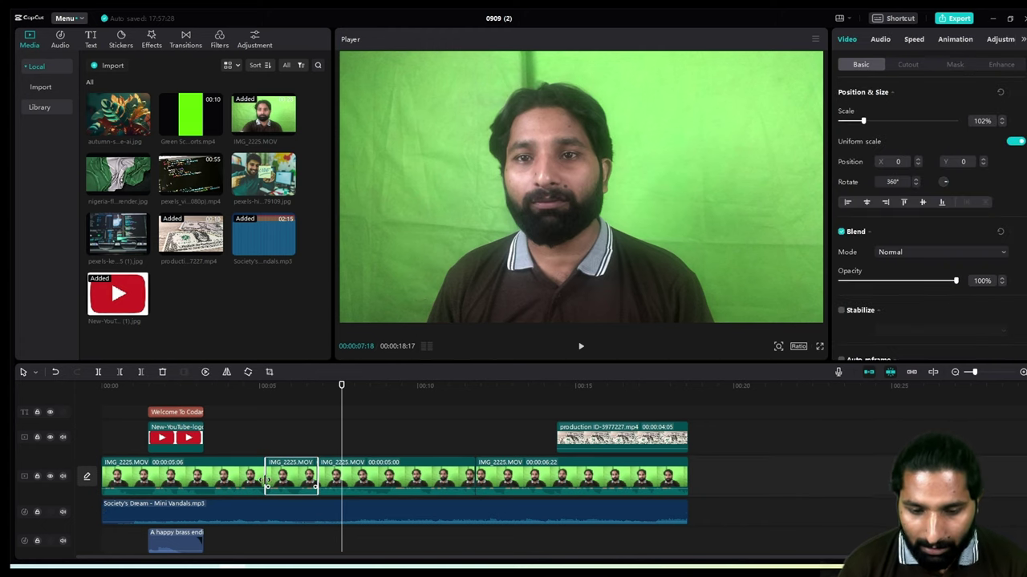
left_click(251, 481)
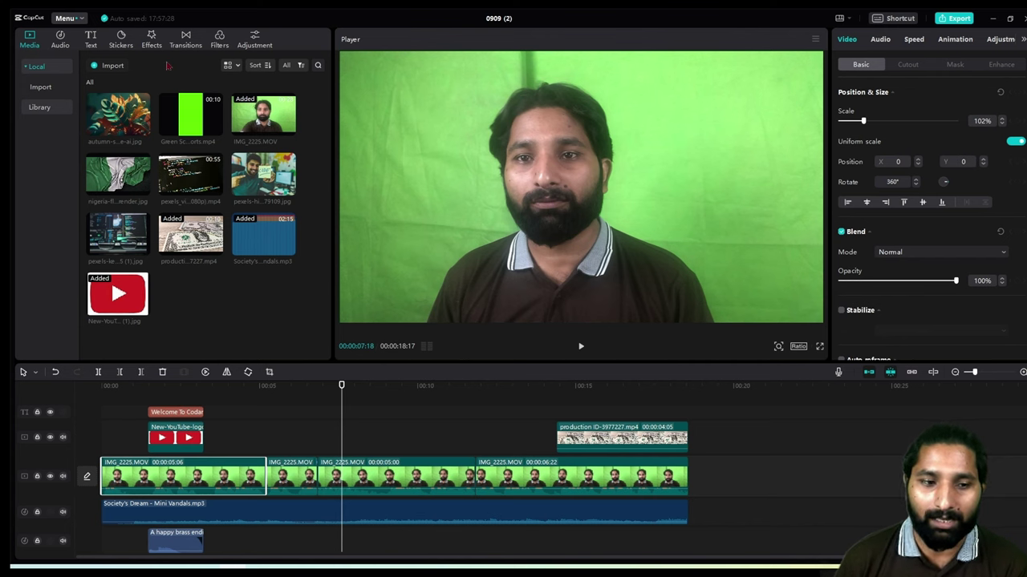
left_click(187, 46)
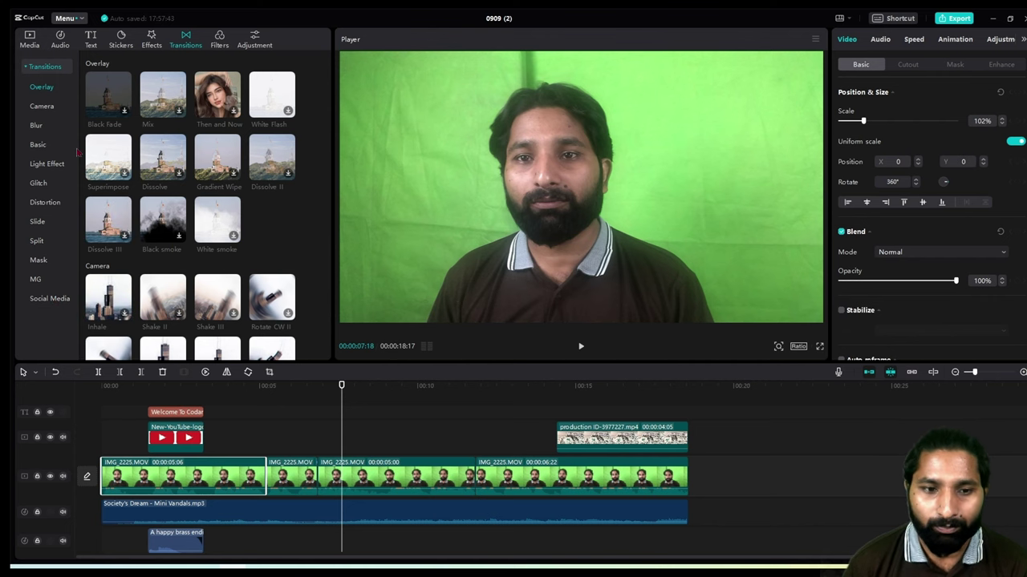
left_click(40, 126)
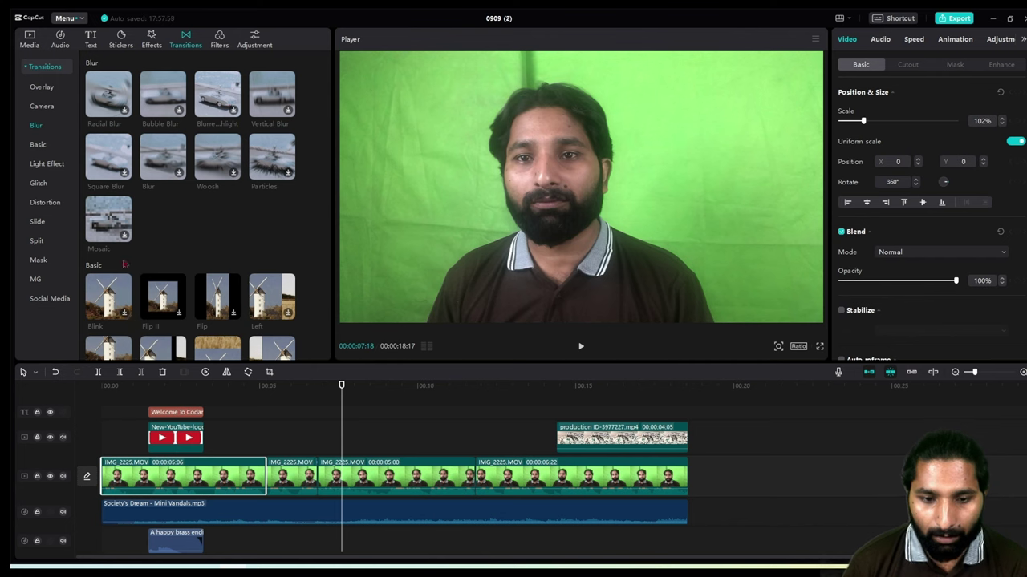
left_click(117, 172)
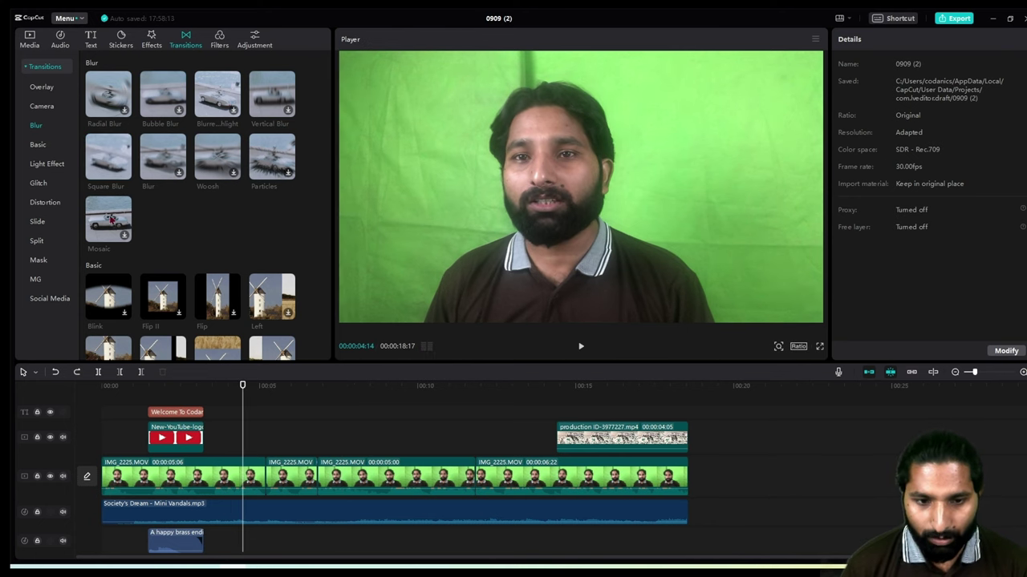
left_click(125, 173)
left_click(302, 414)
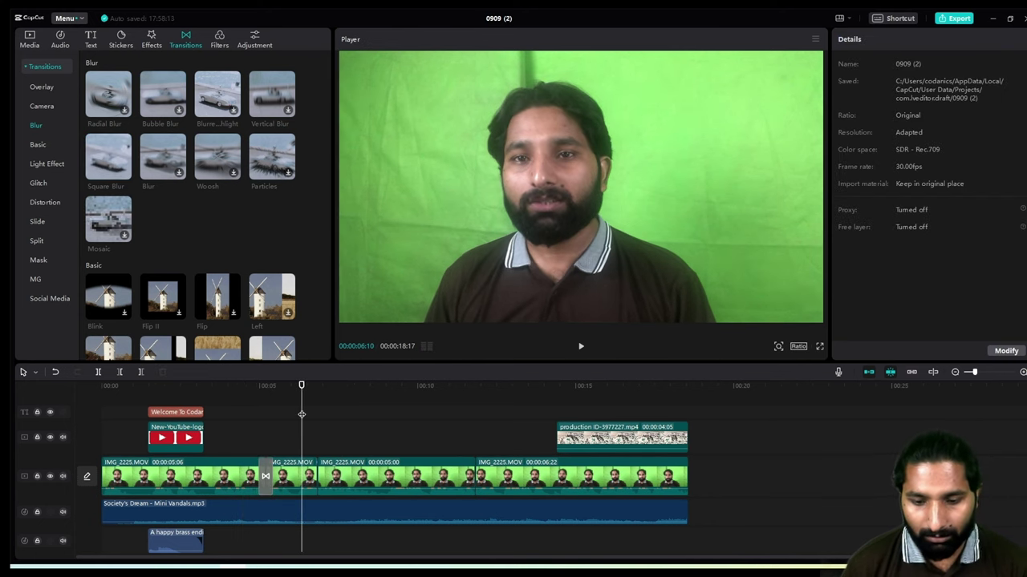
- Apply the Blink transition at the cut between the second and third IMG_2225.MOV clips
scroll(129, 219, "down", 2)
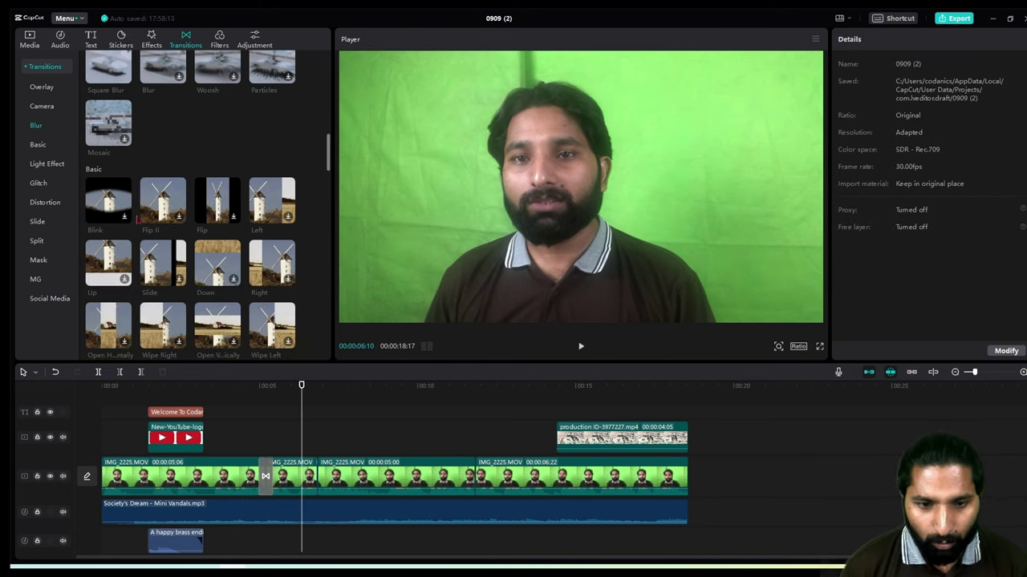
left_click(126, 218)
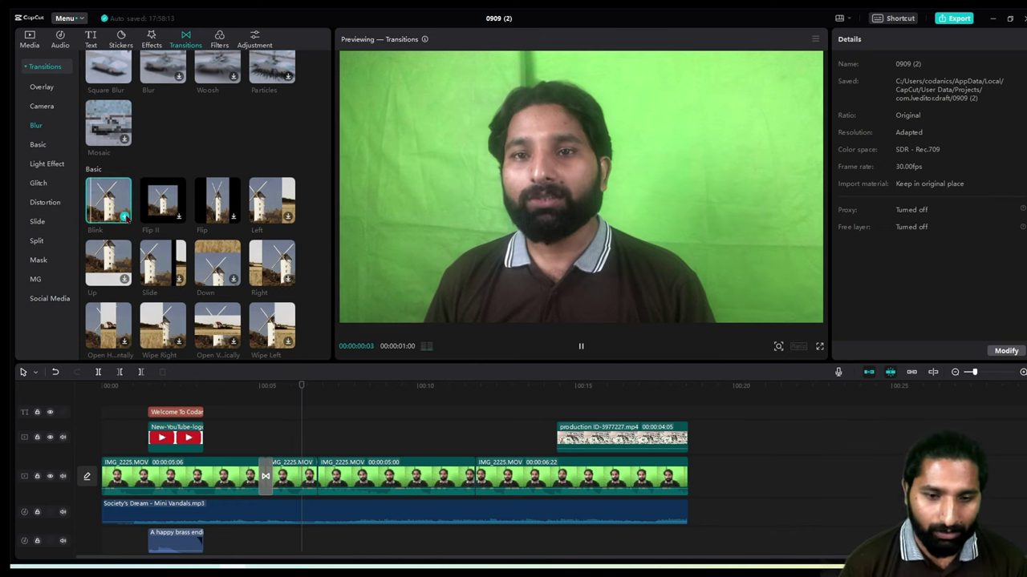
left_click(125, 218)
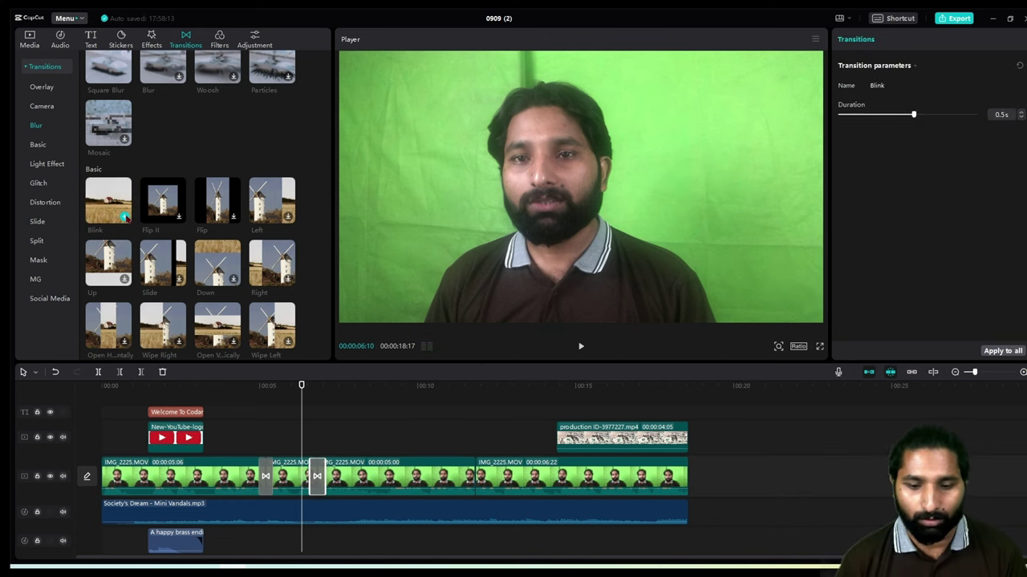
- Apply the Blanch light-effect transition at the cut between the third and fourth IMG_2225.MOV clips
left_click(473, 475)
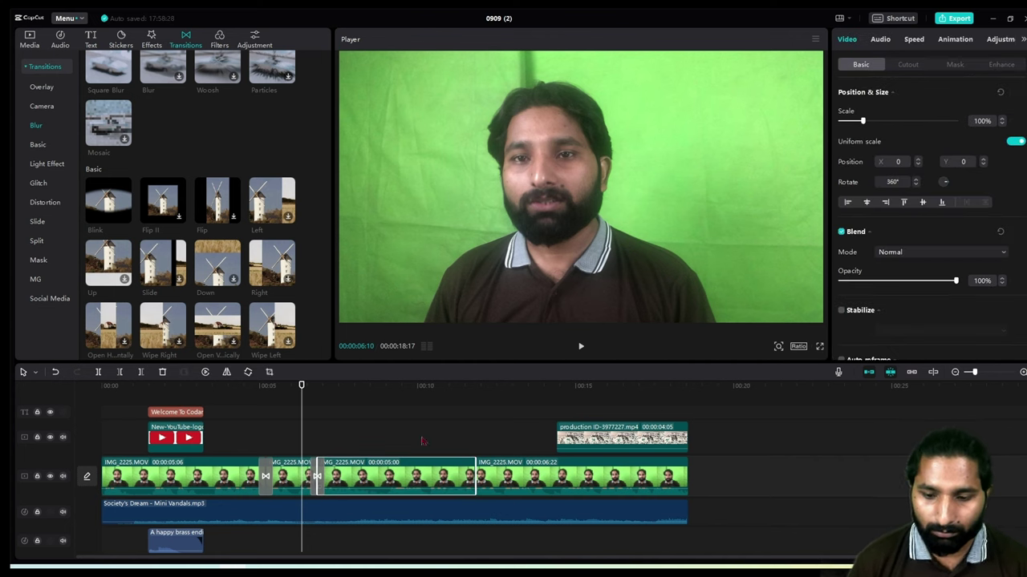
left_click(450, 441)
scroll(241, 304, "down", 3)
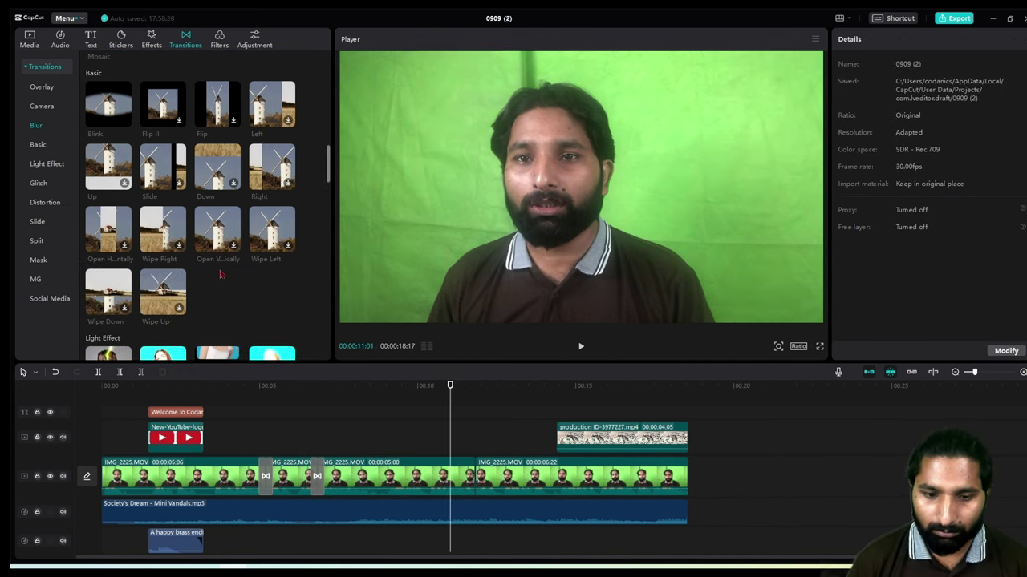
scroll(133, 210, "down", 2)
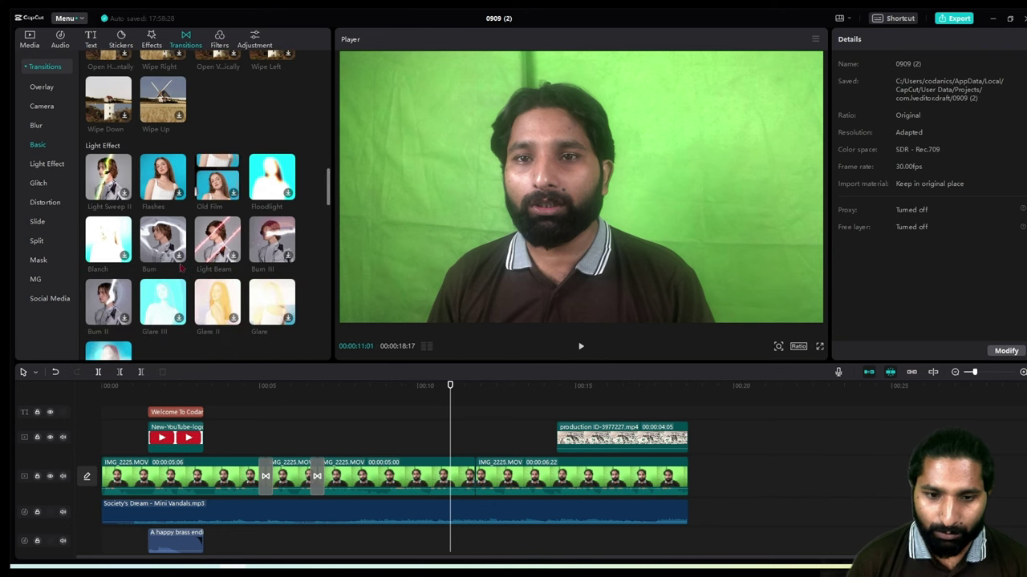
left_click(124, 256)
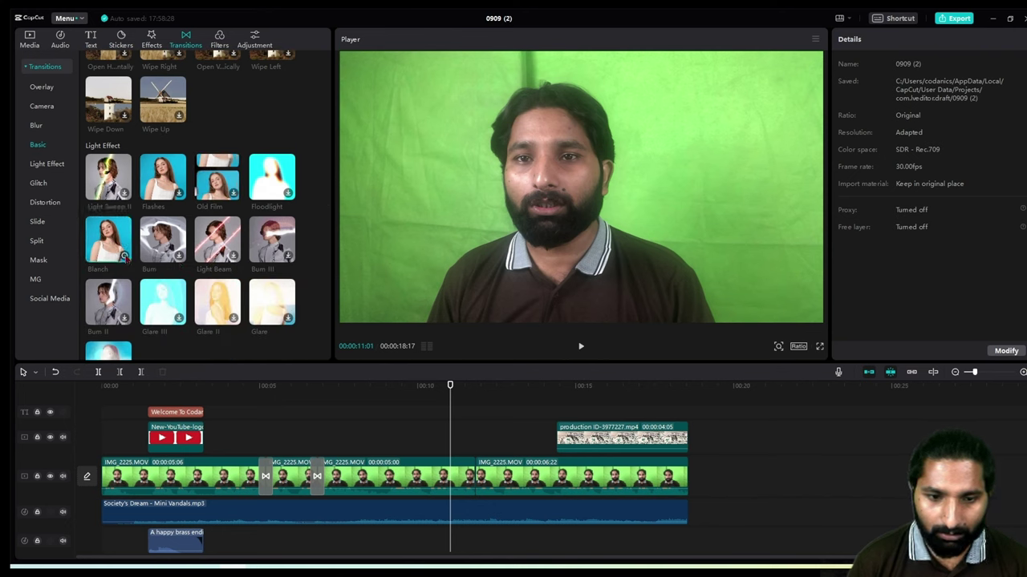
left_click(124, 256)
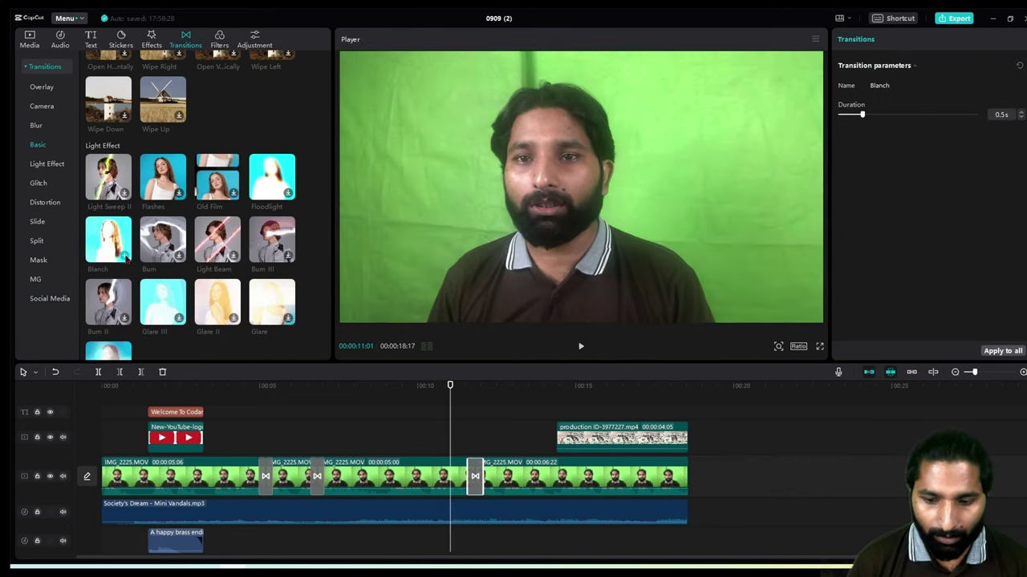
- Play the edit from 00:00:04:07 through all three cuts to check the transitions
left_click(234, 417)
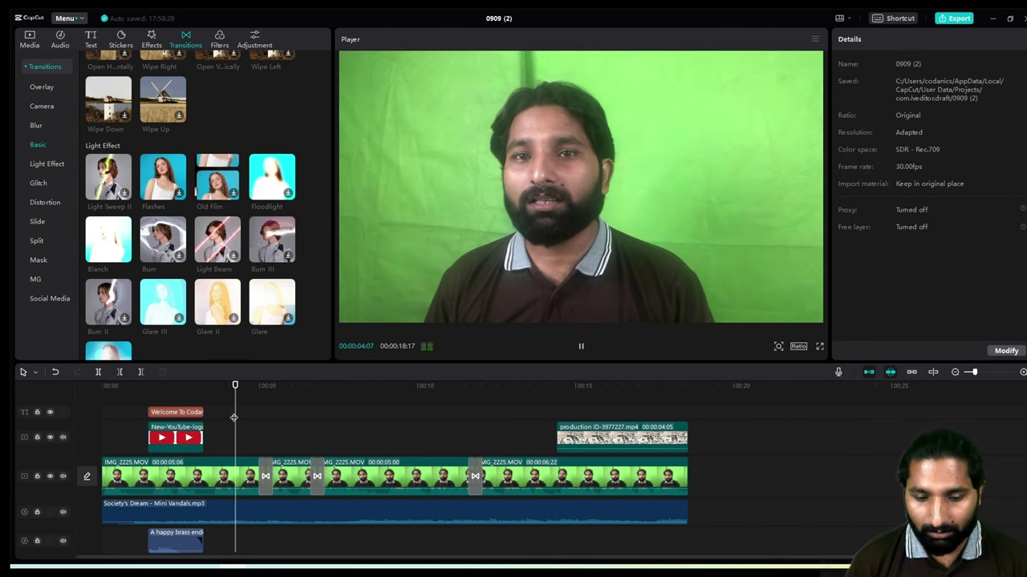
key("space")
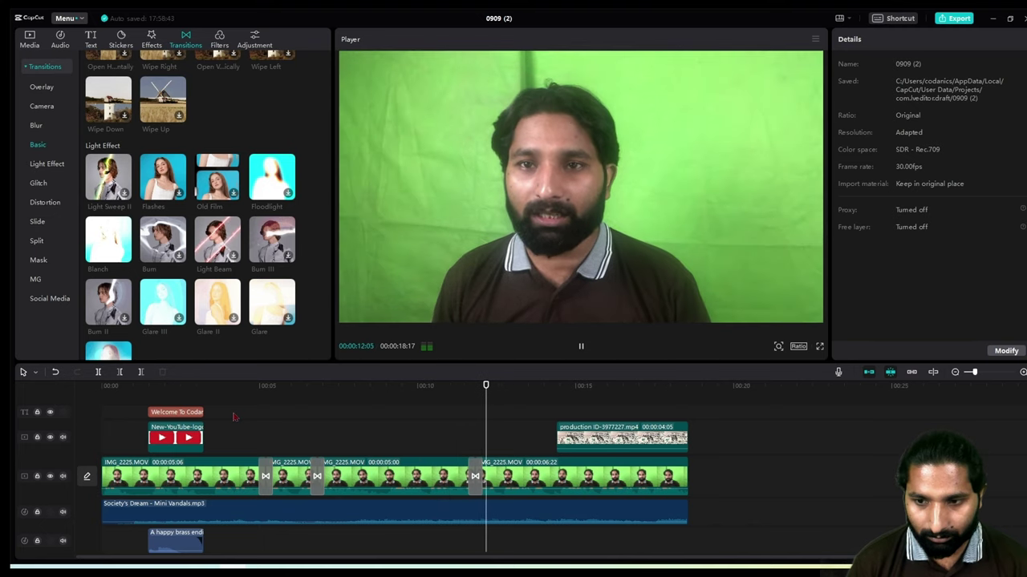
key("space")
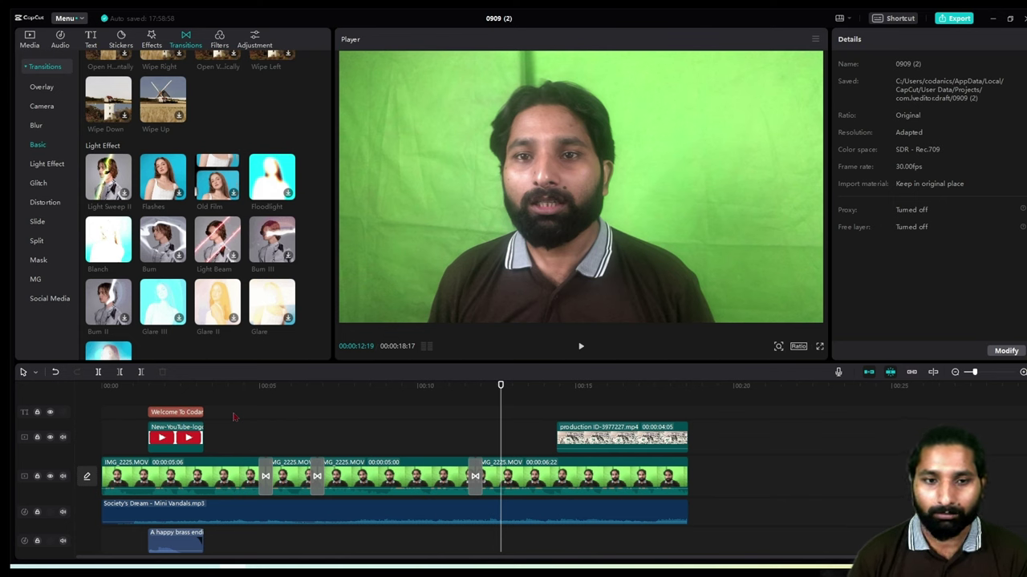
- Lengthen the Square Blur transition, set the Blink transition to 0.7 s and the Blanch transition to 0.8 s
left_click(265, 477)
left_click(320, 477)
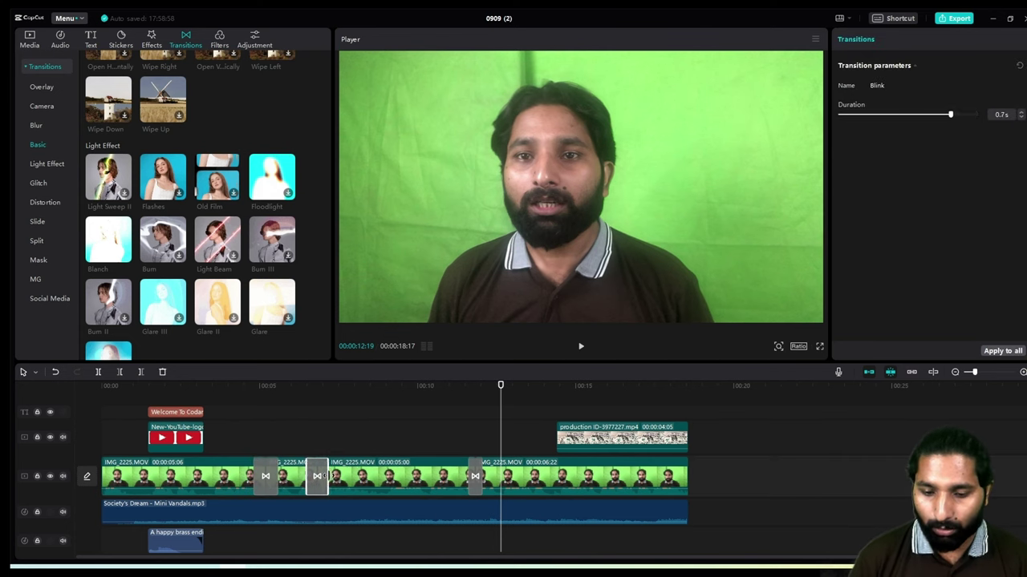
left_click(478, 477)
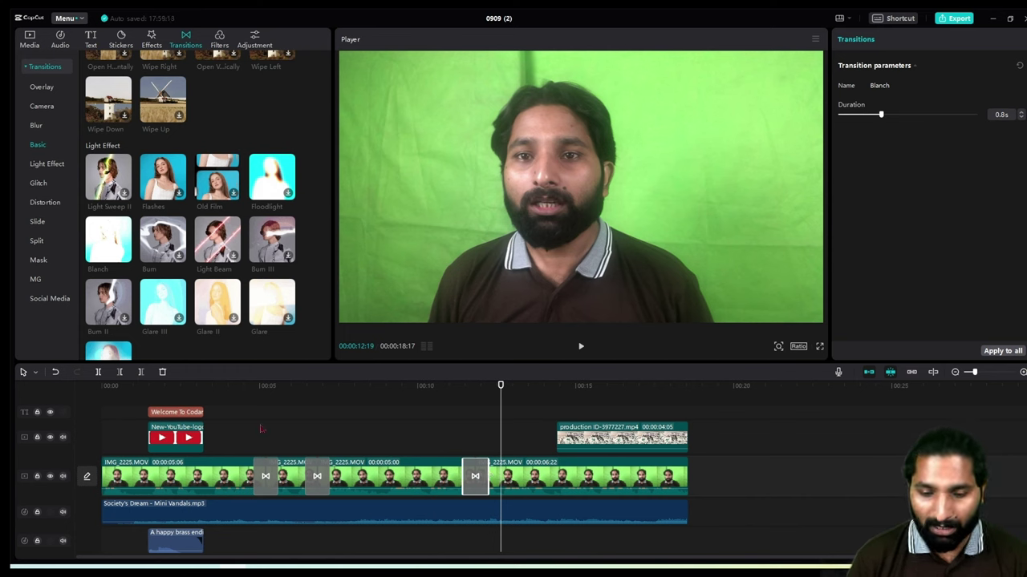
- Play the edit again from shortly before the first cut to review the longer transitions
left_click(236, 430)
key("space")
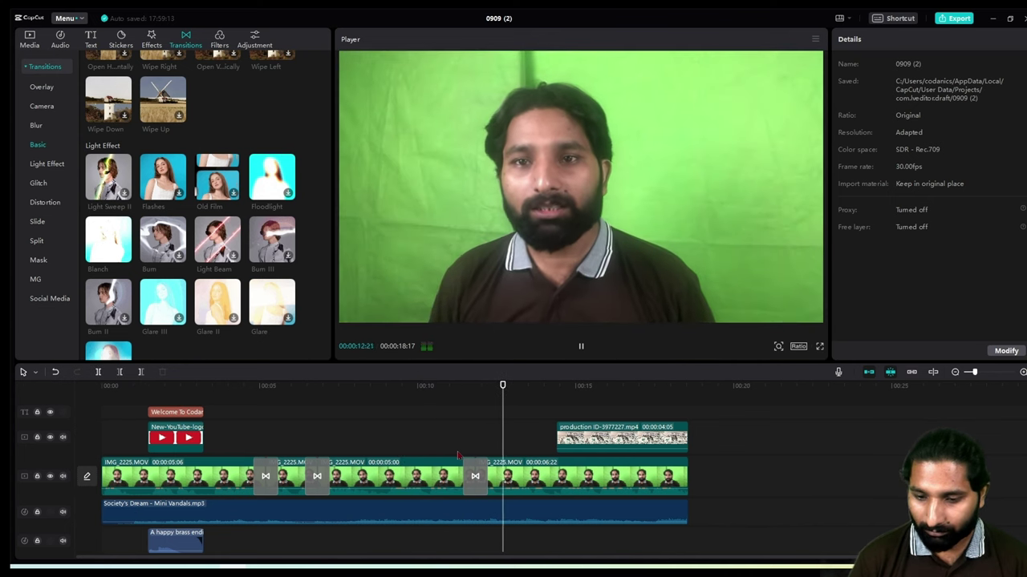
key("space")
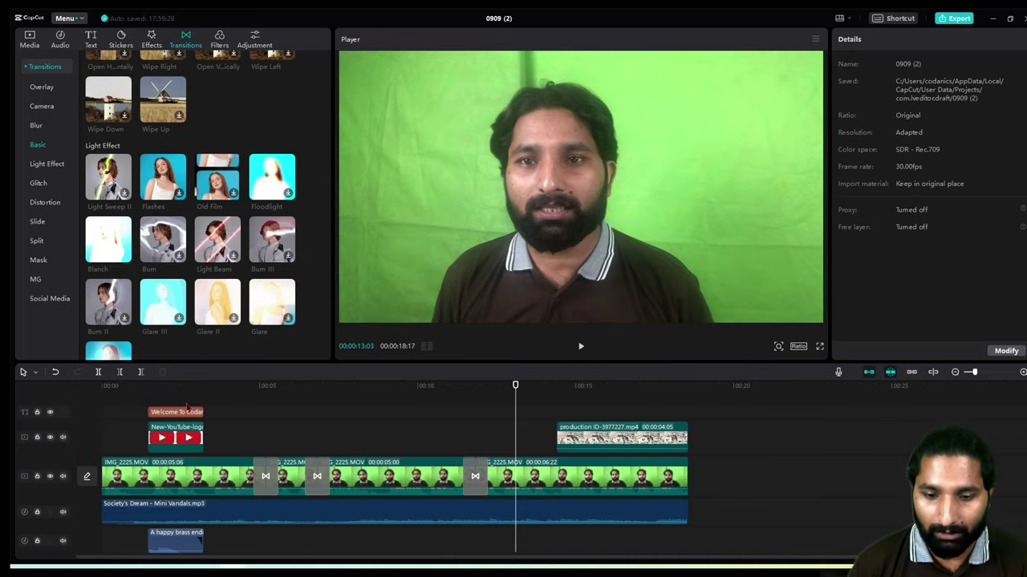
- Add the Rainbow Lightning video effect over the first IMG_2225.MOV clip and extend its end to the start of the first transition
scroll(187, 405, "down", 1)
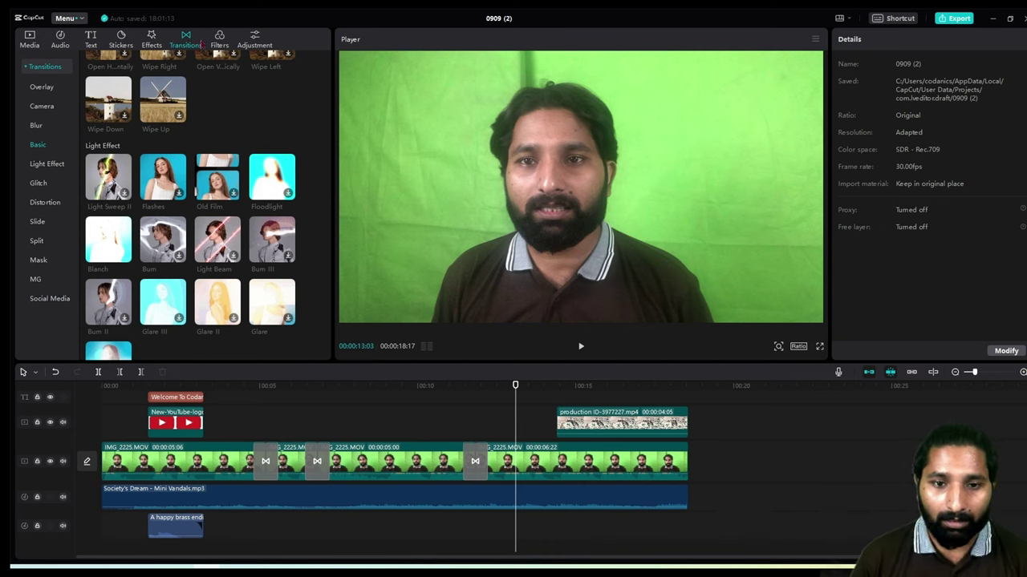
left_click(157, 45)
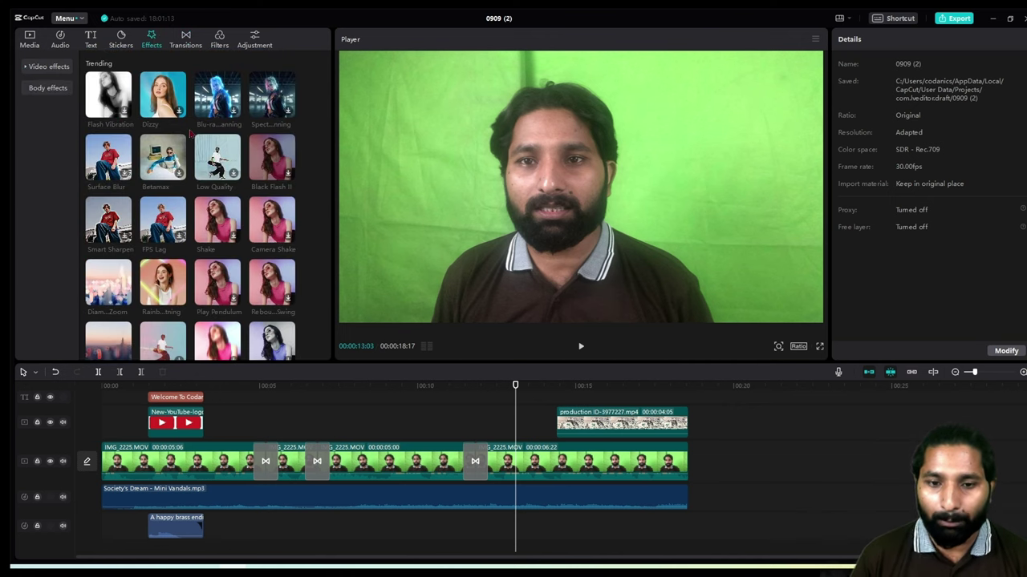
scroll(191, 133, "down", 2)
scroll(191, 133, "down", 1)
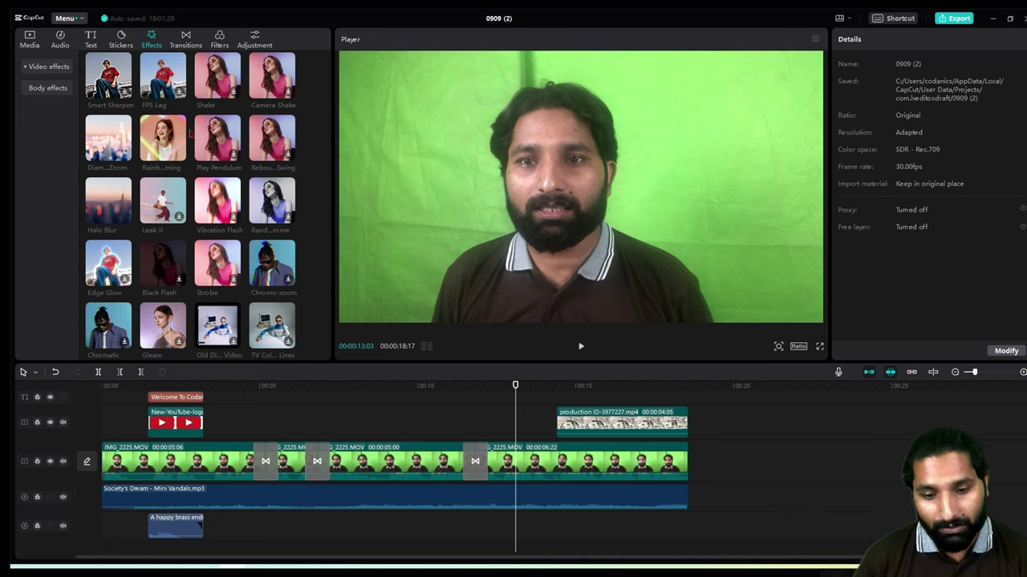
scroll(157, 161, "up", 1)
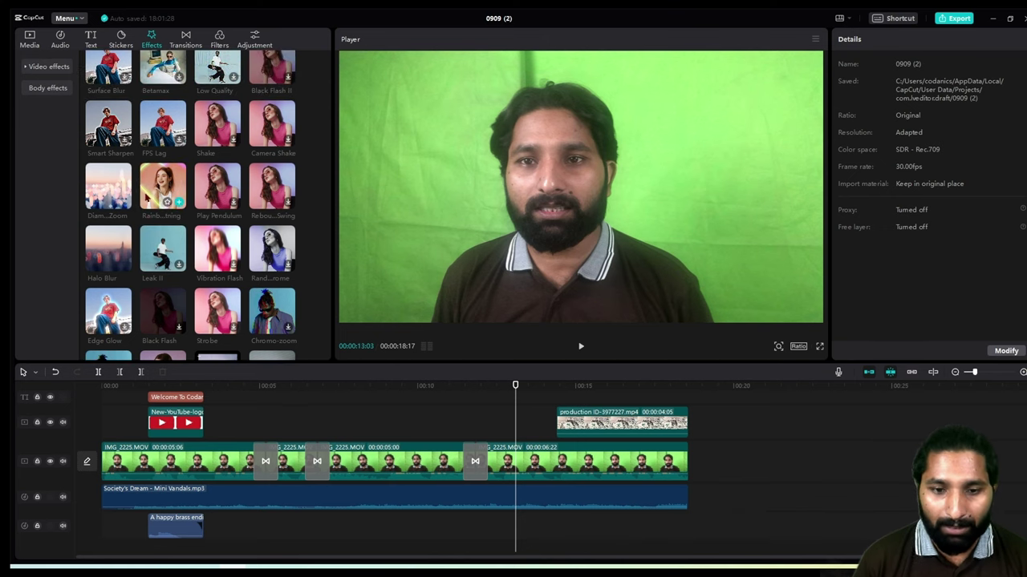
left_click(178, 202)
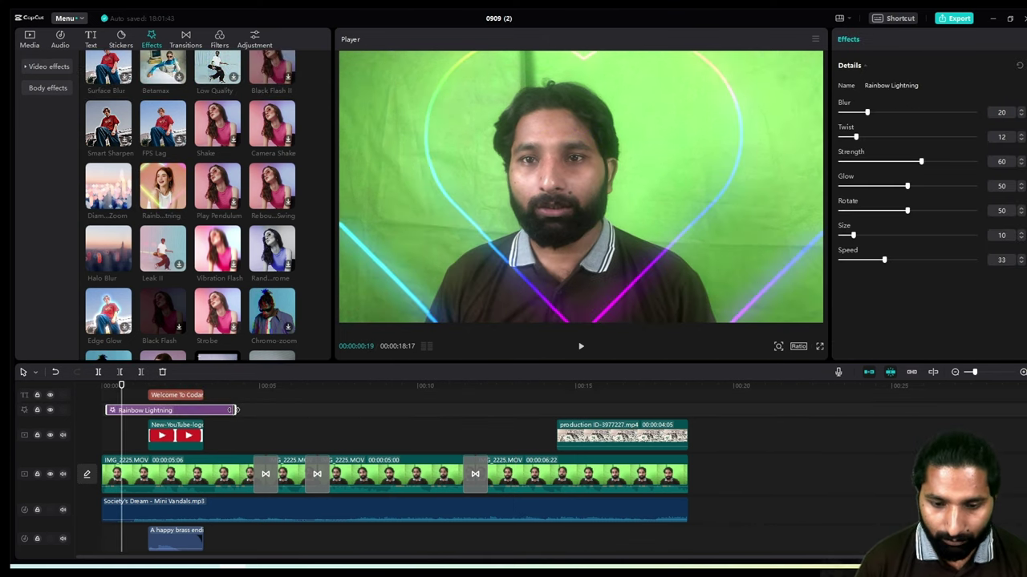
left_click_drag(236, 410, 253, 411)
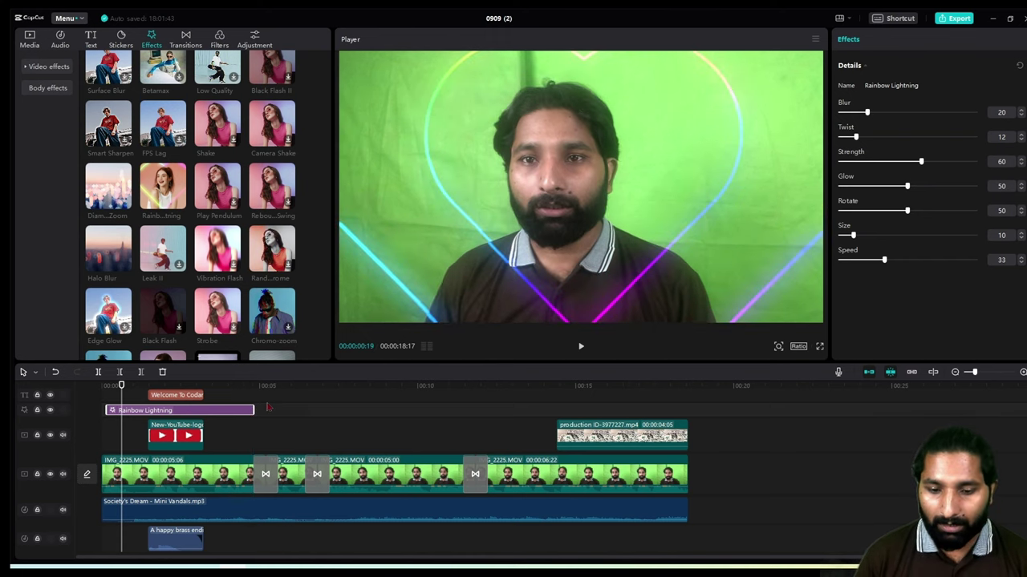
- Add the Diamond Zoom effect at 00:00:05:06, trimmed to the second clip's end, and the Shockwave effect over the third clip
left_click(267, 408)
left_click_drag(108, 186, 283, 423)
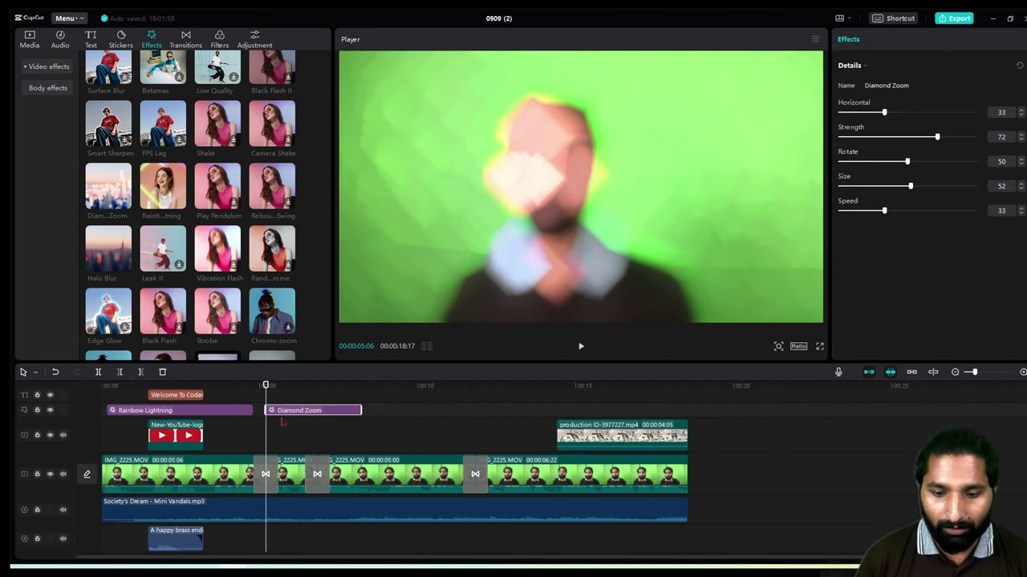
left_click_drag(362, 409, 318, 410)
scroll(193, 206, "down", 5)
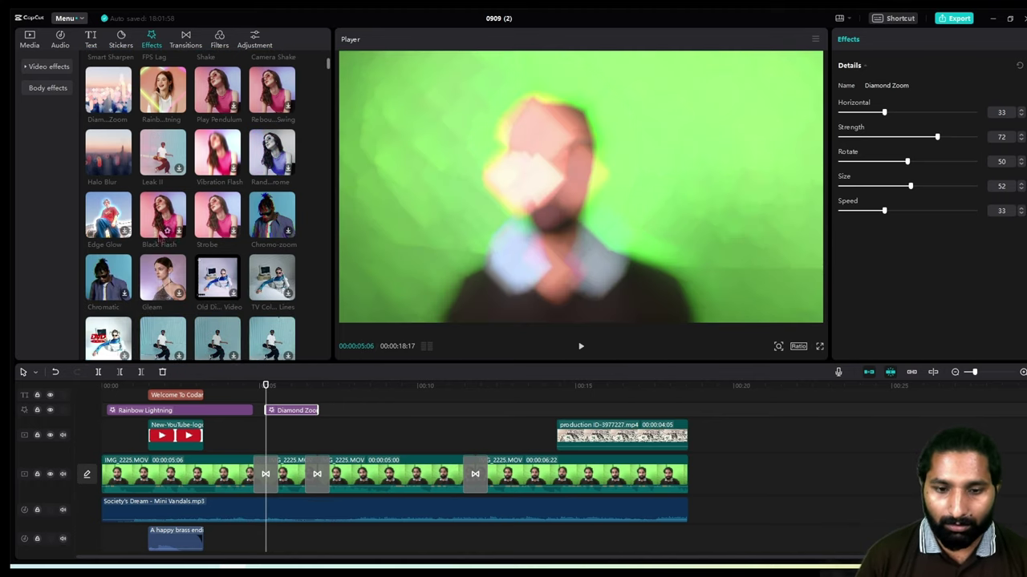
left_click_drag(217, 320, 474, 412)
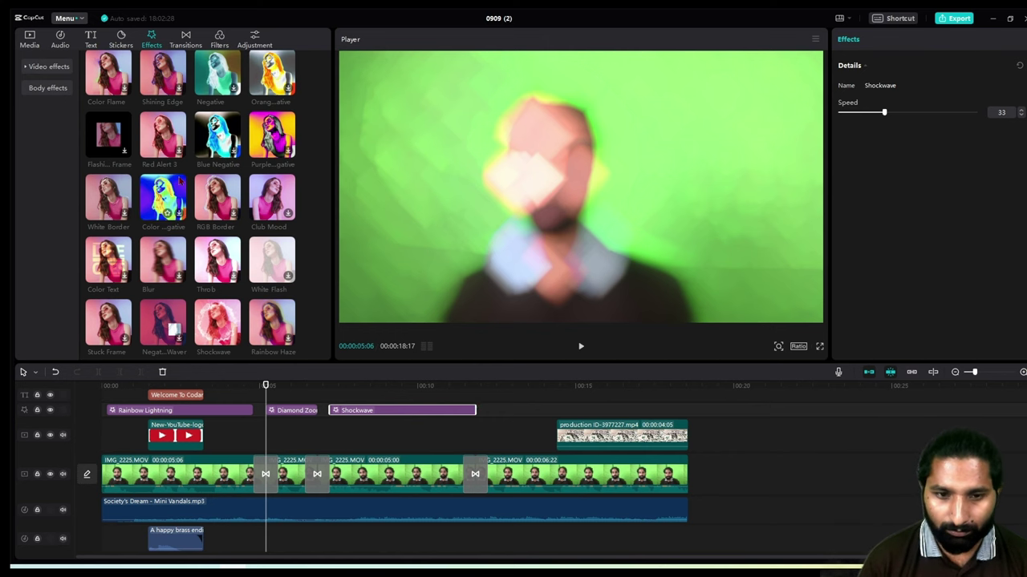
- Add the Gas Flow body effect over the last clip, extend it to the video's end and delete the duplicate Gas Flow on the upper track
scroll(179, 189, "down", 10)
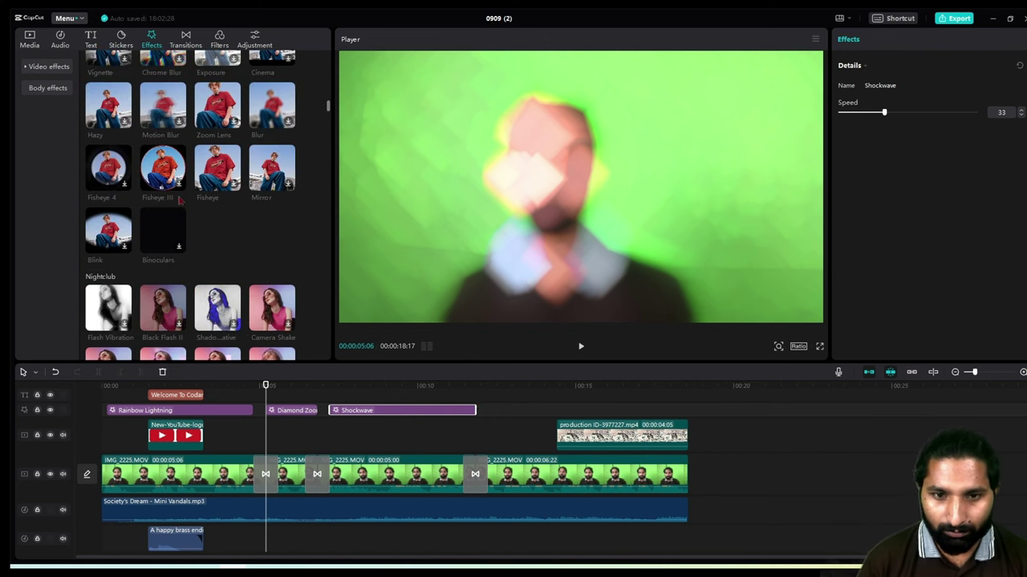
scroll(180, 201, "up", 5)
left_click(50, 88)
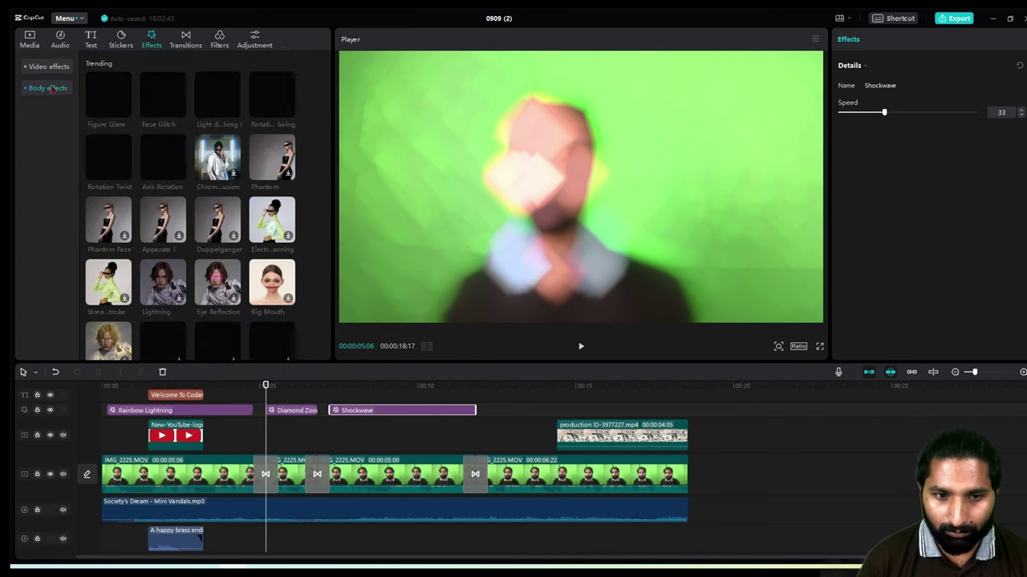
scroll(208, 266, "down", 2)
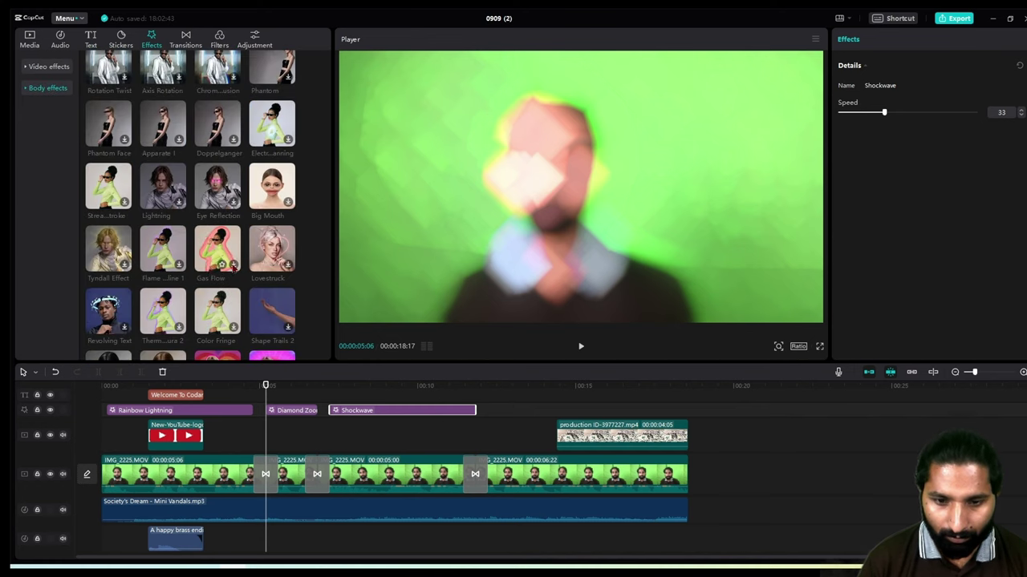
left_click(227, 242)
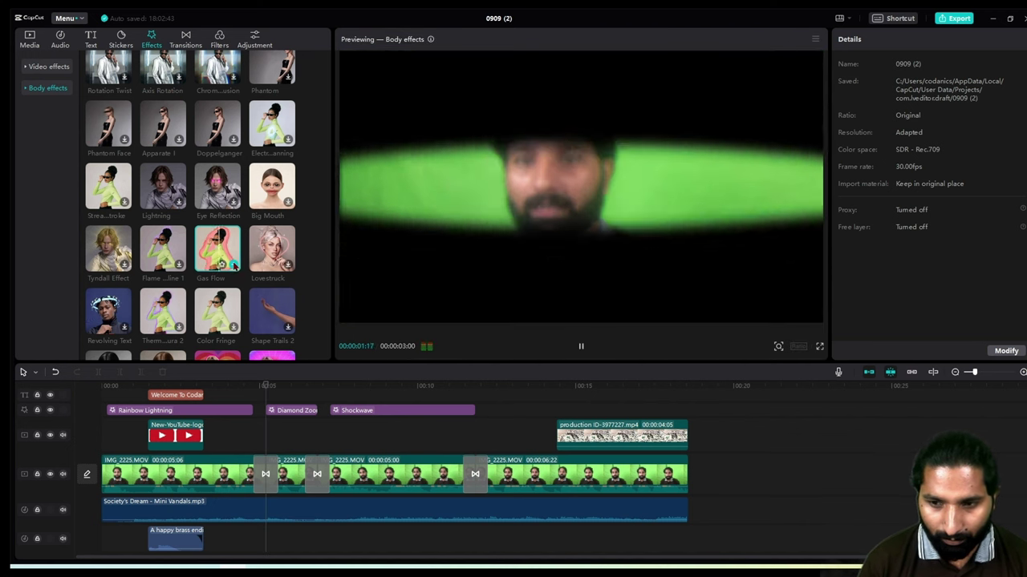
left_click(233, 263)
left_click_drag(279, 401, 486, 436)
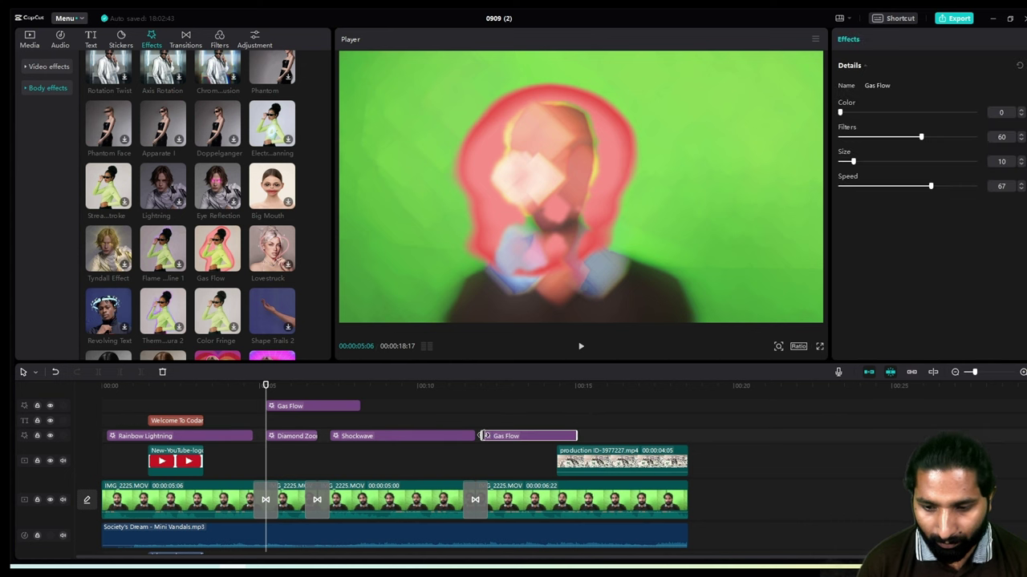
left_click_drag(579, 435, 689, 436)
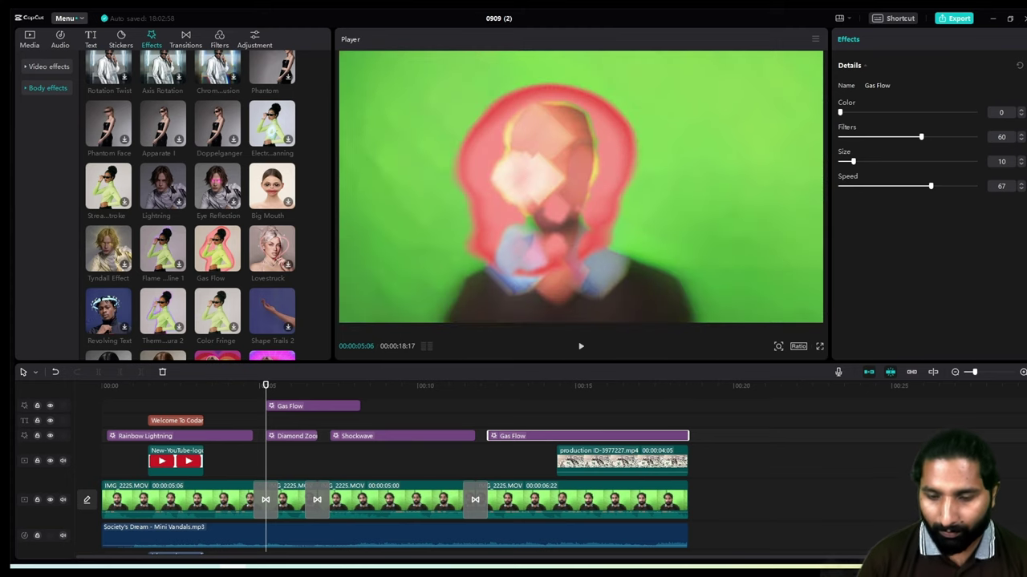
left_click(313, 406)
key("Delete")
- Play the edit from the beginning to review the added effects
left_click(107, 396)
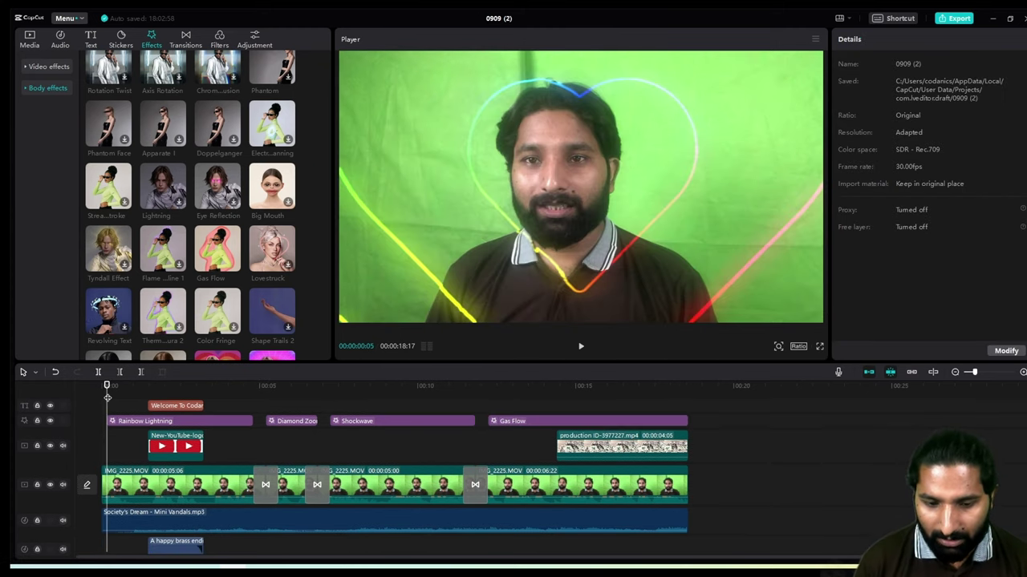
left_click(105, 397)
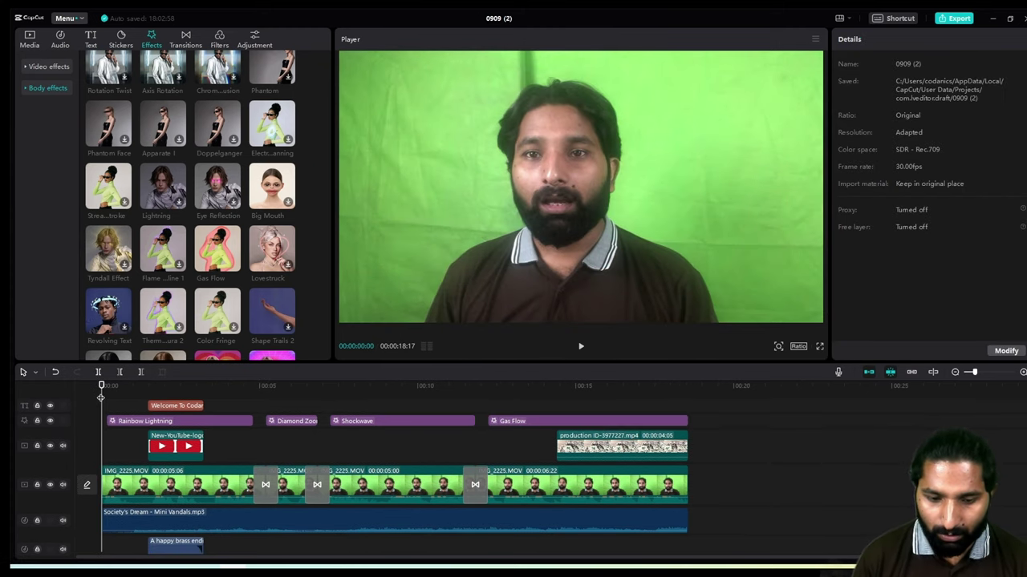
left_click(580, 347)
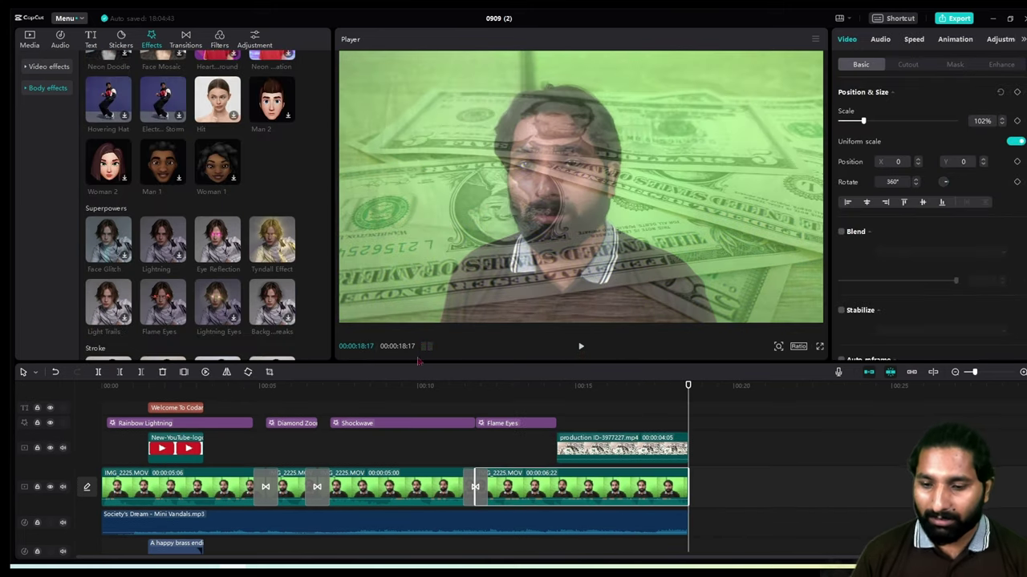
- Delete the Rainbow Lightning, Diamond Zoom, Shockwave and Flame Eyes effects from the timeline
left_click(164, 423)
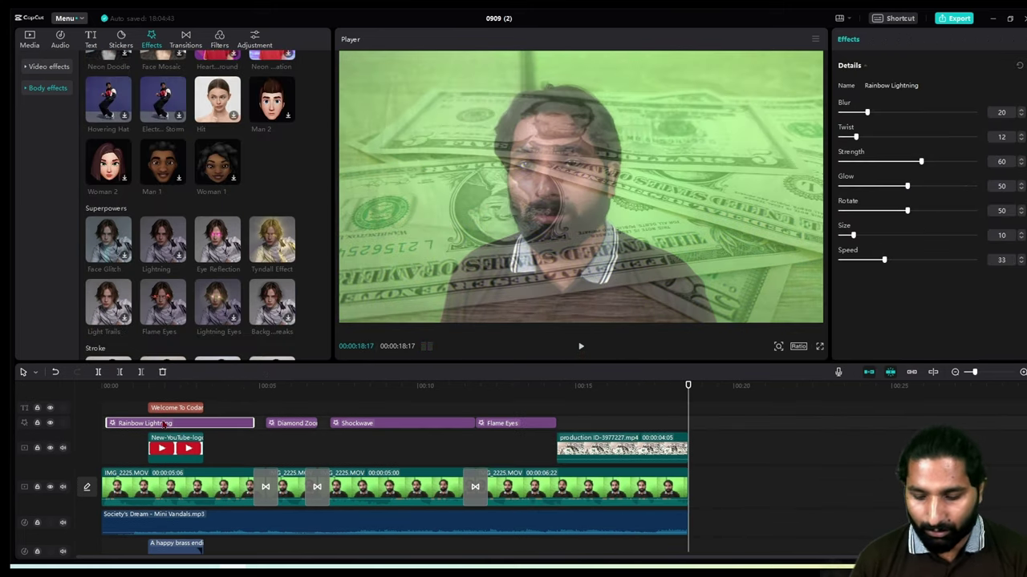
key("Delete")
left_click(304, 423)
key("Delete")
left_click(373, 423)
key("Delete")
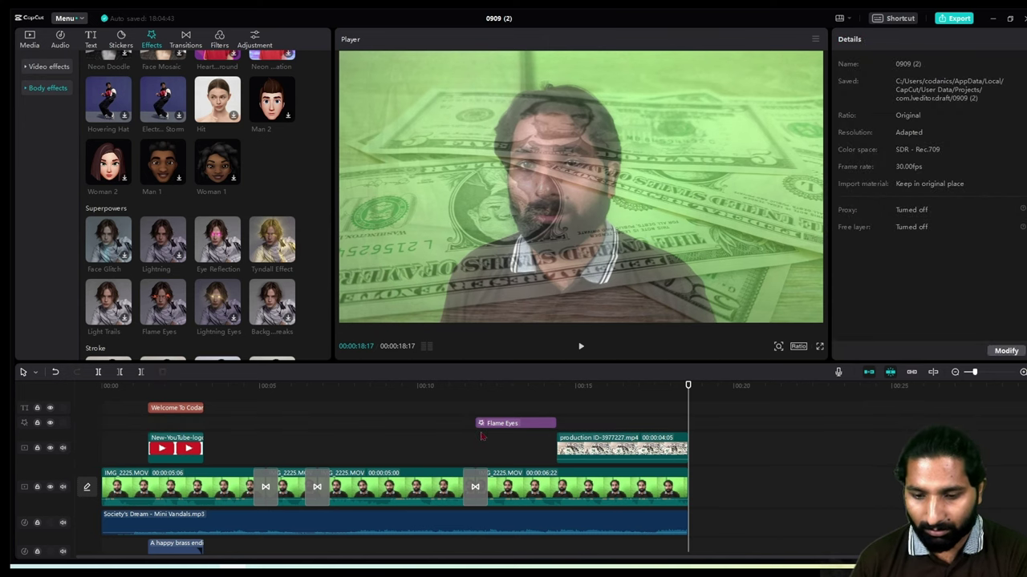
left_click(498, 425)
key("Delete")
- Add the trending heart-eyes emoji sticker to the timeline at 00:00:07:11
left_click(333, 429)
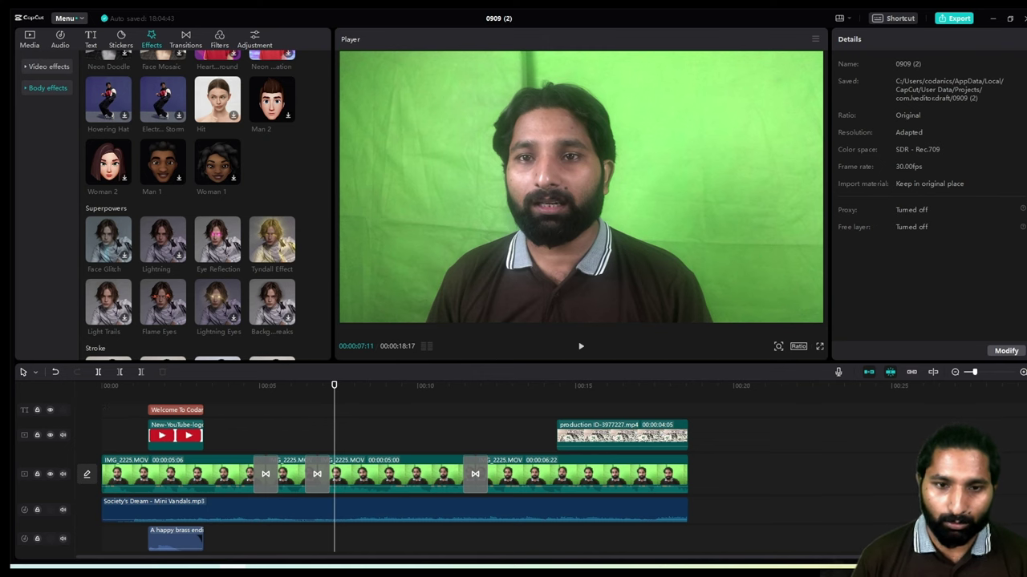
left_click(122, 39)
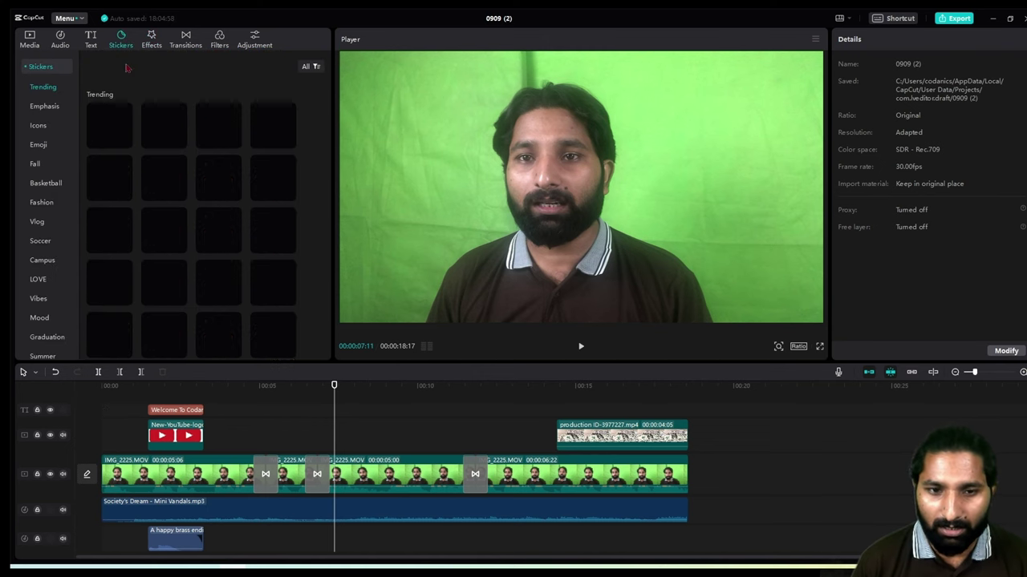
scroll(203, 174, "down", 3)
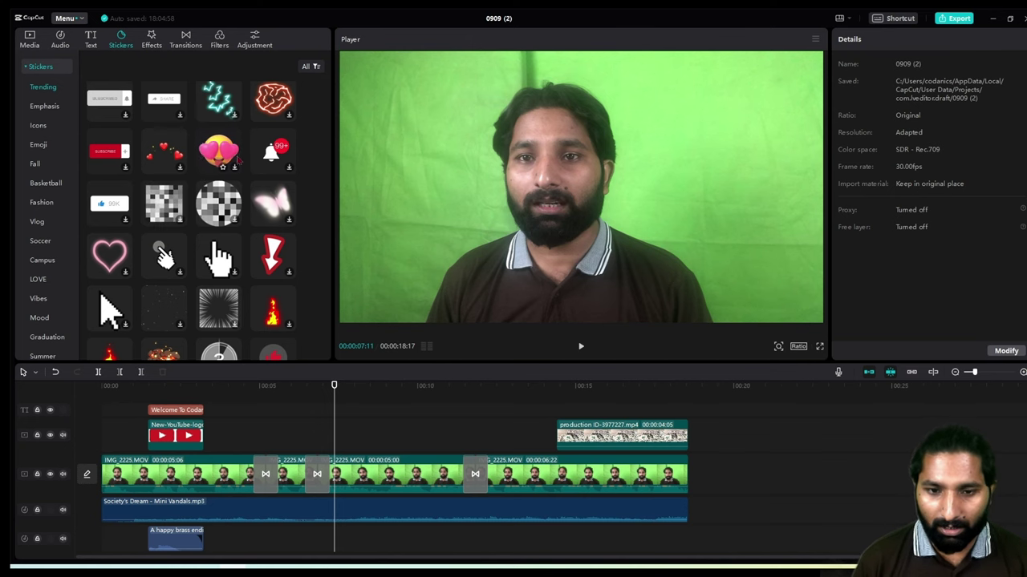
left_click(218, 153)
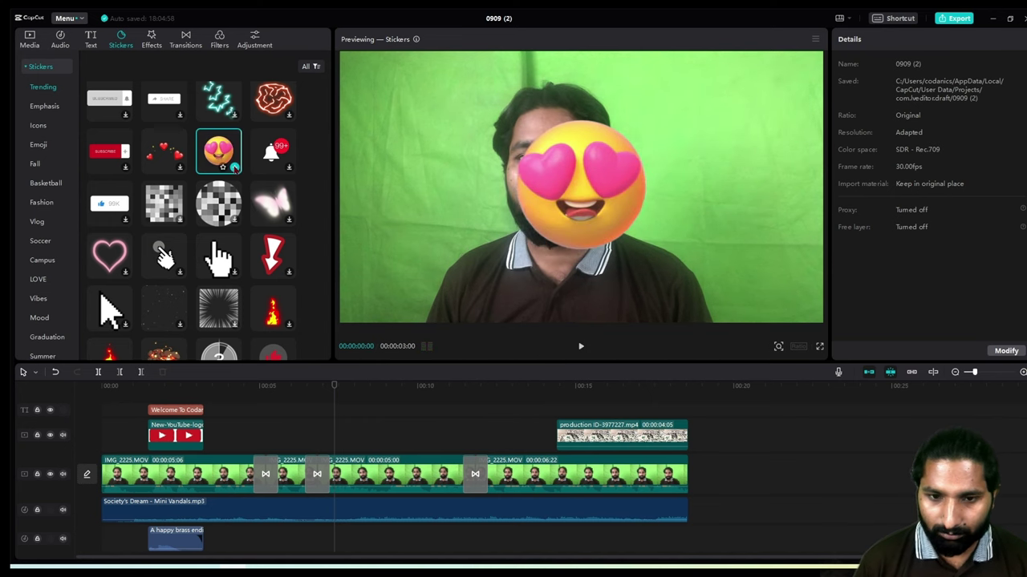
left_click(233, 167)
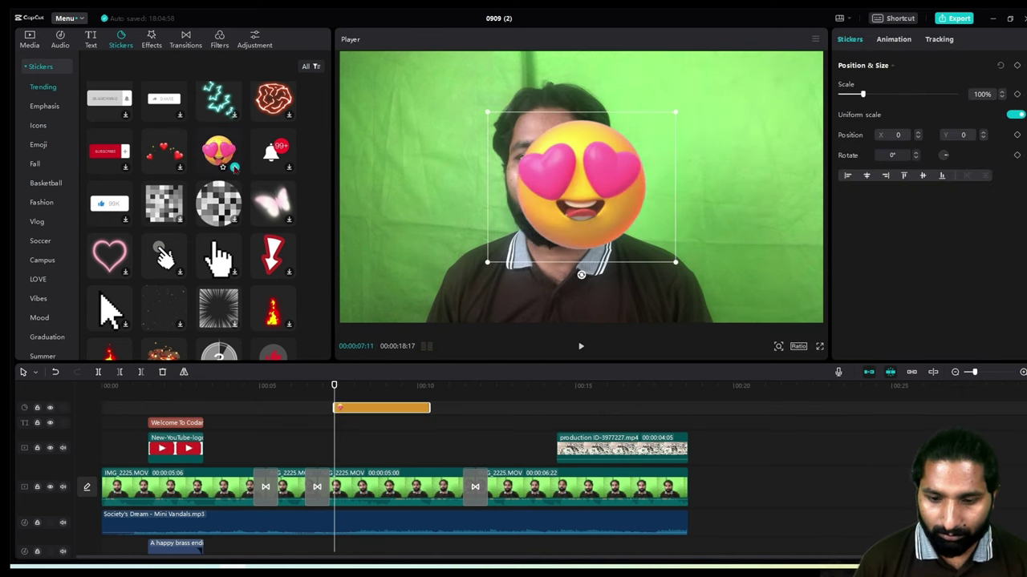
- Try the emoji sticker over the speaker's face at 108% and beside the head at 71%, playing back each placement
left_click_drag(564, 220, 530, 206)
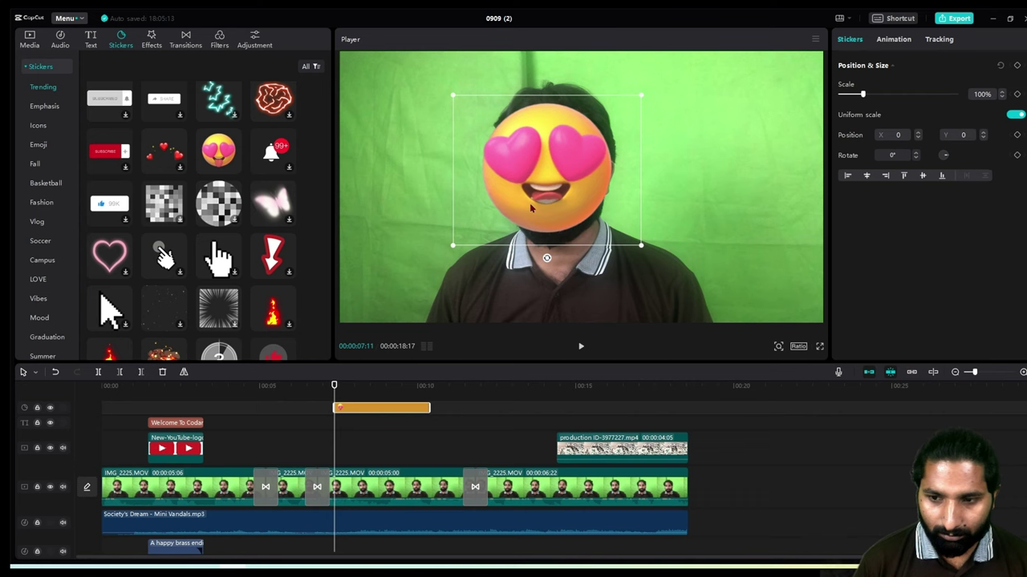
left_click_drag(640, 245, 651, 254)
key("space")
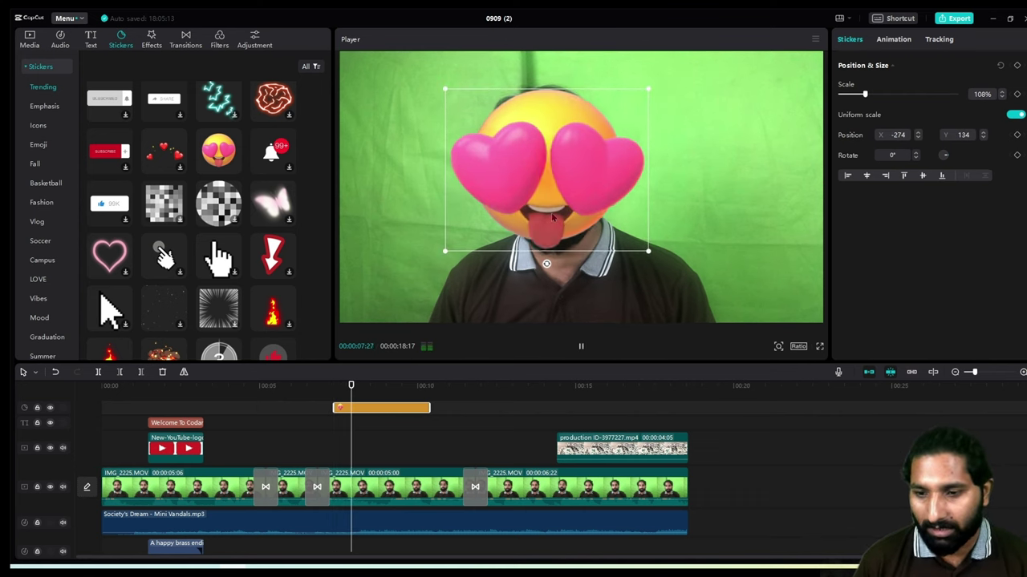
key("space")
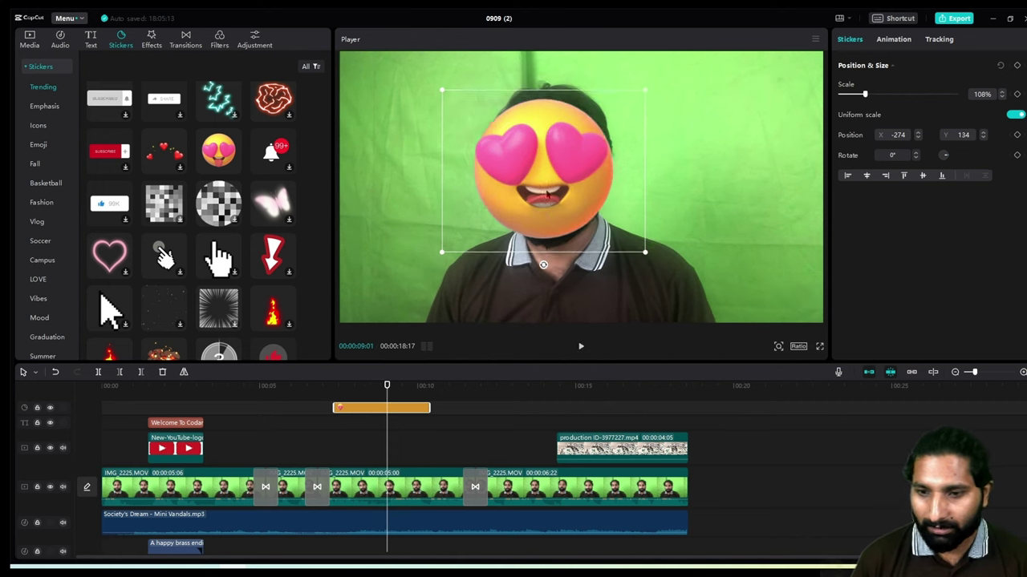
left_click_drag(551, 212, 734, 156)
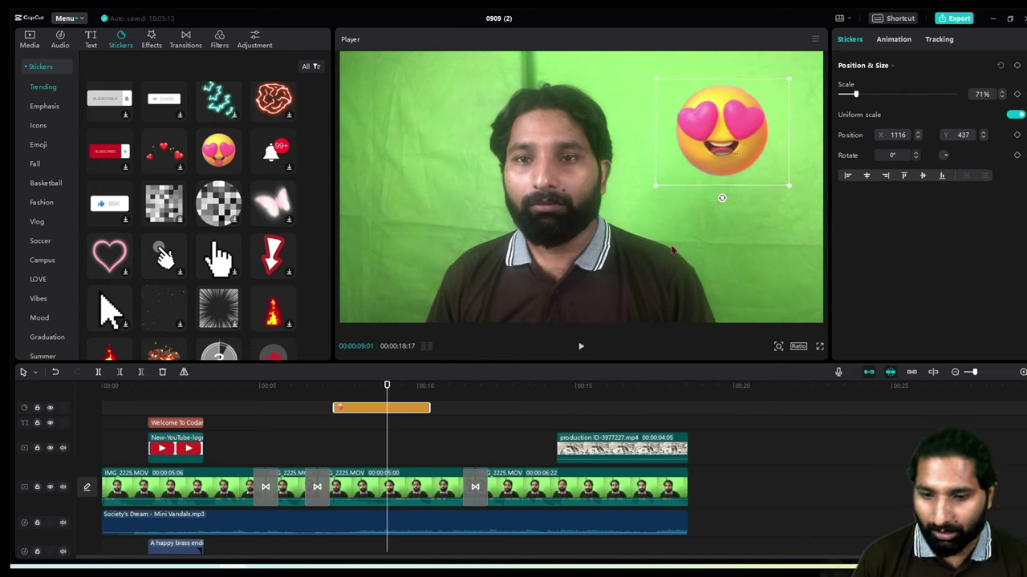
key("space")
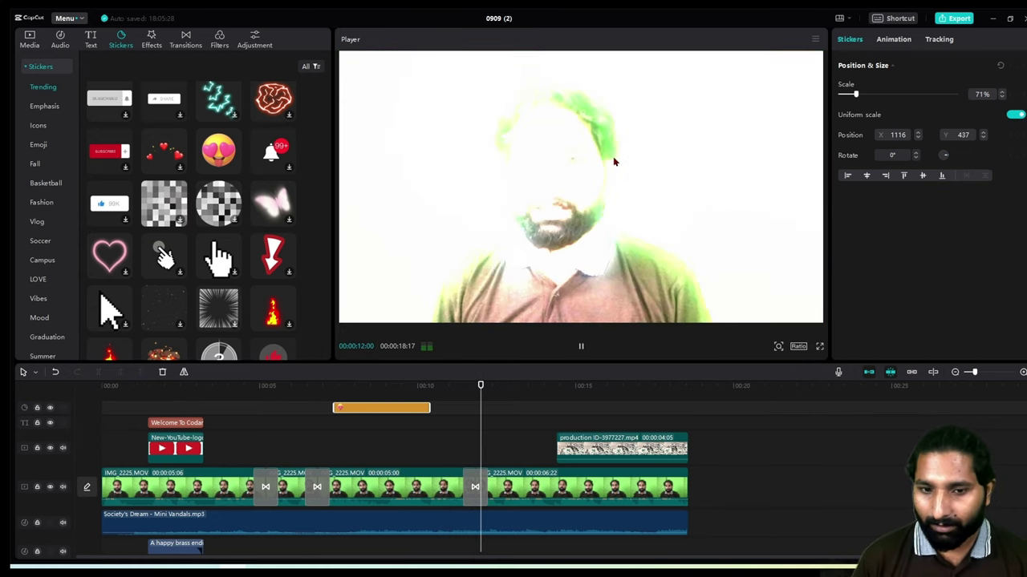
- Delete the heart-eyes emoji sticker from the timeline
left_click(346, 387)
left_click(374, 410)
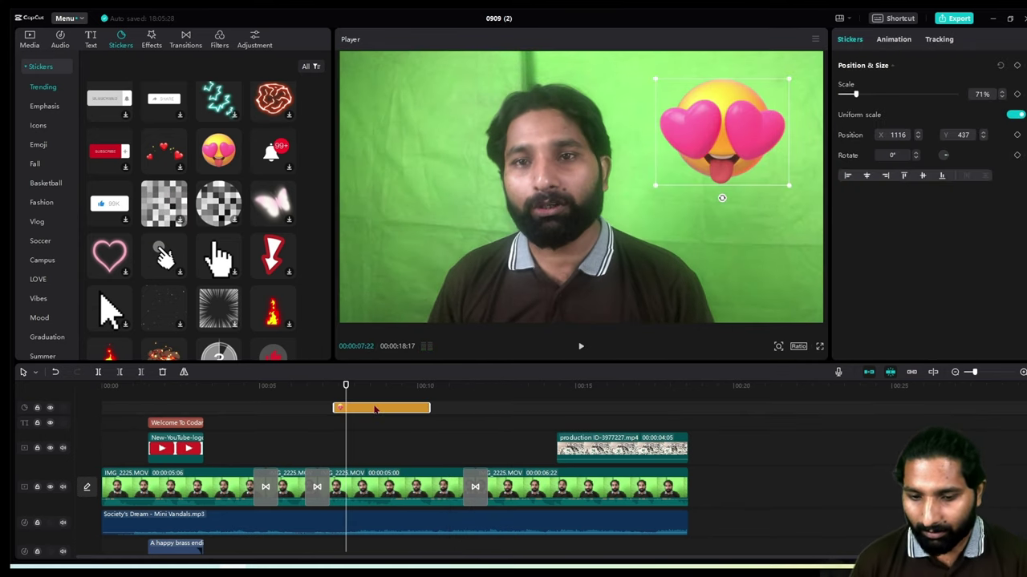
key("Delete")
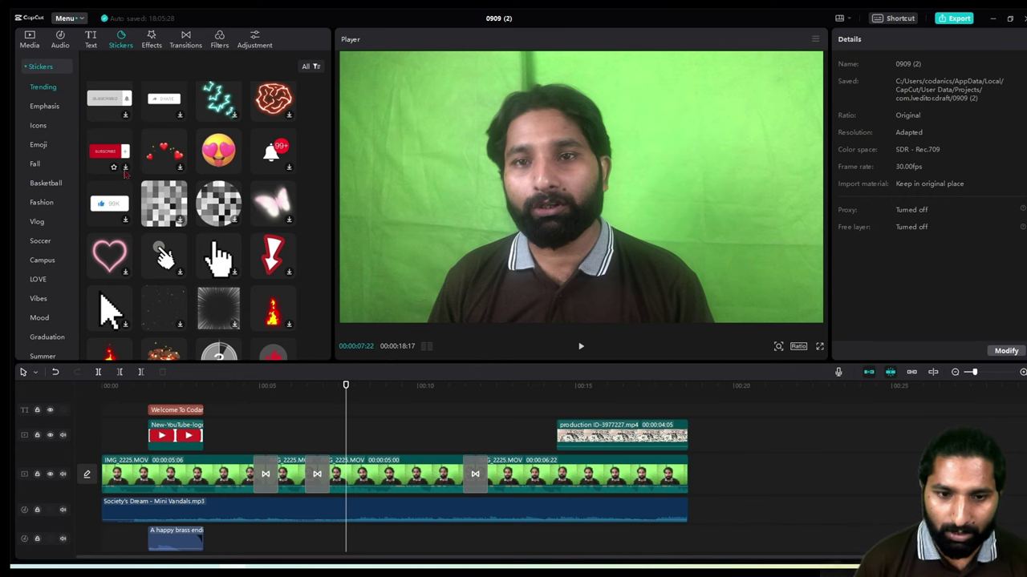
- Add the red Subscribe sticker and place it on the track below the text, starting just after 00:00:07:22
left_click(124, 170)
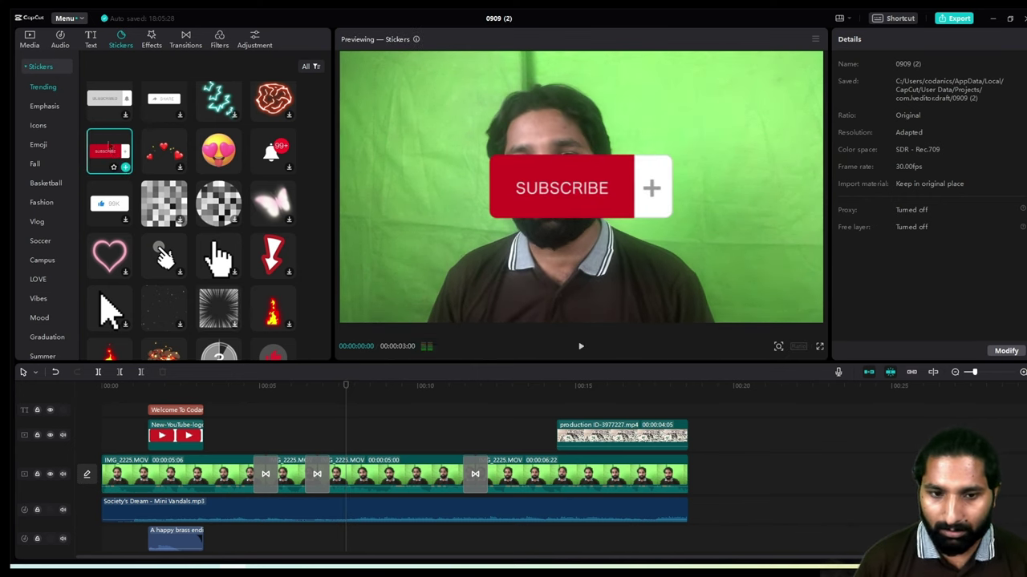
left_click(124, 167)
mouse_move(391, 411)
left_mouse_down()
mouse_move(393, 459)
mouse_move(399, 415)
left_mouse_up()
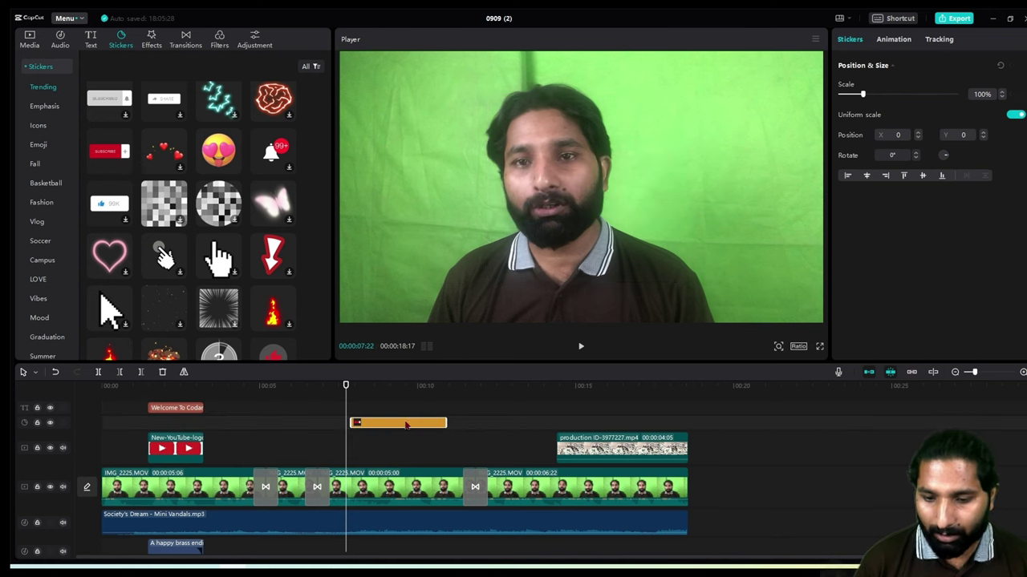
- Scale the Subscribe sticker to 66%, position it beside the head at about X 1184, Y 291, and play it back
left_click(376, 399)
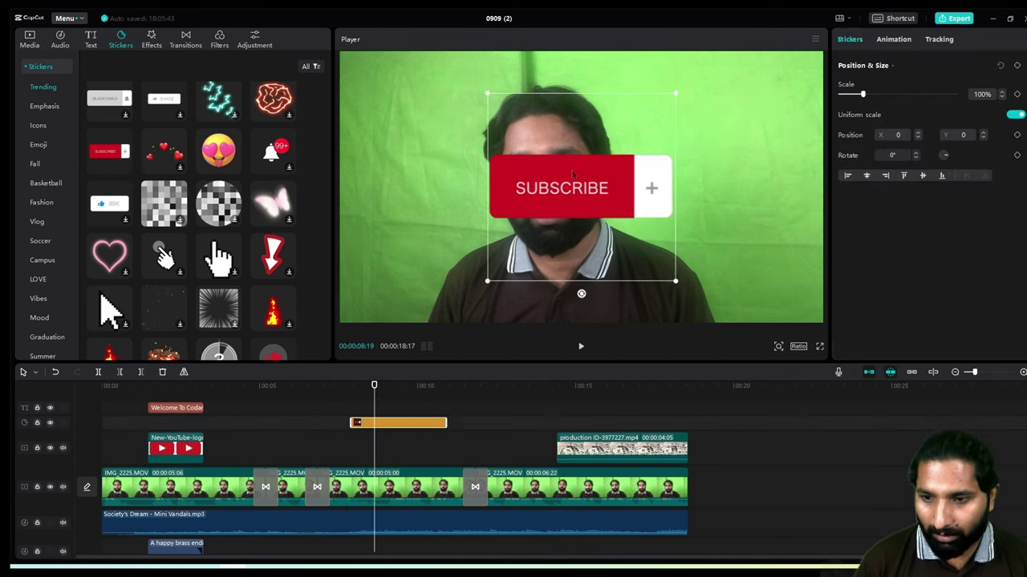
left_click_drag(572, 174, 705, 173)
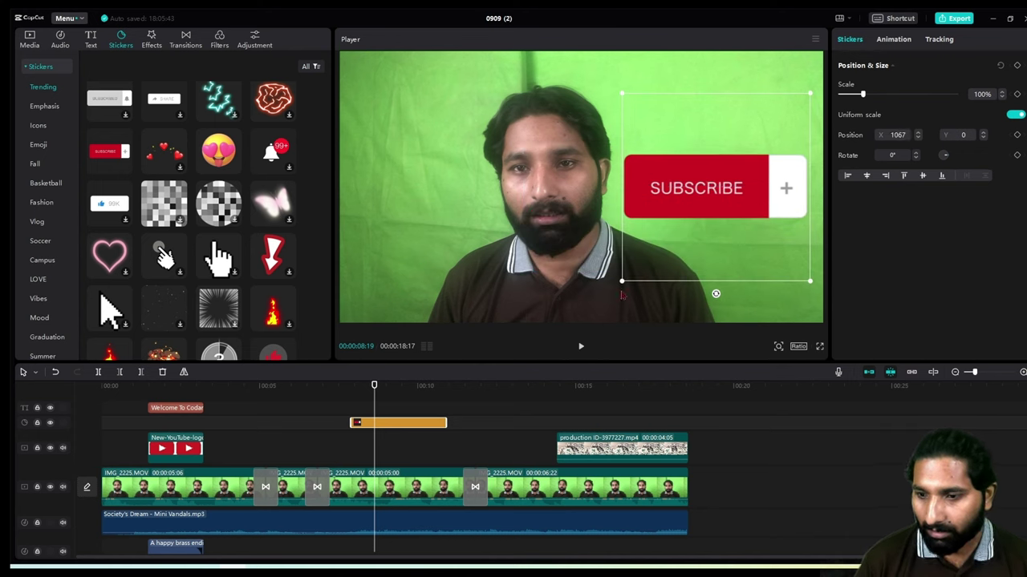
left_click_drag(618, 281, 668, 212)
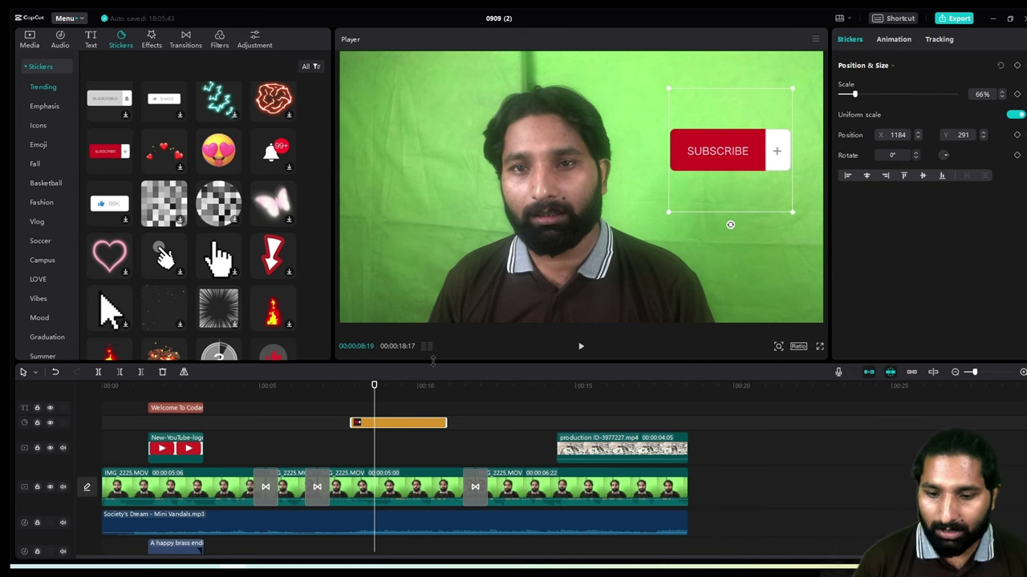
key("space")
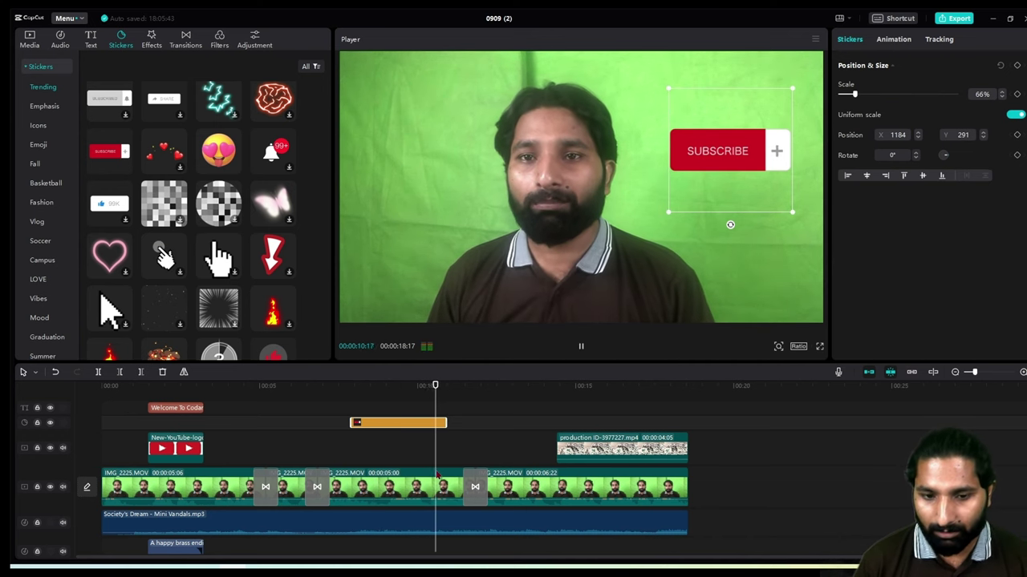
key("space")
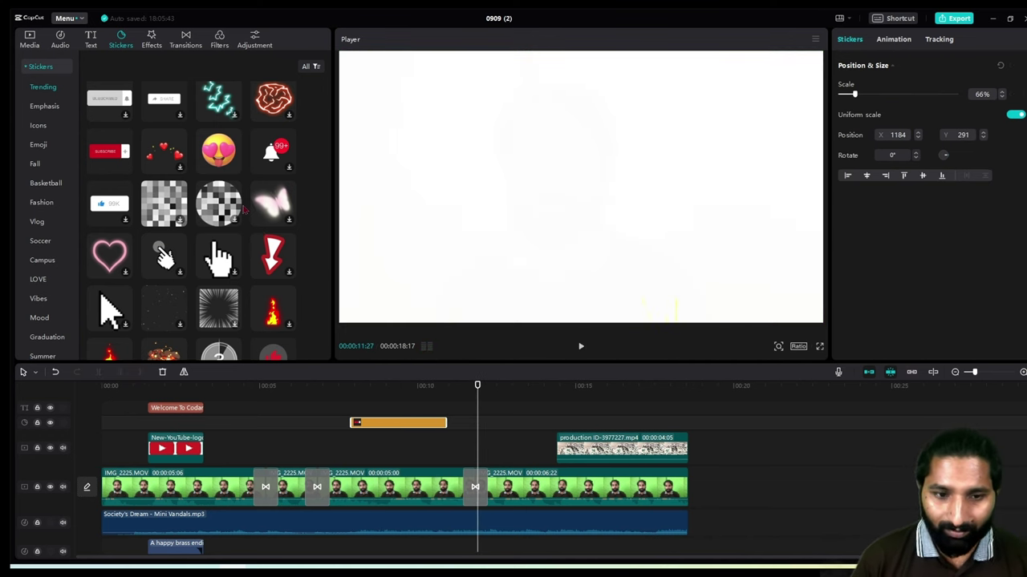
scroll(106, 194, "down", 3)
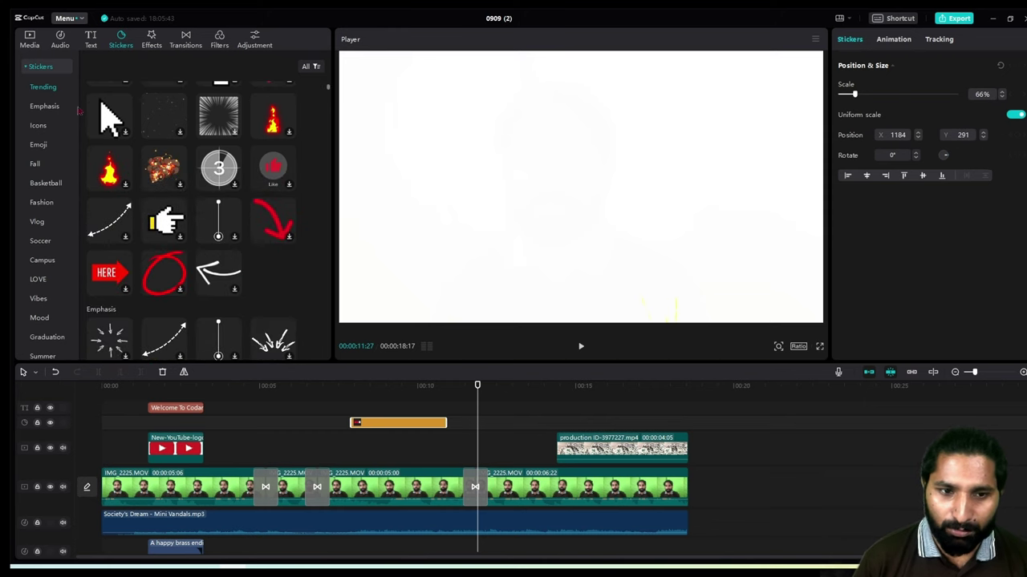
left_click(38, 279)
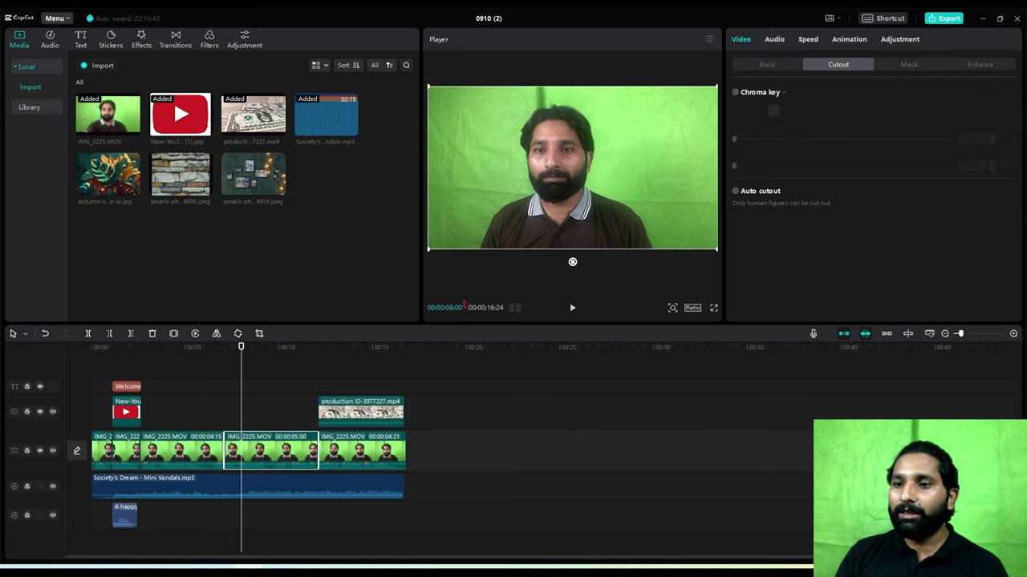
- Preview the picture-frame wall and stone wall images as possible backgrounds for the clip starting at 00:00:07:03
left_click(228, 418)
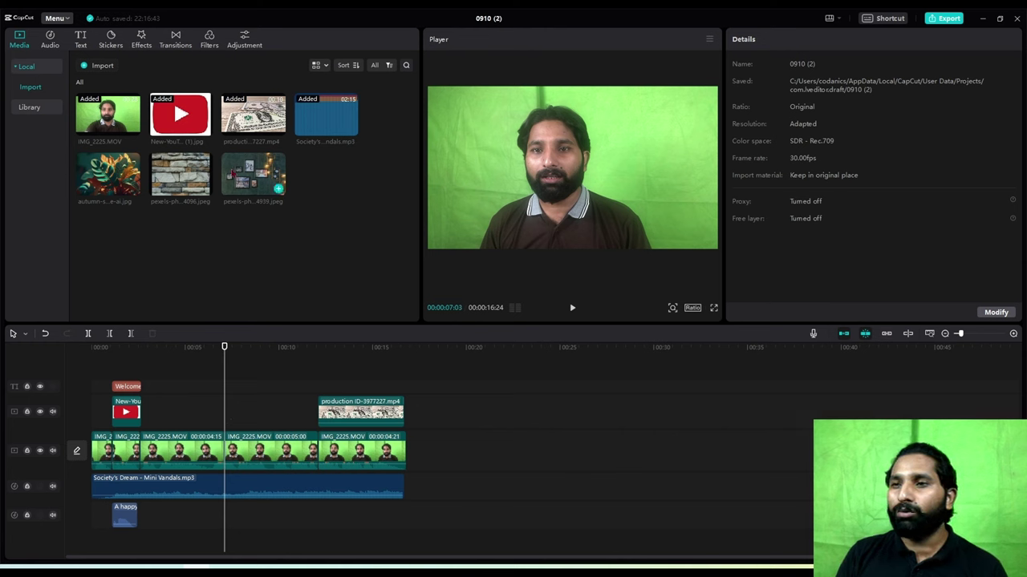
left_click(253, 174)
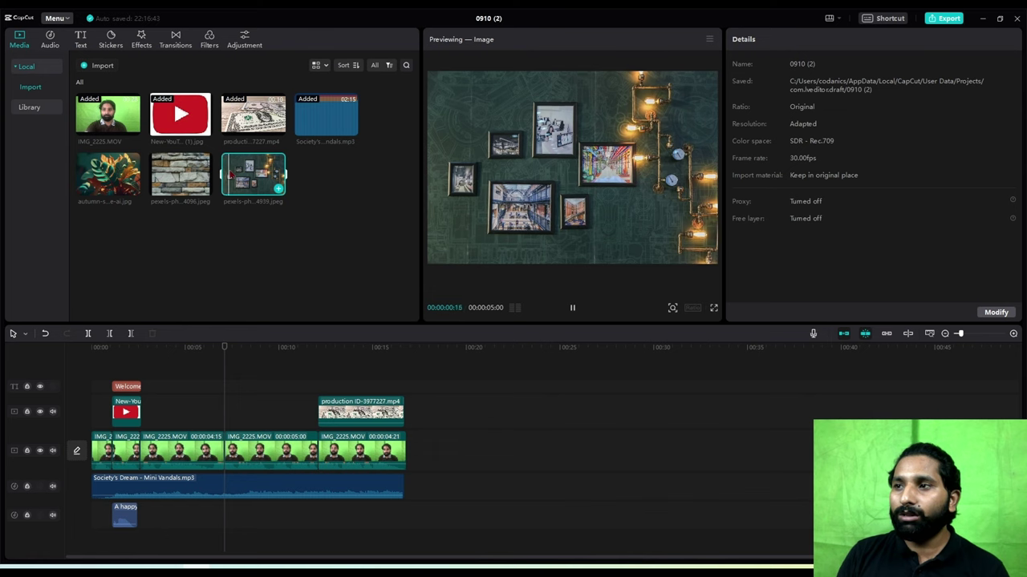
left_click(192, 175)
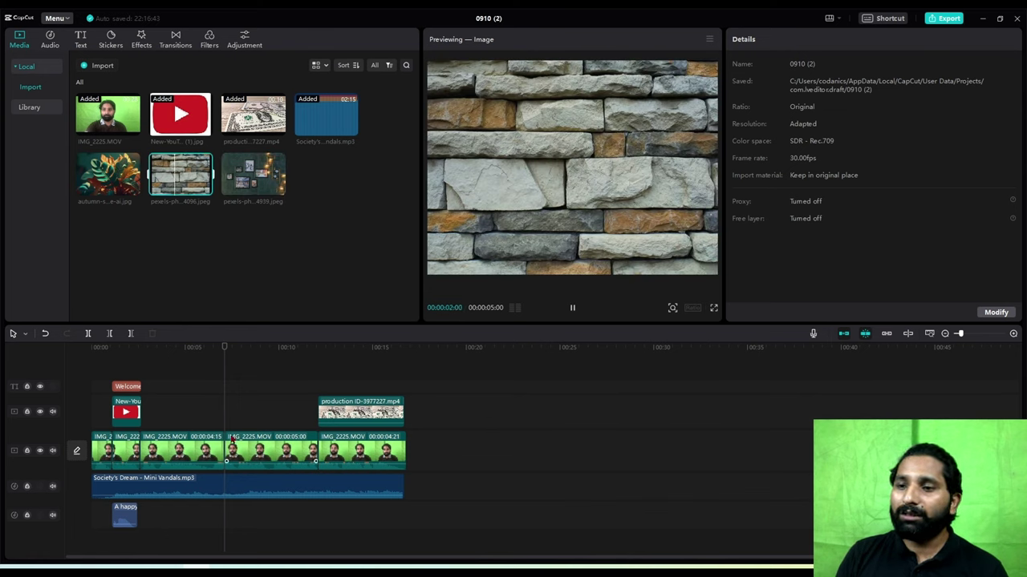
left_click(231, 410)
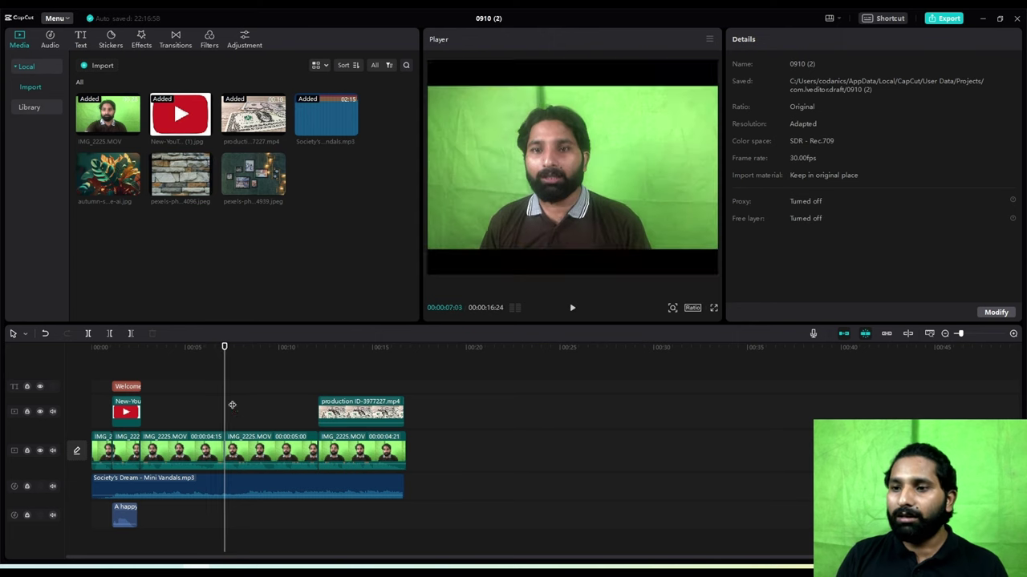
- Play the green-screen footage from 00:00:07:03 and return the playhead to that point
left_click(572, 308)
left_click(227, 366)
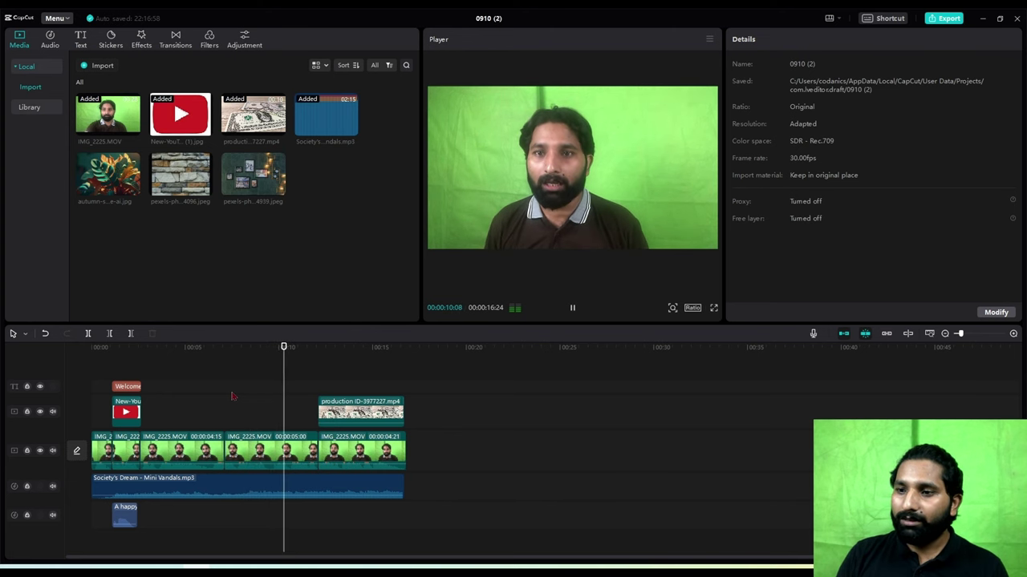
left_click(228, 390)
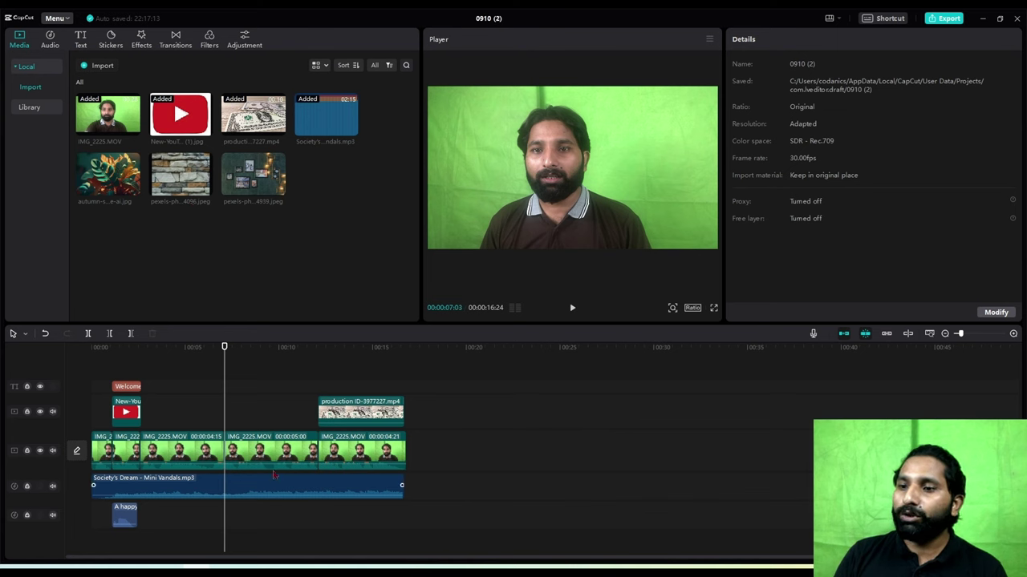
- Move the 5-second IMG_2225.MOV clip at 00:00:07:03 to the overlay track and insert the stone wall image beneath it on the main track
left_click_drag(271, 459, 271, 413)
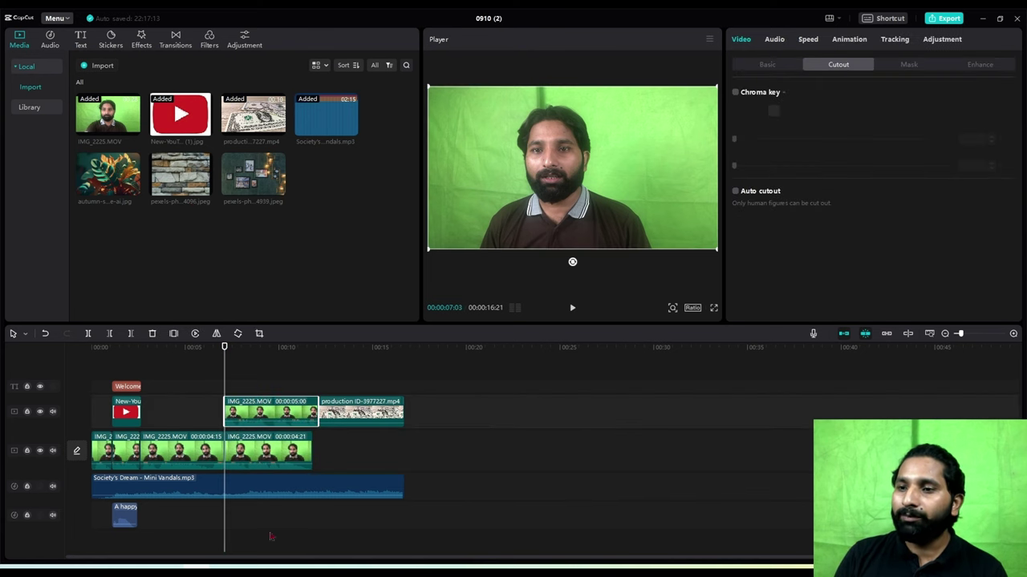
left_click_drag(206, 189, 220, 449)
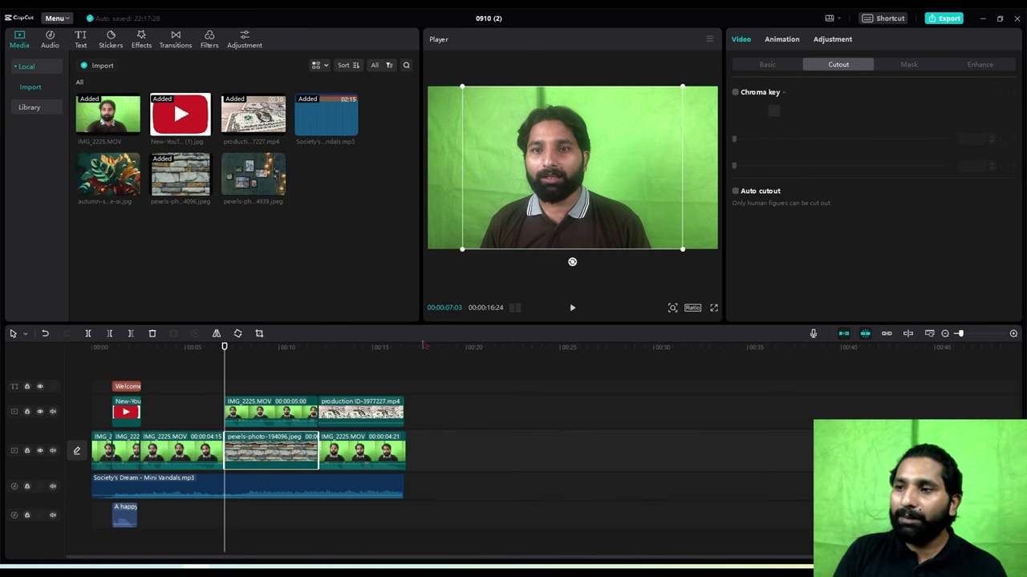
- Play the section with the layered clip and image, then return the playhead to 00:00:07:10
left_click(573, 308)
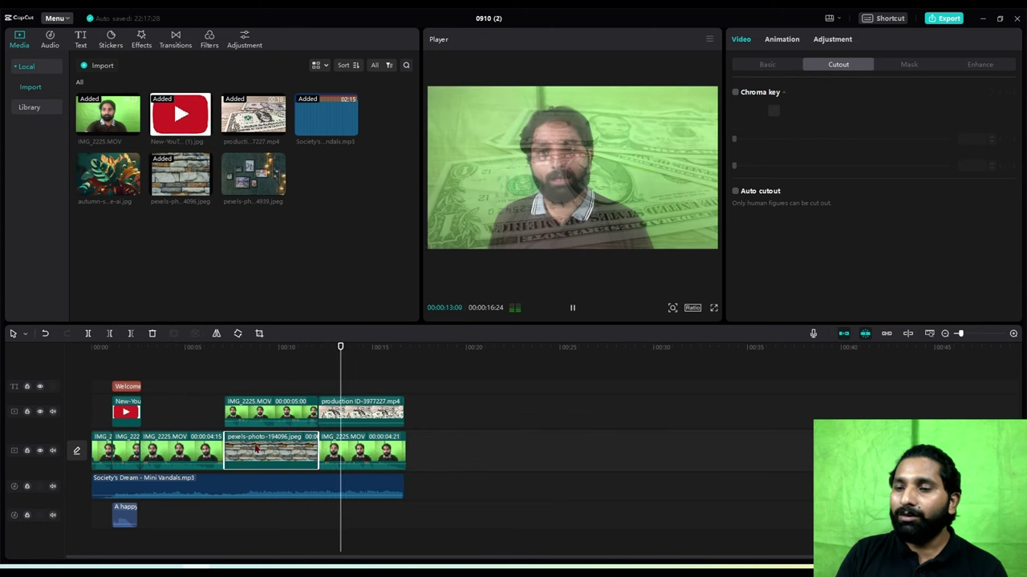
left_click(248, 391)
left_click(229, 392)
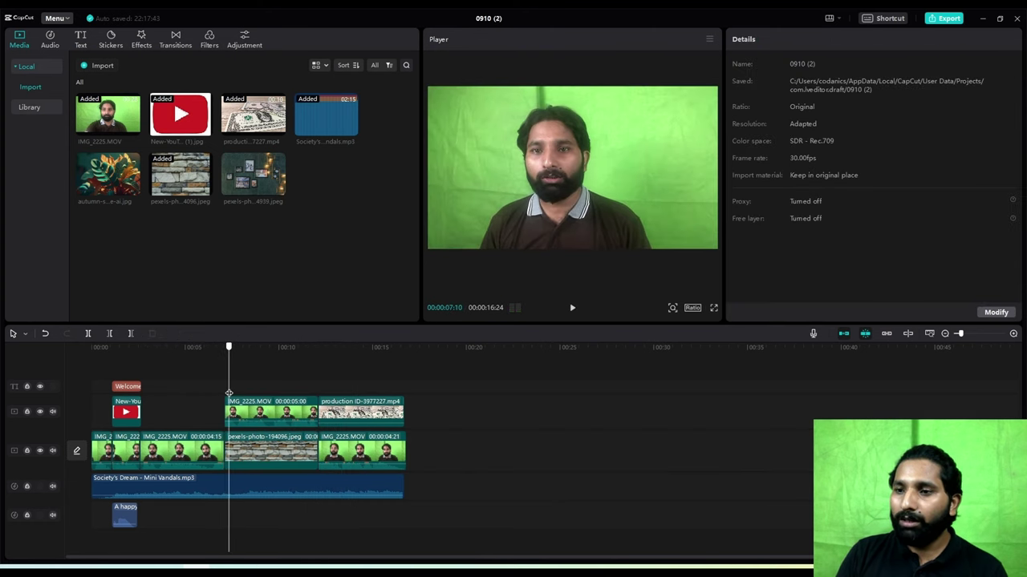
- Enable Chroma key on the 5-second IMG_2225.MOV overlay clip starting at 00:00:07:03 and sample the green background as the key colour
left_click(265, 382)
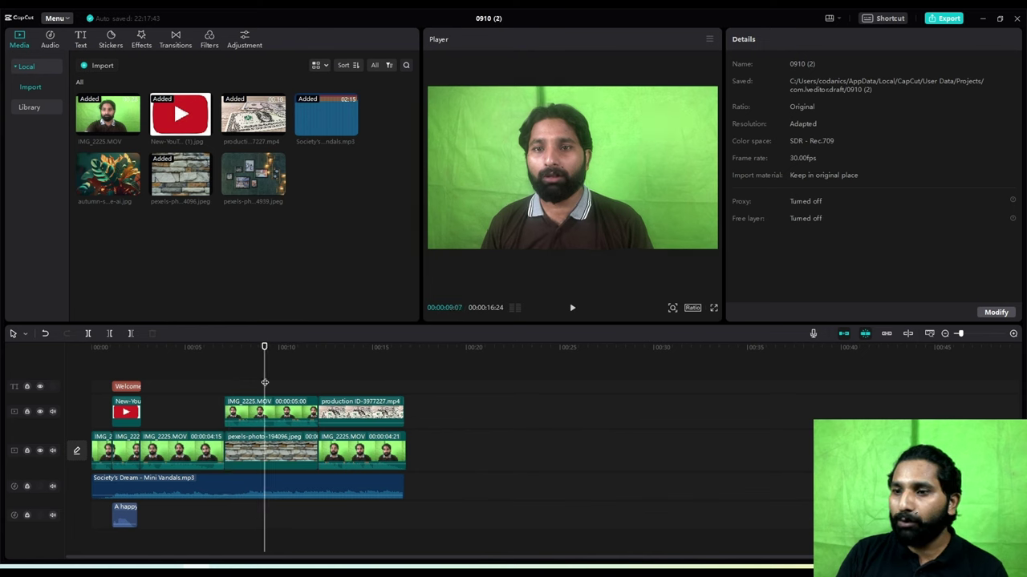
left_click(276, 456)
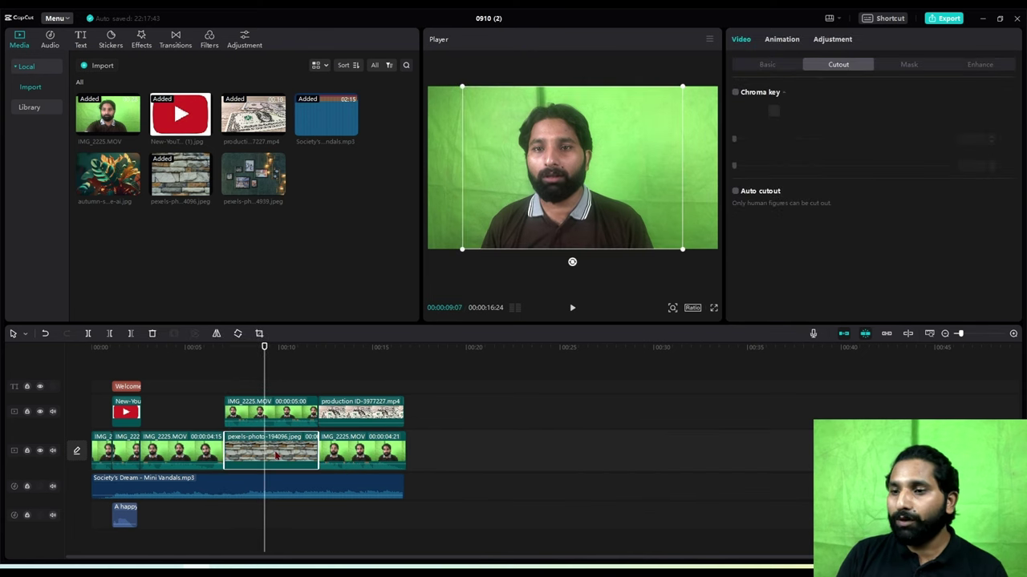
left_click_drag(238, 382, 226, 387)
left_click(249, 411)
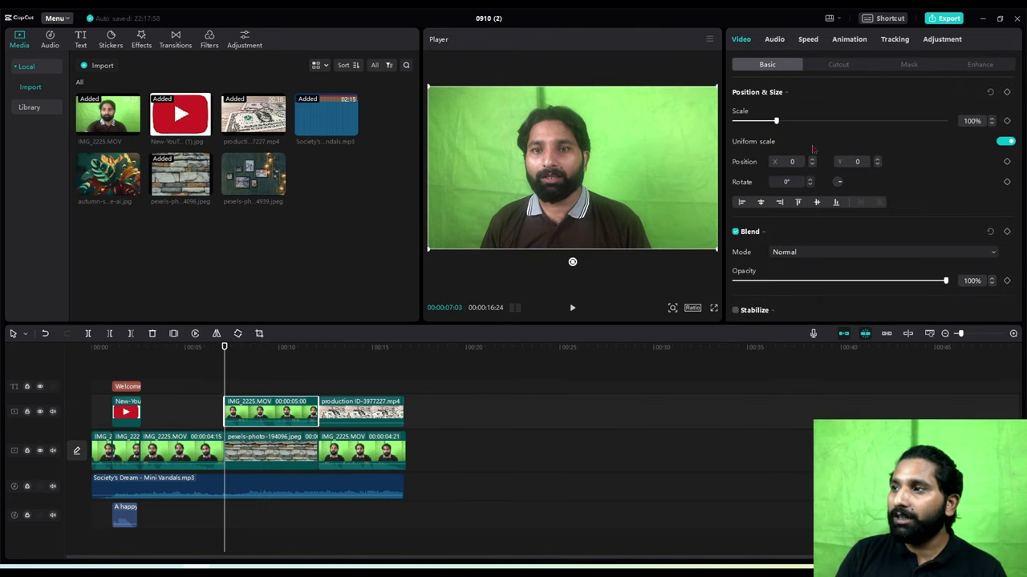
left_click(844, 67)
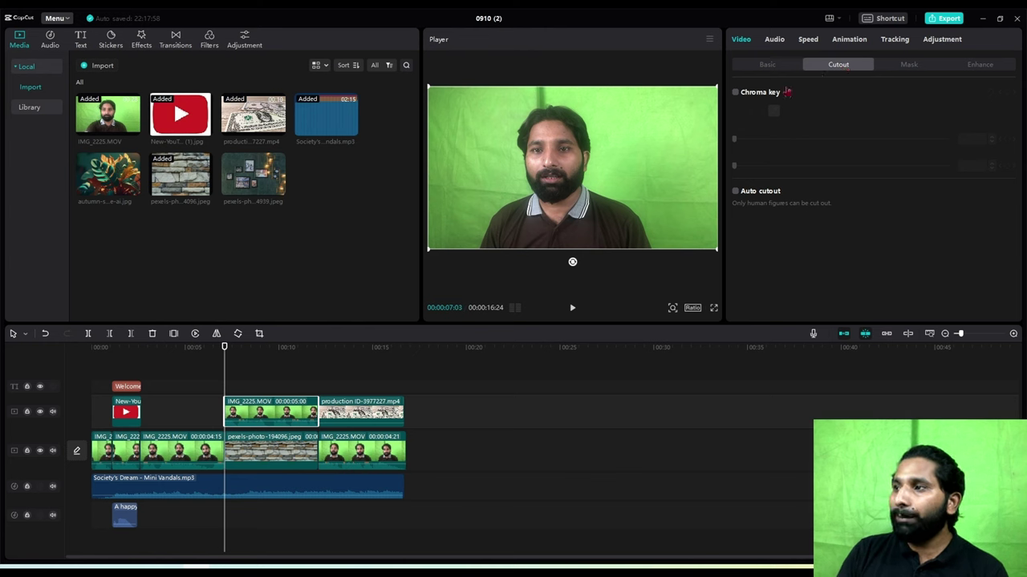
left_click(735, 93)
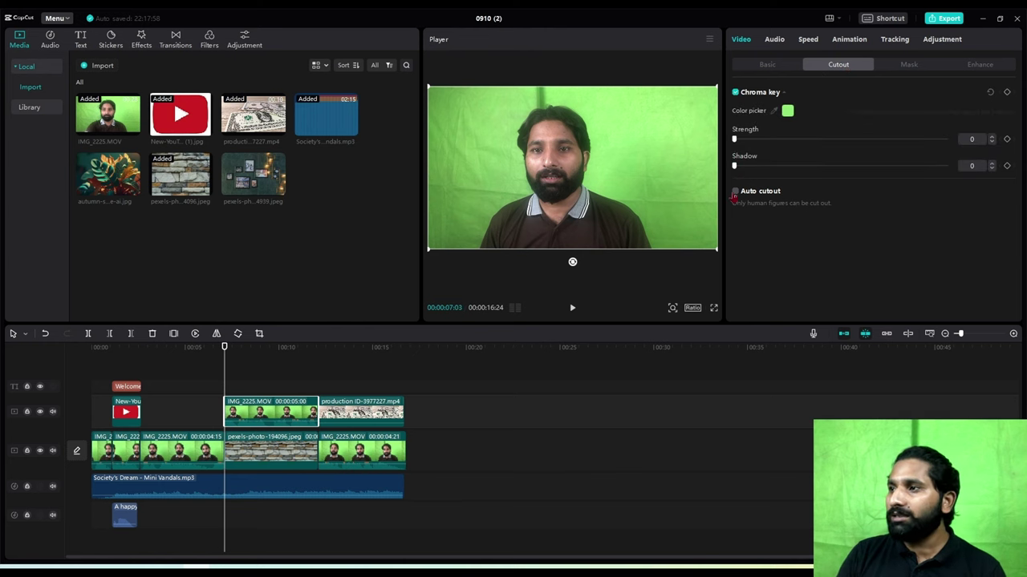
left_click(775, 112)
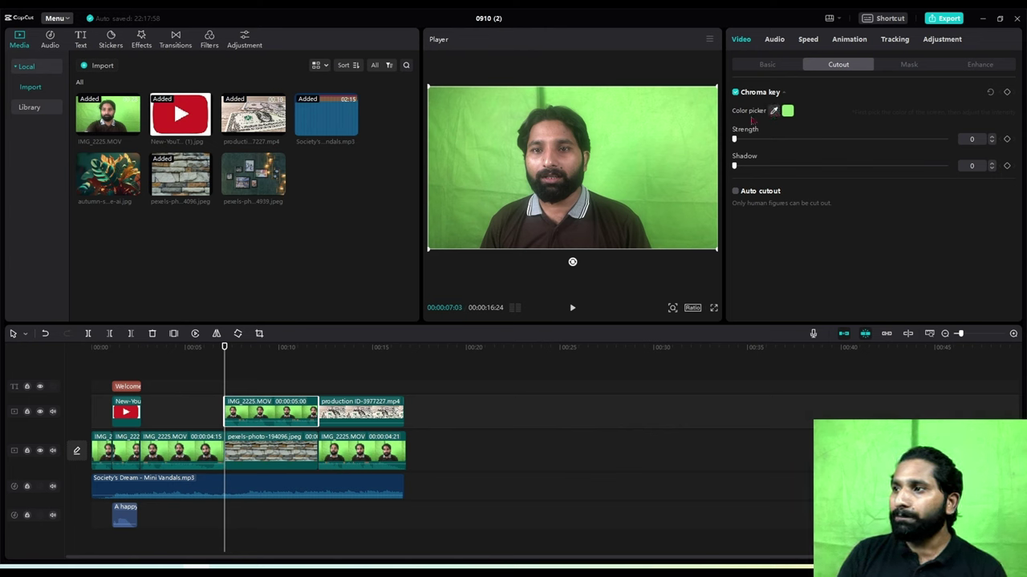
left_click(630, 158)
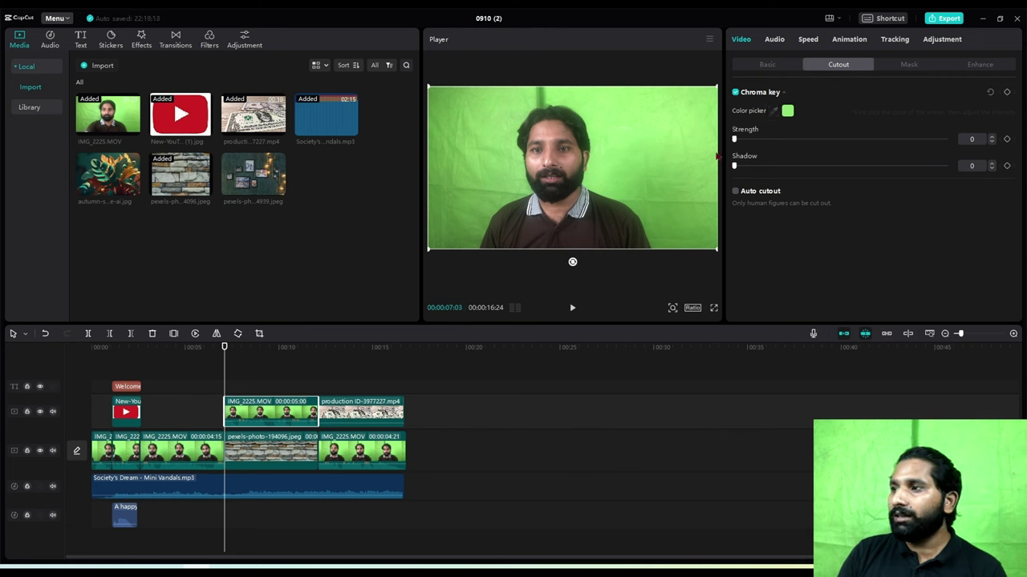
- Set the Chroma key strength to 15 and the shadow to 55 for the overlay clip above the stone wall, keeping Auto cutout off
left_click_drag(734, 139, 858, 167)
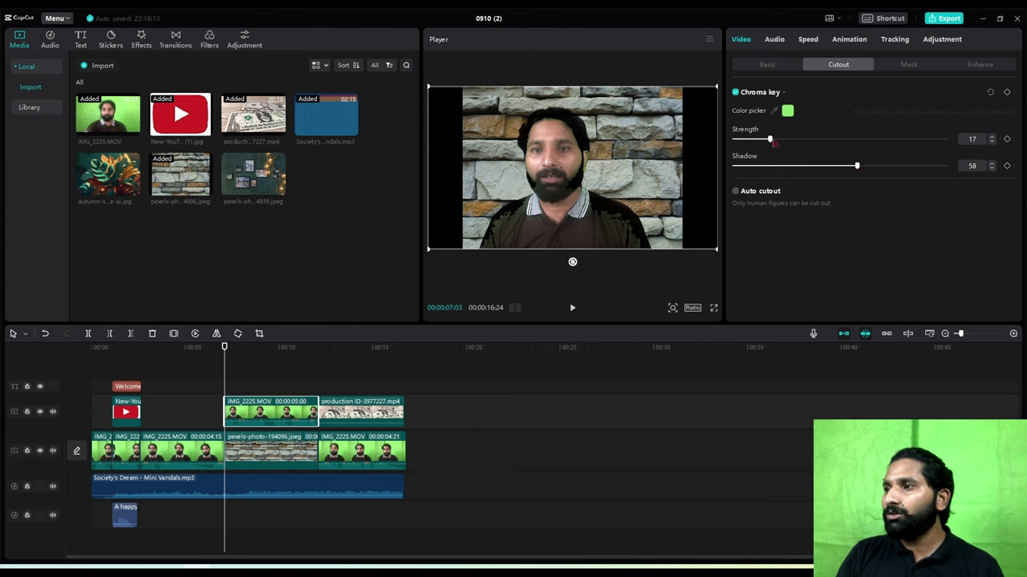
mouse_move(768, 139)
left_mouse_down()
mouse_move(884, 141)
mouse_move(757, 155)
mouse_move(767, 156)
left_mouse_up()
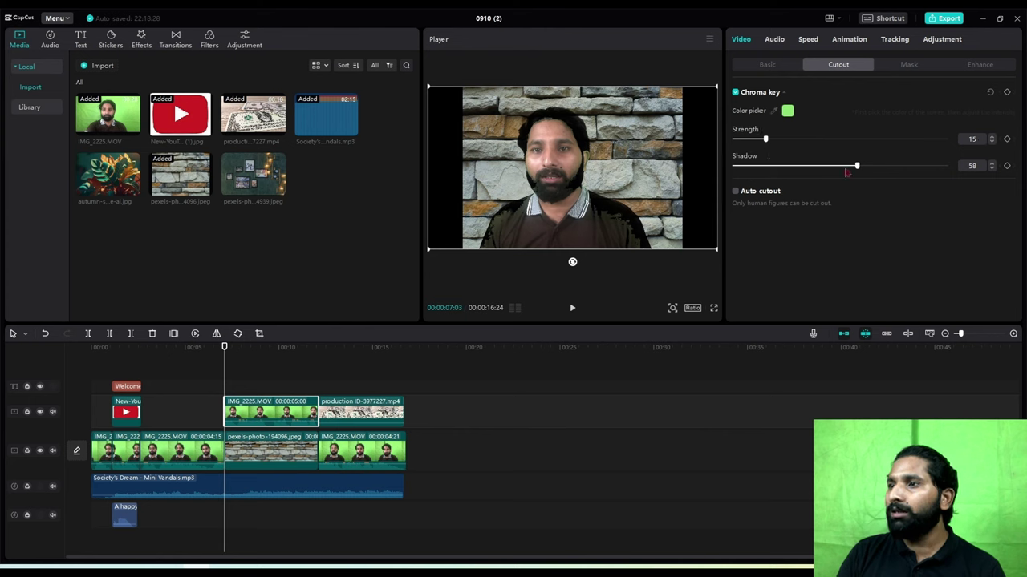
left_click_drag(855, 169, 849, 169)
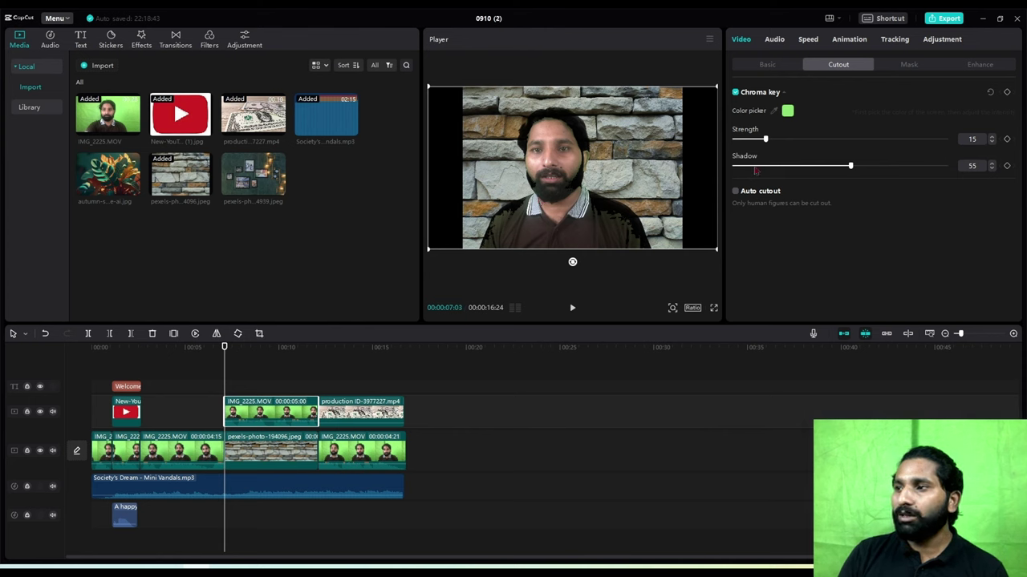
left_click(734, 192)
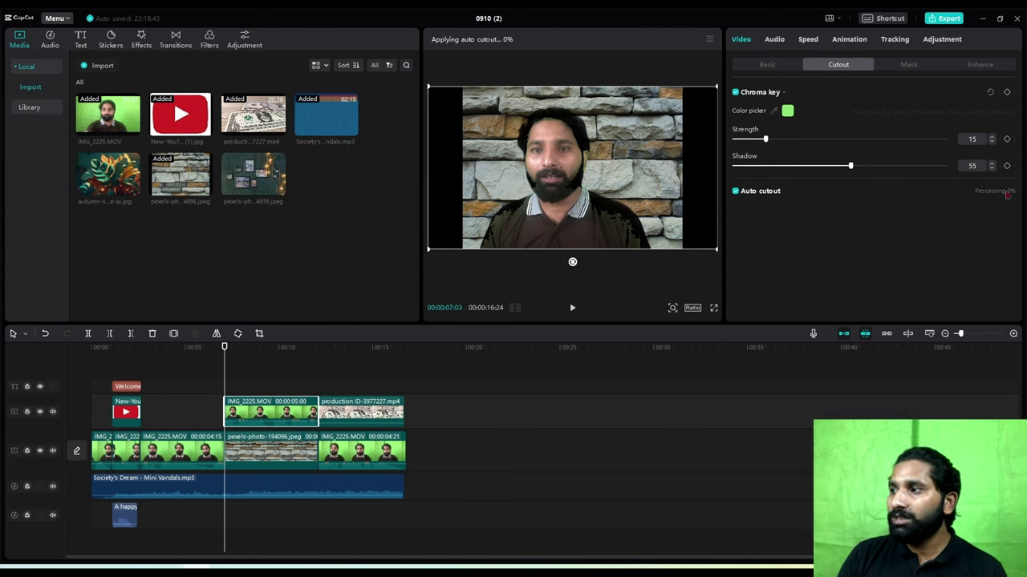
left_click(735, 193)
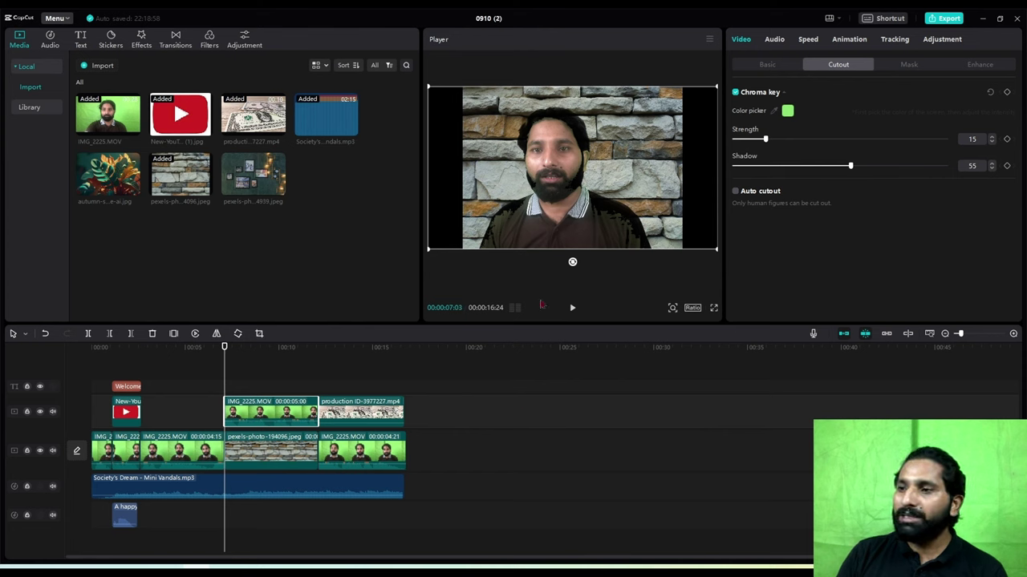
- Play the keyed clip over the stone wall from 00:00:07:03 to check the background replacement
left_click(571, 309)
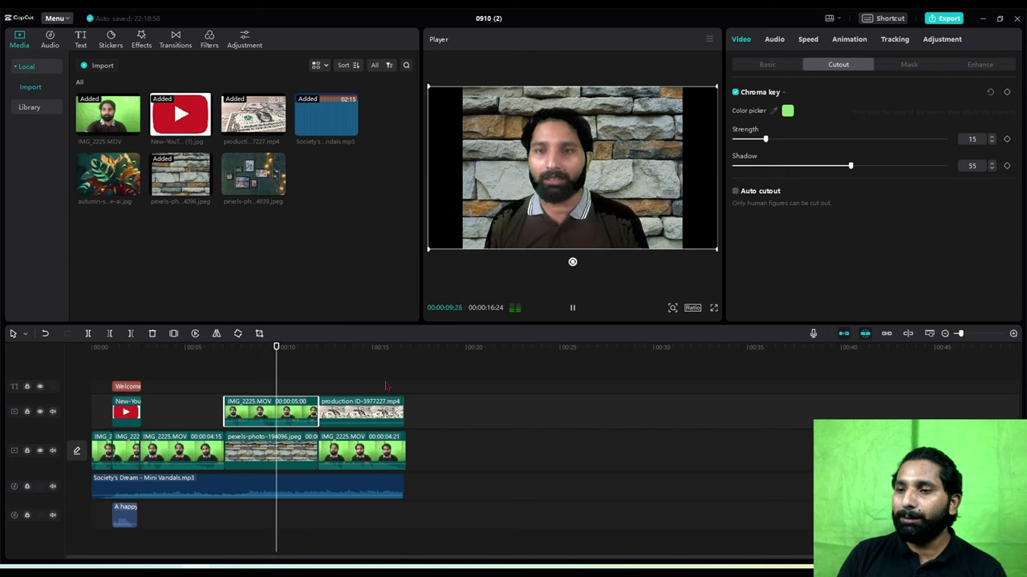
left_click(571, 308)
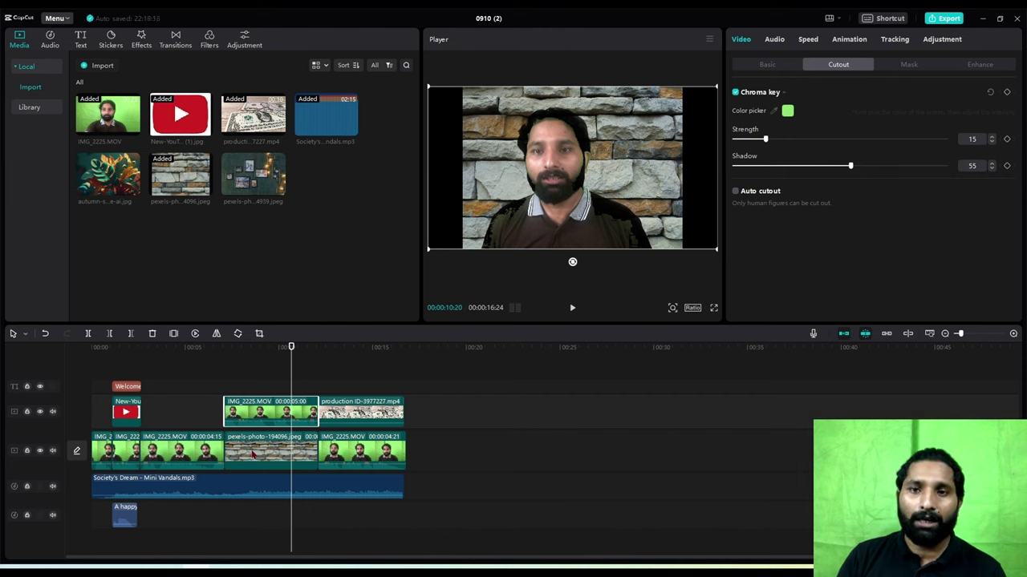
left_click(572, 308)
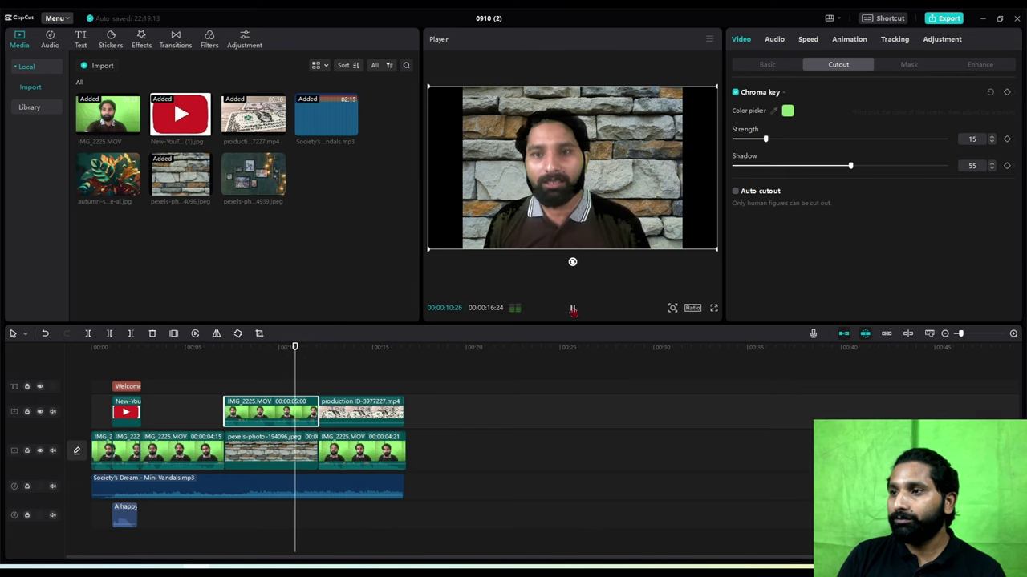
left_click(572, 309)
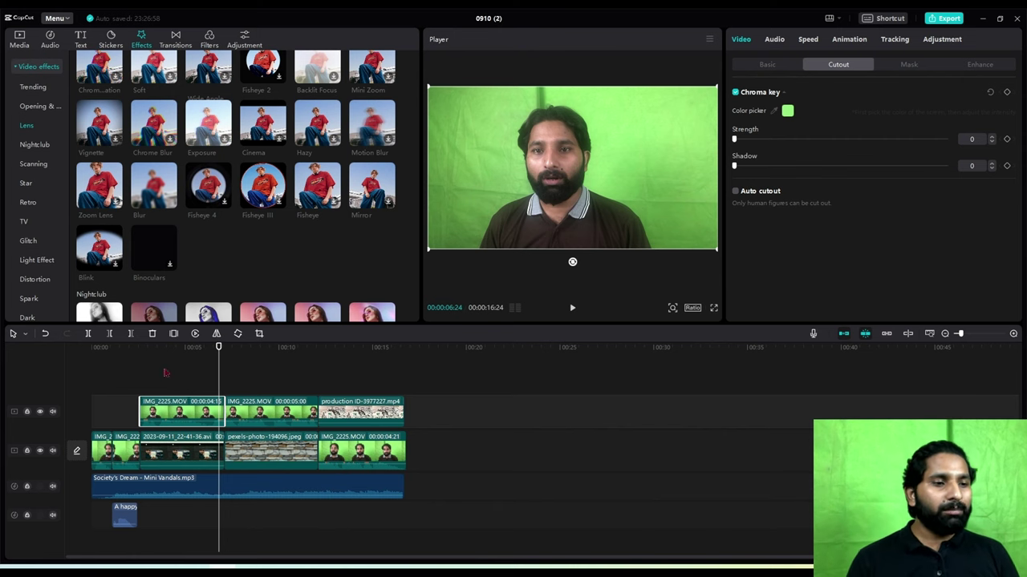
- At 00:00:03:00, enable Chroma key on the IMG_2225.MOV overlay clip above the screen recording and sample its green background
left_click(150, 374)
left_click(190, 465)
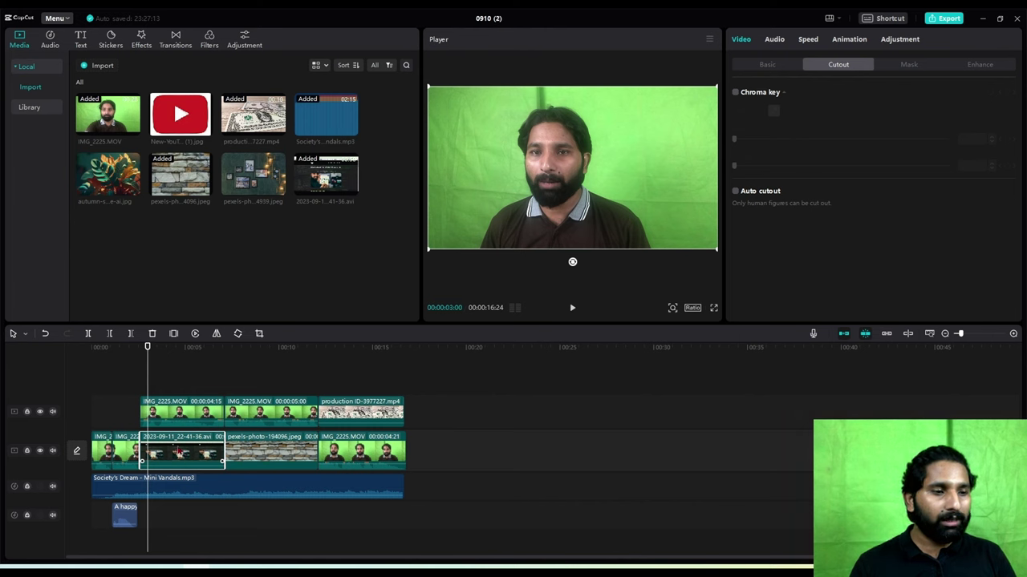
left_click(171, 412)
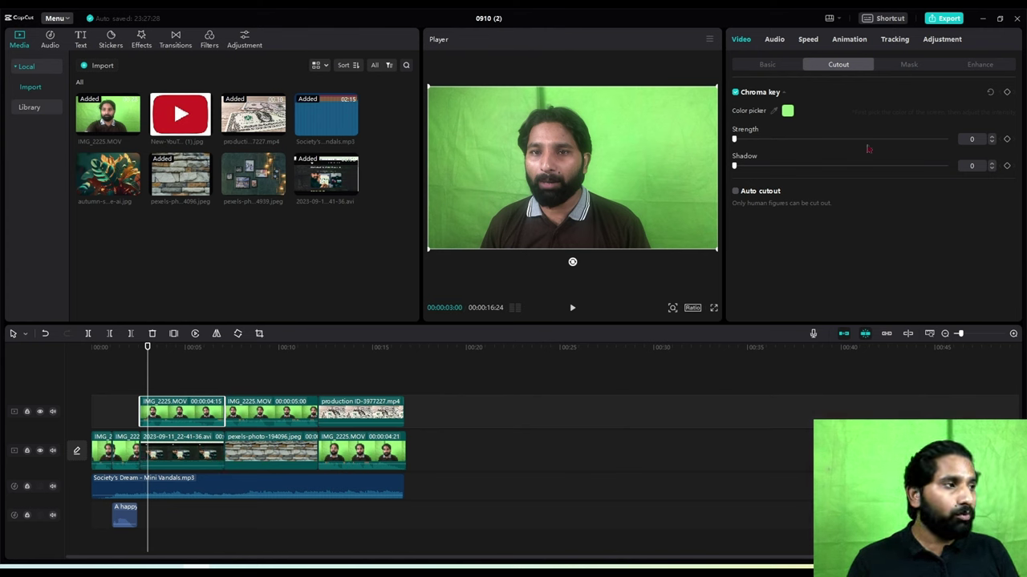
left_click(190, 412)
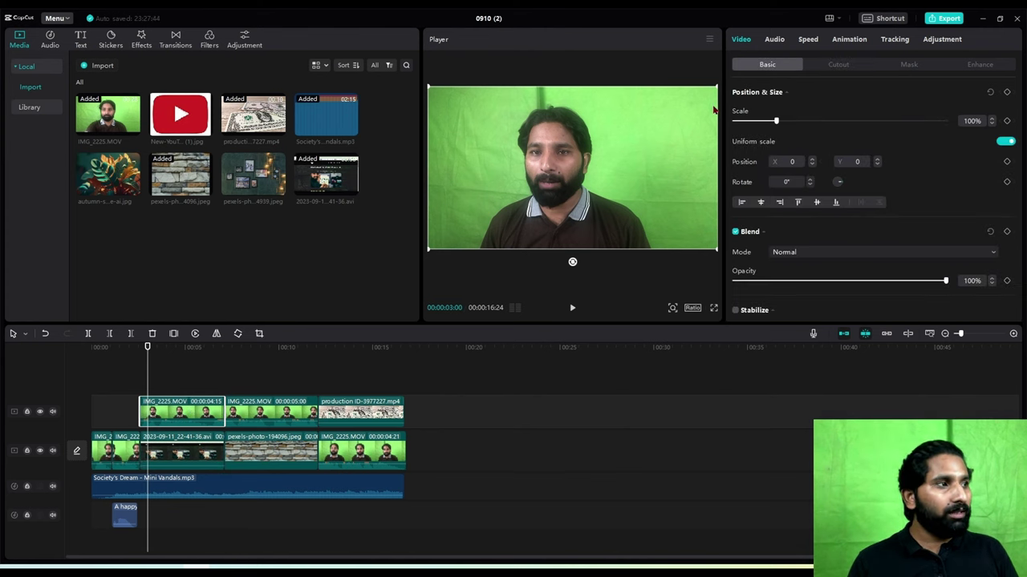
left_click(831, 65)
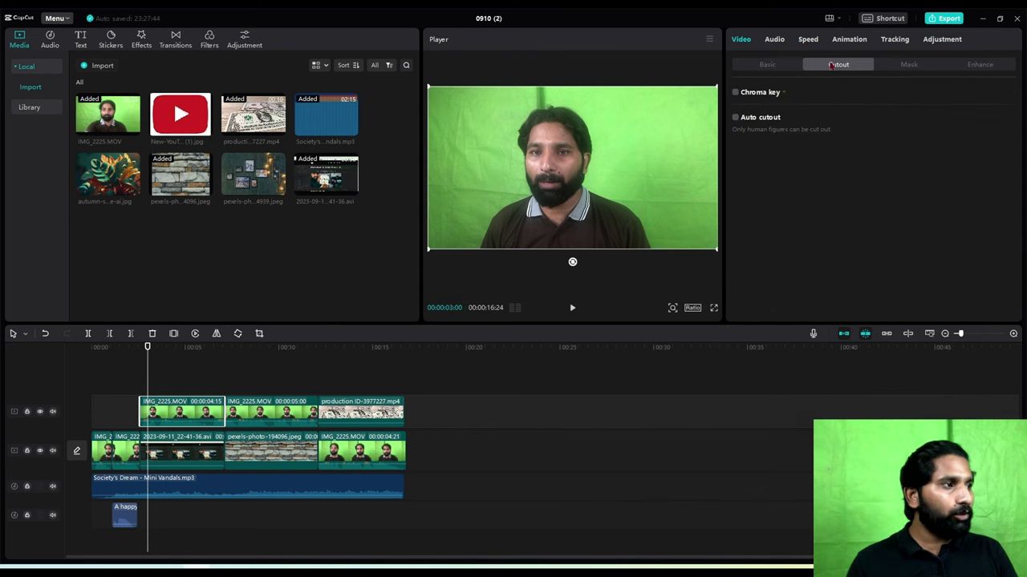
left_click(735, 93)
left_click(774, 111)
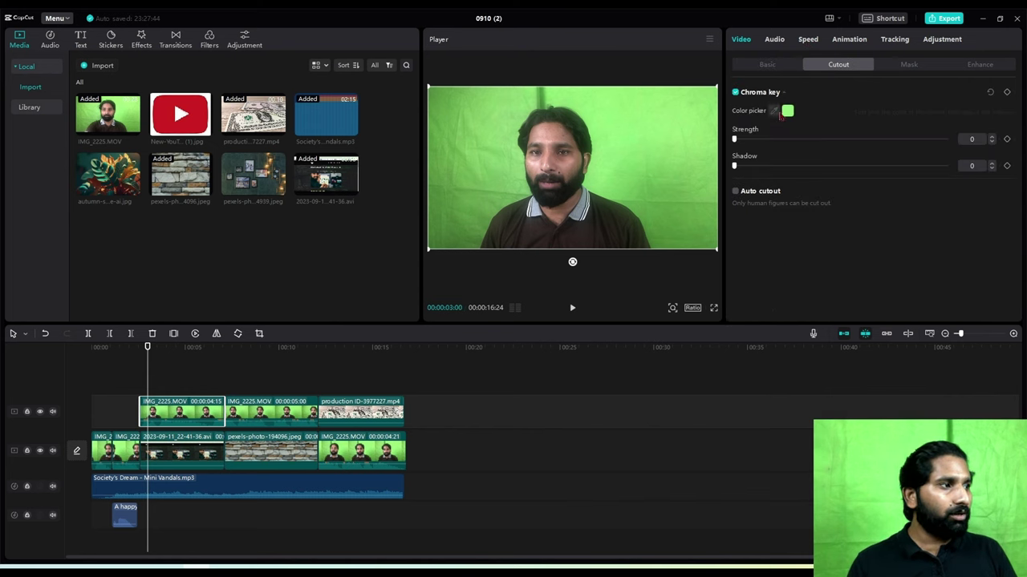
left_click(671, 152)
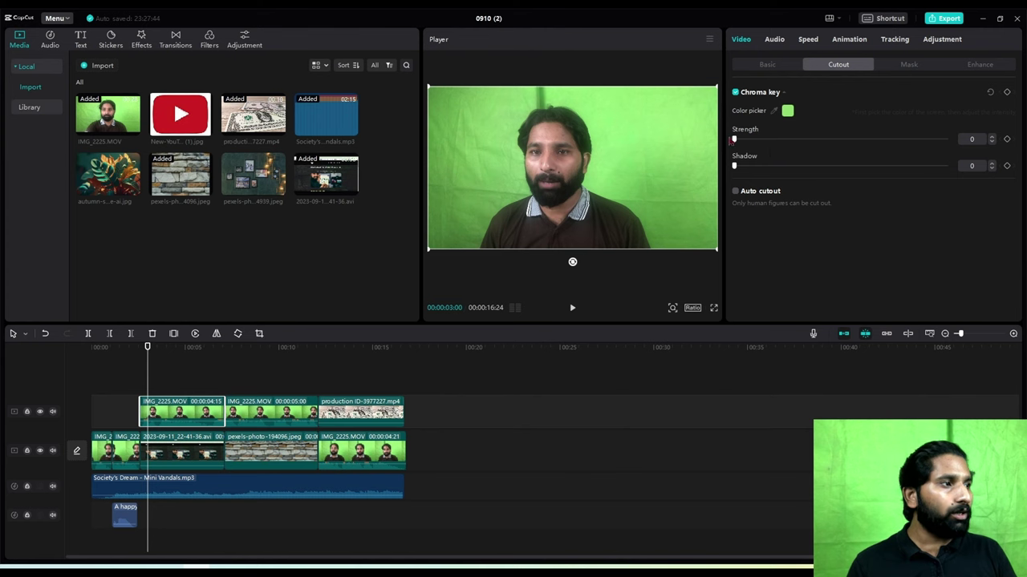
- Set the Chroma key strength to 11 and the shadow to 47 for the overlay clip above the screen recording
left_click_drag(733, 139, 858, 167)
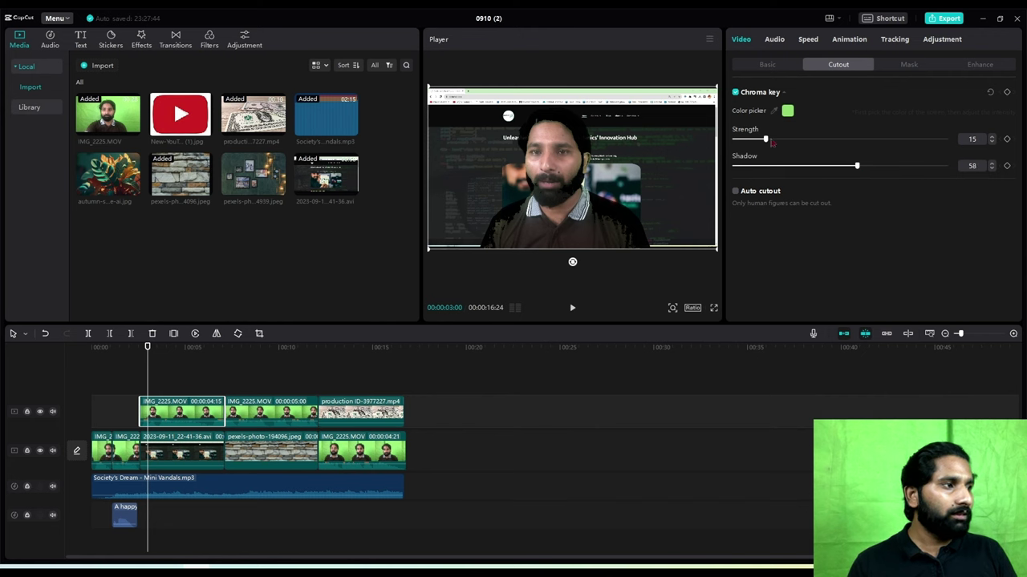
left_click_drag(765, 139, 755, 140)
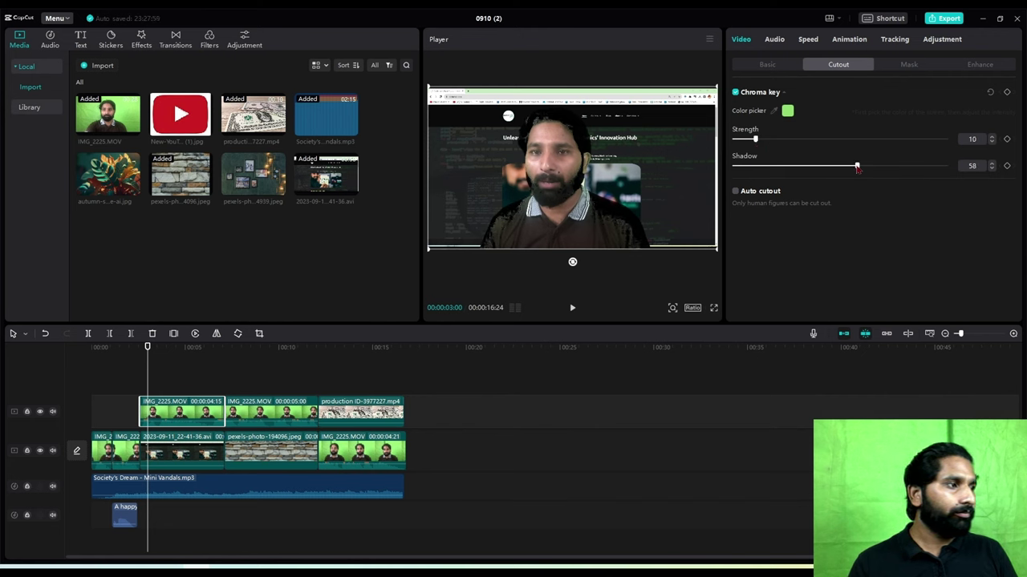
left_click_drag(856, 166, 833, 167)
left_click(757, 139)
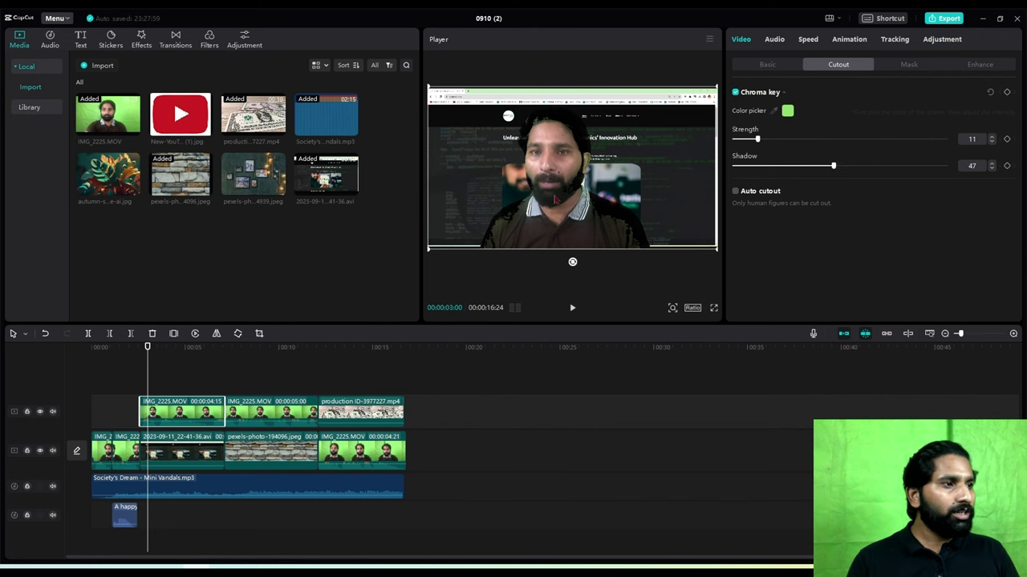
- Shrink the keyed presenter and place him in the lower-right corner of the video frame over the screen recording
left_click_drag(543, 172, 564, 197)
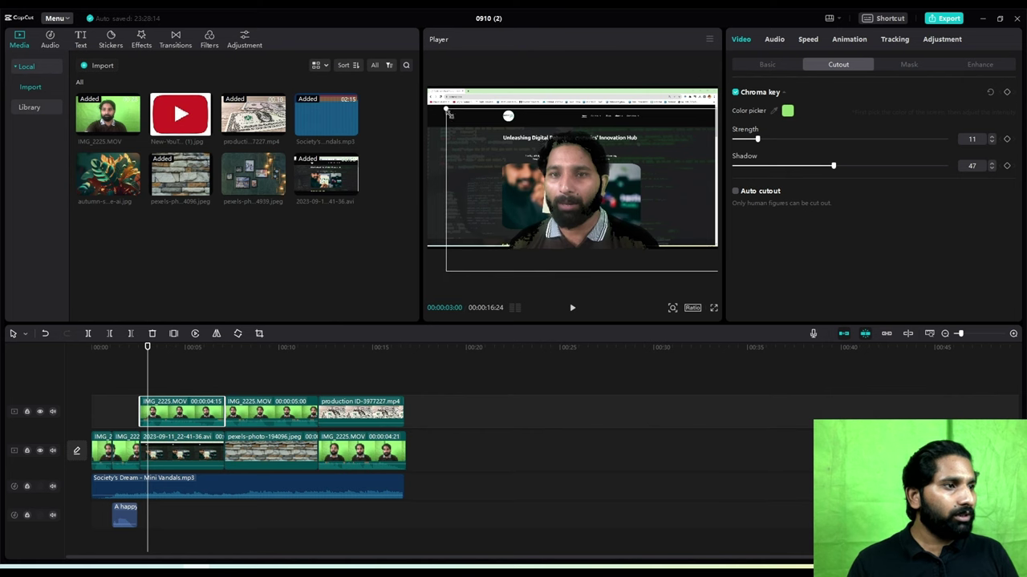
left_click_drag(447, 109, 530, 156)
left_click_drag(595, 217, 662, 232)
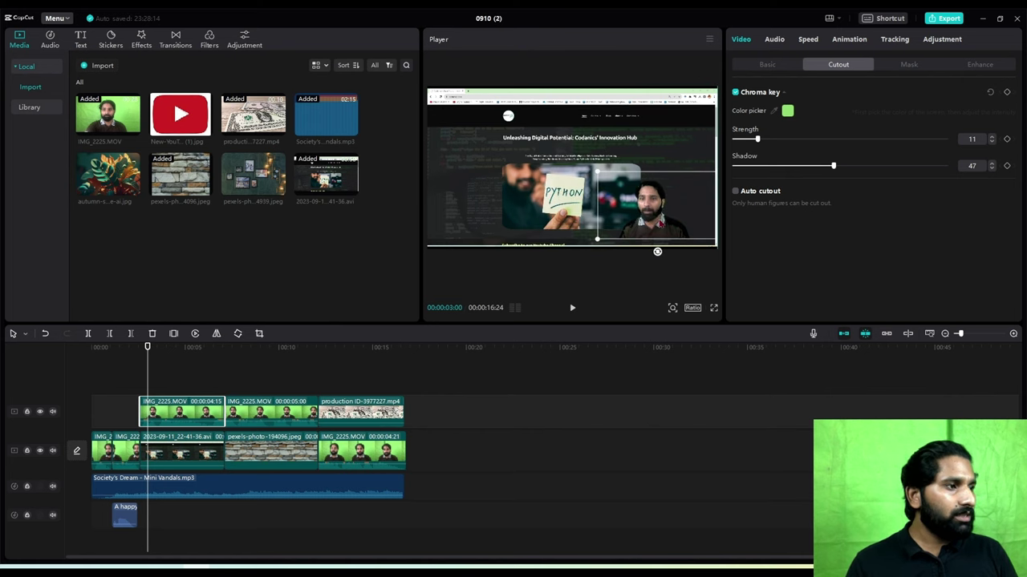
left_click_drag(597, 170, 638, 191)
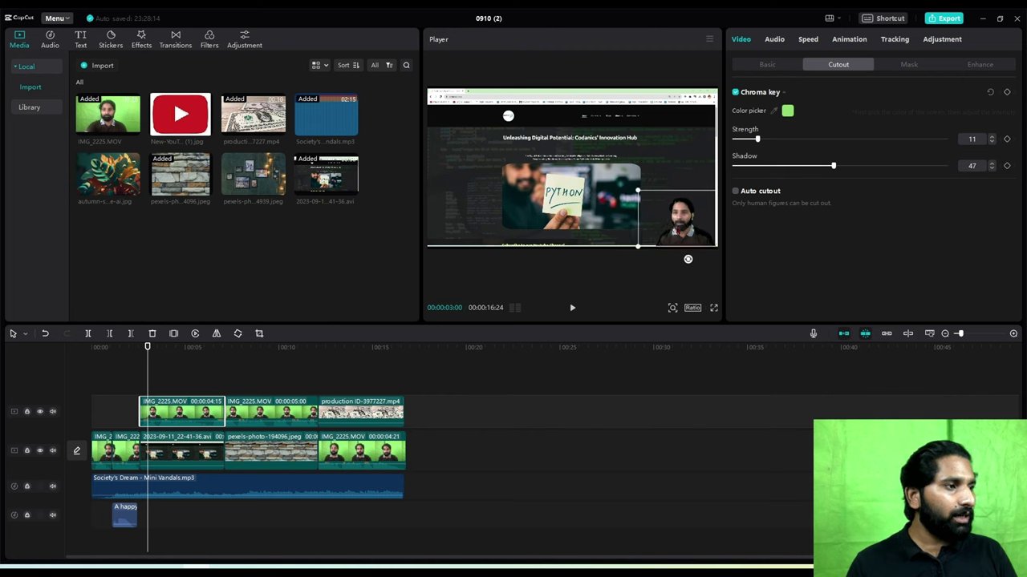
left_click(653, 285)
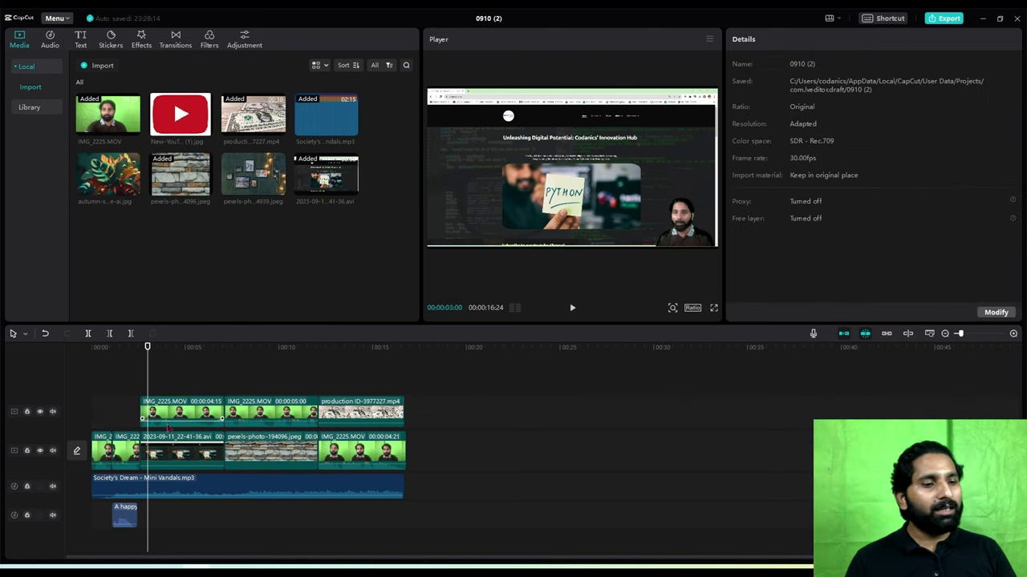
- Copy the 2023-09-11_22-41-36.avi clip onto a new top track aligned with the original, and hide the two video tracks beneath it
left_click(170, 458)
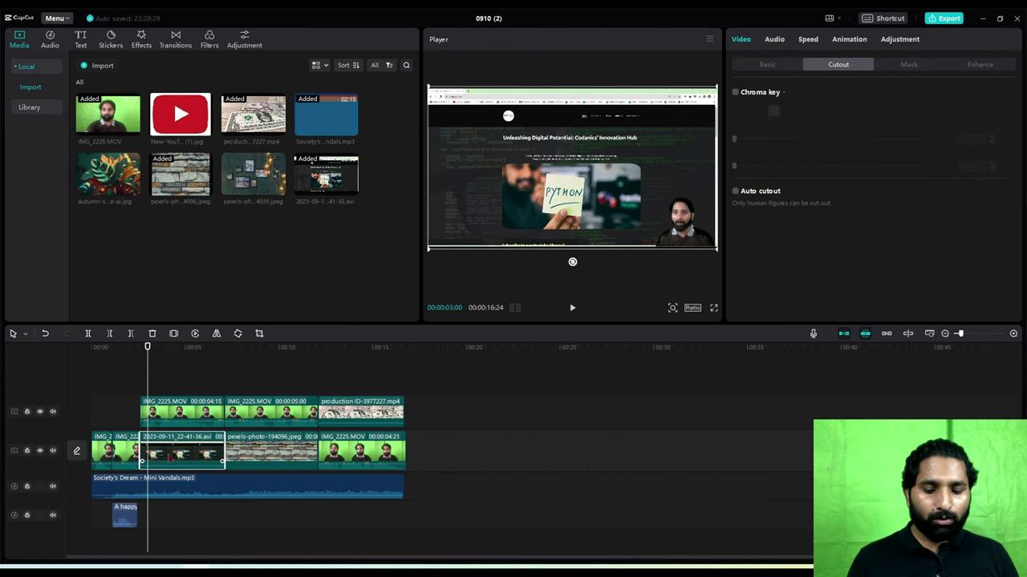
left_click_drag(188, 392, 178, 388)
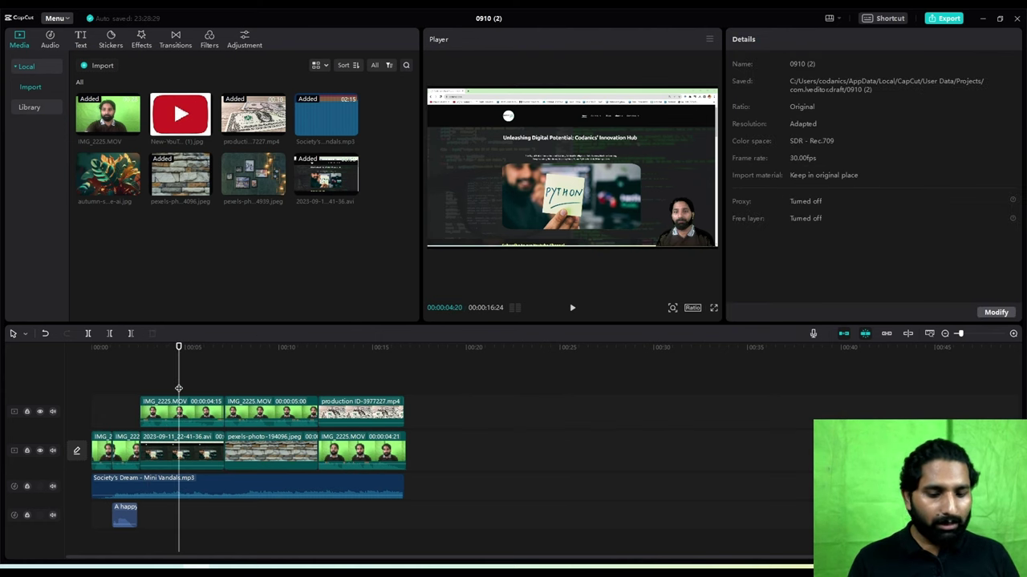
key("ctrl+v")
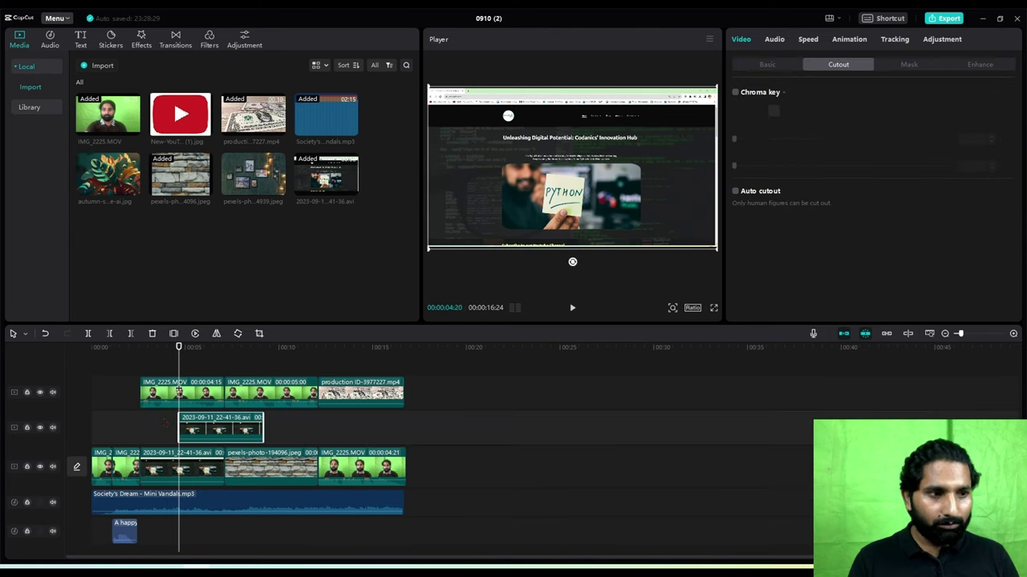
left_click_drag(208, 435, 168, 372)
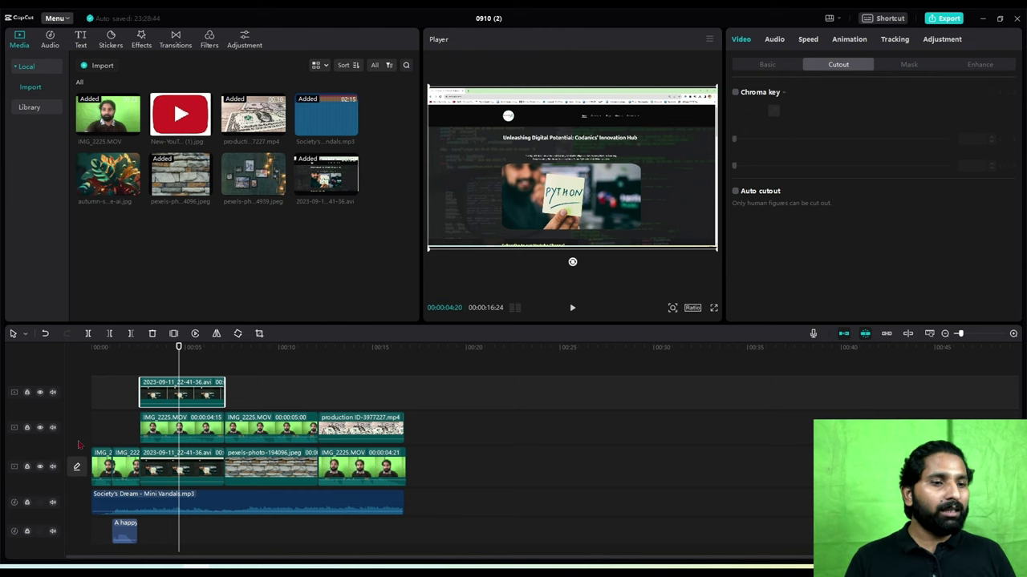
left_click(39, 427)
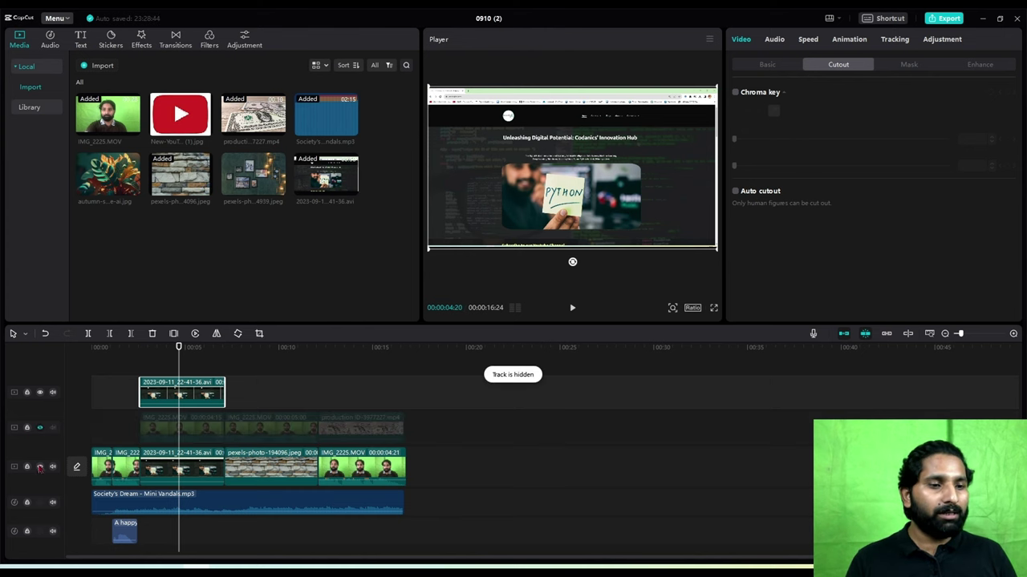
left_click(39, 466)
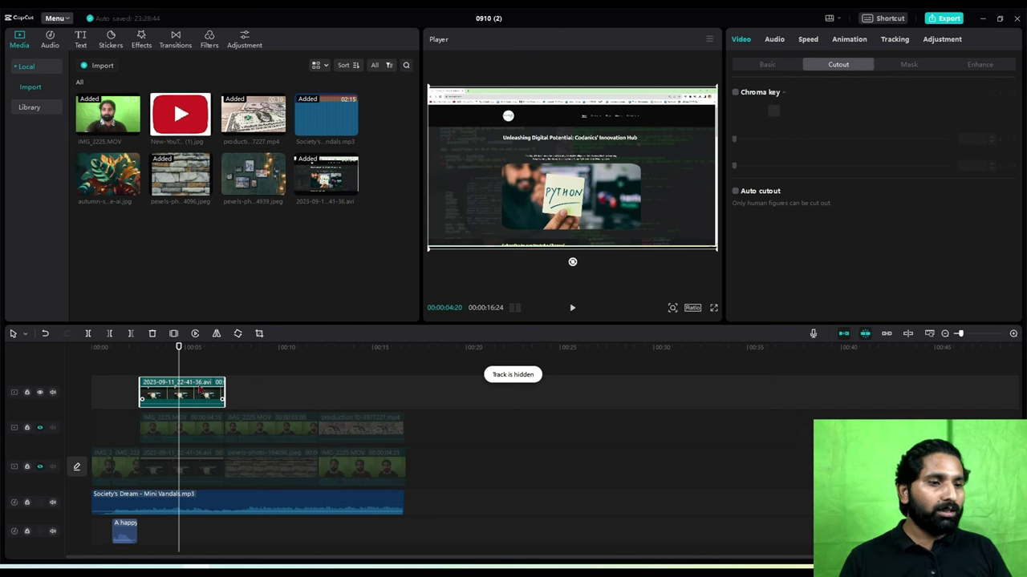
- Try the Split, Filmstrip, Circle, Rectangle, Heart and Star mask shapes on the copied screen-recording clip on the top track
left_click(909, 67)
left_click(830, 127)
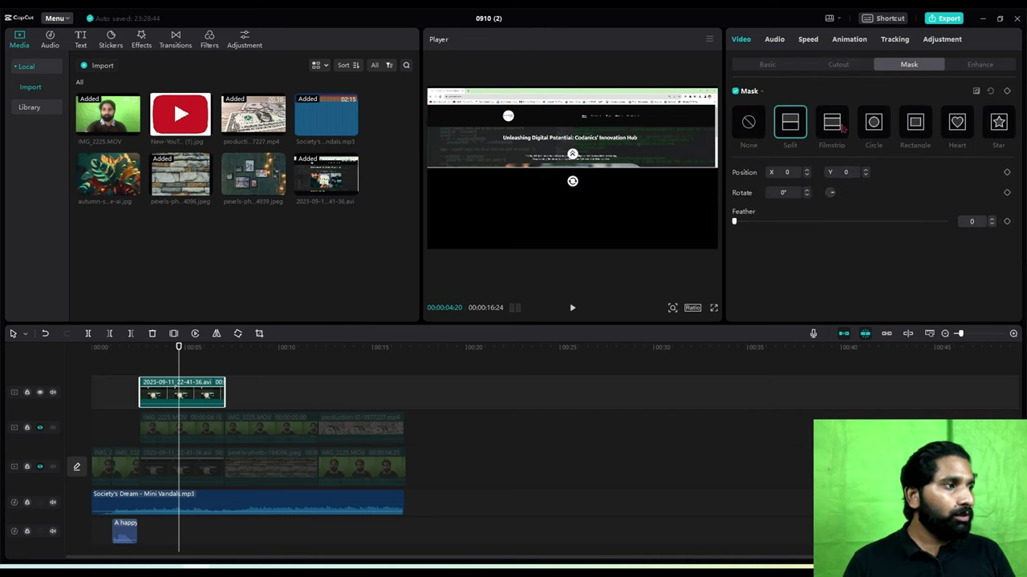
left_click(874, 124)
left_click(918, 124)
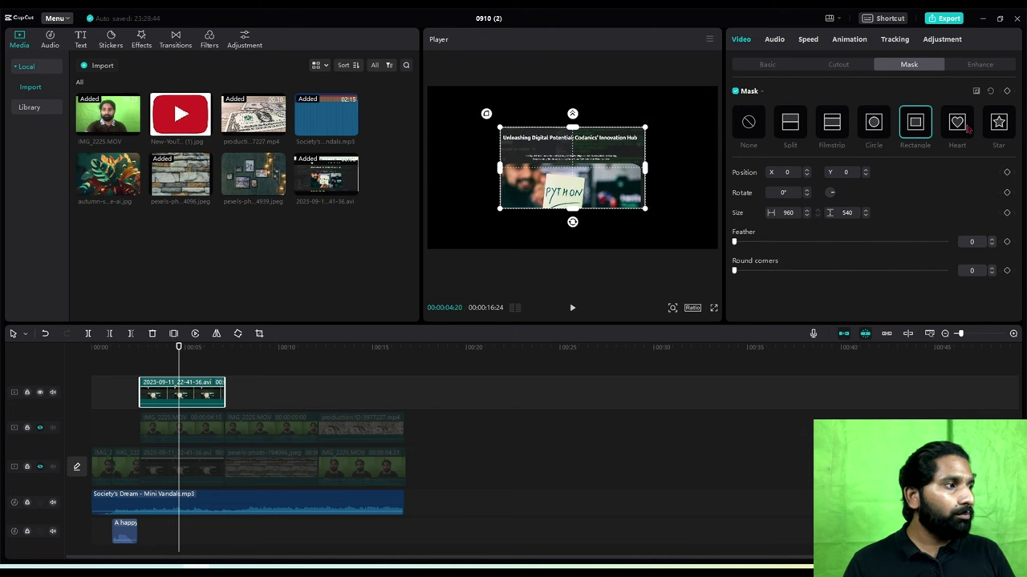
left_click(960, 125)
left_click(998, 124)
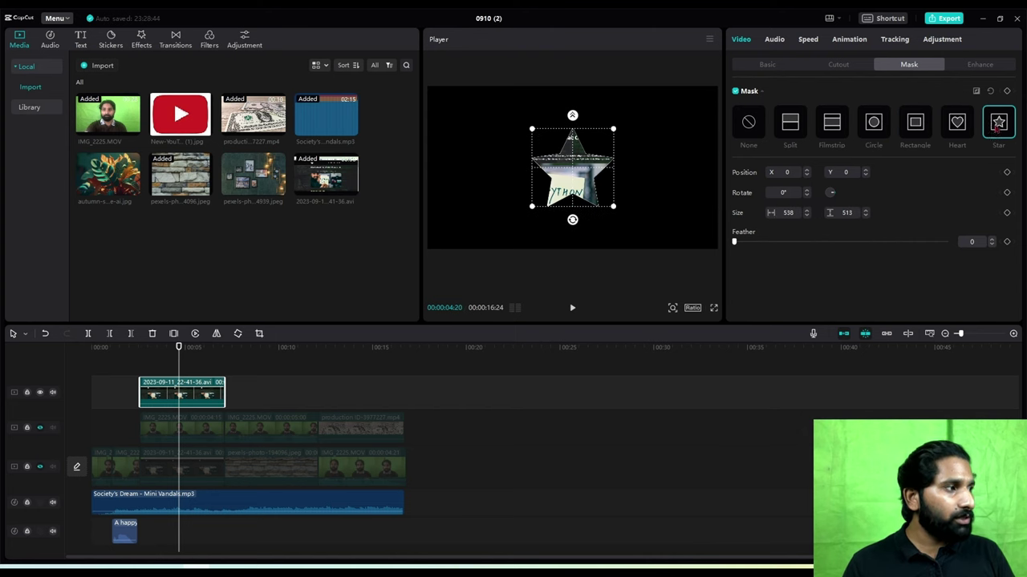
left_click(793, 129)
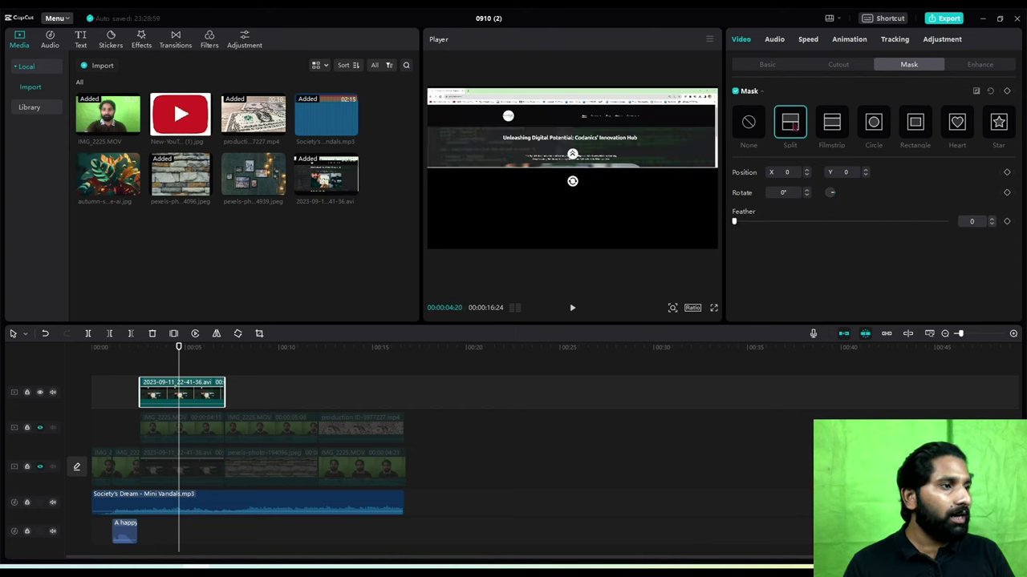
left_click(837, 132)
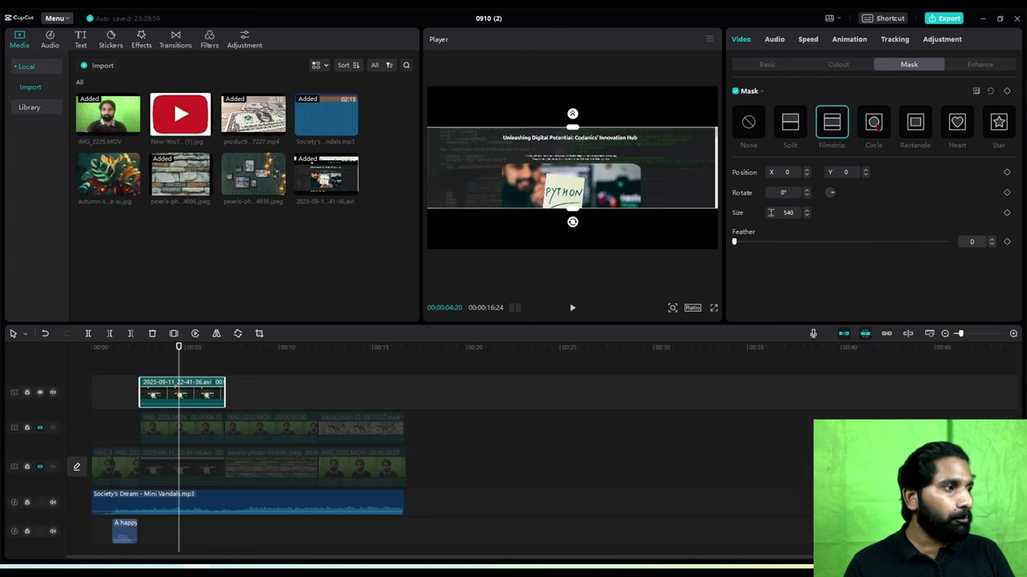
left_click(876, 123)
- Apply a Rectangle mask sized 960 by 165 at Y 195 around the website headline in the top screen-recording clip
left_click(916, 126)
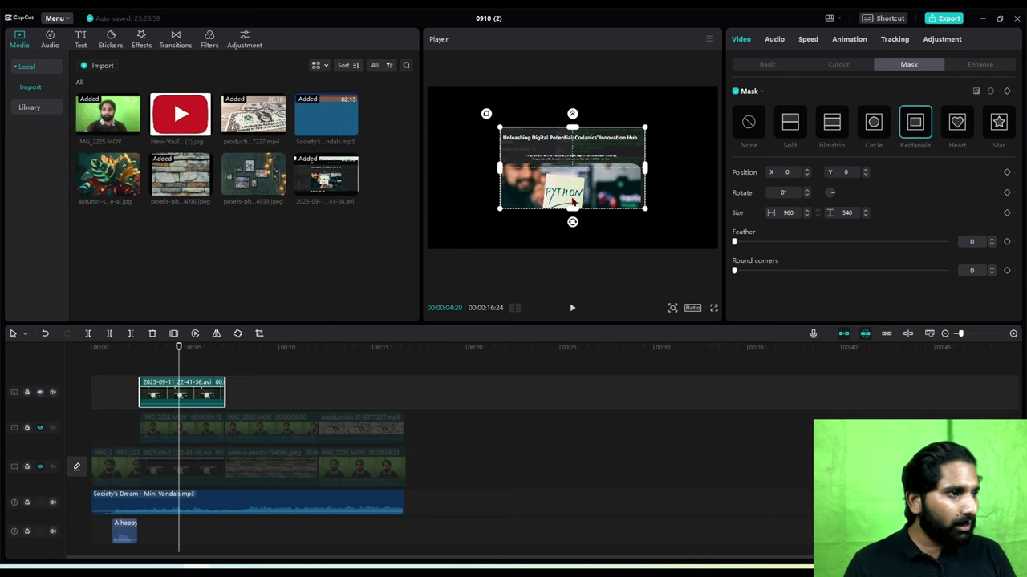
left_click_drag(573, 202, 576, 141)
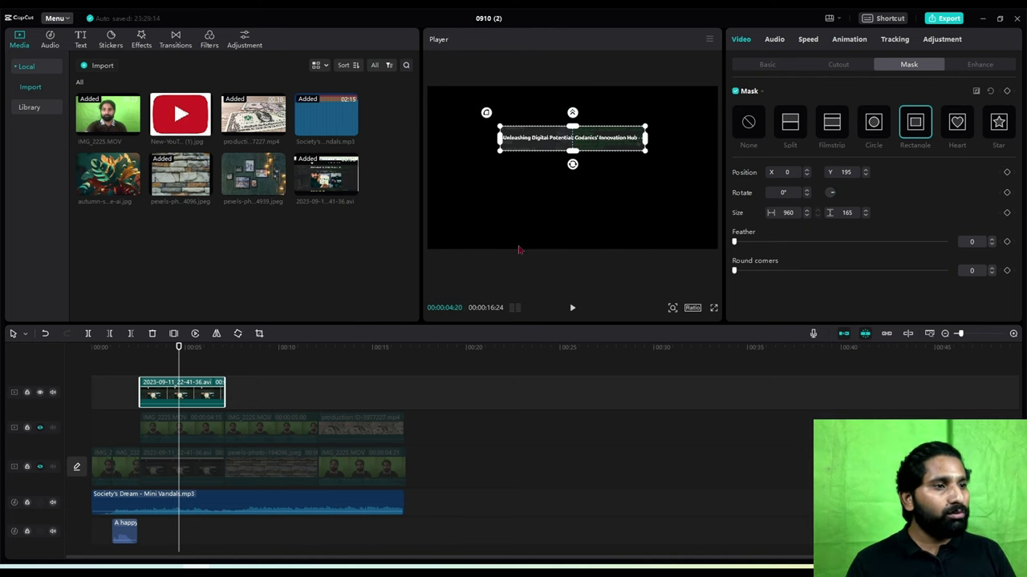
- Add the Lens Blur effect to the masked top clip with Blur at 31, and unhide the two video tracks beneath it
left_click(141, 38)
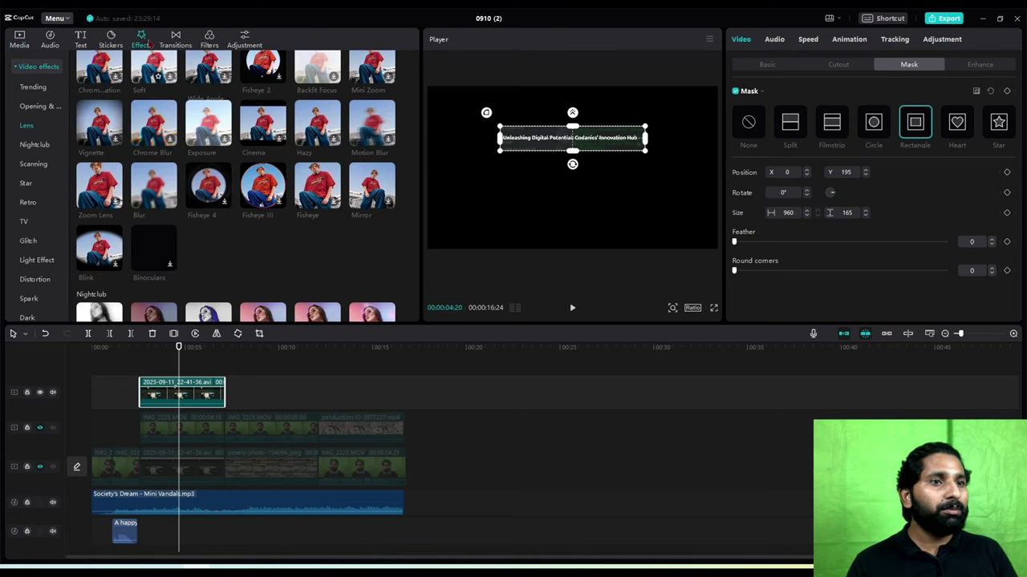
left_click(31, 126)
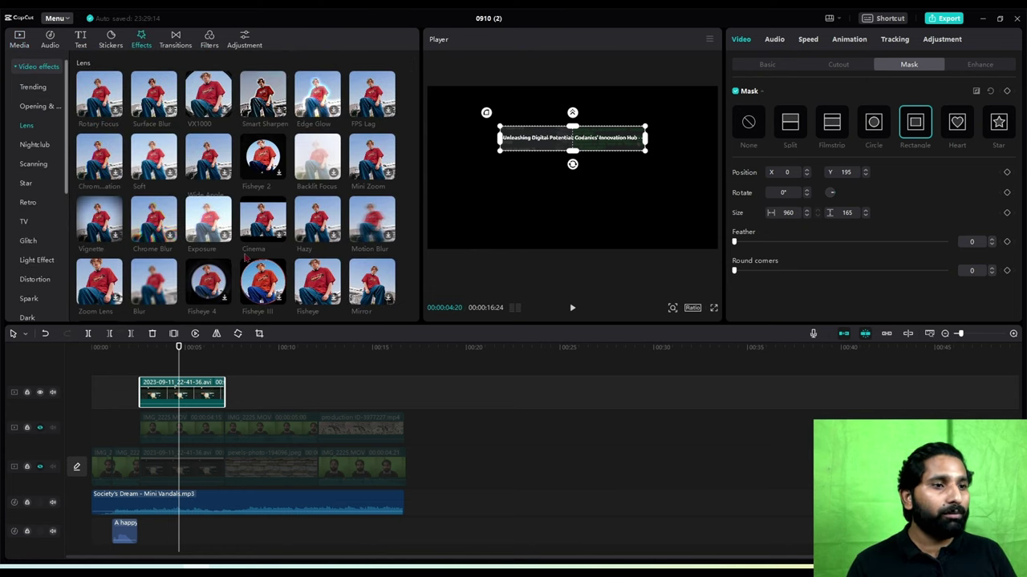
left_click_drag(156, 289, 175, 391)
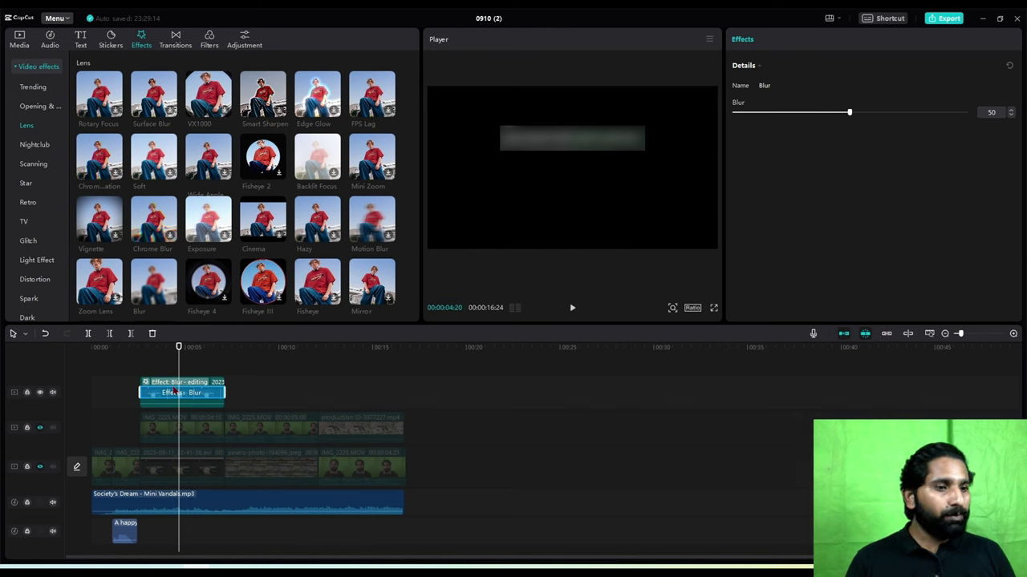
left_click_drag(772, 113, 805, 142)
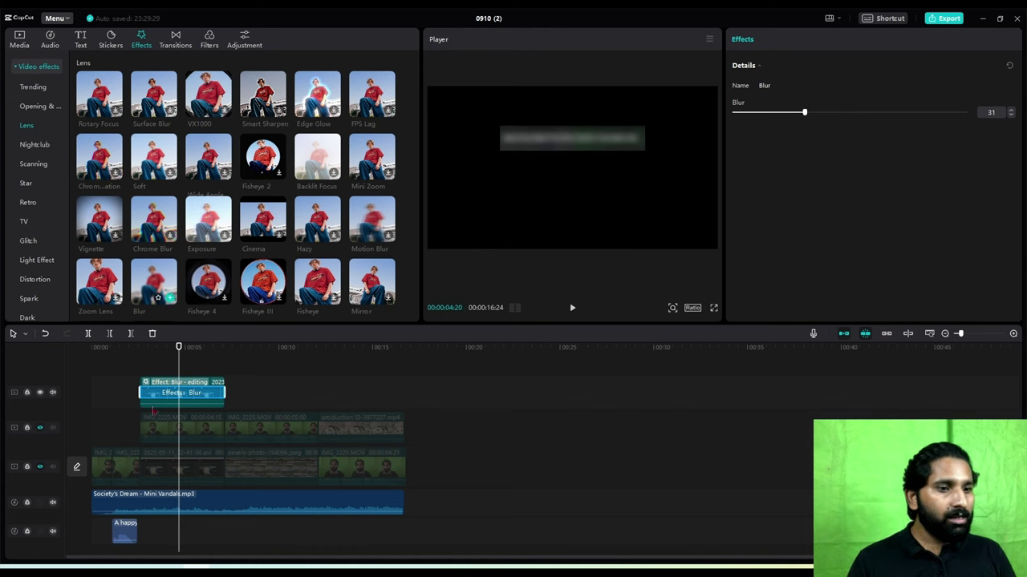
left_click(39, 467)
left_click(40, 428)
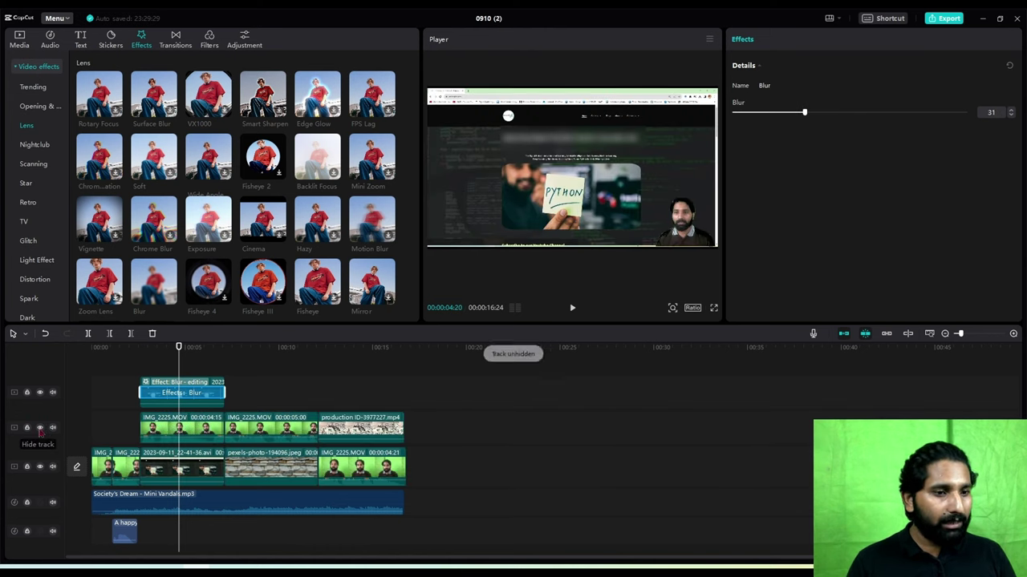
- Play back the timeline from 00:00:02:01 to check the blurred headline in the screen-recording section
left_click(133, 367)
left_click(130, 368)
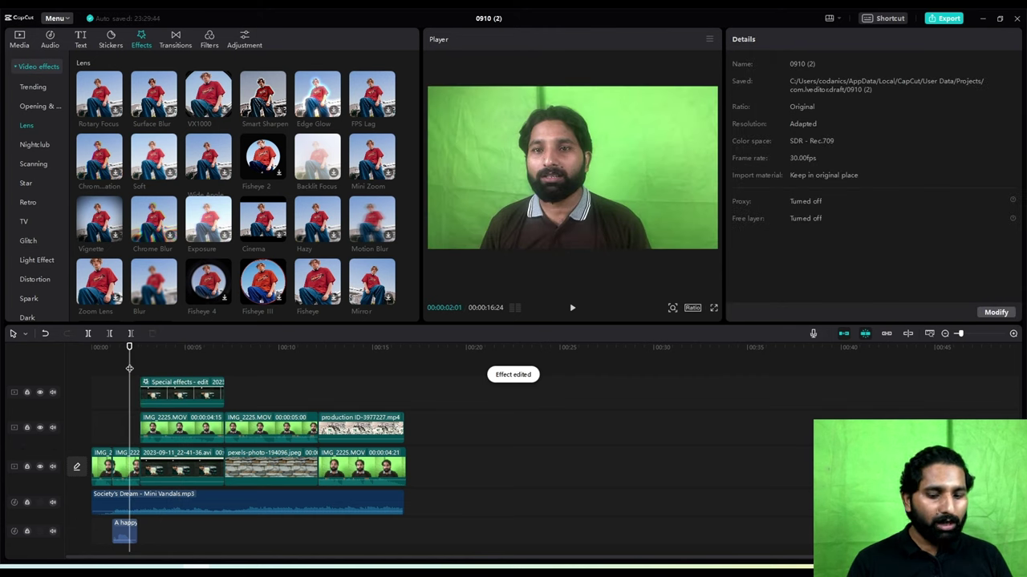
key("space")
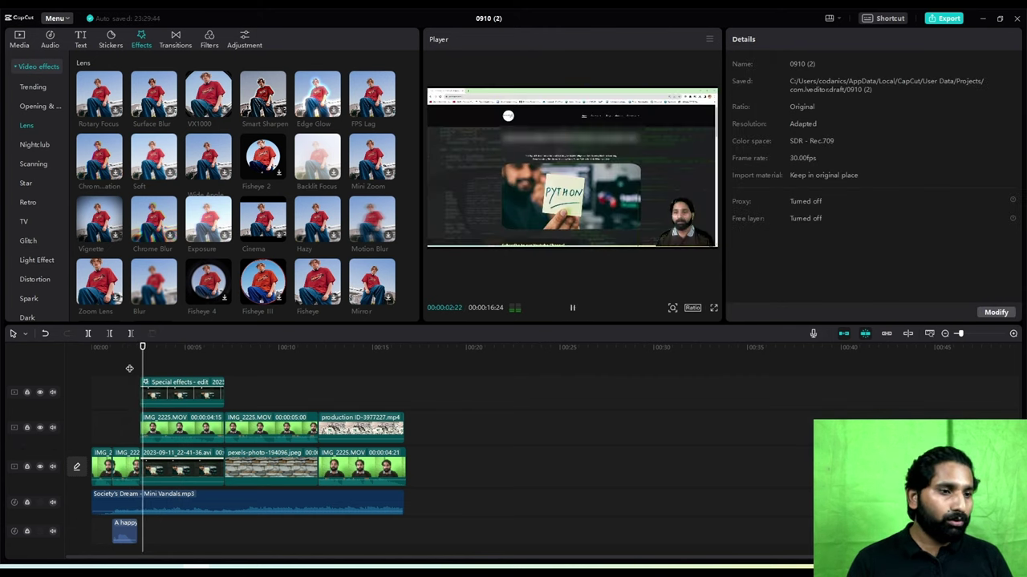
key("space")
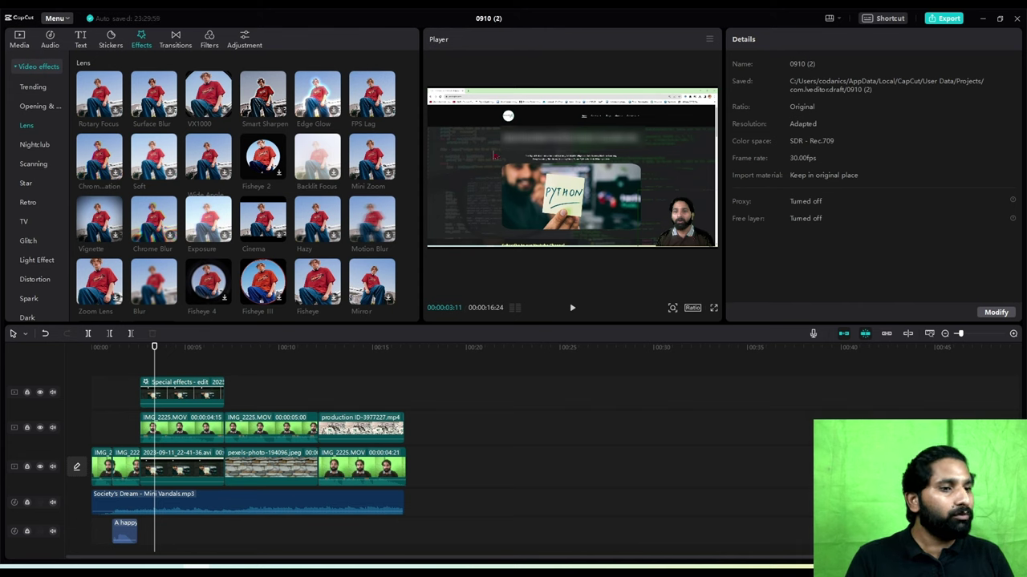
key("space")
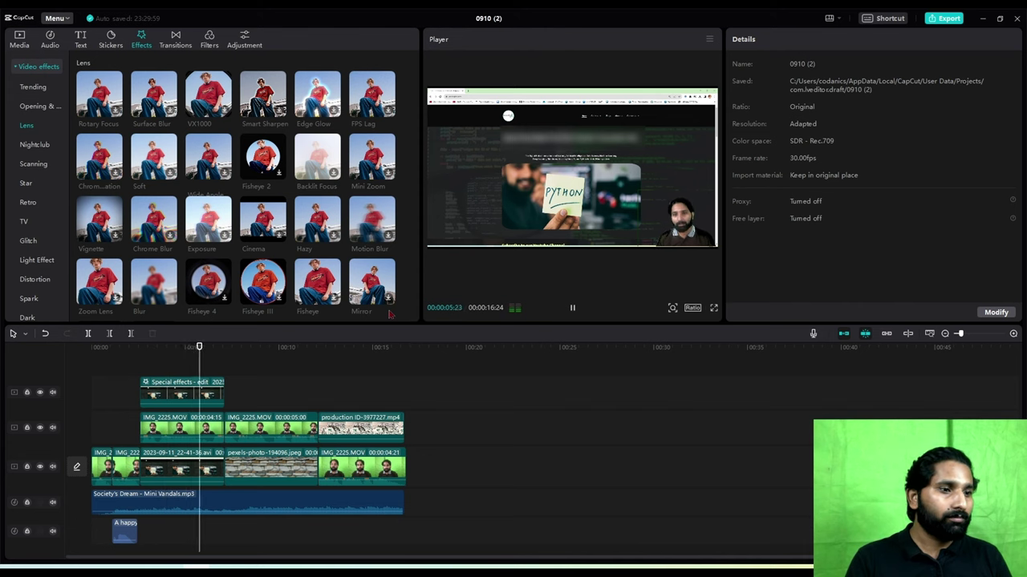
key("space")
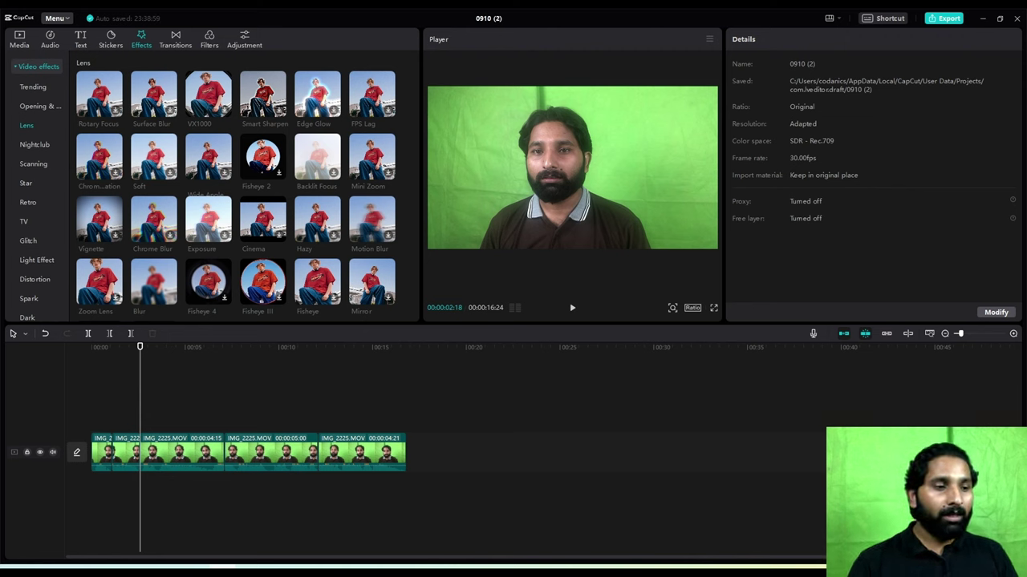
- Add a 100% Scale keyframe at 00:00:07:03, the start of the five-second IMG_2225.MOV clip
left_click(245, 448)
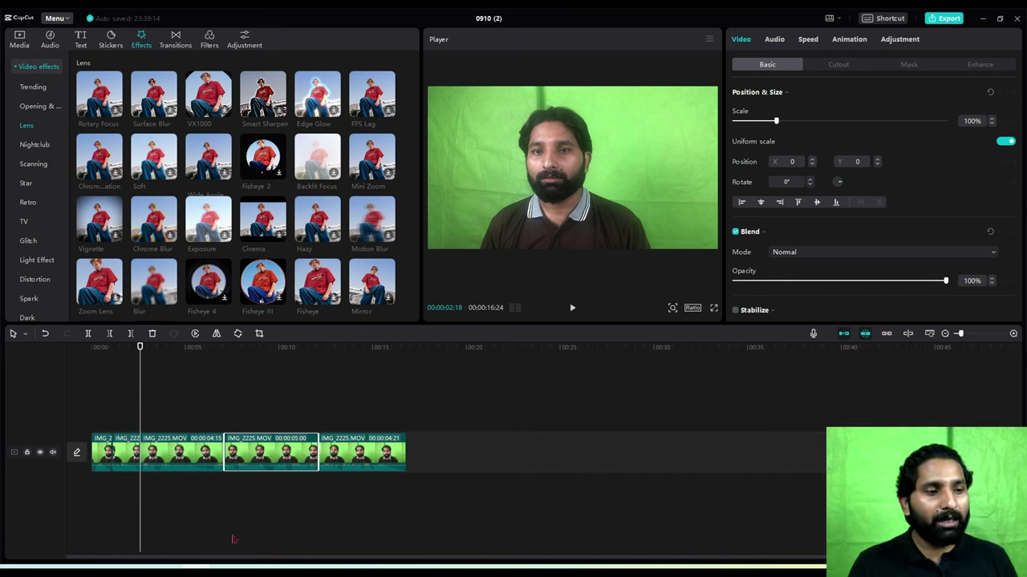
left_click(229, 422)
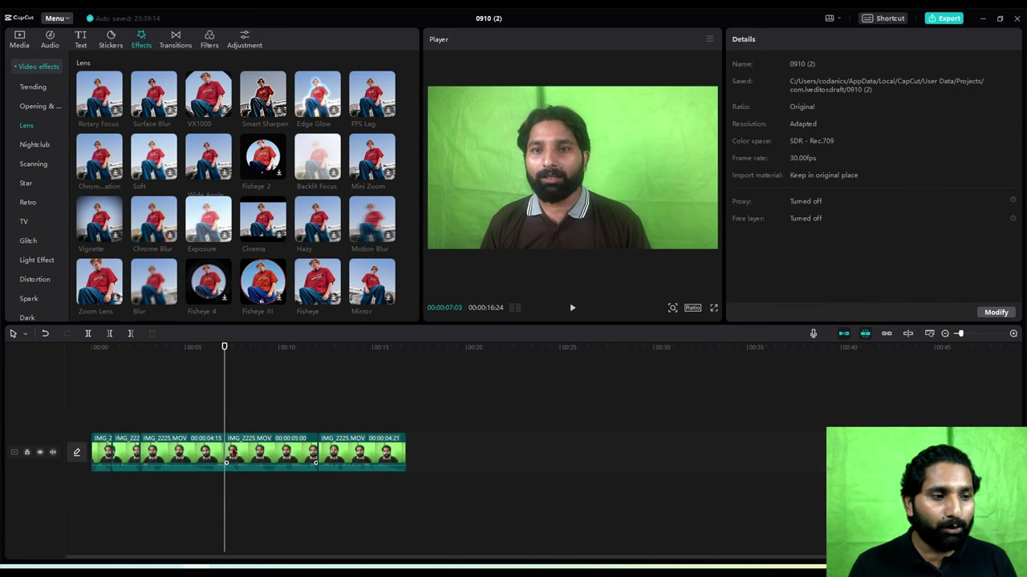
left_click(235, 450)
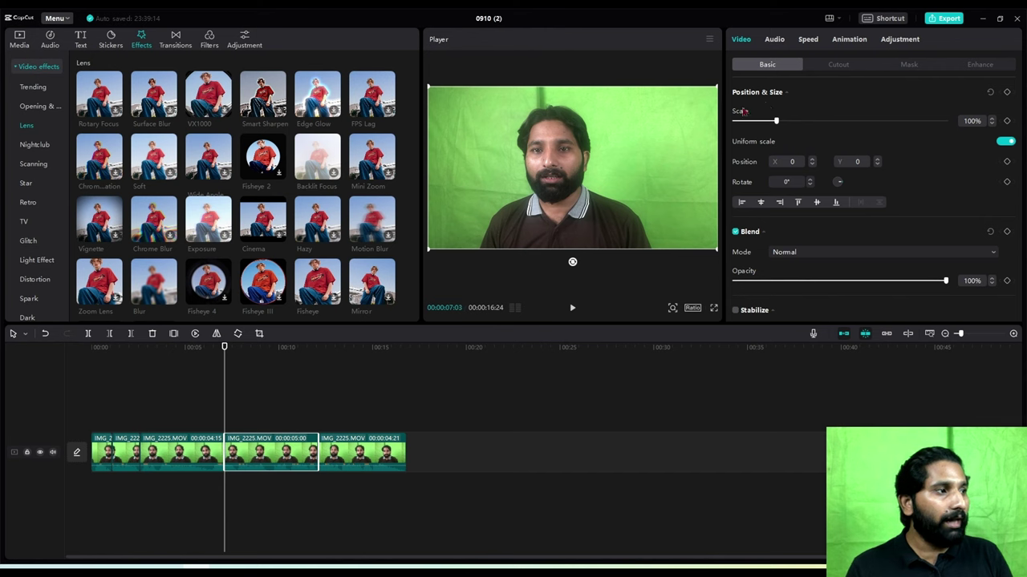
left_click(1006, 121)
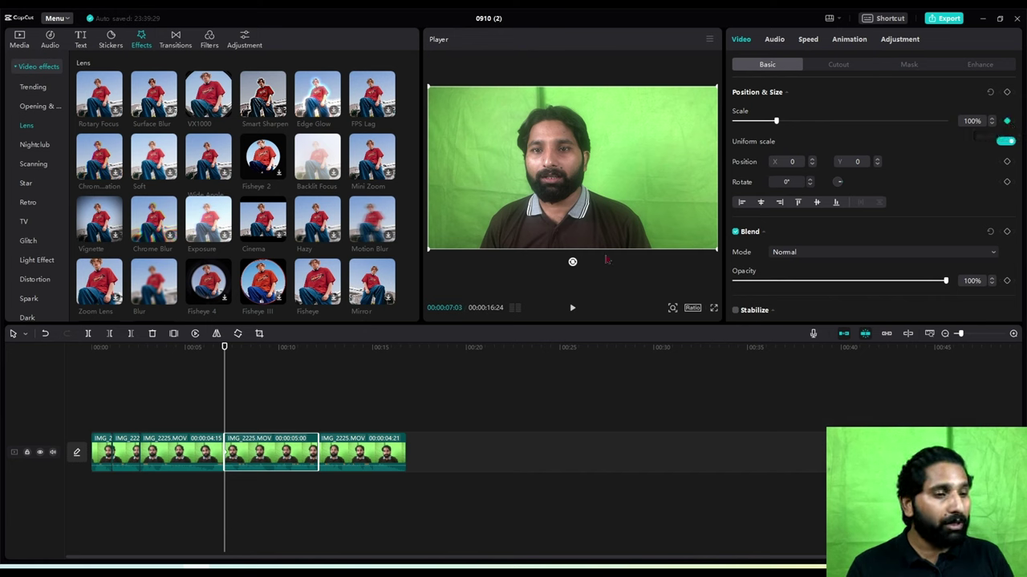
- Set a 140% Scale keyframe at 00:00:12:03, the end of the five-second IMG_2225.MOV clip
left_click(317, 405)
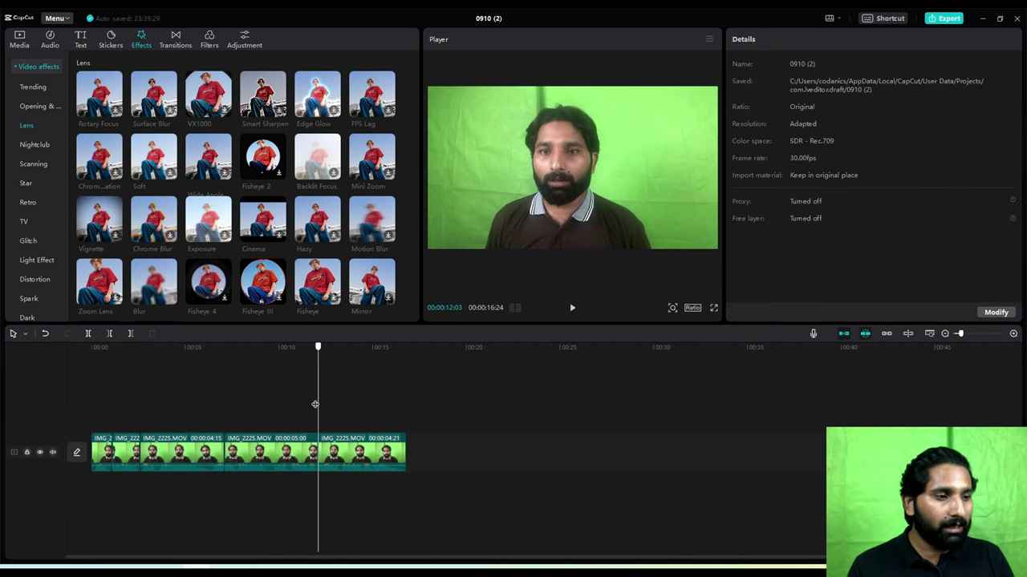
left_click(292, 456)
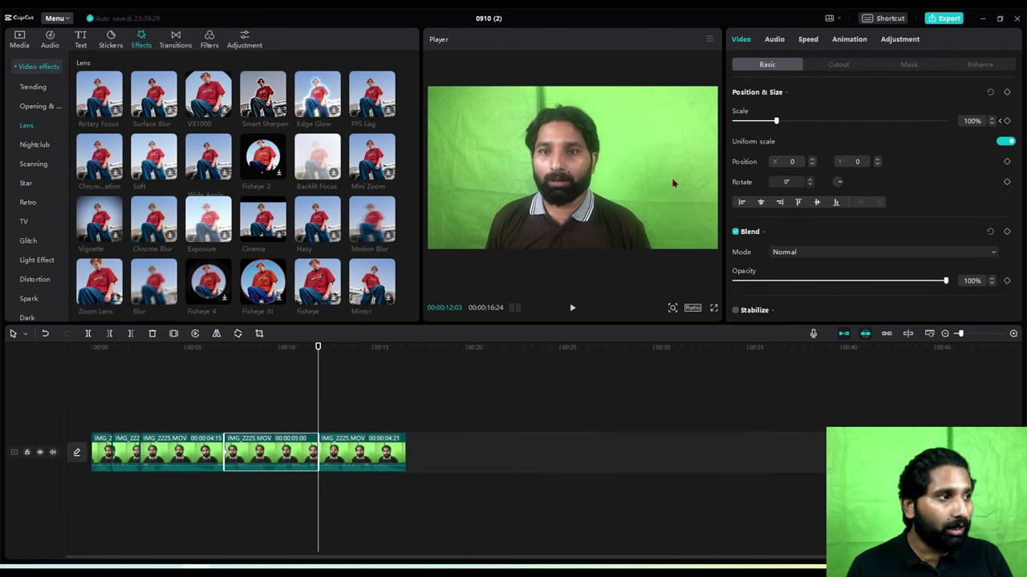
left_click_drag(777, 122, 793, 123)
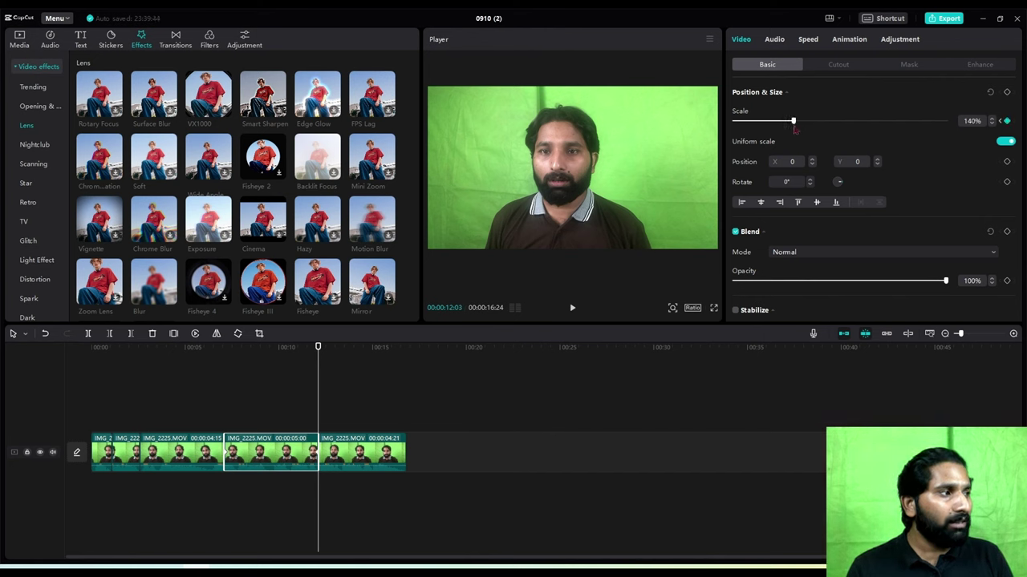
left_click(1007, 122)
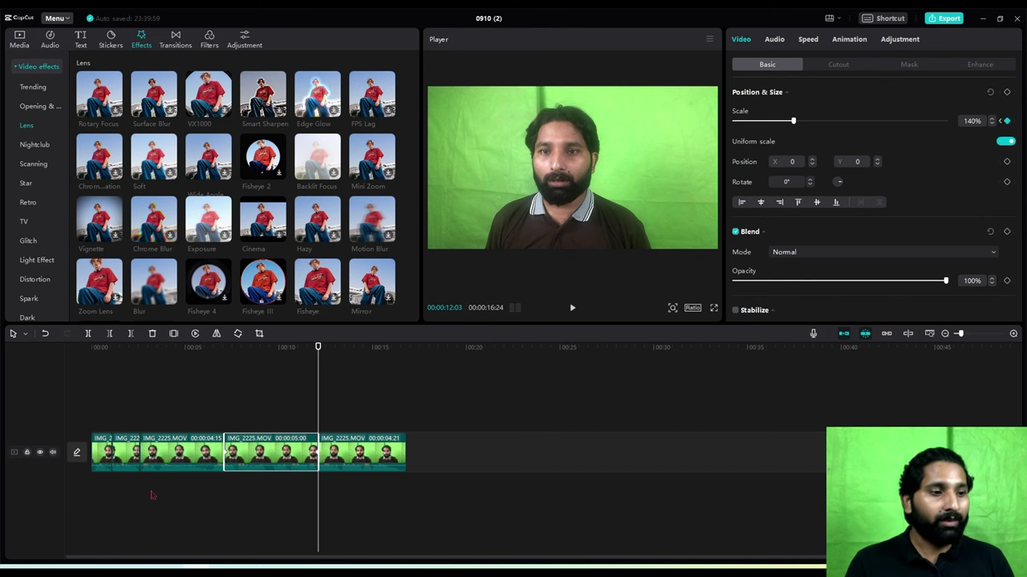
- Play back the timeline from just before the five-second clip to check its gradual zoom-in
left_click(215, 414)
key("space")
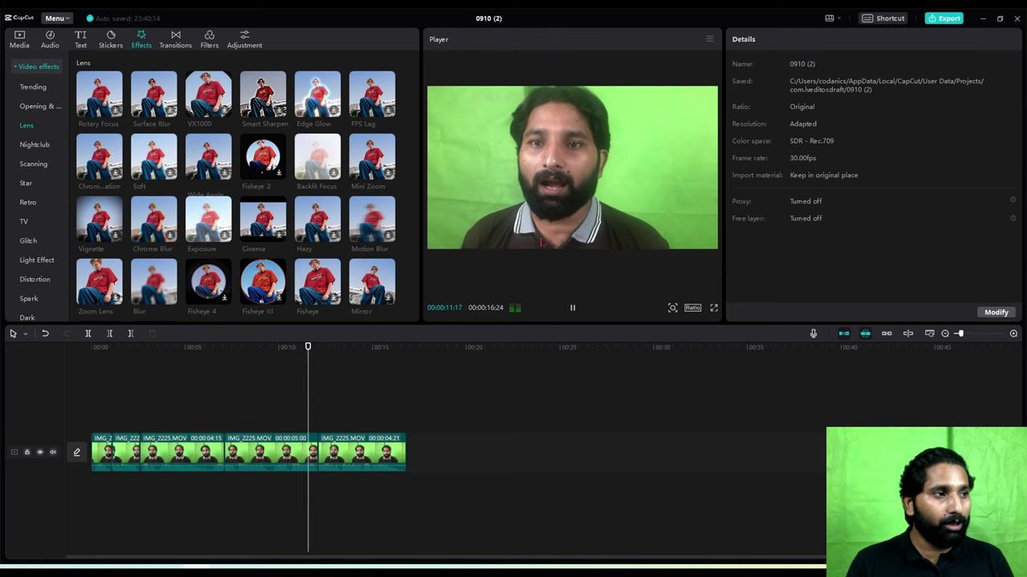
key("space")
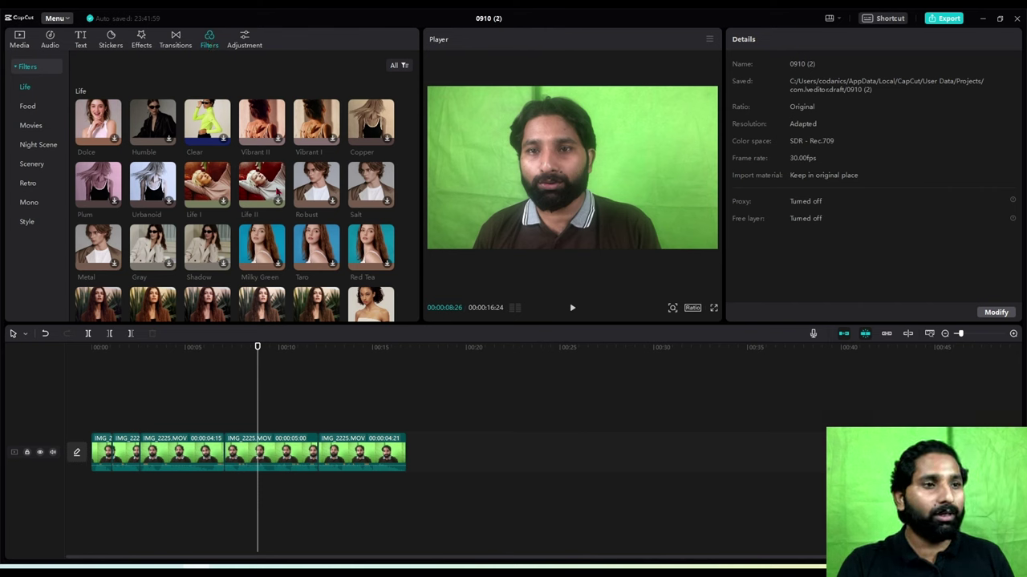
- Preview the Humble, Clear, Robust and Milky Green filters from the Life category
left_click(138, 119)
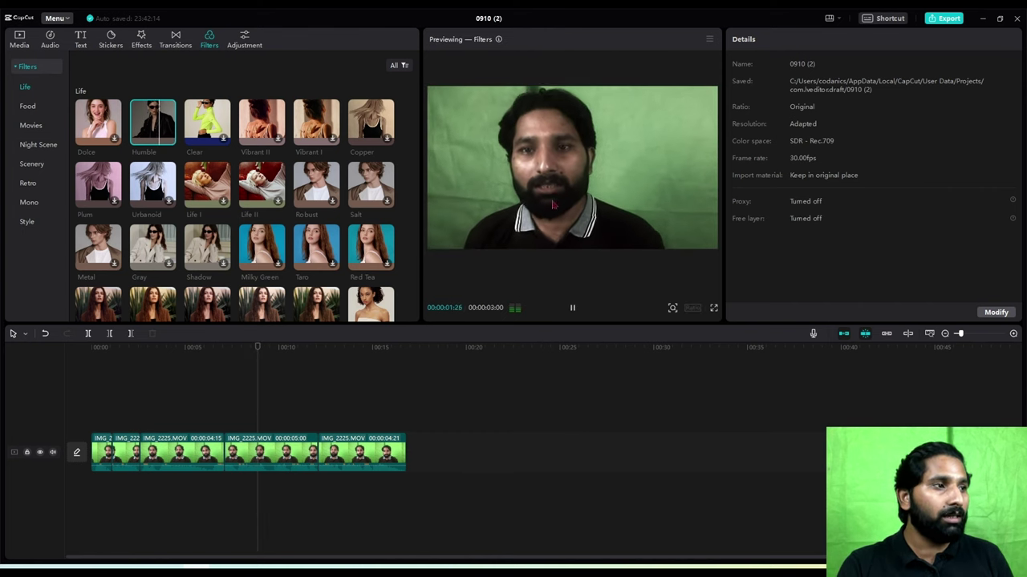
left_click(210, 126)
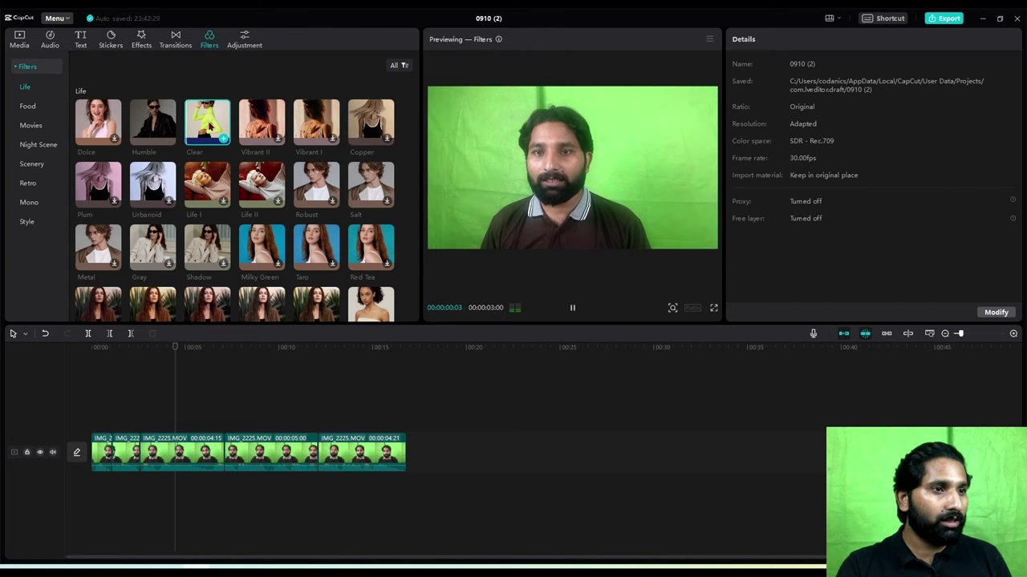
left_click(318, 189)
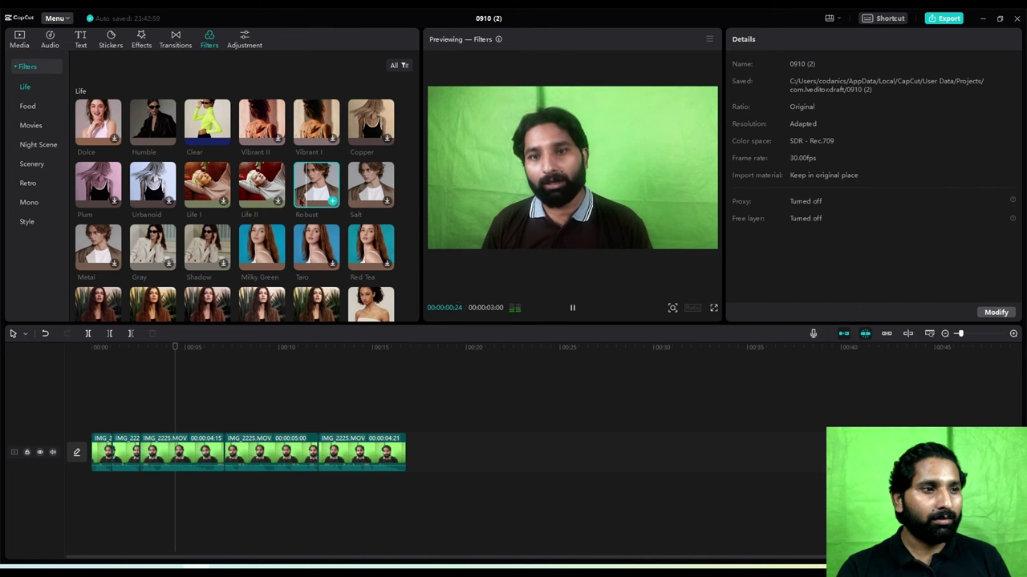
left_click(246, 265)
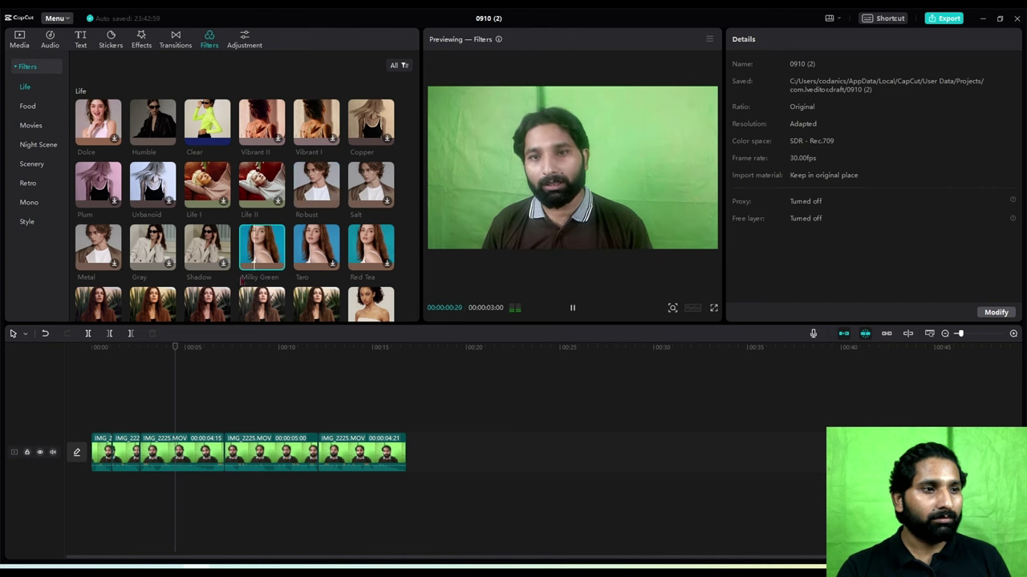
left_click(573, 305)
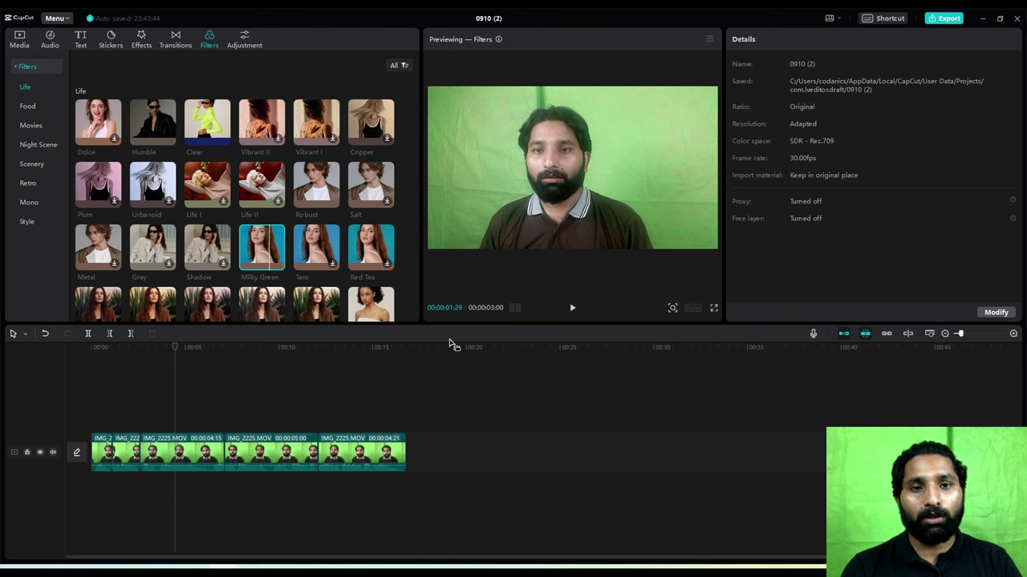
- Export the project as a 1080P mp4 video, and pause the exported file's playback in Media Player
left_click(949, 18)
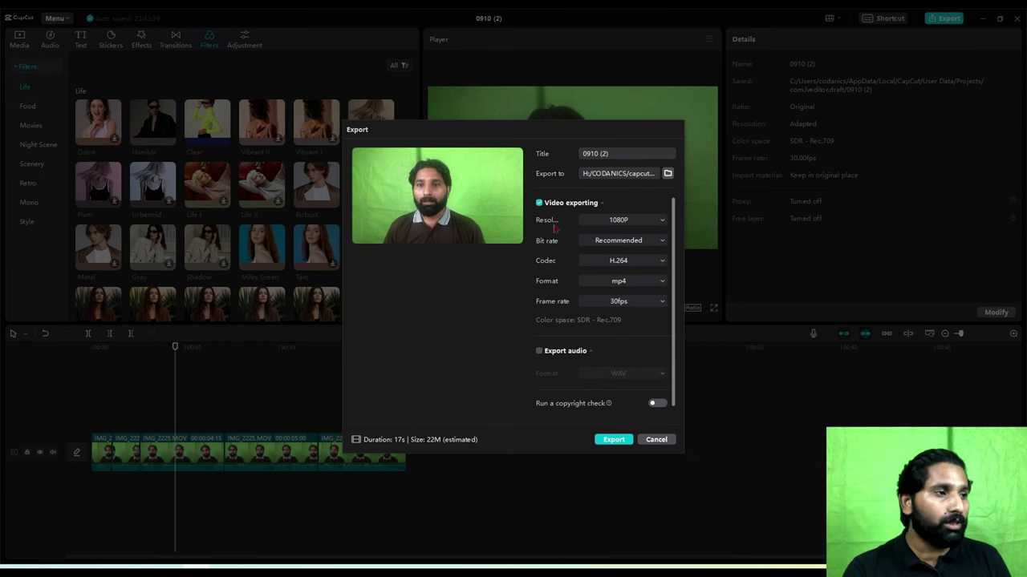
left_click(603, 221)
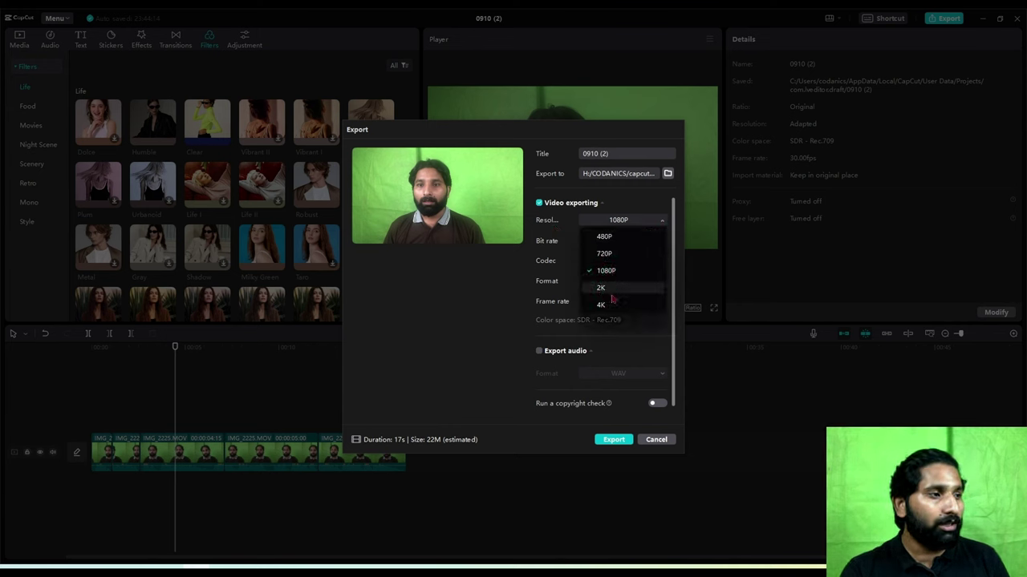
left_click(605, 271)
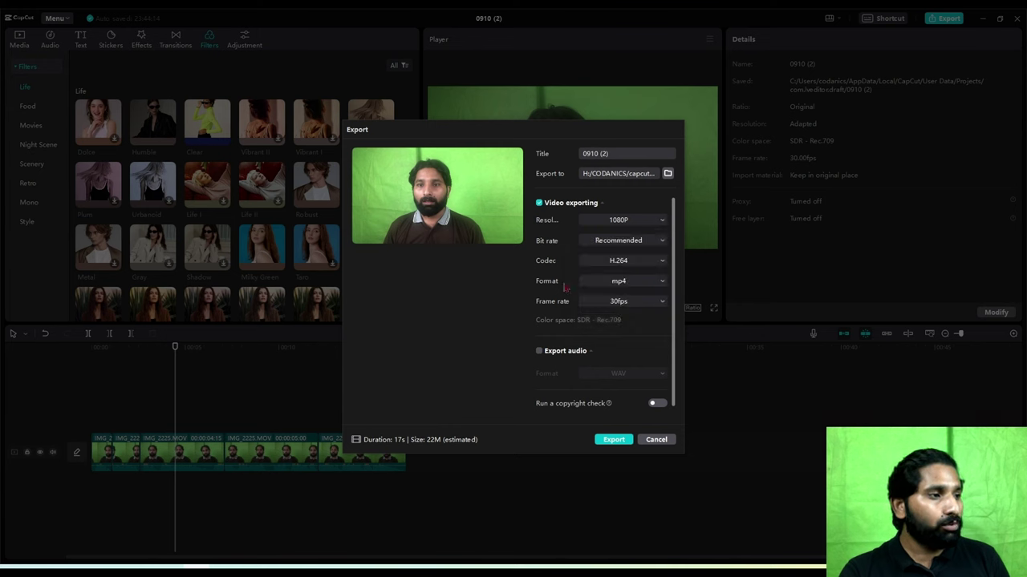
left_click(606, 285)
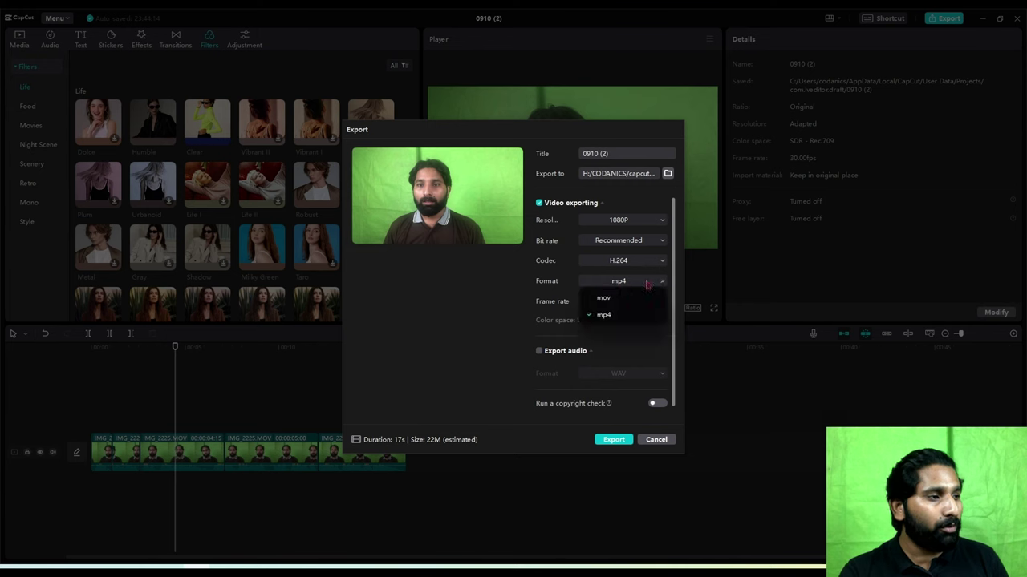
left_click(600, 314)
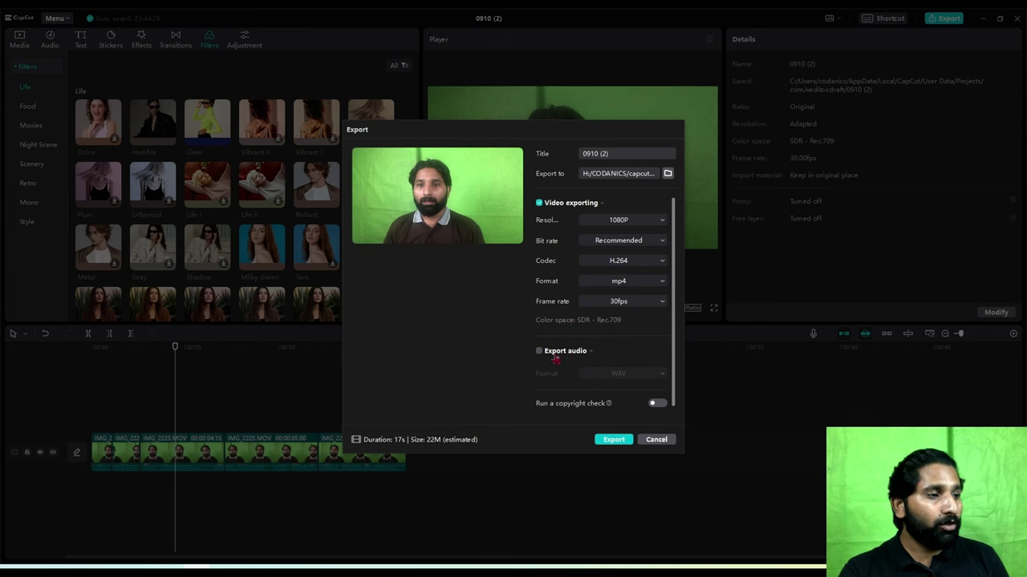
left_click(604, 442)
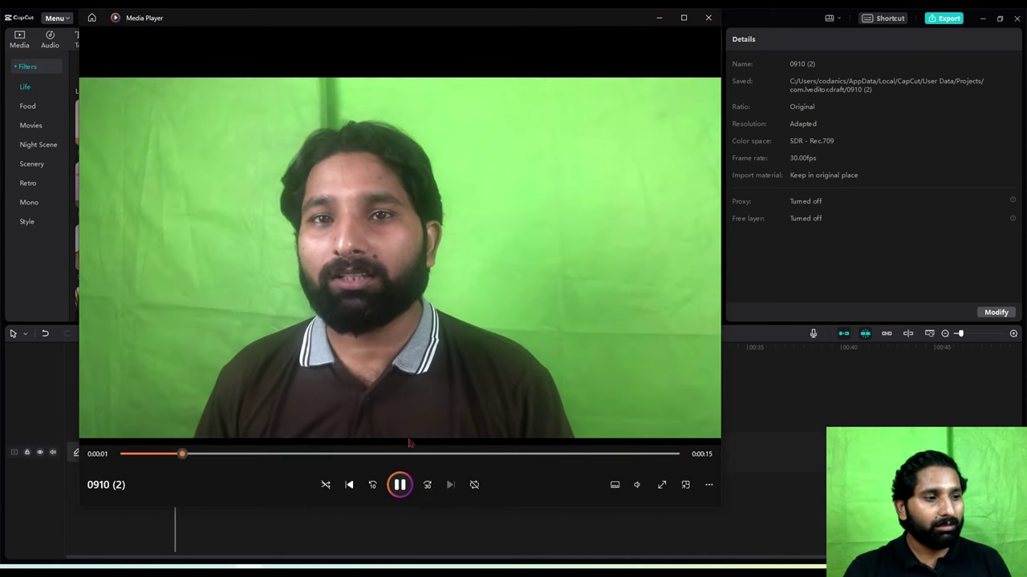
left_click(398, 484)
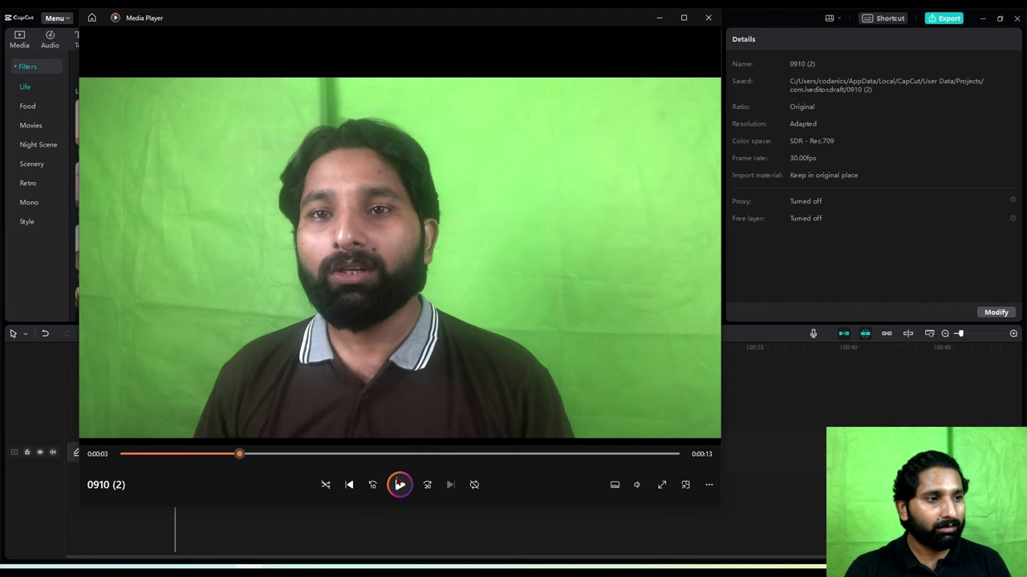